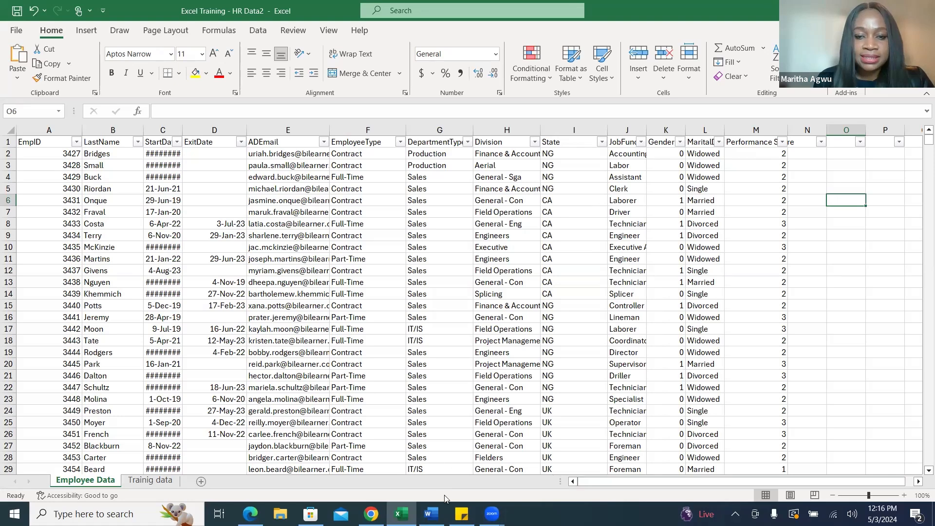
Switch to the Training Use Case document in Word and read the company brief and its list of key metrics.
mouse_move(432, 514)
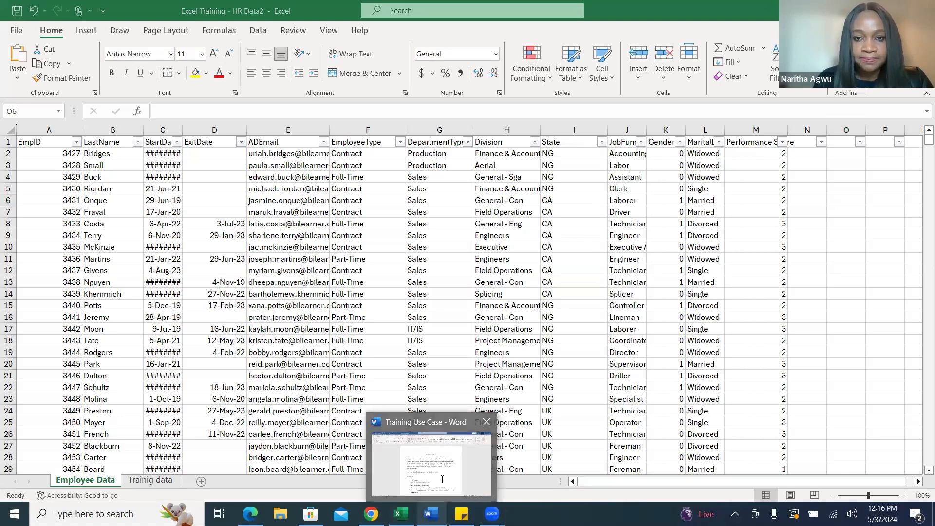
click(441, 473)
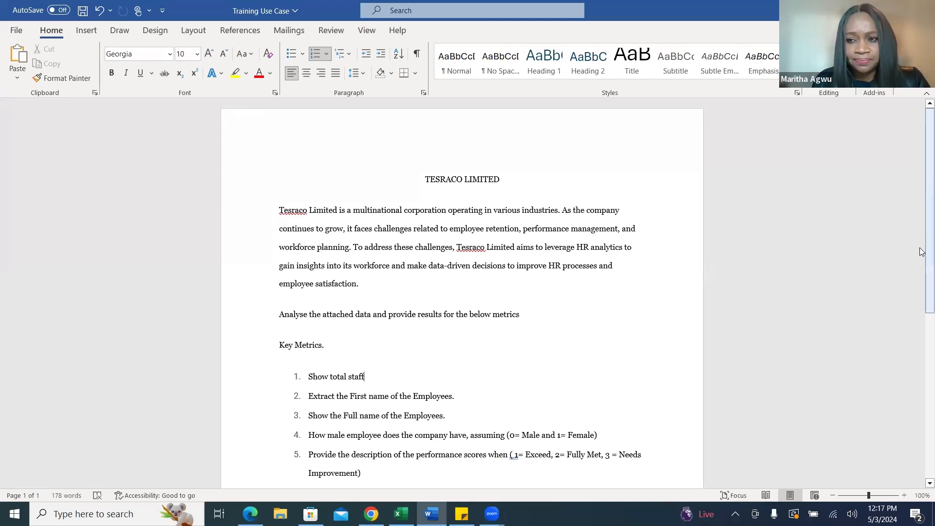
scroll(922, 327, down, 3)
scroll(922, 328, down, 2)
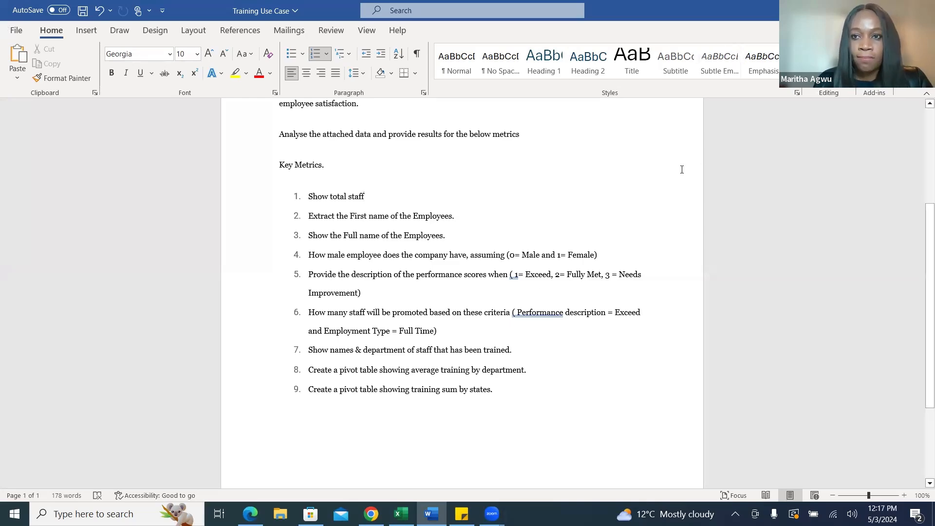
drag(922, 266, 922, 168)
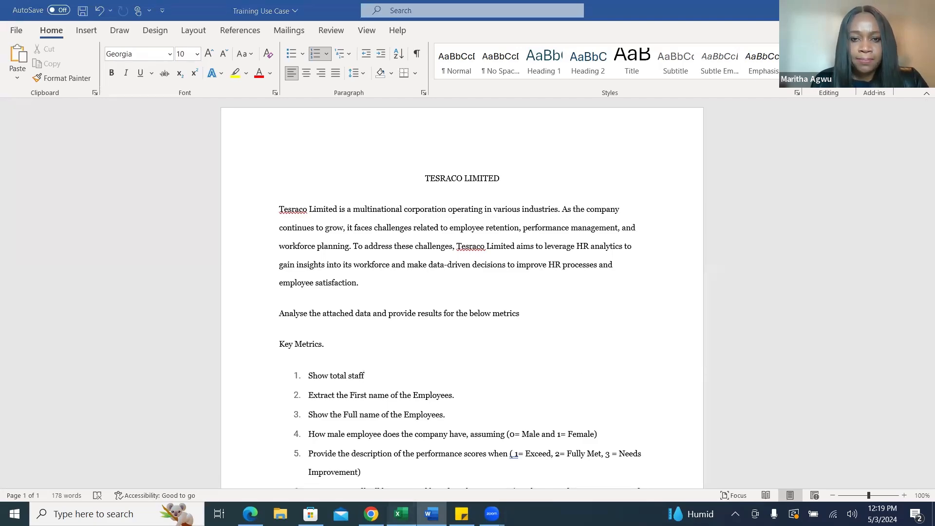
Return to the HR workbook in Excel, widen the StartDate column to fit its dates, and review the ExitDate through Division columns.
key(alt+Tab)
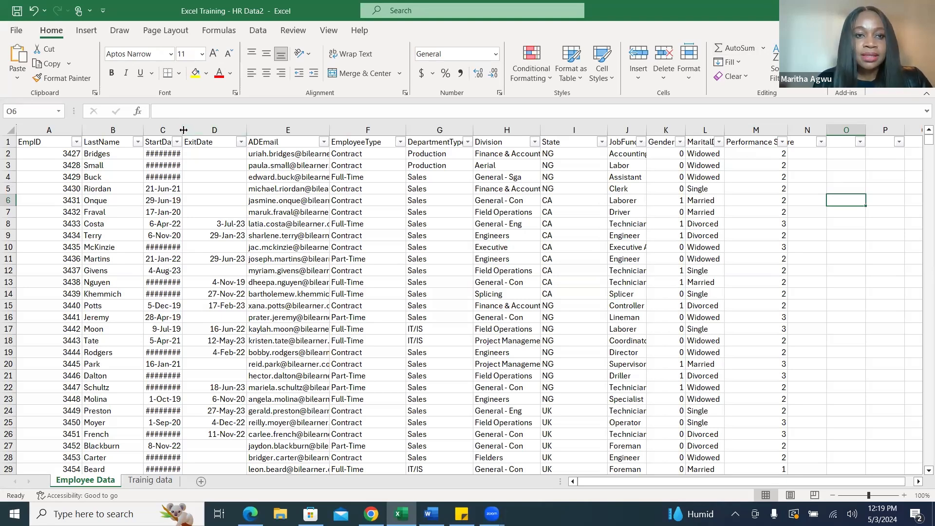
drag(183, 129, 194, 126)
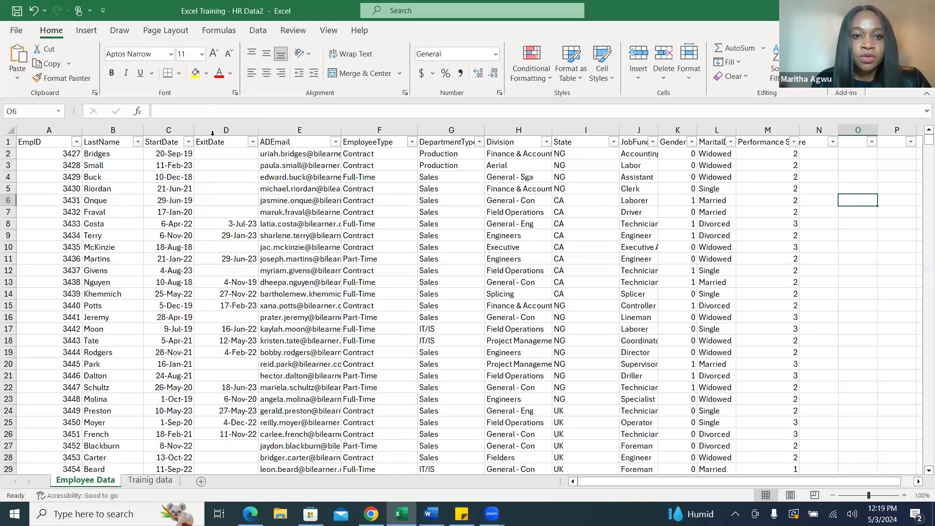
click(240, 130)
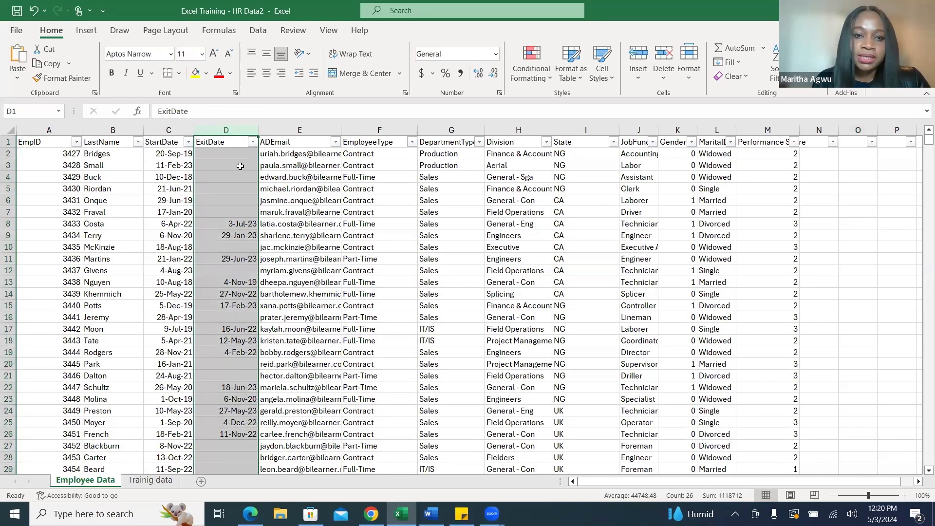
click(316, 128)
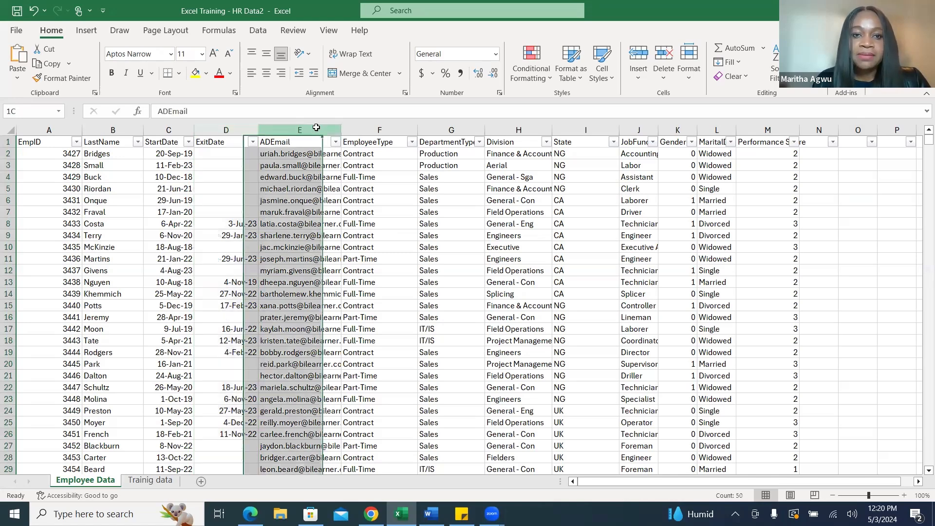
click(371, 130)
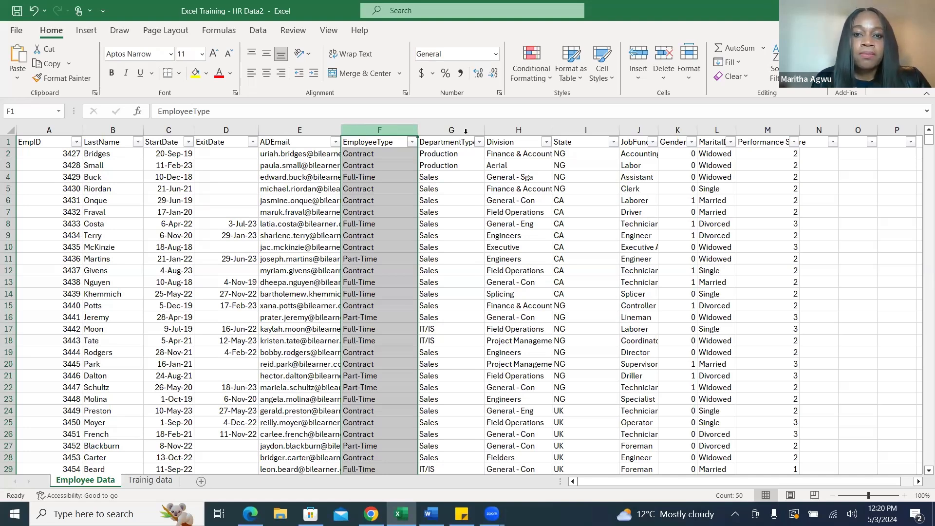
click(448, 129)
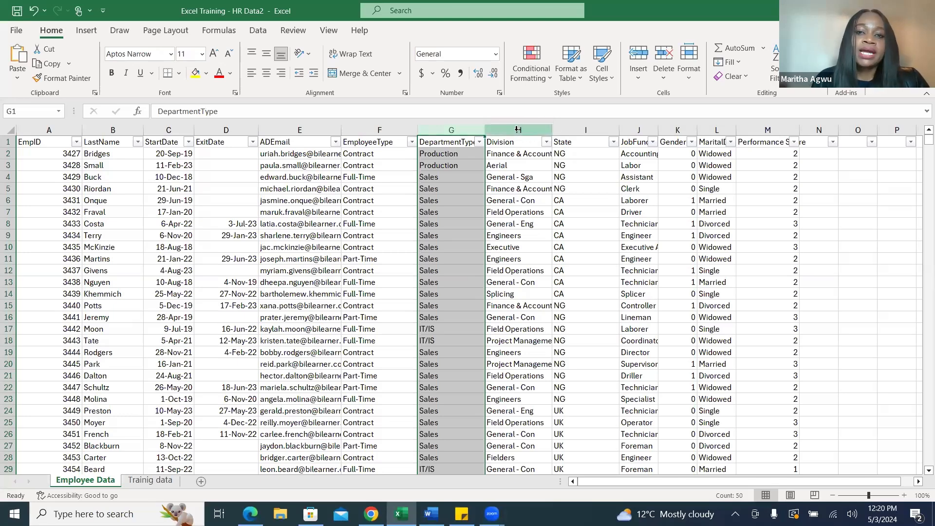
click(518, 130)
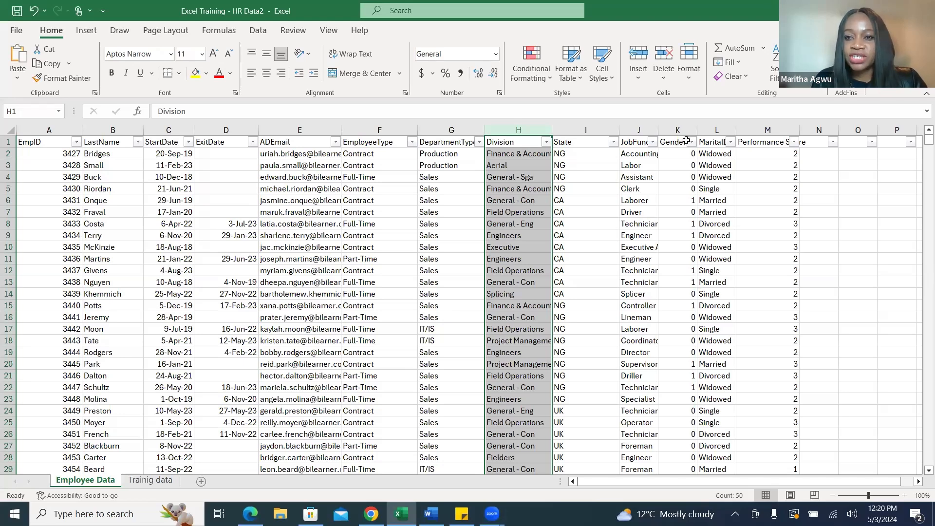
Widen the gender code, marital status and Performance Score columns on the Employee Data sheet to show more of their headers.
drag(696, 129, 709, 130)
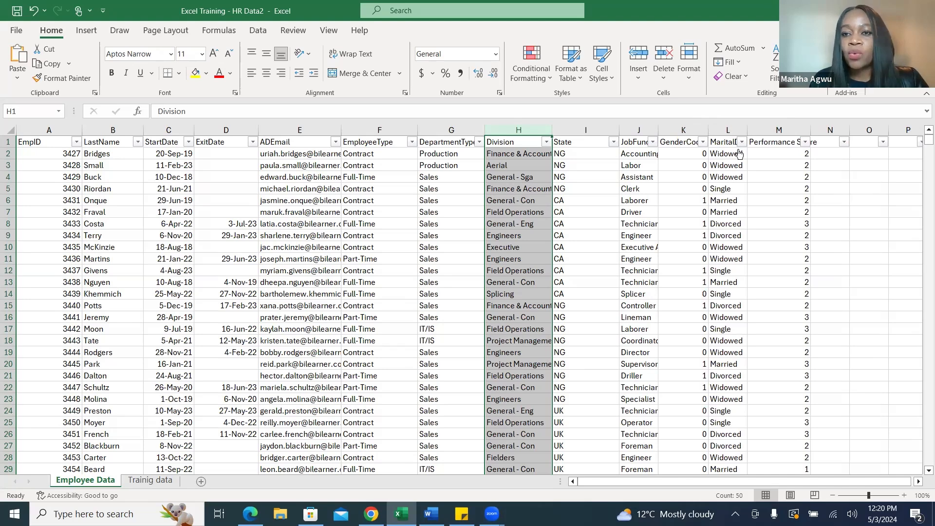
drag(741, 133, 750, 132)
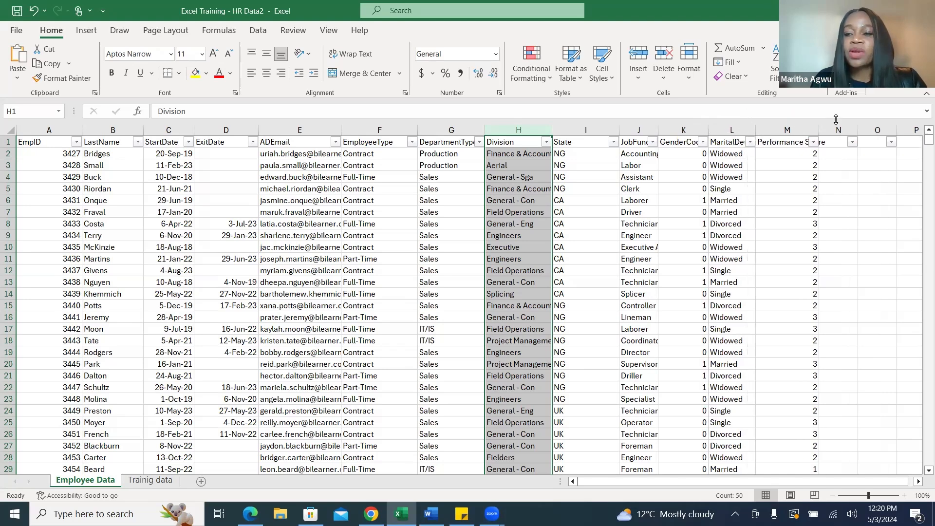
drag(823, 130, 832, 132)
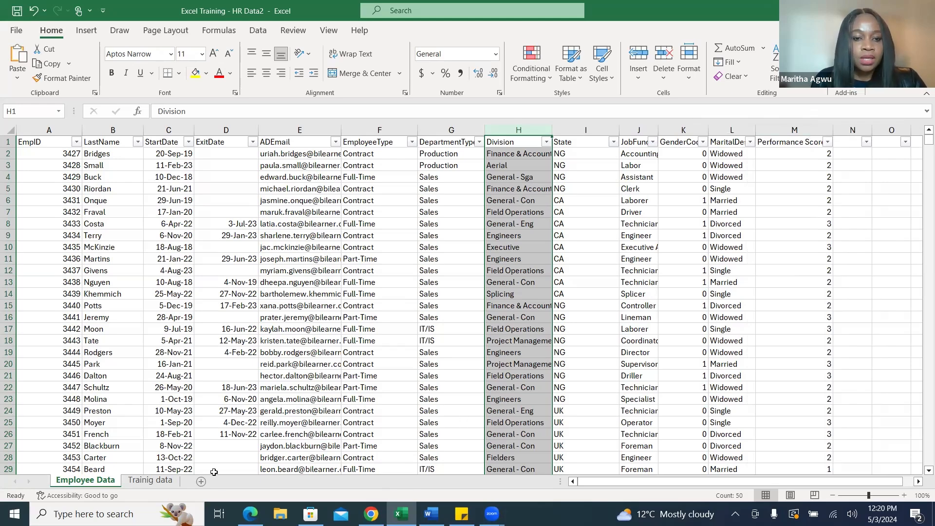
On the Trainig data sheet, widen the Employee ID, Training Outcome and Location columns and review the Location and Trainer columns.
click(151, 483)
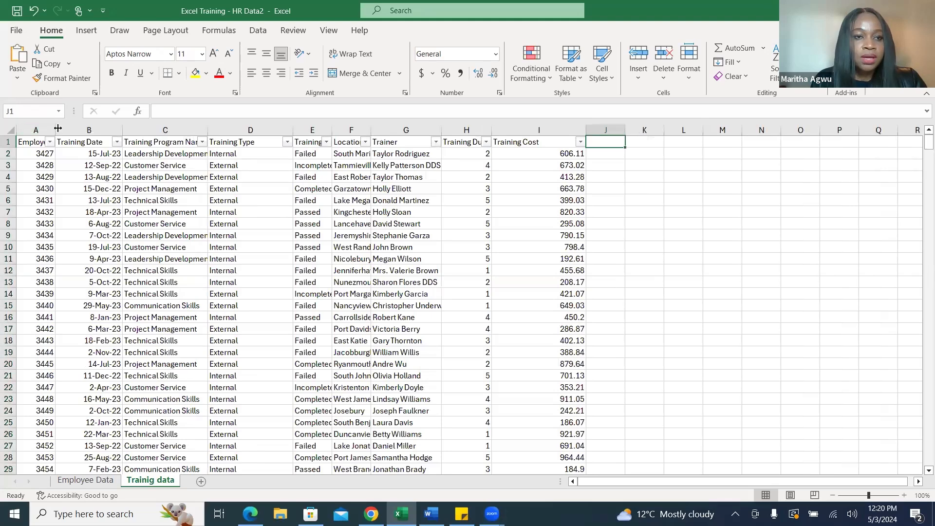
drag(55, 129, 71, 127)
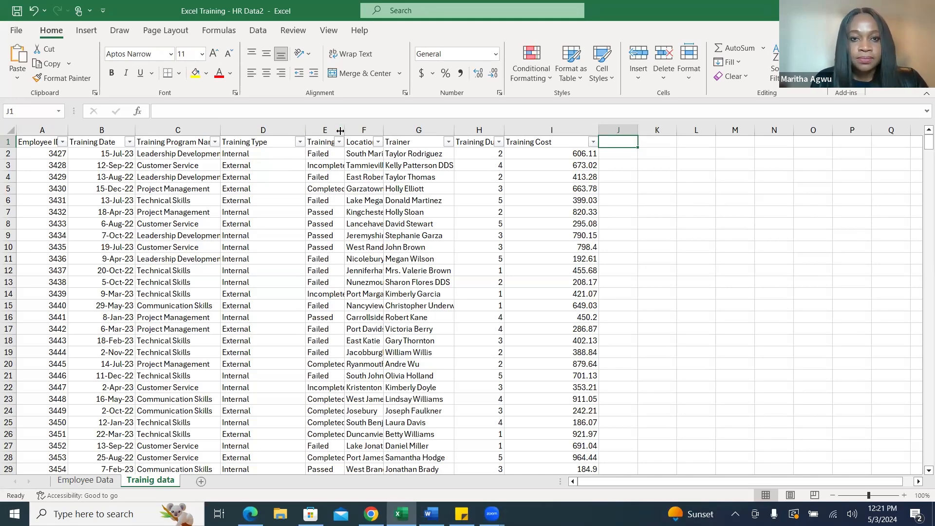
drag(346, 131, 384, 130)
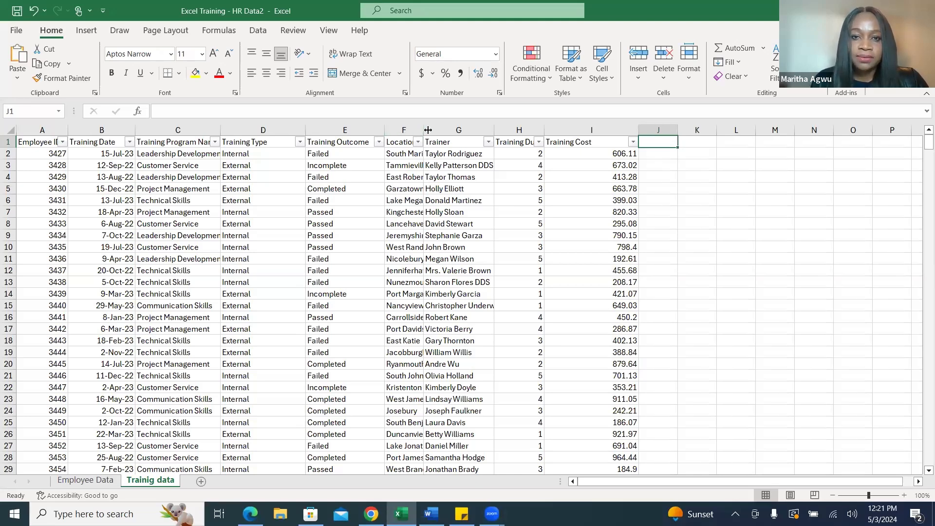
drag(424, 131, 458, 134)
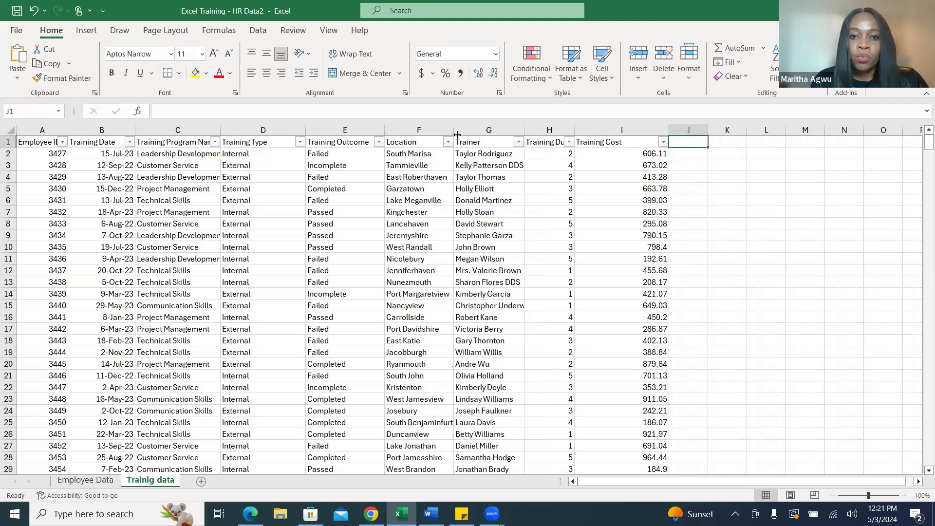
click(427, 130)
click(475, 130)
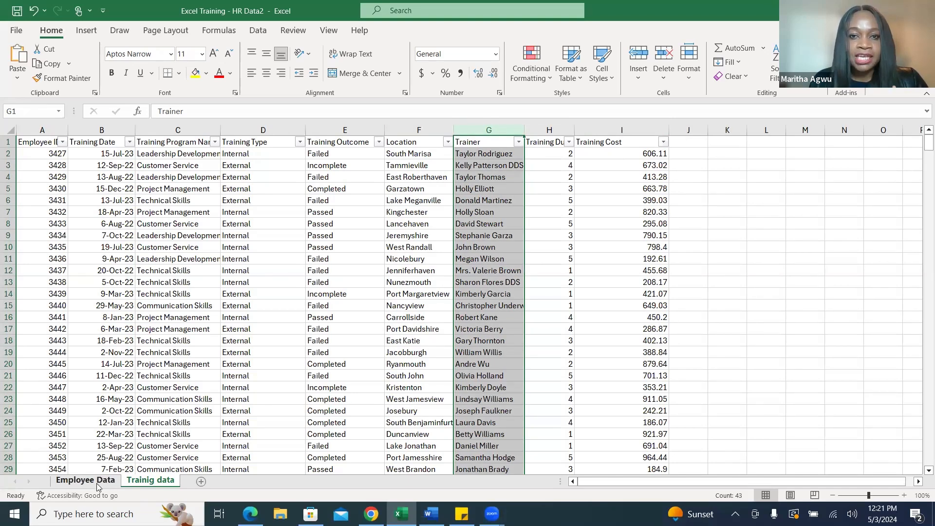
Return to the Employee Data sheet and bring up the Training Use Case document in Word to check the metrics.
click(79, 482)
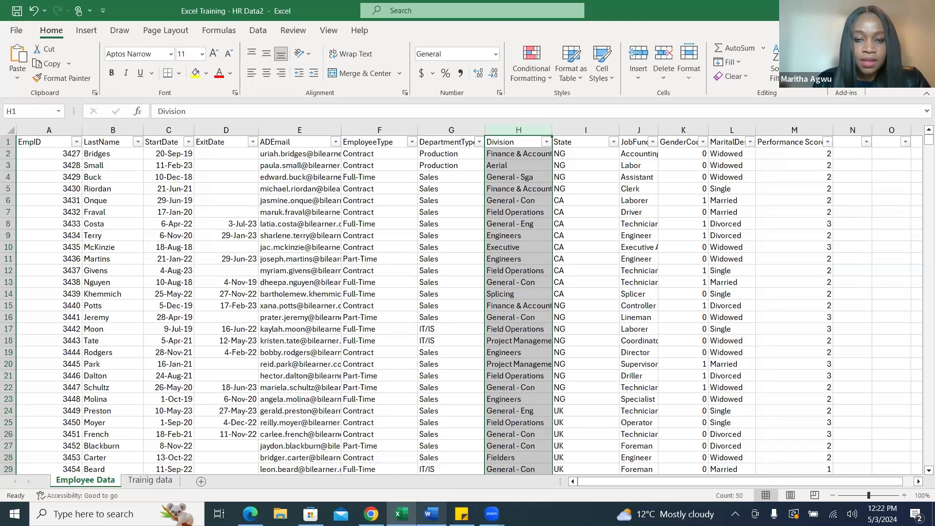
click(431, 514)
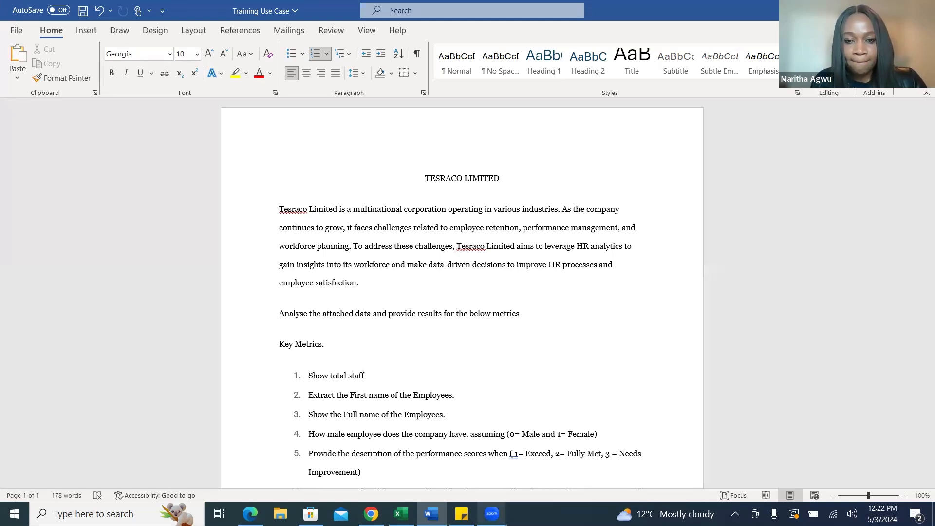
click(503, 507)
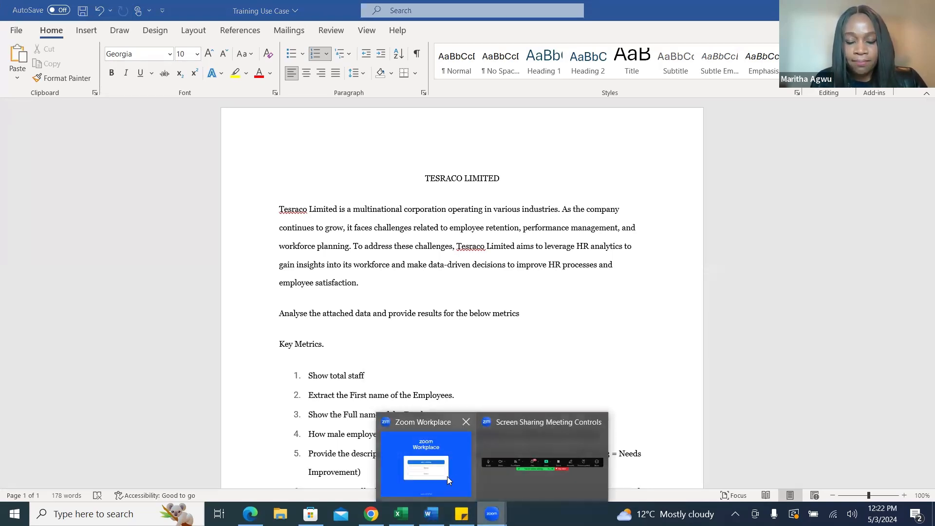
click(517, 478)
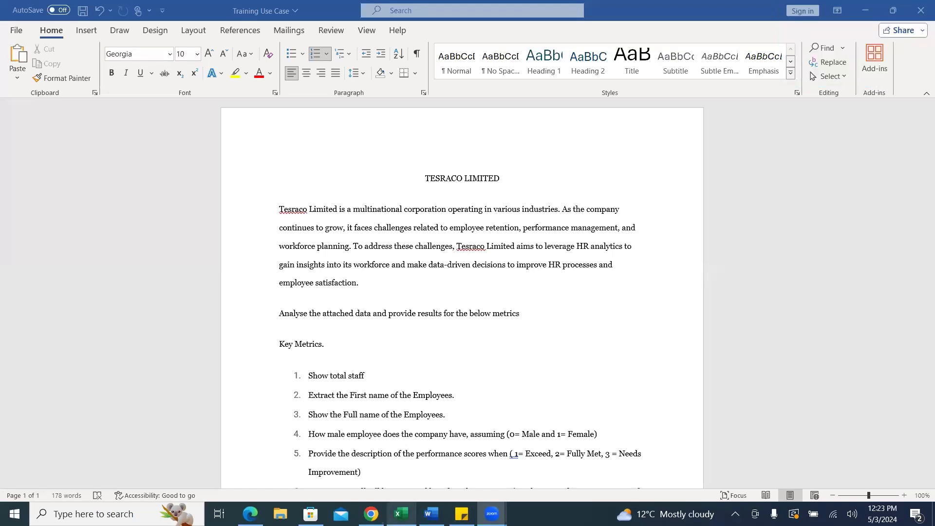
mouse_move(401, 514)
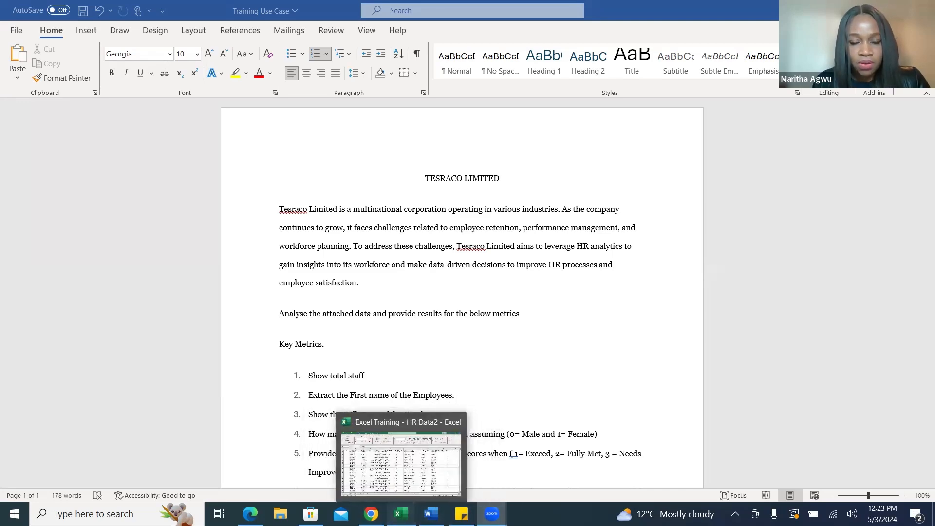
click(403, 511)
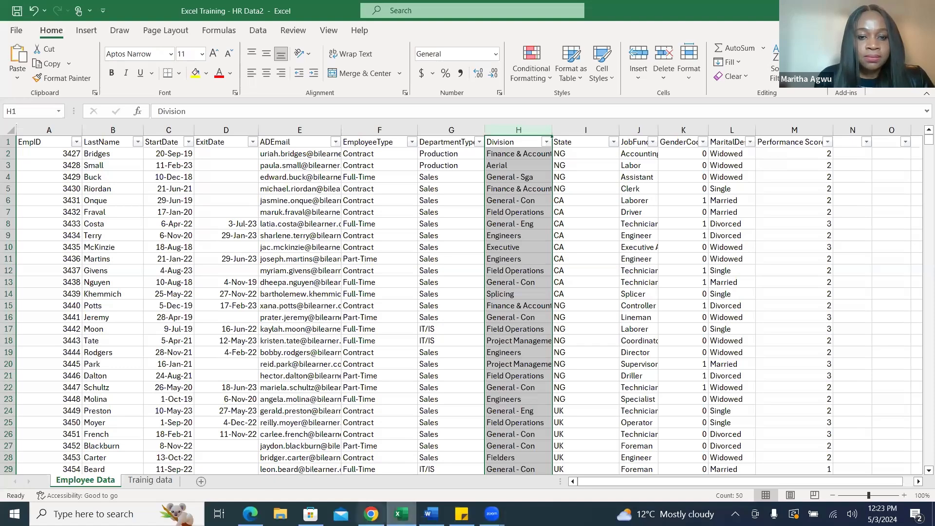
mouse_move(492, 514)
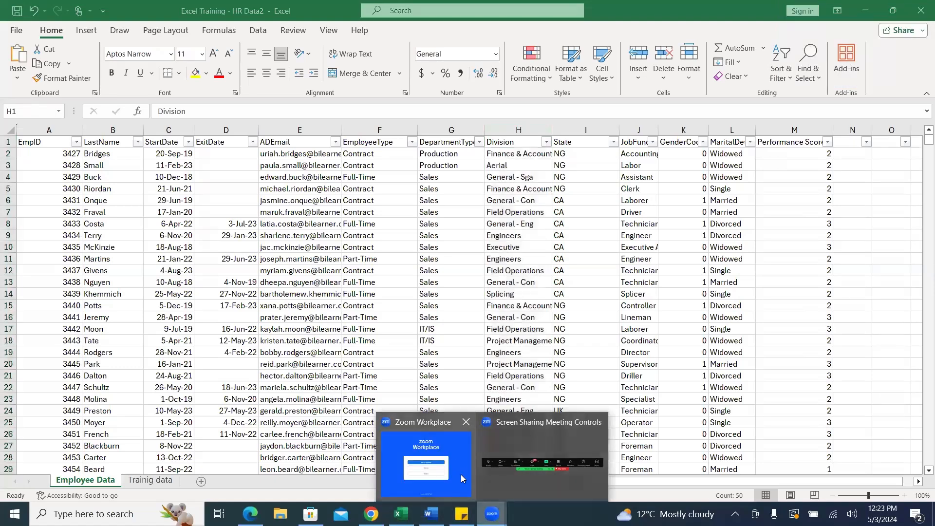
Recheck the key metrics in Word and add a new worksheet with a wider column E to the Excel workbook.
click(431, 514)
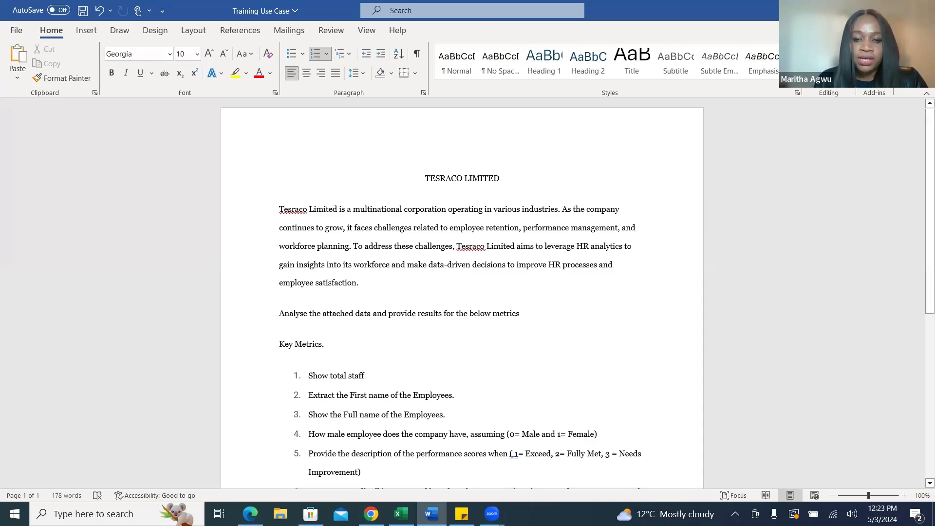
key(alt+Tab)
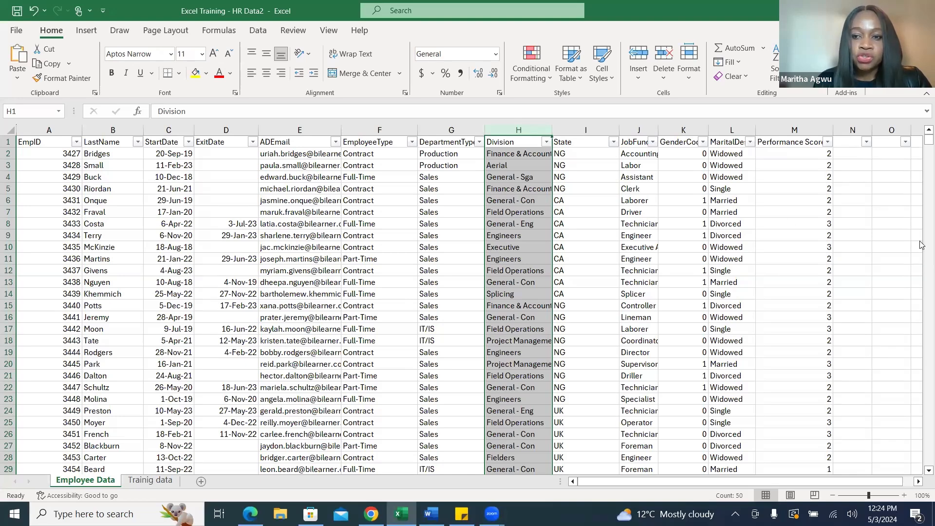
click(201, 482)
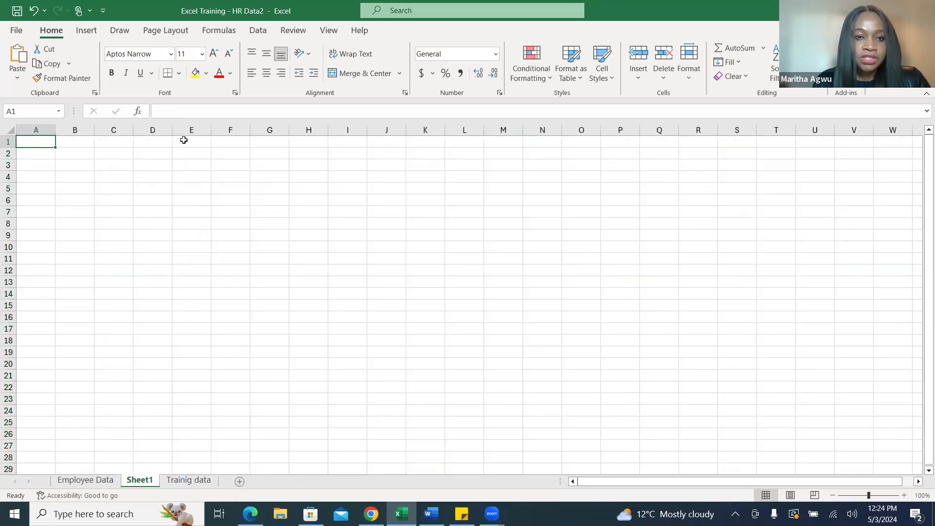
drag(211, 128, 265, 128)
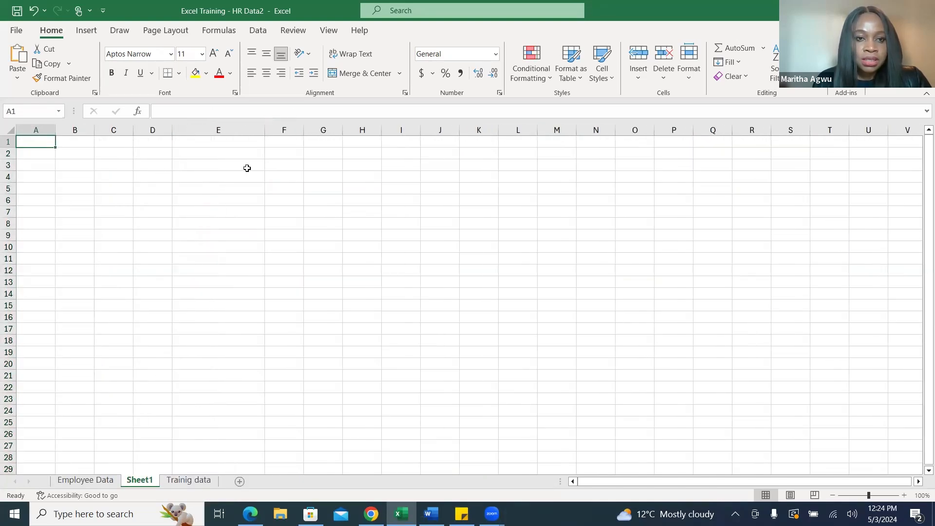
Label cell E6 of Sheet1 "Total Number of Employees" and widen columns E and F to fit the label and its result.
click(204, 198)
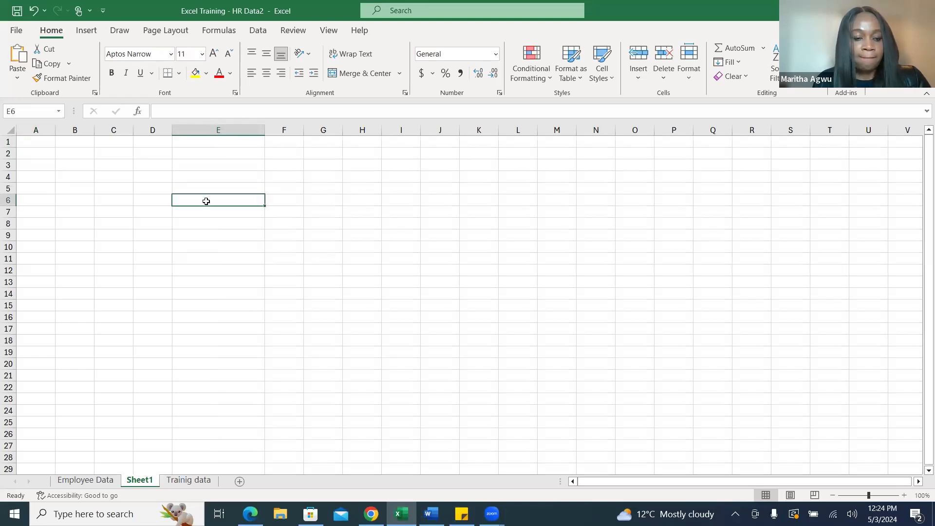
text(Tota)
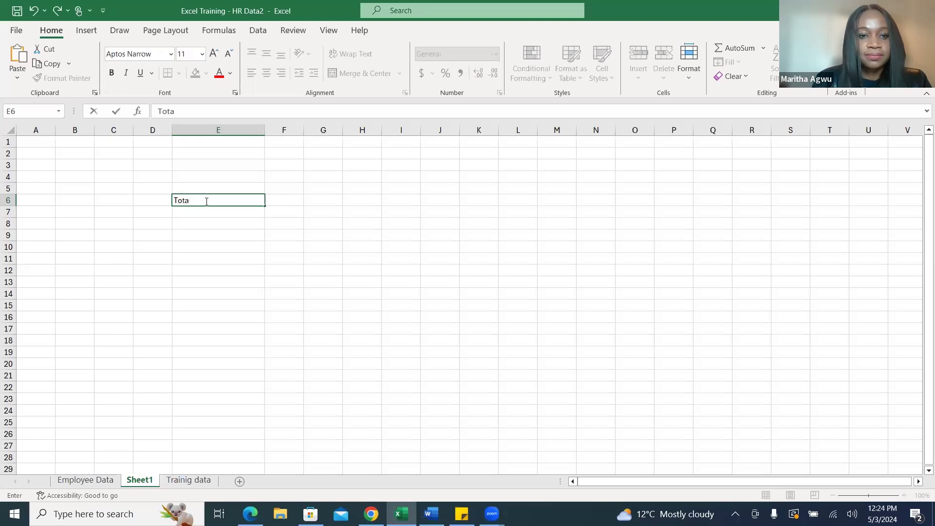
text(l Num)
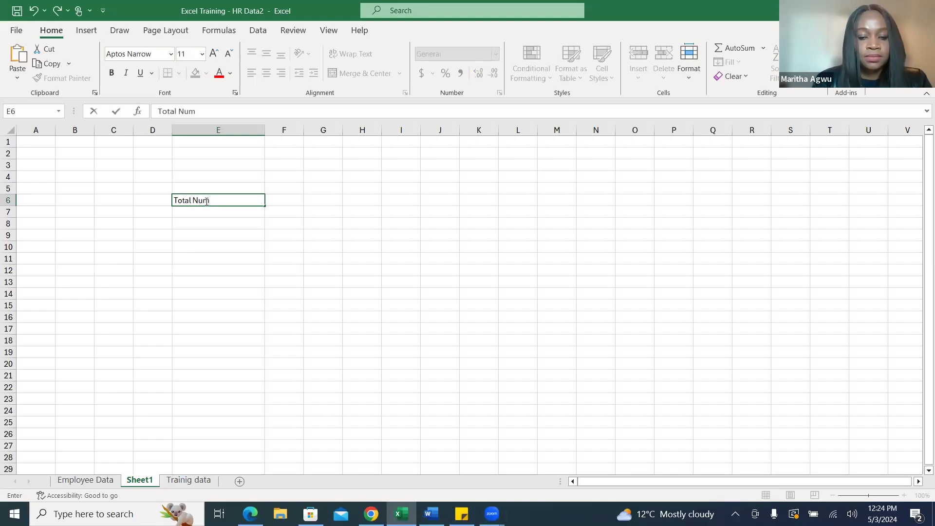
text(ber of)
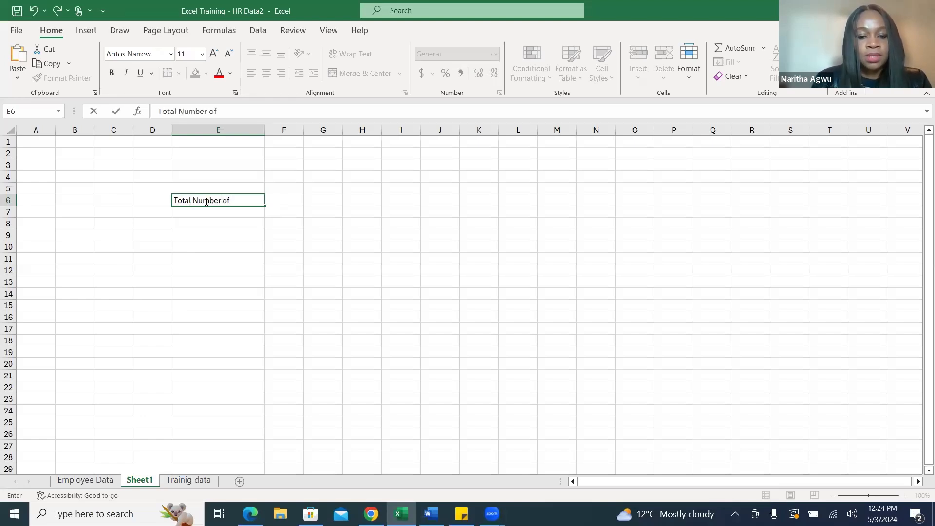
text( Empl)
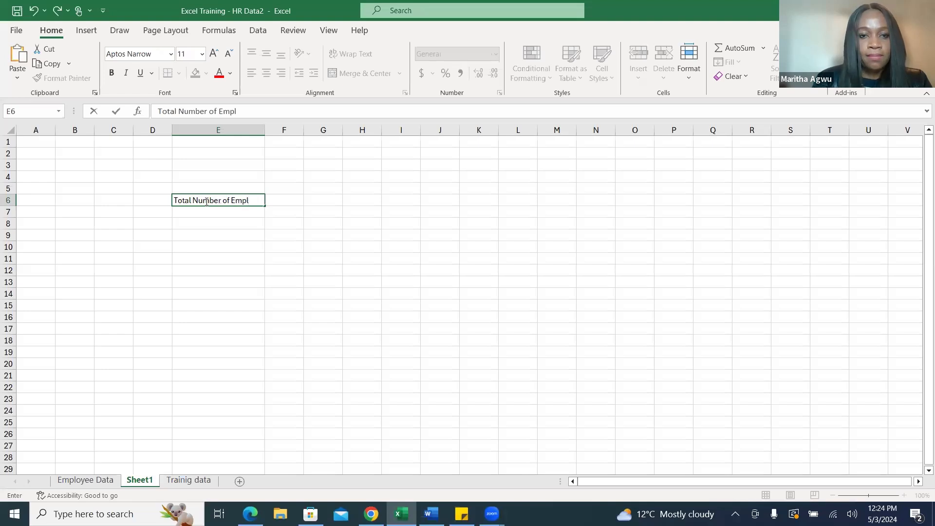
text(oyees)
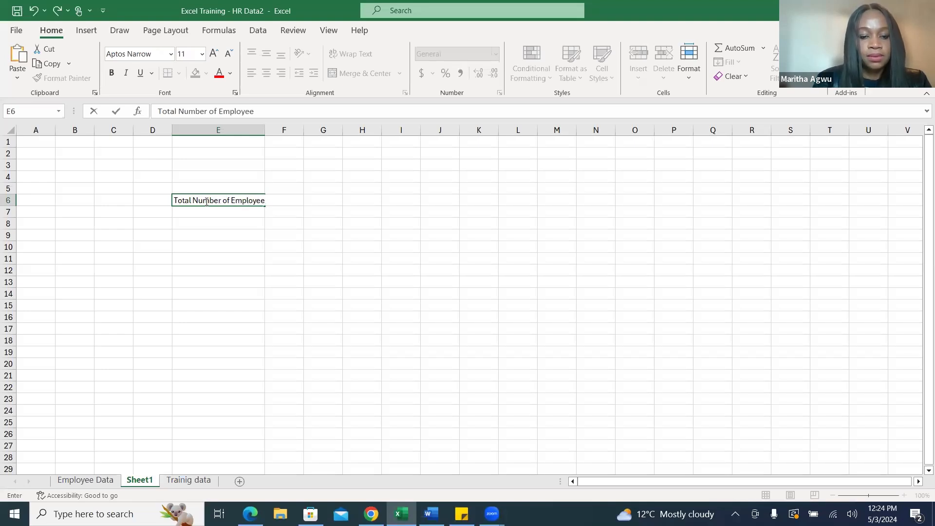
click(272, 149)
drag(268, 129, 356, 129)
click(312, 200)
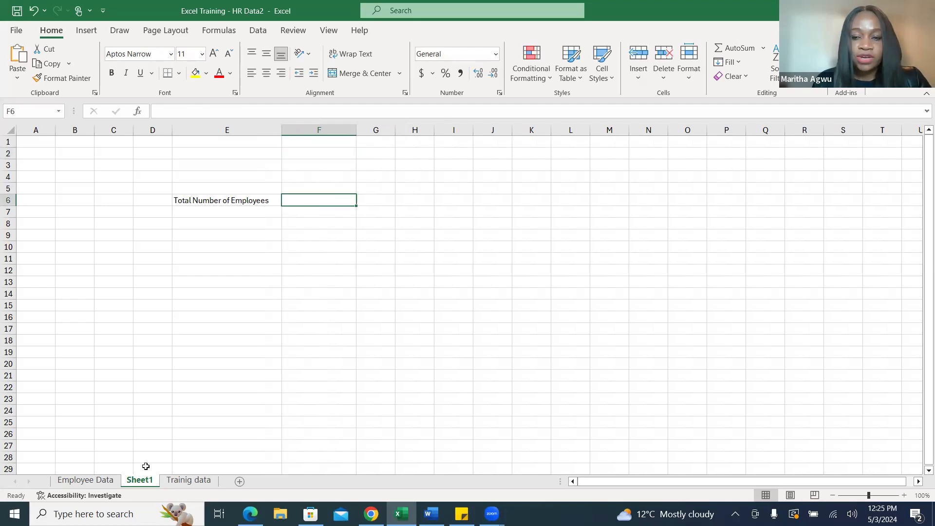
click(89, 482)
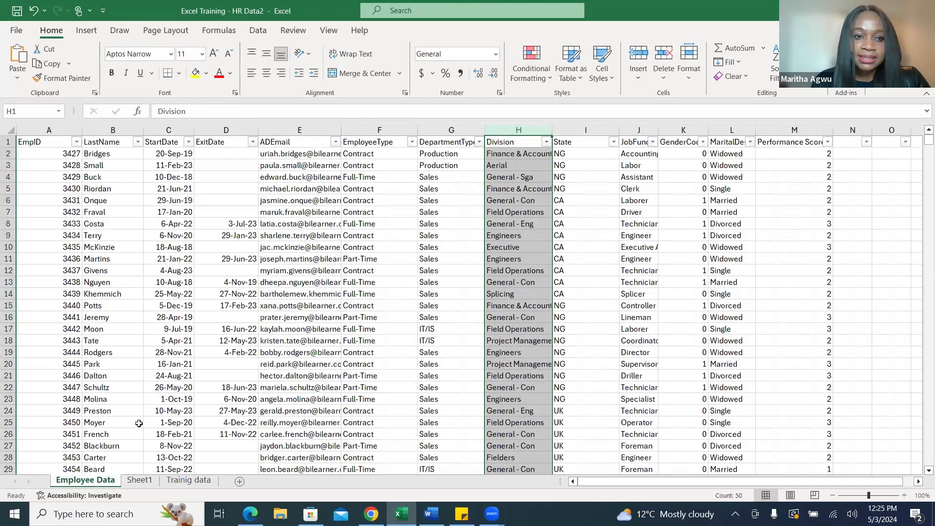
click(146, 481)
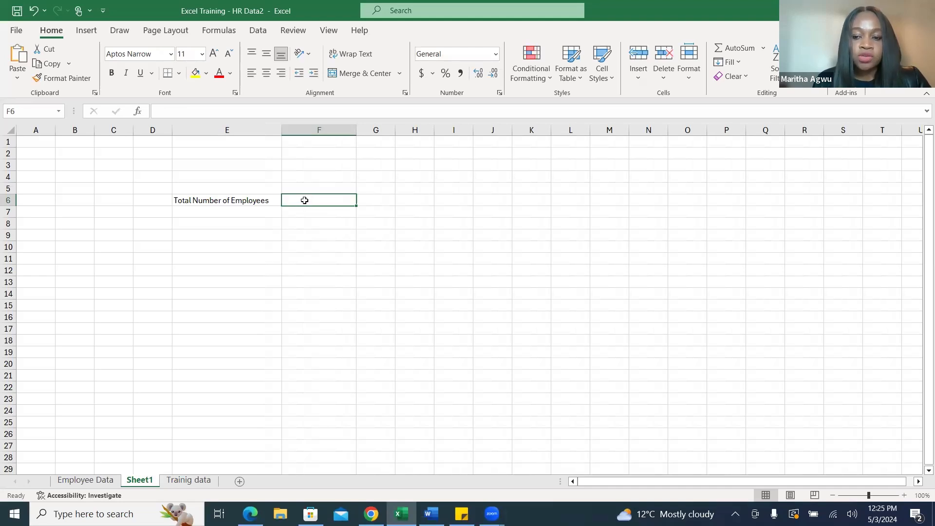
text(=)
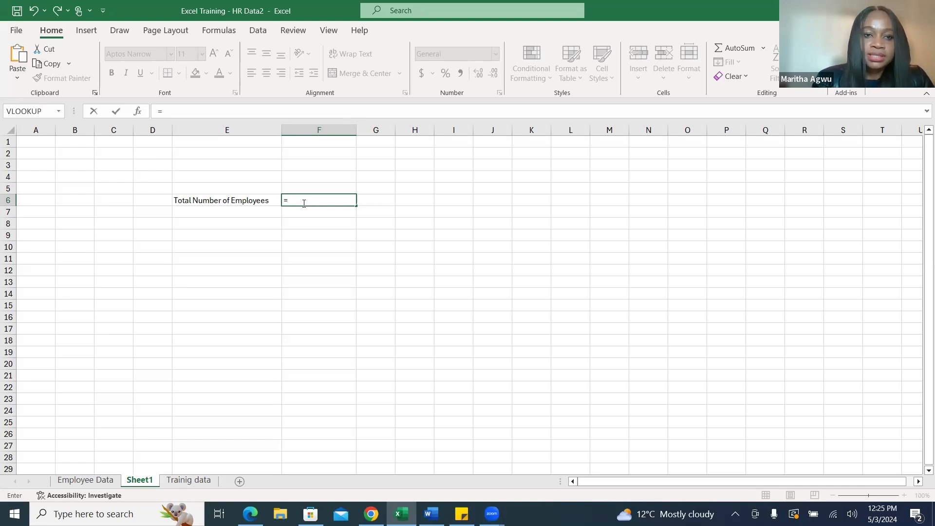
key(BackSpace)
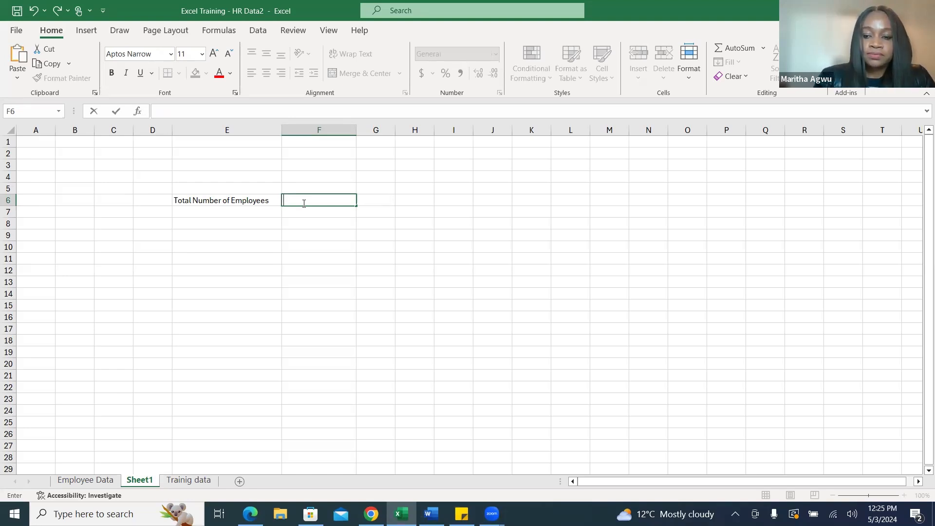
text(=)
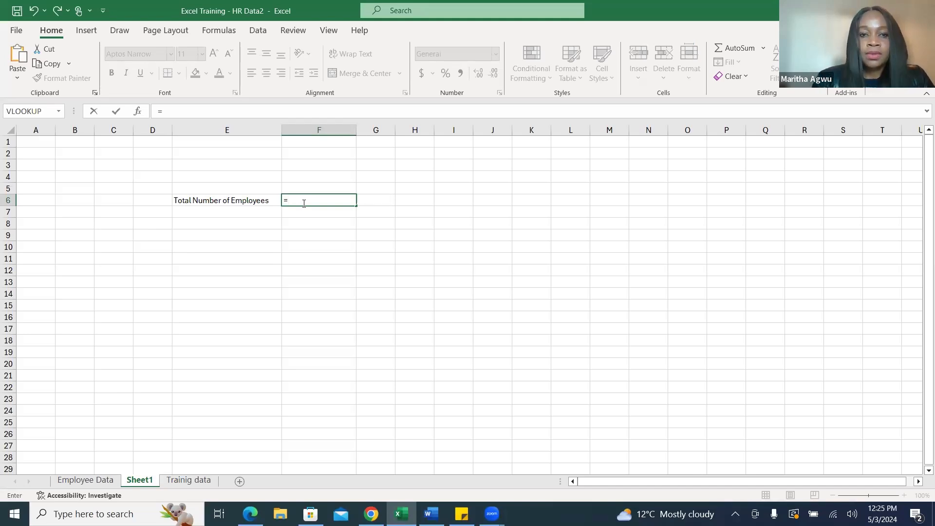
key(BackSpace)
text(=)
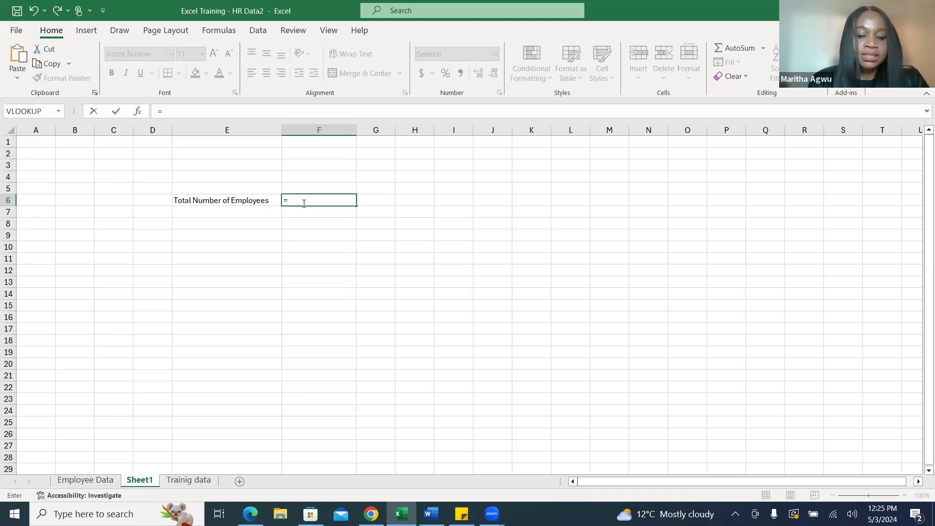
text(cou)
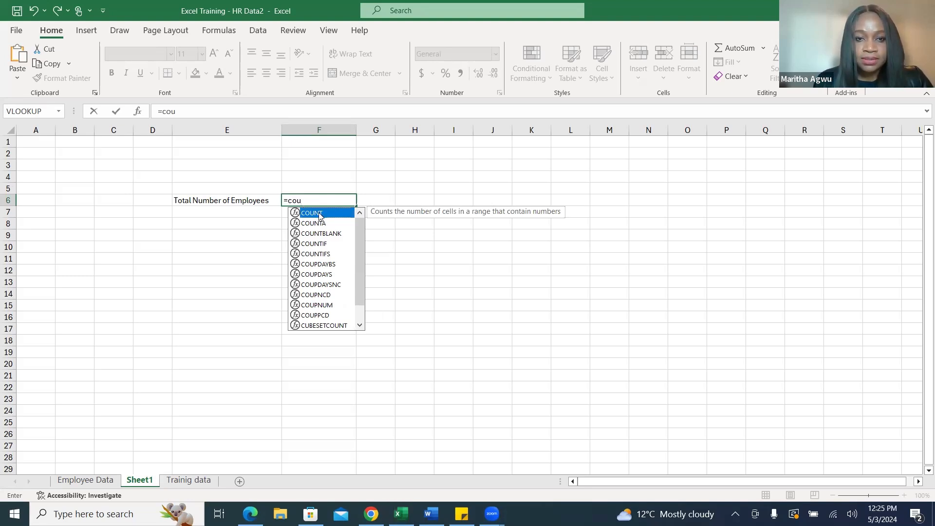
double_click(320, 215)
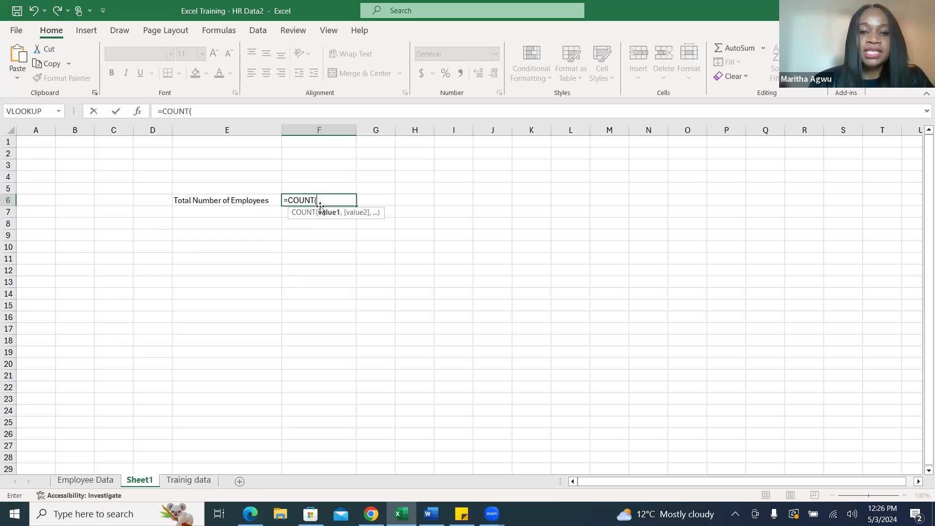
key(BackSpace)
key(BackSpace)
key(BackSpace)
key(BackSpace)
key(BackSpace)
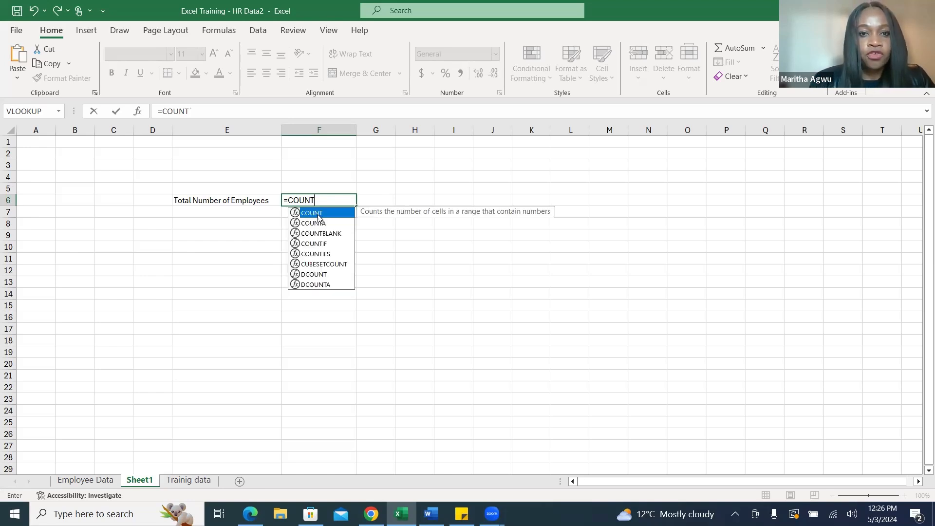
key(BackSpace)
key(BackSpace)
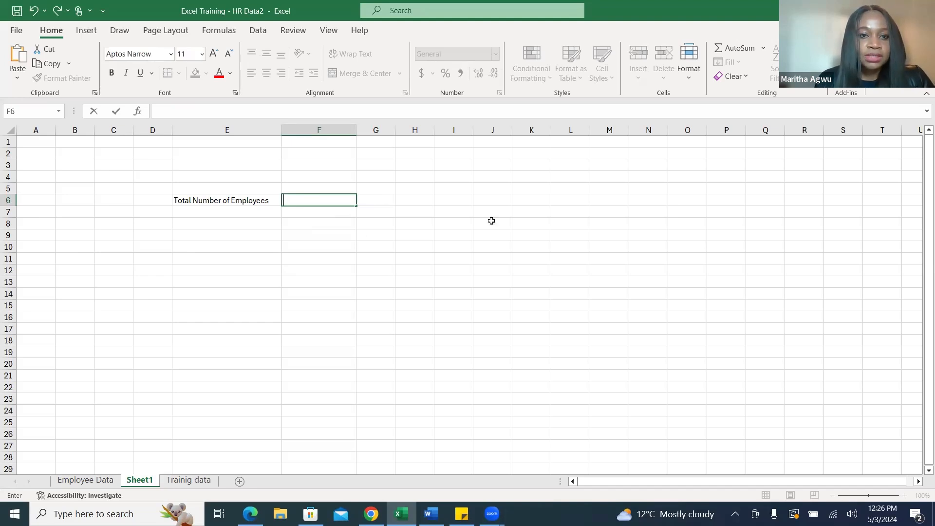
Search the function library for "count" and insert the COUNT function into cell F6 beside the employee total label.
click(138, 112)
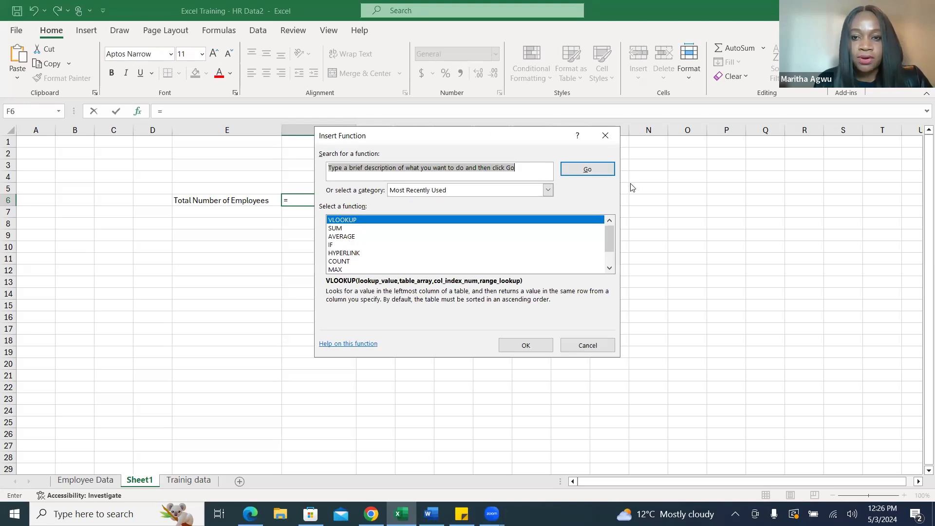
click(353, 173)
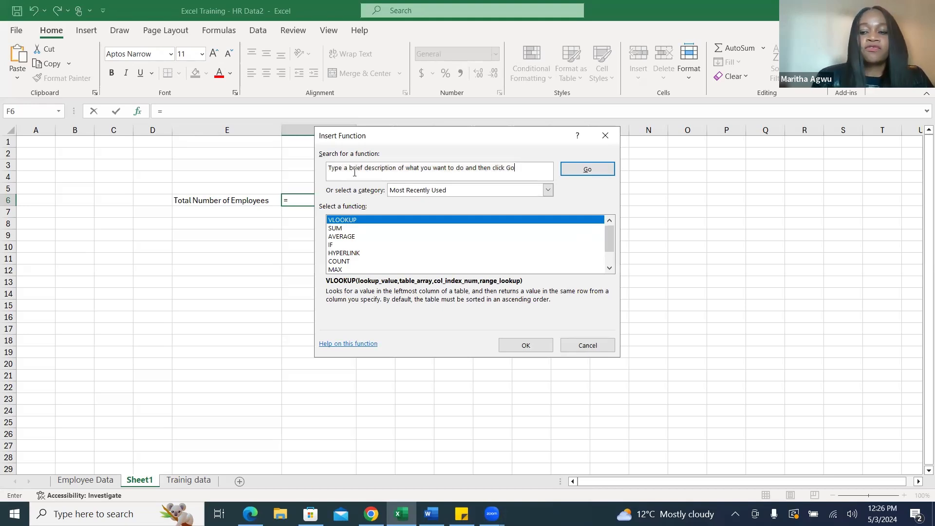
key(BackSpace)
key(BackSpace)
key(BackSpace)
key(BackSpace)
key(BackSpace)
key(BackSpace)
key(BackSpace)
key(BackSpace)
key(BackSpace)
key(BackSpace)
key(BackSpace)
key(BackSpace)
key(BackSpace)
key(BackSpace)
key(BackSpace)
key(BackSpace)
key(BackSpace)
key(BackSpace)
key(BackSpace)
key(BackSpace)
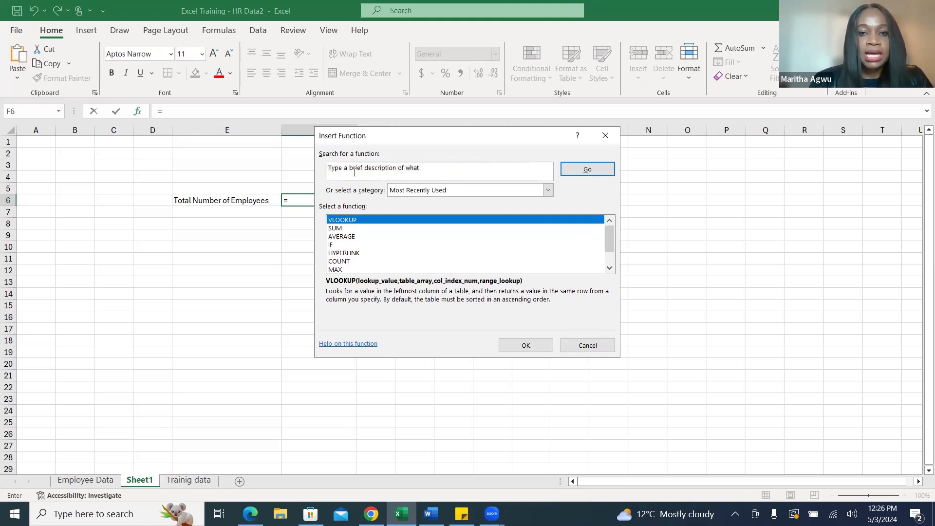
key(BackSpace)
key(BackSpace)
key(BackSpace)
key(BackSpace)
key(BackSpace)
key(BackSpace)
key(BackSpace)
key(BackSpace)
key(BackSpace)
key(BackSpace)
key(BackSpace)
key(BackSpace)
key(BackSpace)
key(BackSpace)
key(BackSpace)
key(BackSpace)
key(BackSpace)
key(BackSpace)
key(BackSpace)
key(BackSpace)
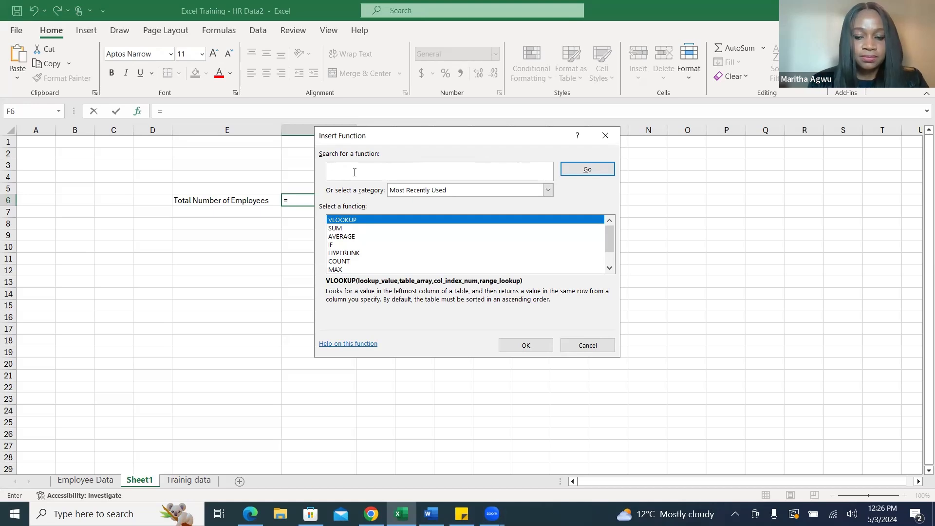
text(count)
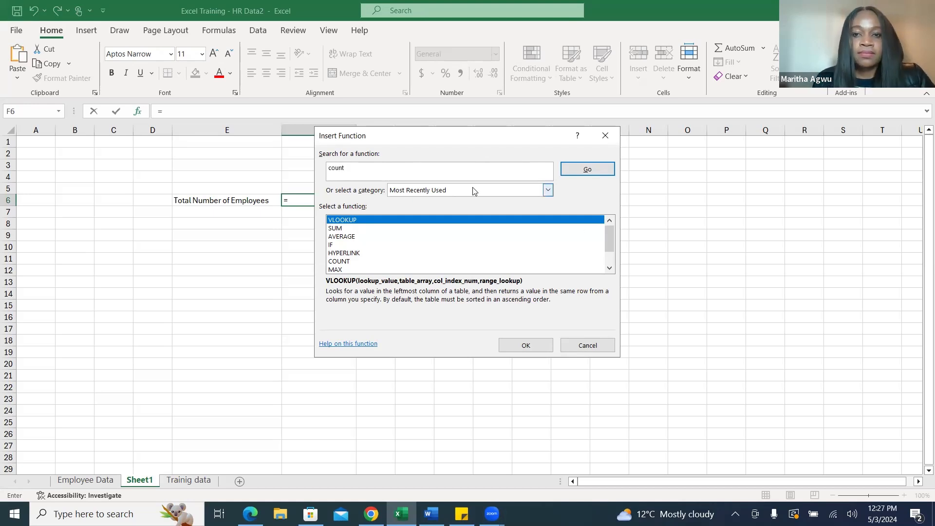
click(595, 172)
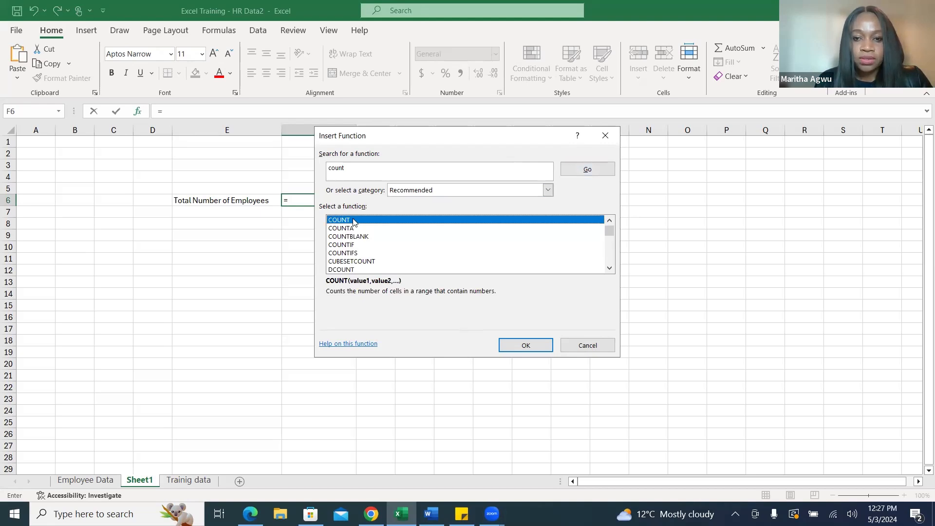
click(528, 346)
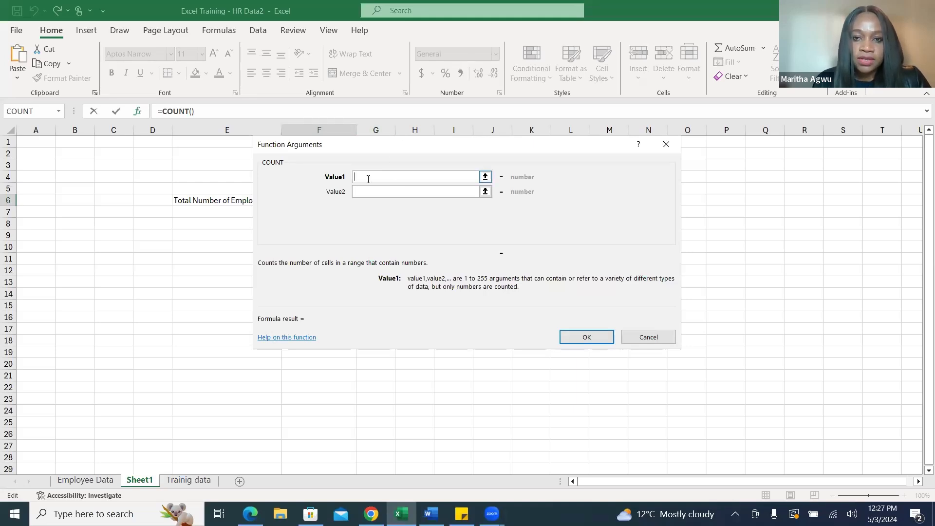
Use the EmpID range A2:A50 of the Employee Data sheet as the COUNT function's Value1 and complete the formula.
click(486, 178)
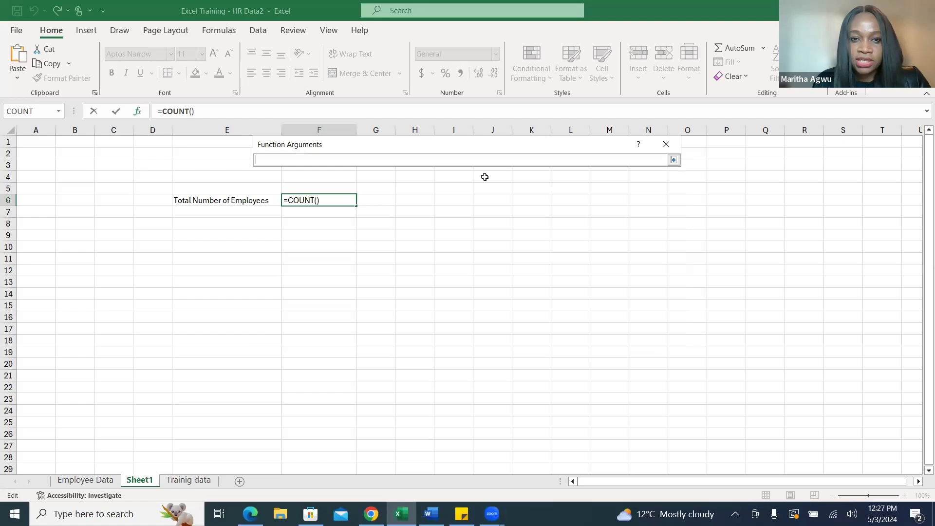
click(75, 481)
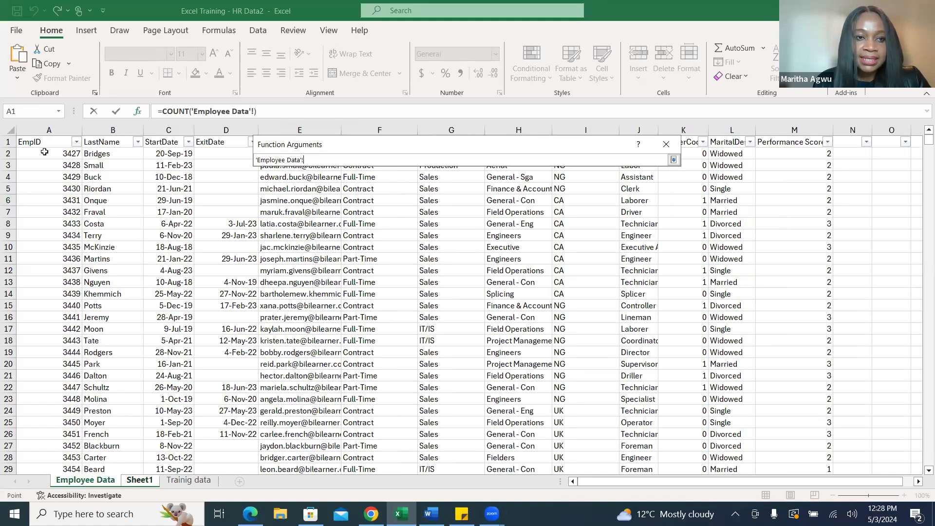
drag(44, 152, 36, 443)
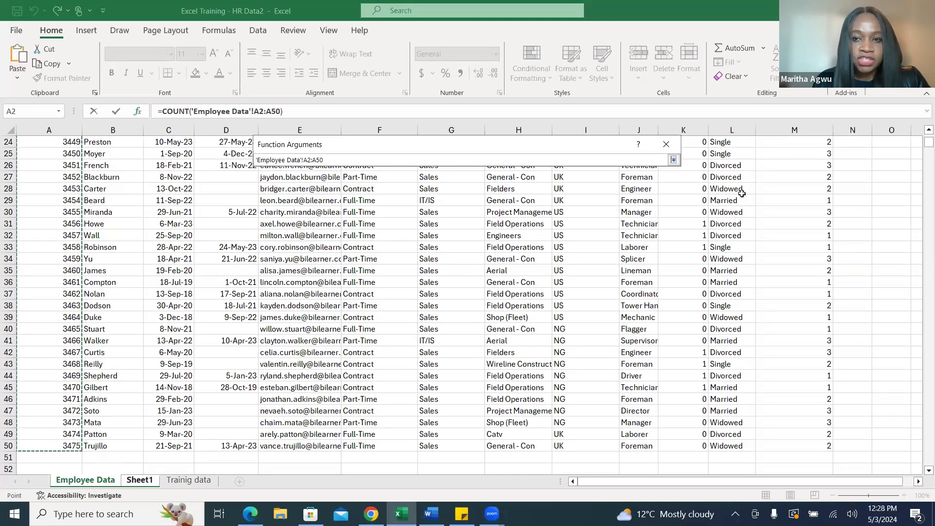
click(673, 161)
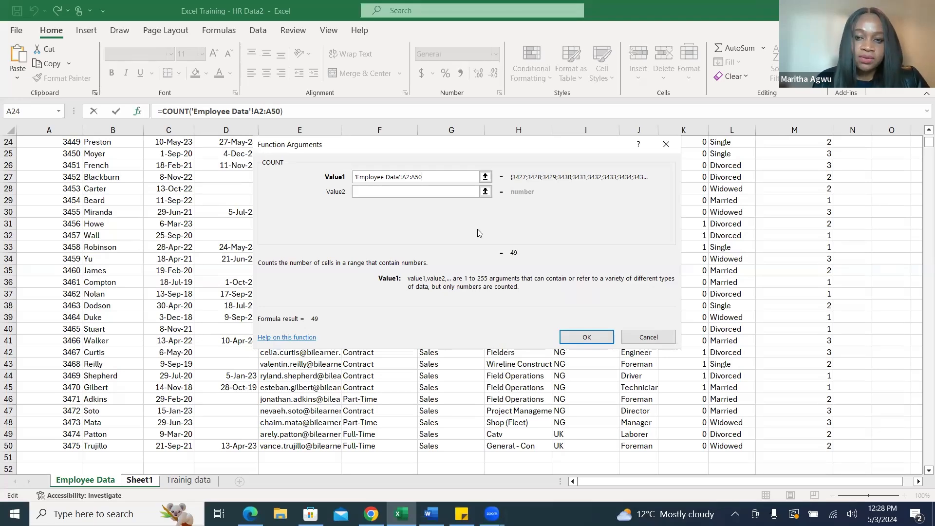
click(588, 336)
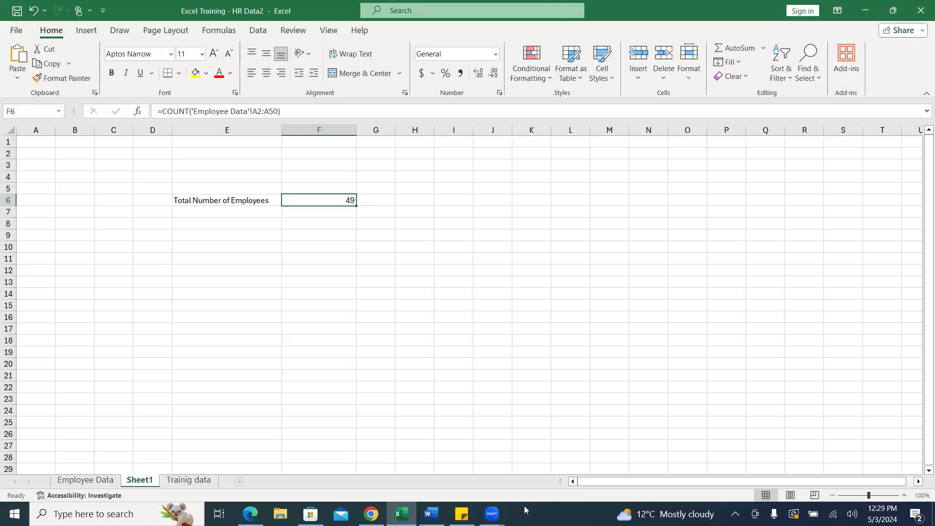
mouse_move(431, 513)
drag(285, 112, 163, 111)
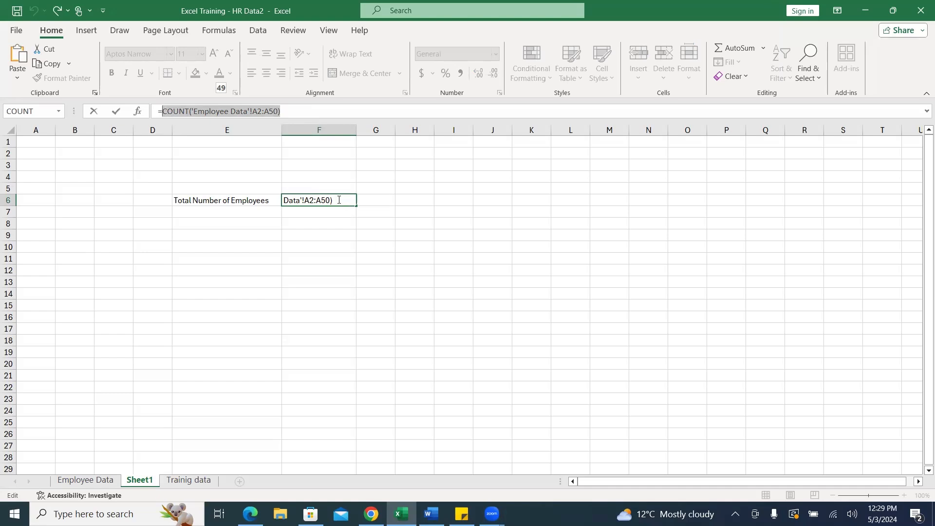
click(387, 199)
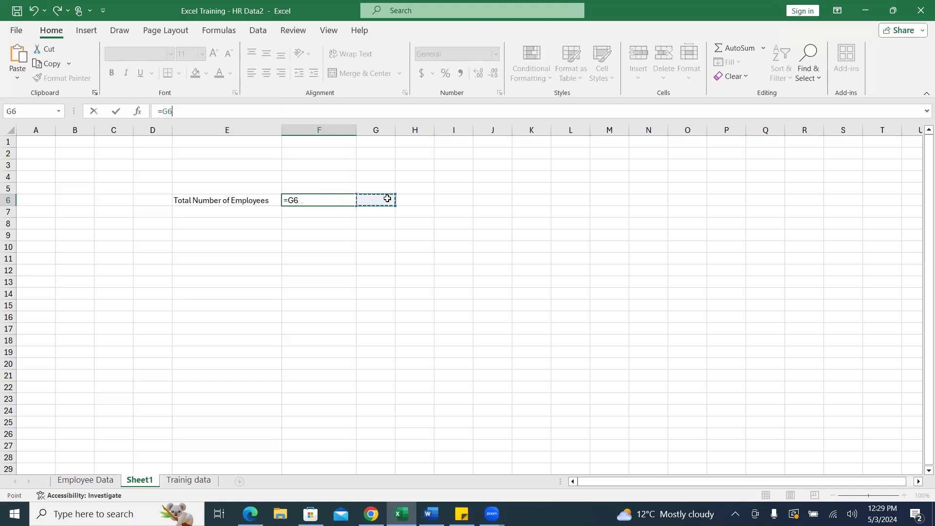
key(Escape)
Enter a second COUNT formula in cell G6 of Sheet1 over the EmpID range A2:A50 of the Employee Data sheet.
click(383, 201)
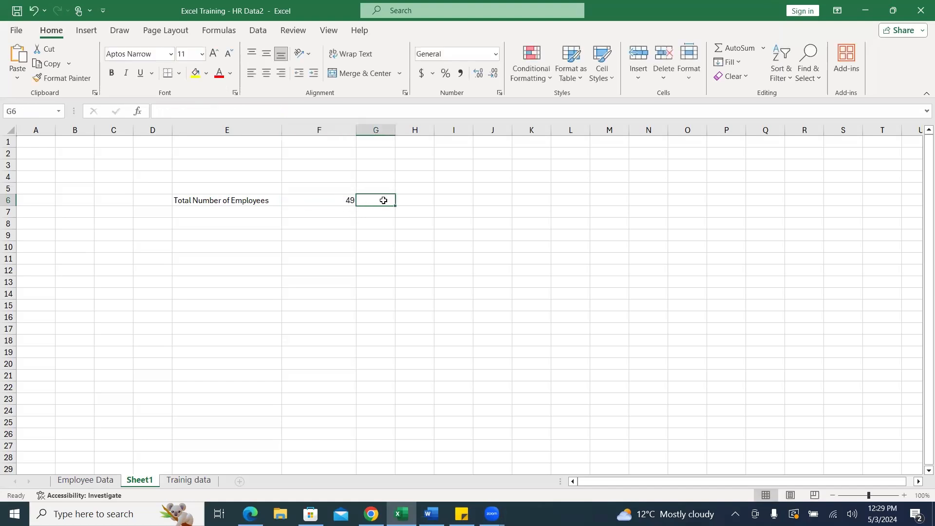
text(=)
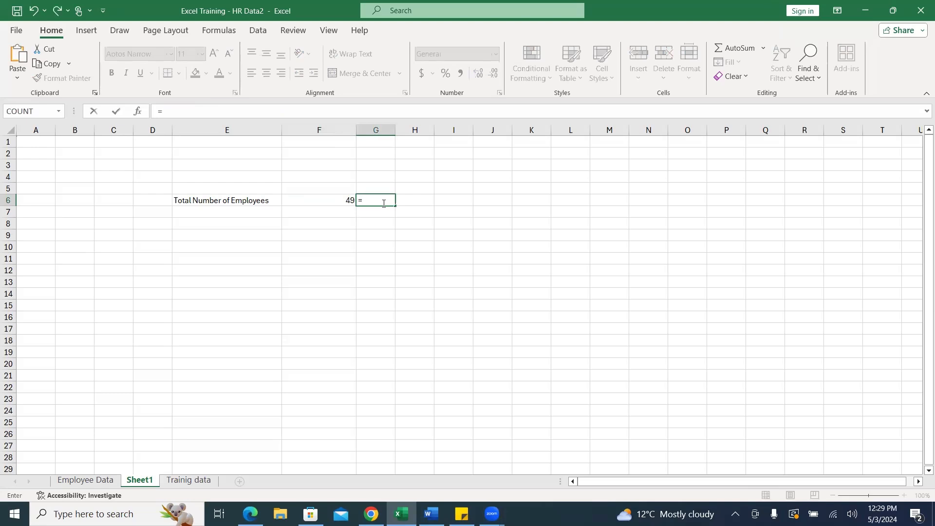
text(coun)
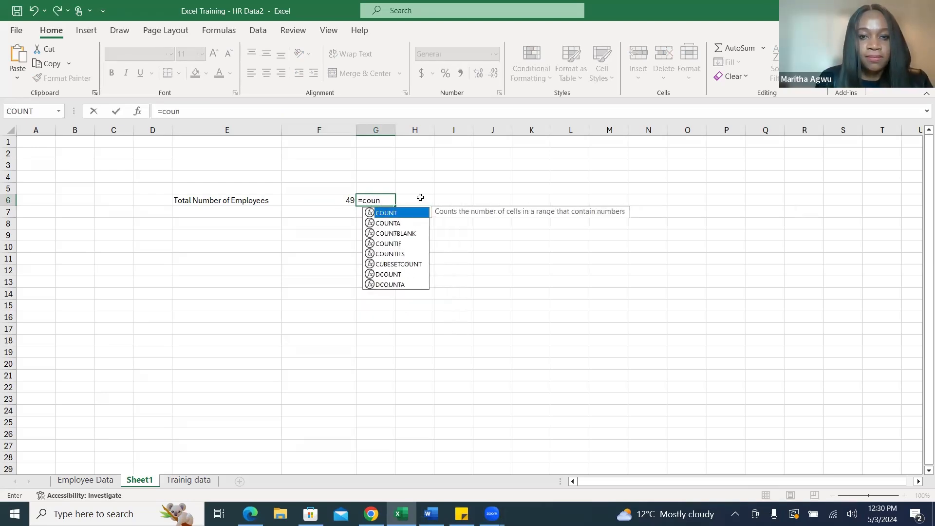
double_click(417, 212)
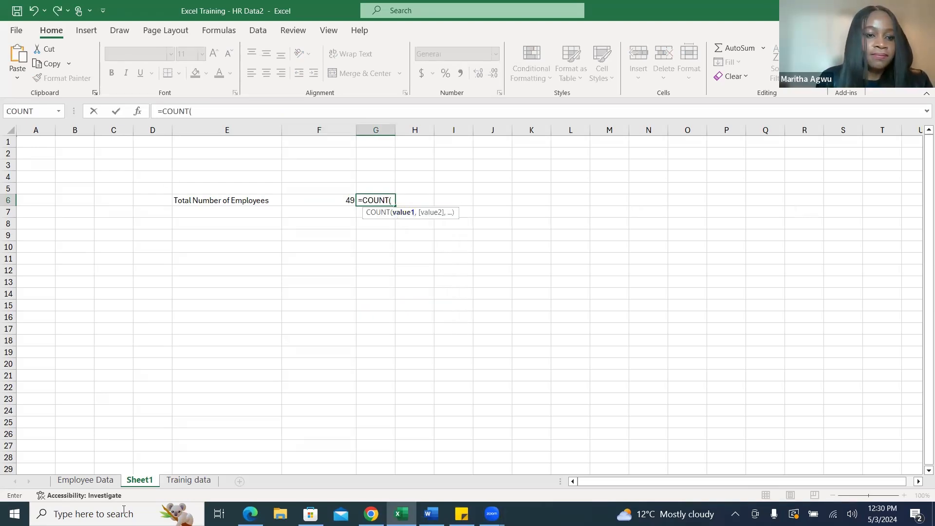
click(94, 481)
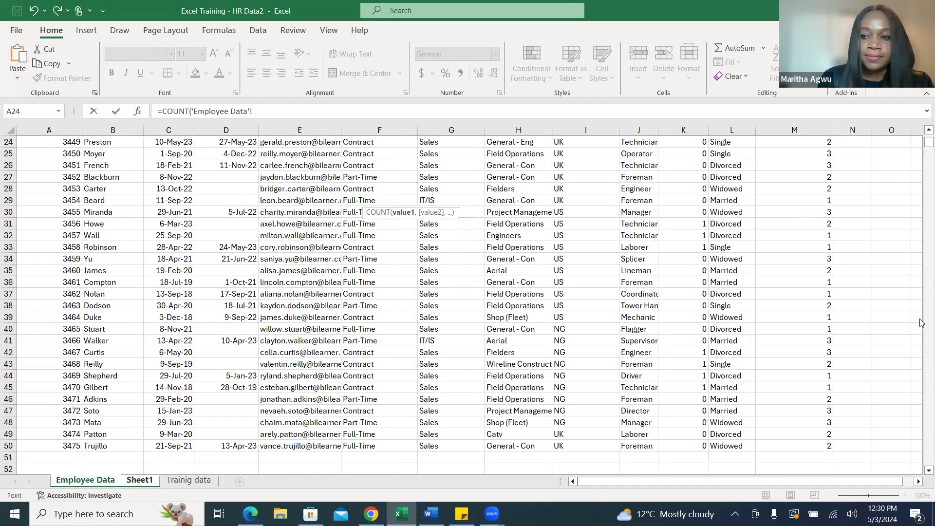
drag(929, 141, 929, 133)
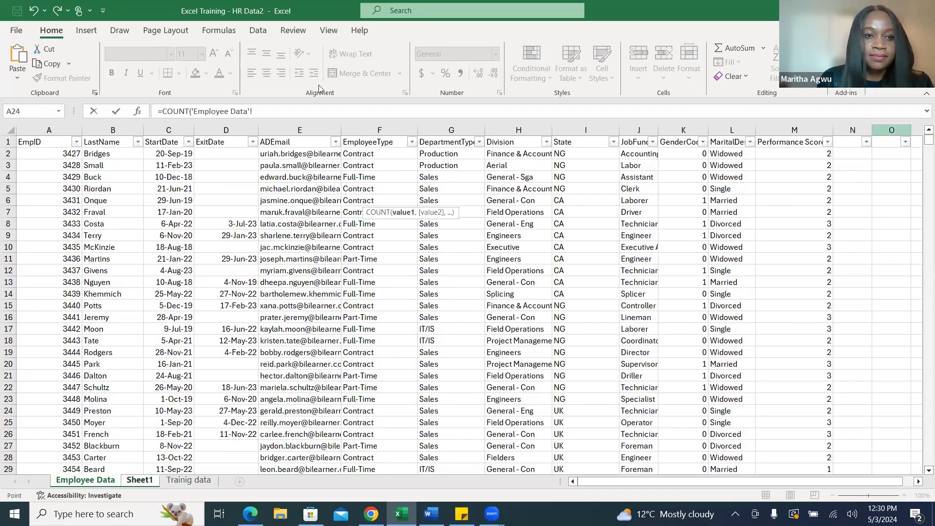
drag(64, 154, 54, 429)
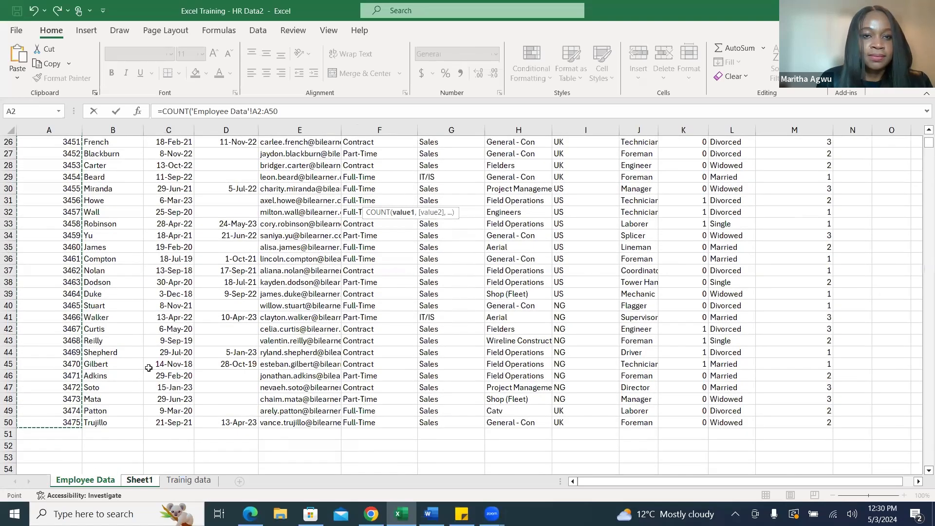
click(281, 111)
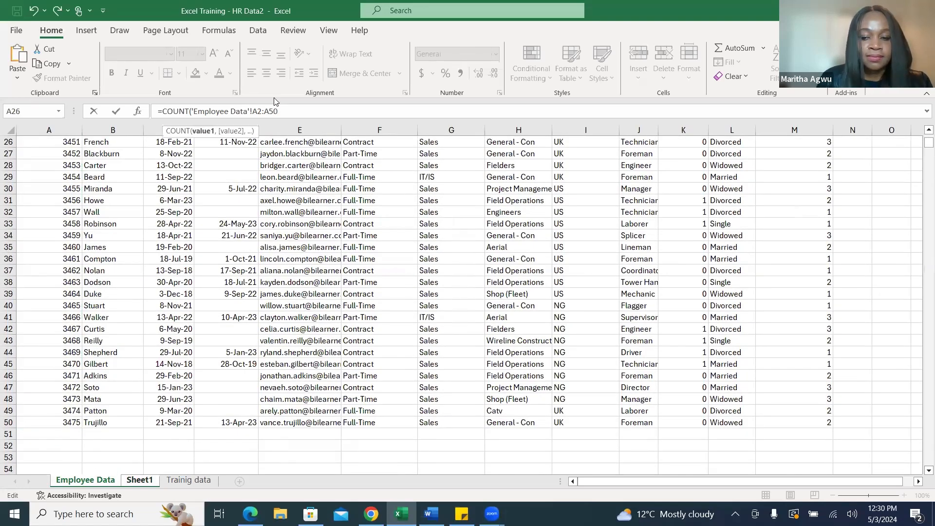
key(Return)
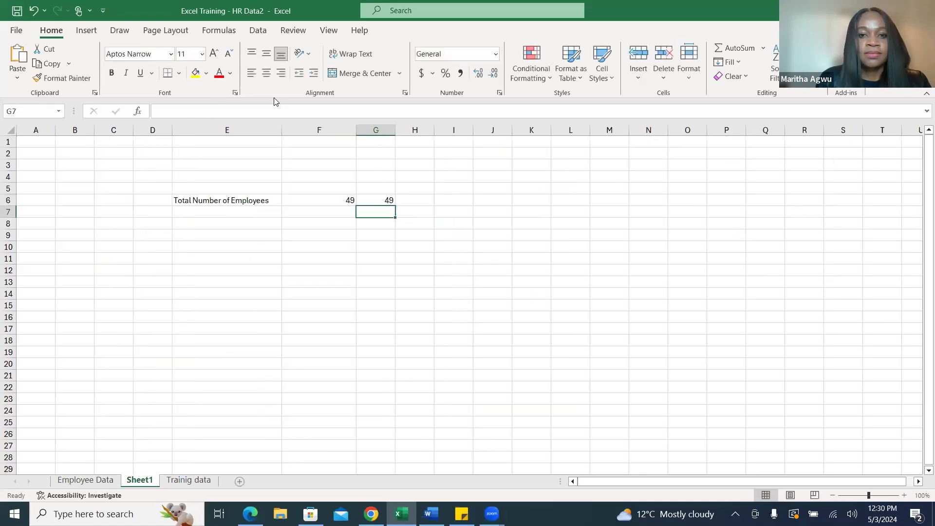
click(382, 200)
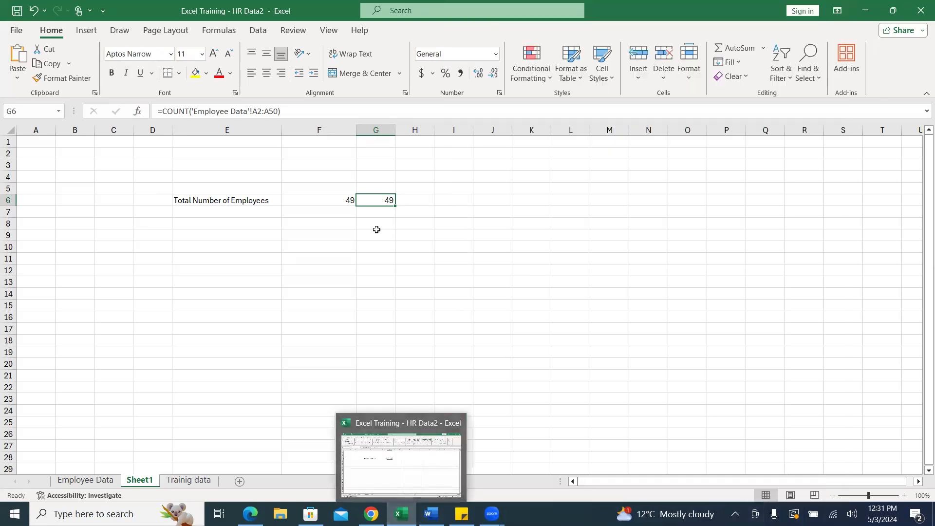
Recheck the key metrics in Word, and widen the ADEmail column on Excel's Employee Data sheet to fit the full addresses.
click(337, 211)
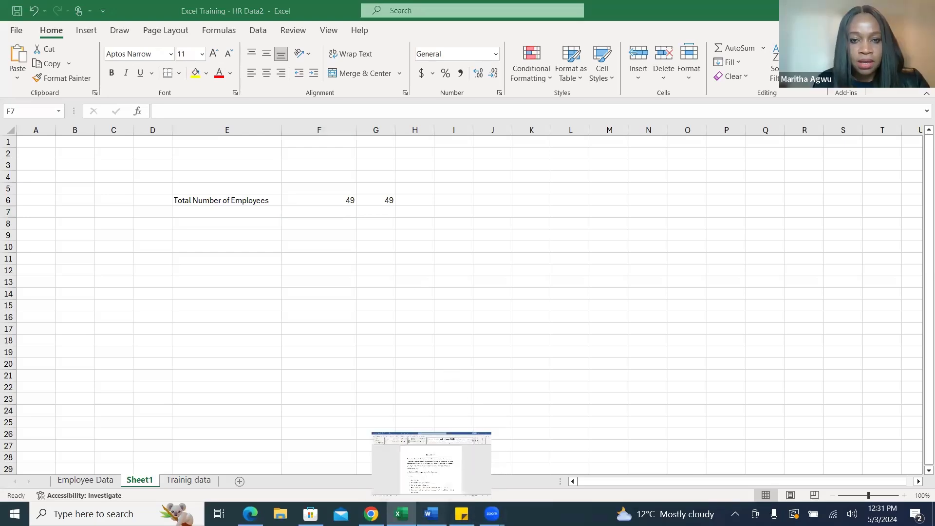
click(431, 514)
drag(922, 280, 922, 335)
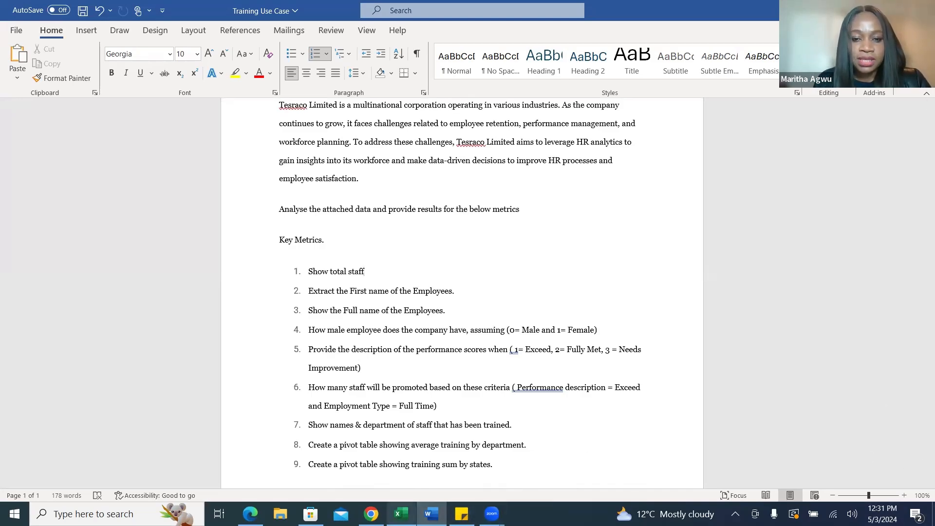
click(400, 514)
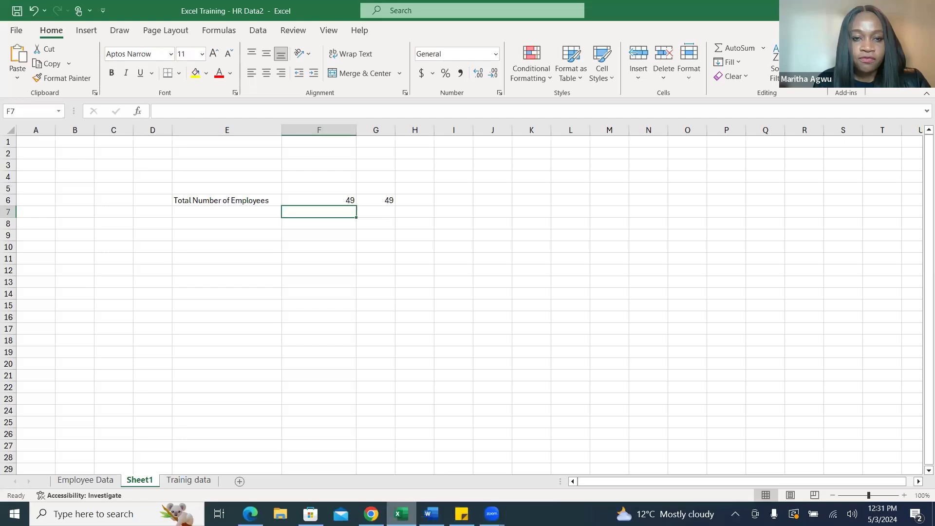
click(83, 482)
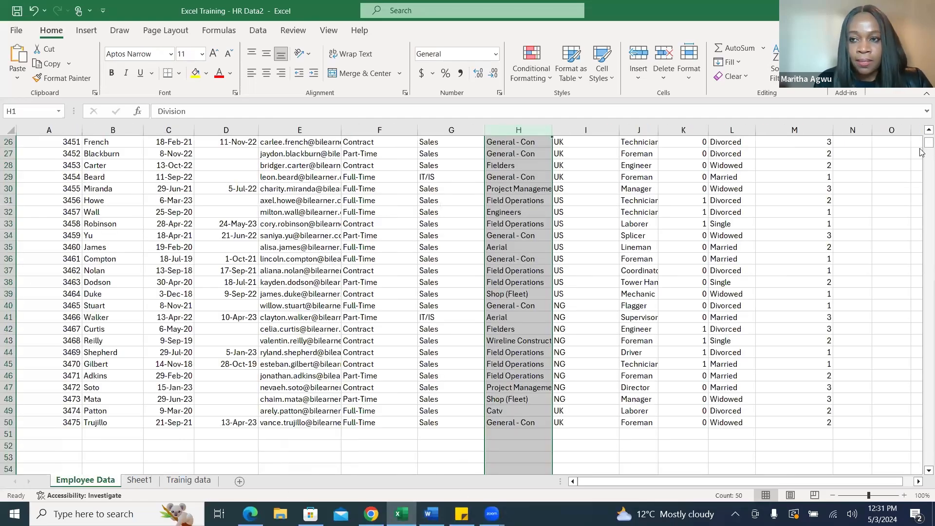
drag(928, 146, 928, 134)
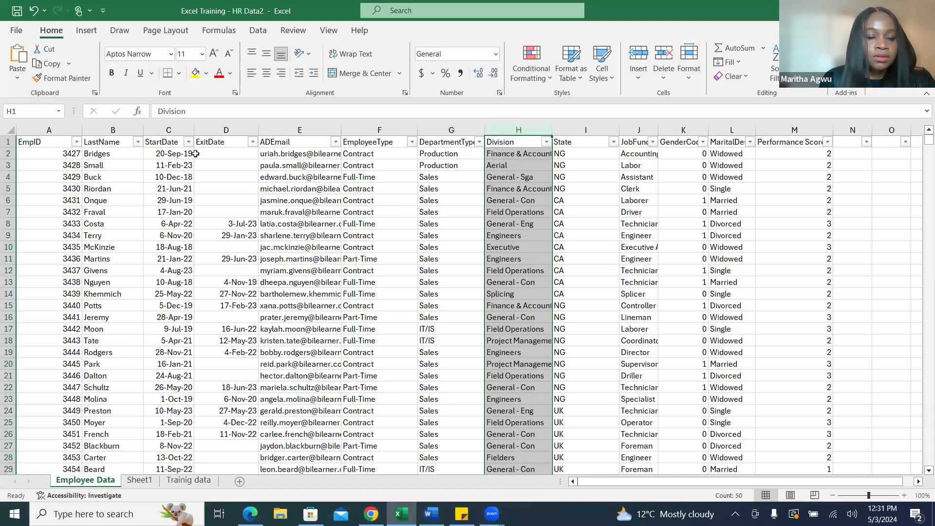
click(110, 123)
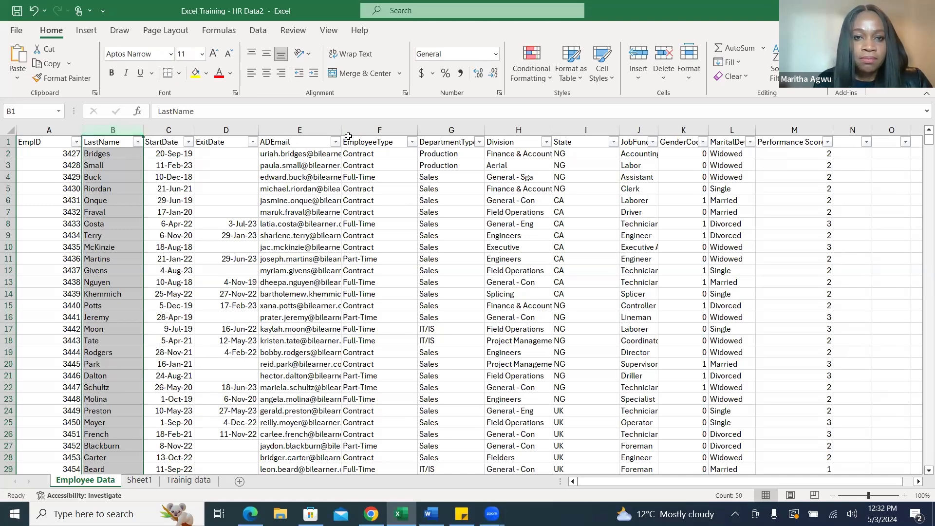
drag(342, 127, 408, 132)
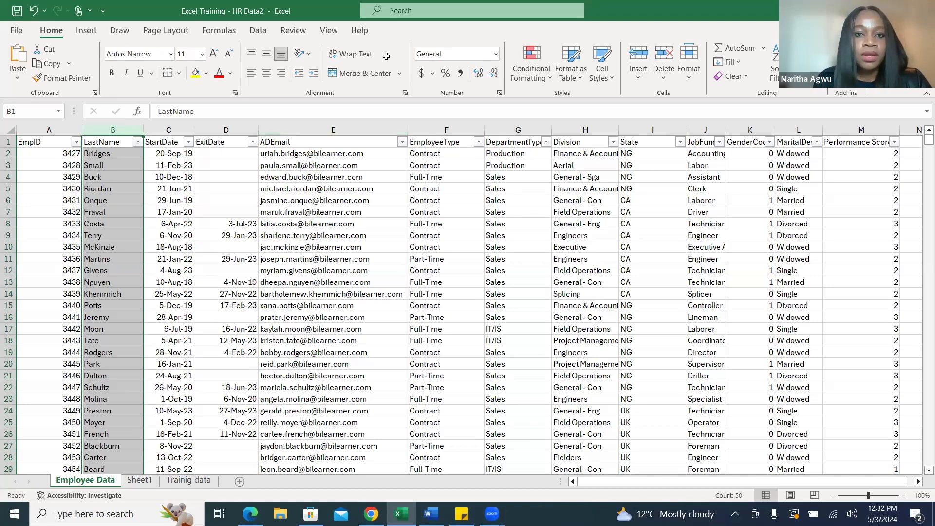
Insert two blank columns between the ADEmail and EmployeeType columns of the Employee Data sheet.
click(341, 128)
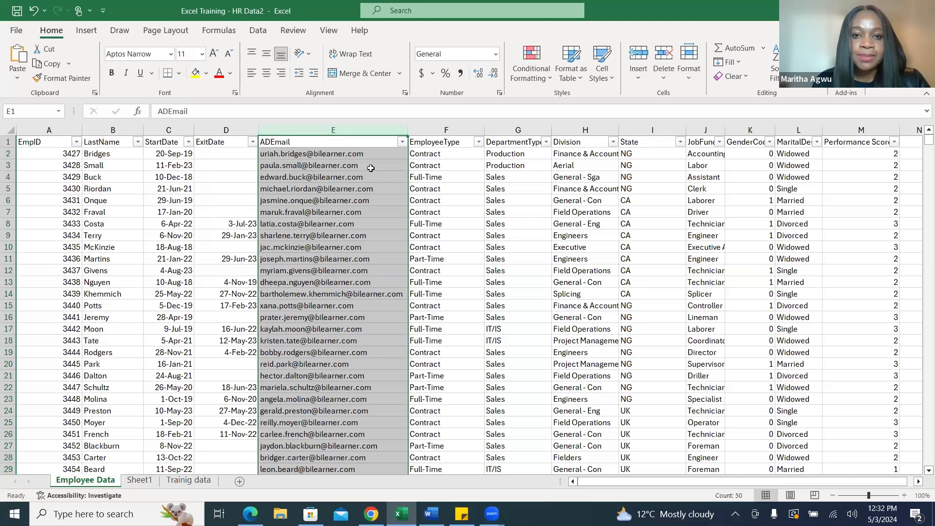
click(434, 130)
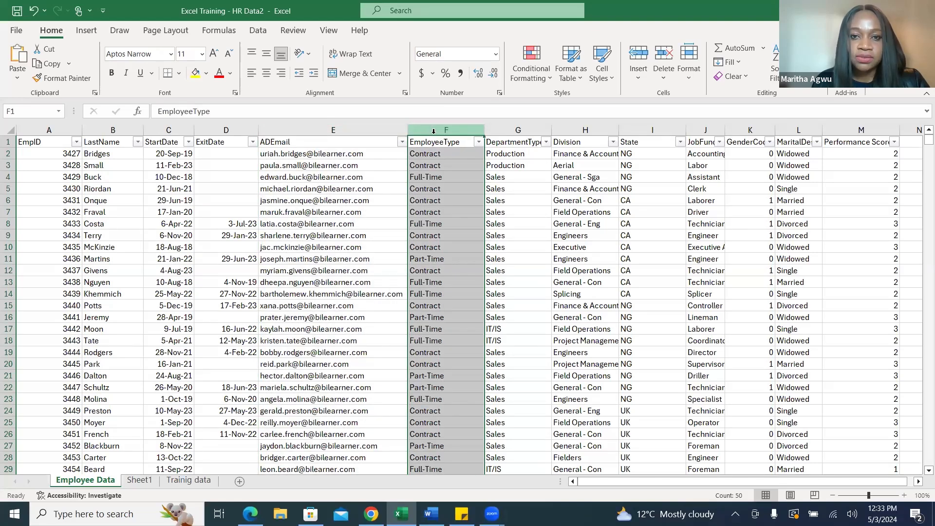
right_click(432, 131)
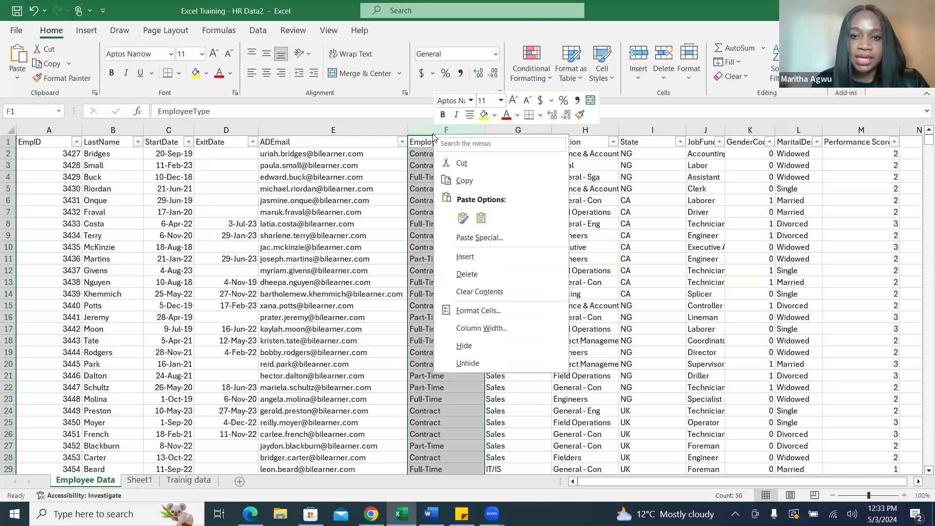
click(485, 258)
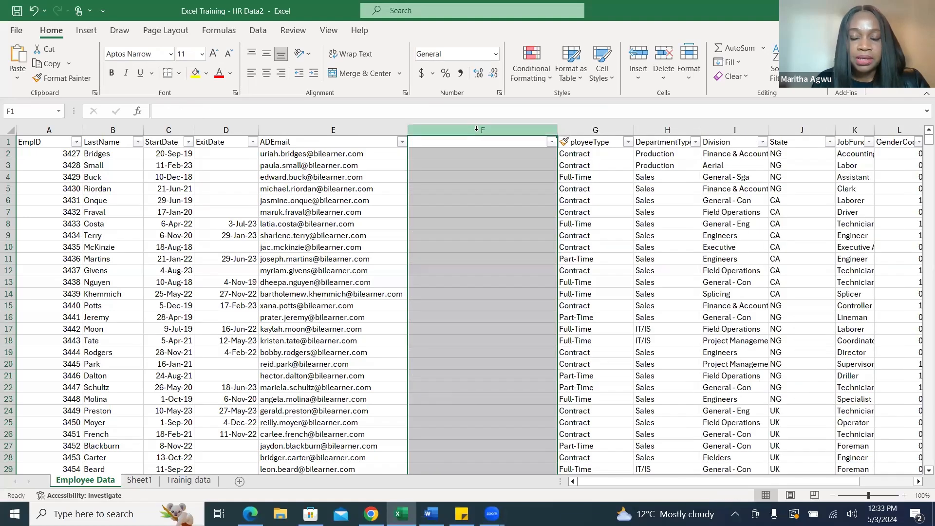
right_click(477, 129)
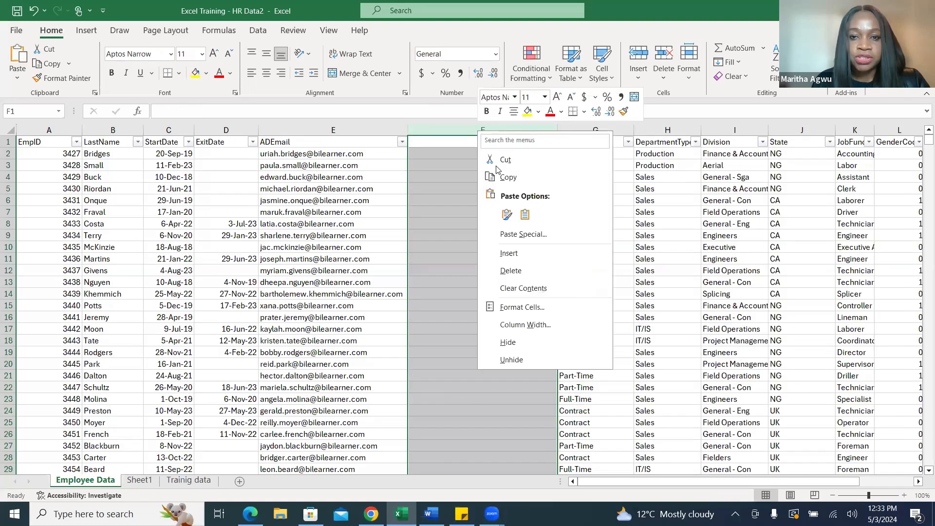
click(518, 258)
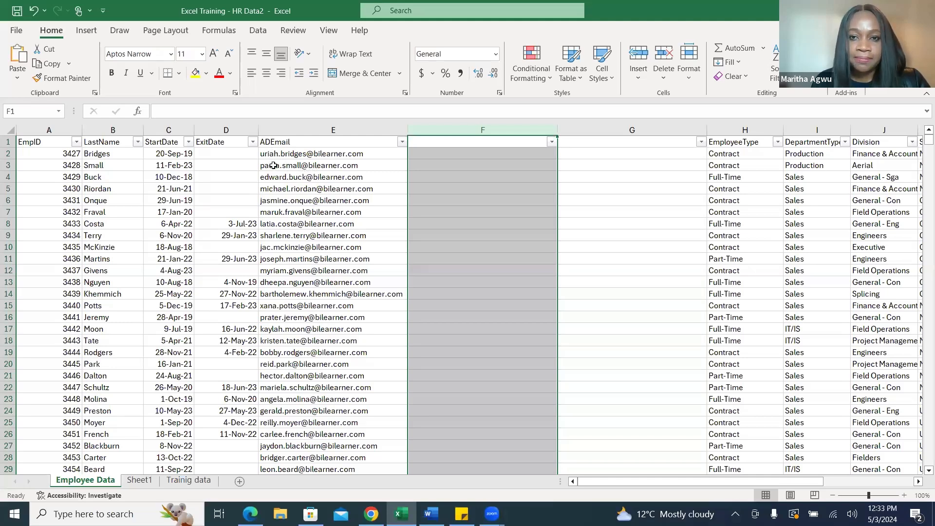
Start Text to Columns on the ADEmail column and accept Delimited as the original data type.
click(337, 128)
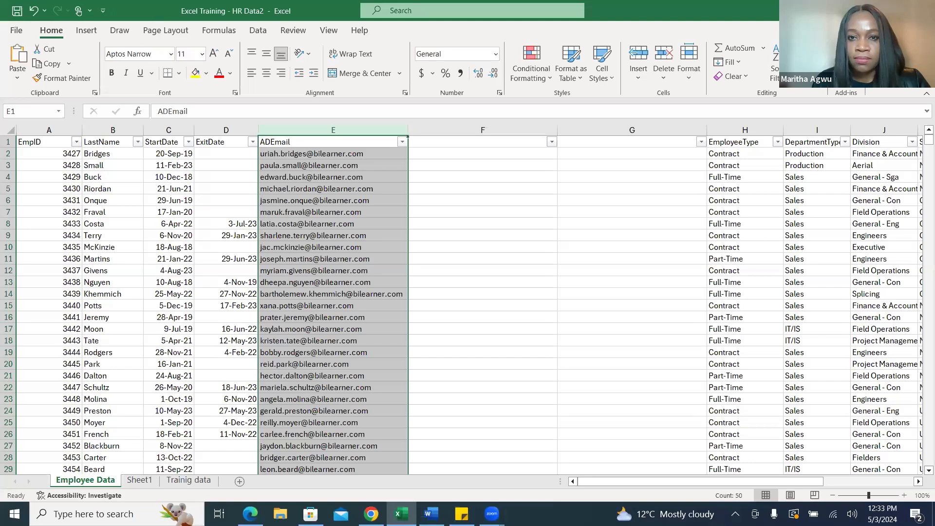
click(401, 514)
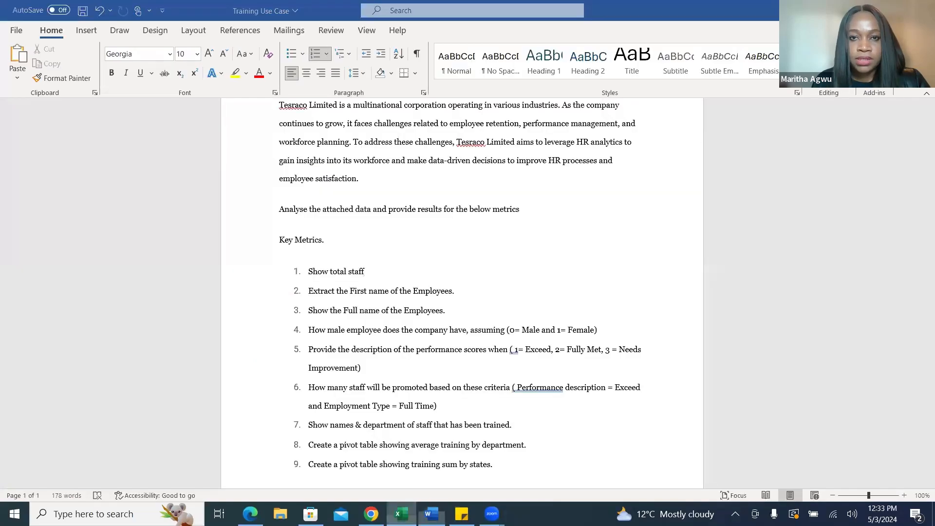
click(400, 514)
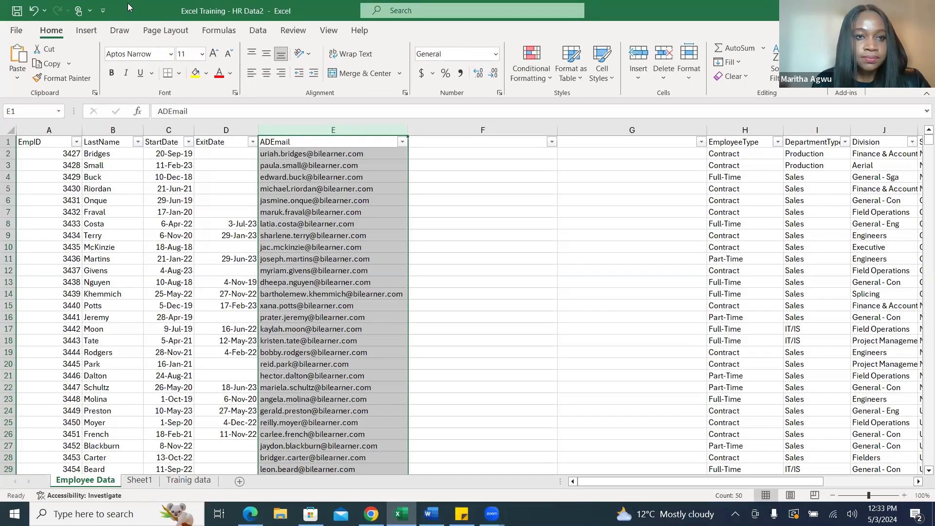
double_click(129, 7)
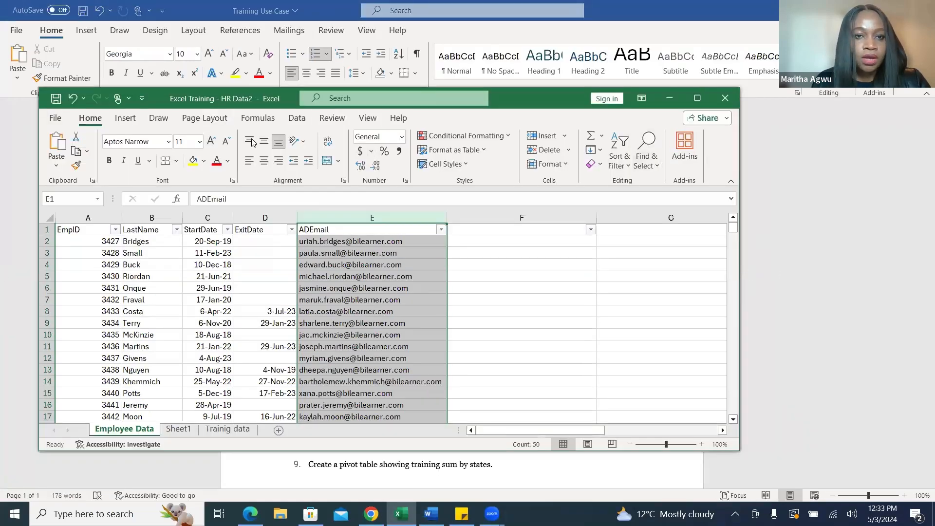
click(297, 119)
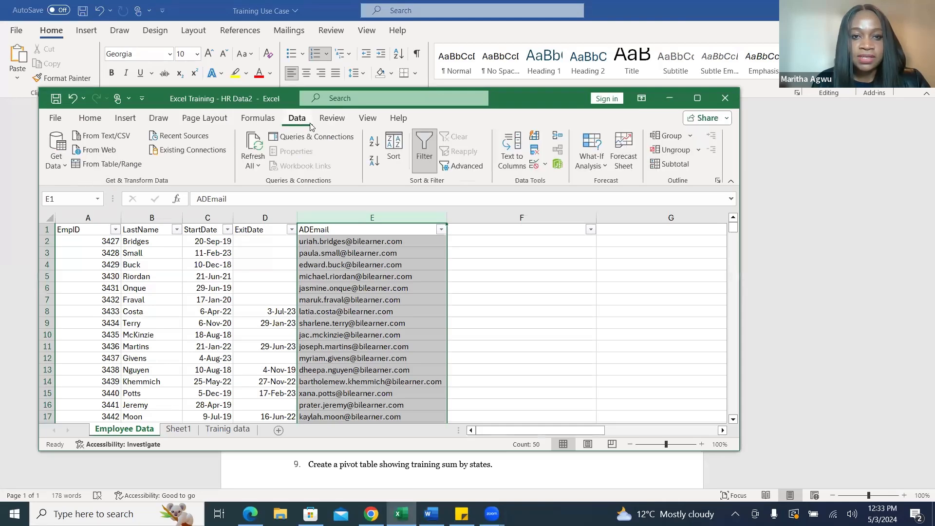
click(699, 100)
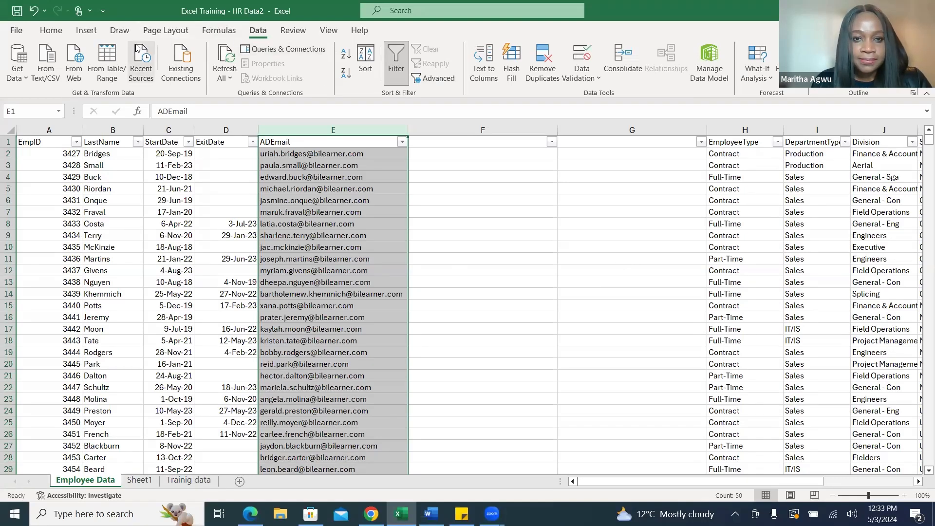
click(485, 70)
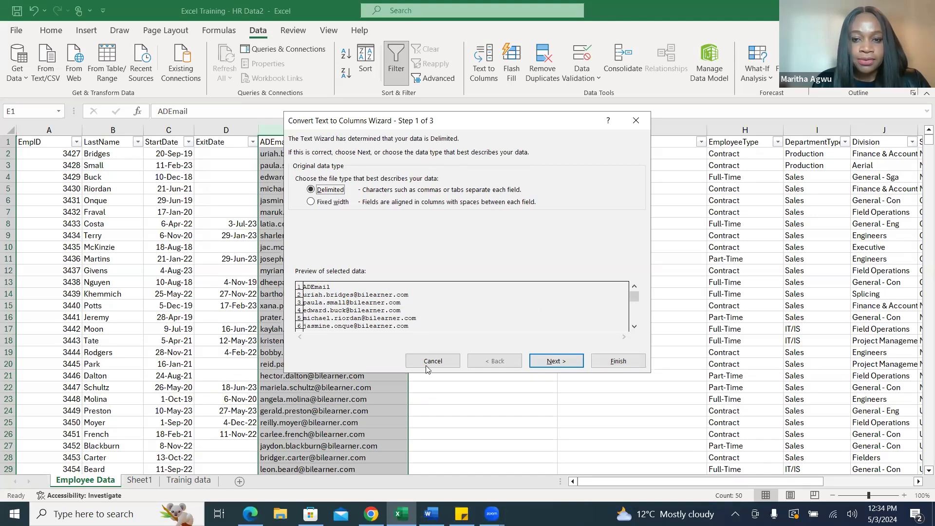
click(564, 365)
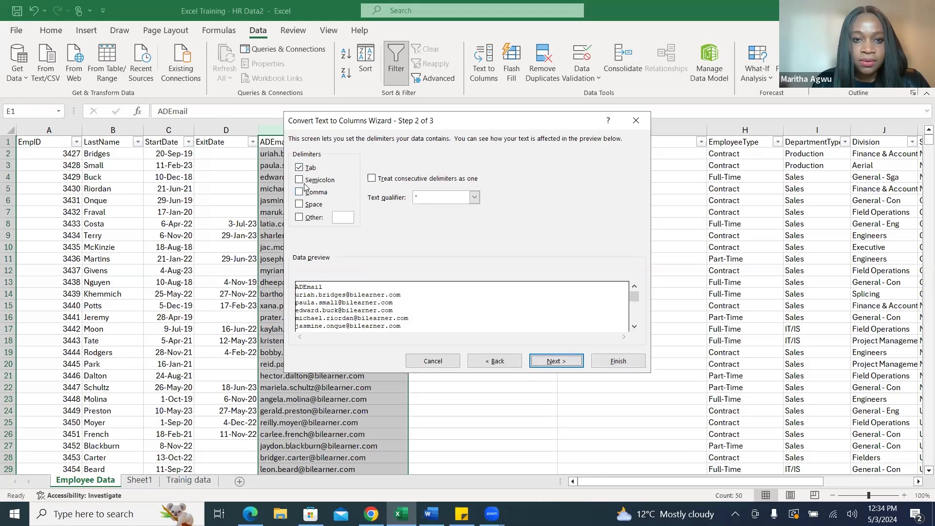
Add a period as the Other delimiter for the ADEmail split and proceed to the column data format settings.
click(300, 218)
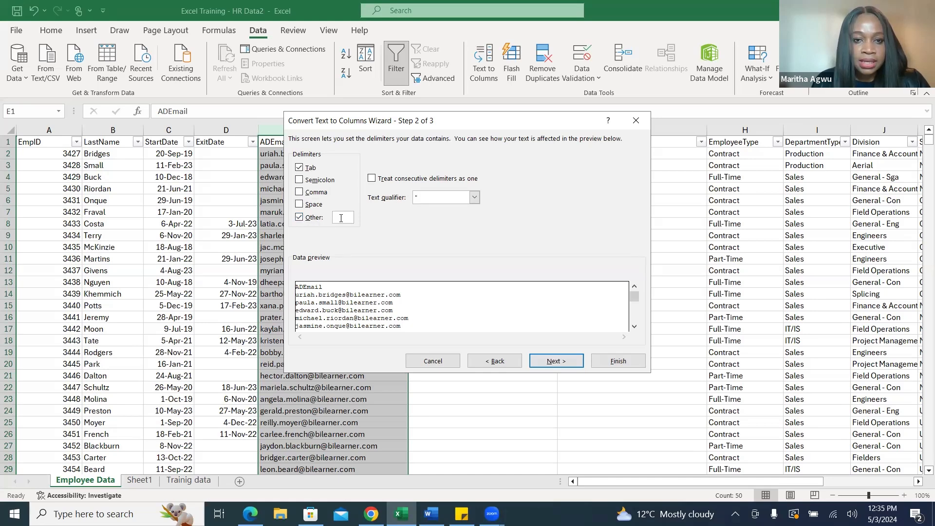
text(.)
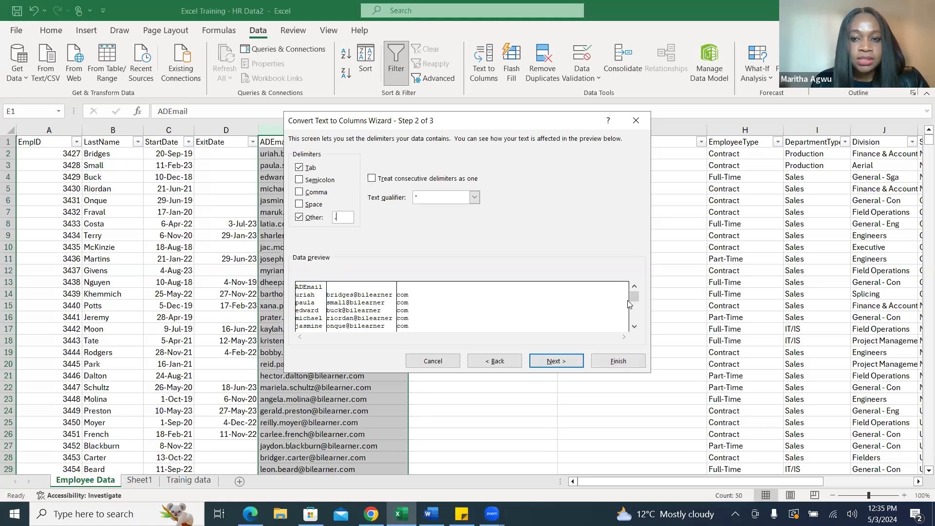
mouse_move(634, 311)
mouse_down()
mouse_move(634, 321)
mouse_move(635, 296)
mouse_up()
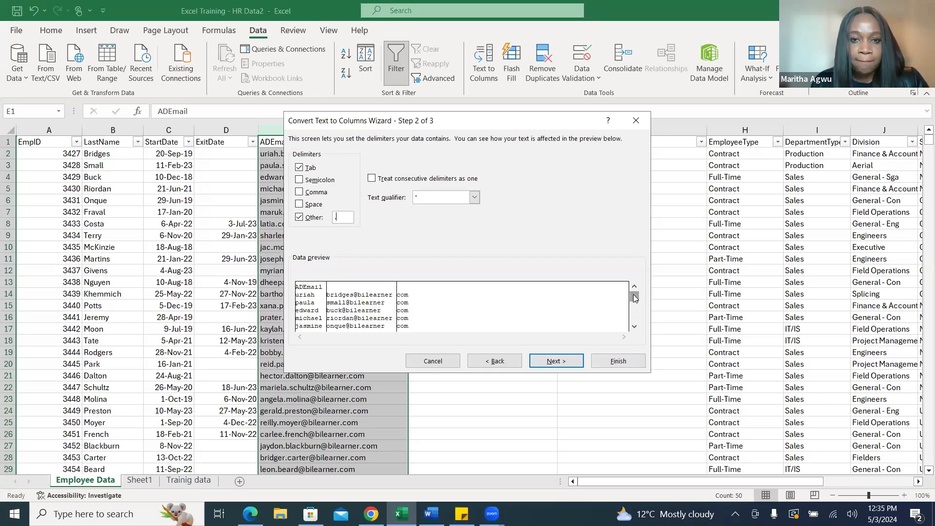
click(561, 363)
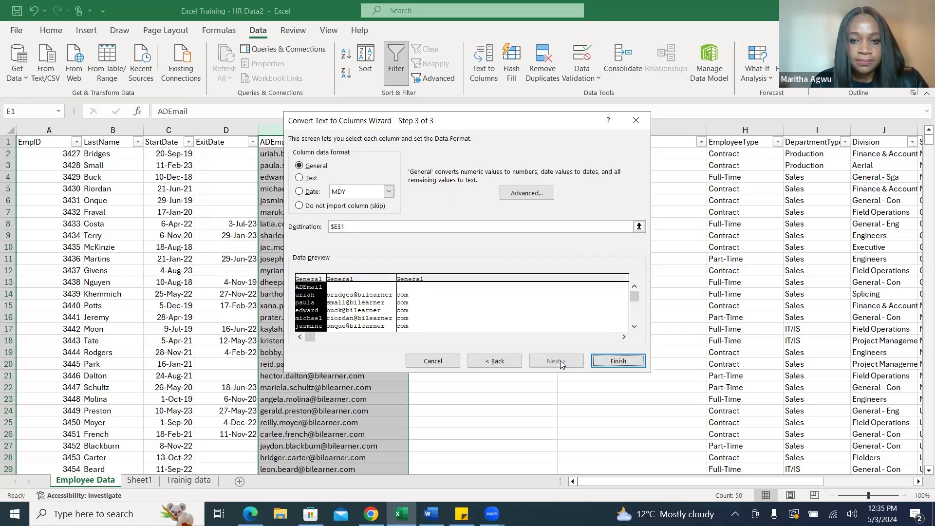
Complete the Text to Columns split of the ADEmail column in place, and undo that split.
click(618, 361)
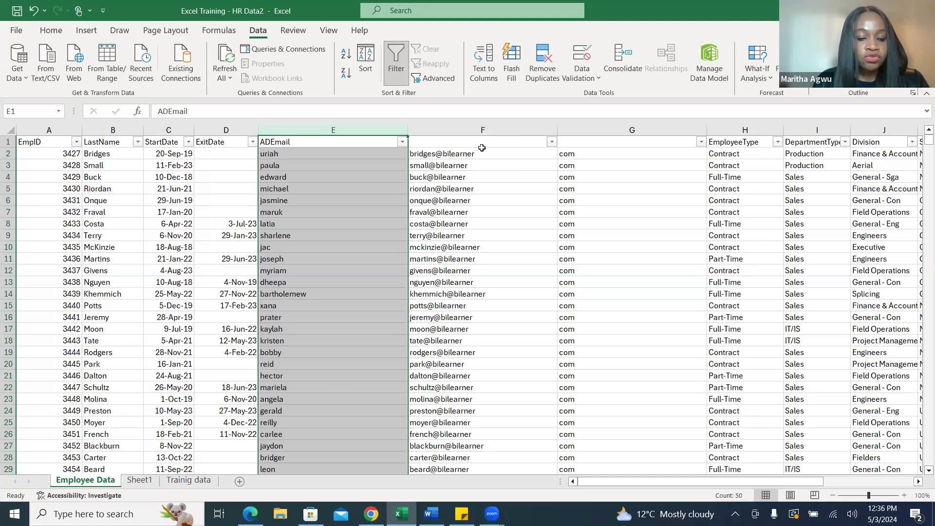
key(ctrl+z)
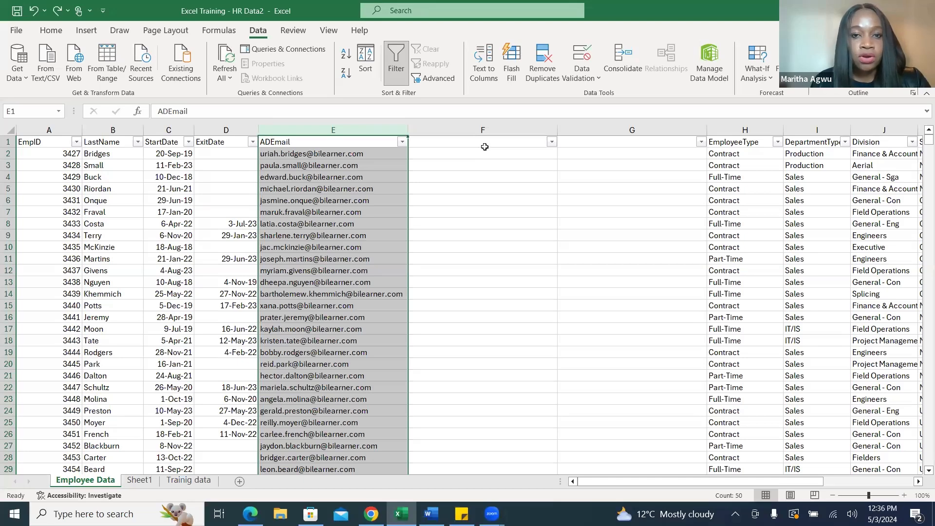
Copy the ADEmail column into blank column F, and rename the original column's header in E1 to Email.
right_click(343, 126)
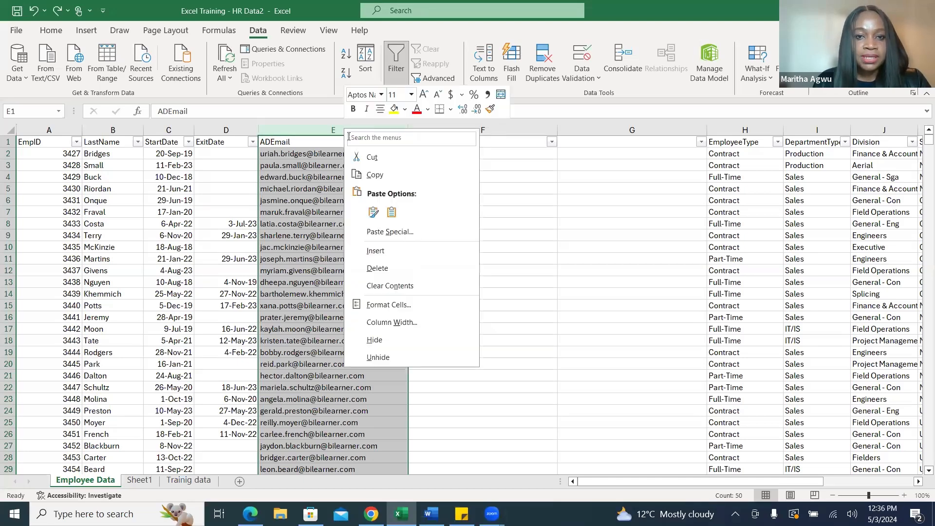
click(390, 174)
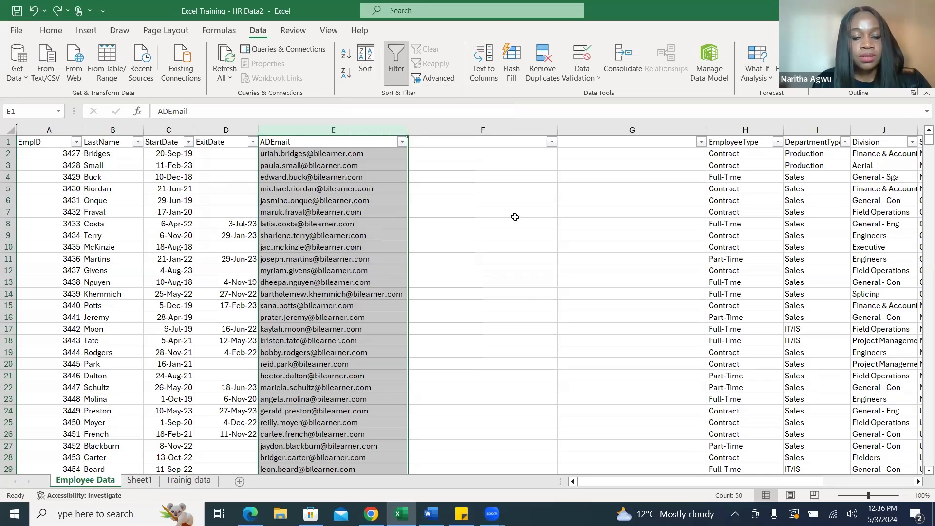
click(463, 140)
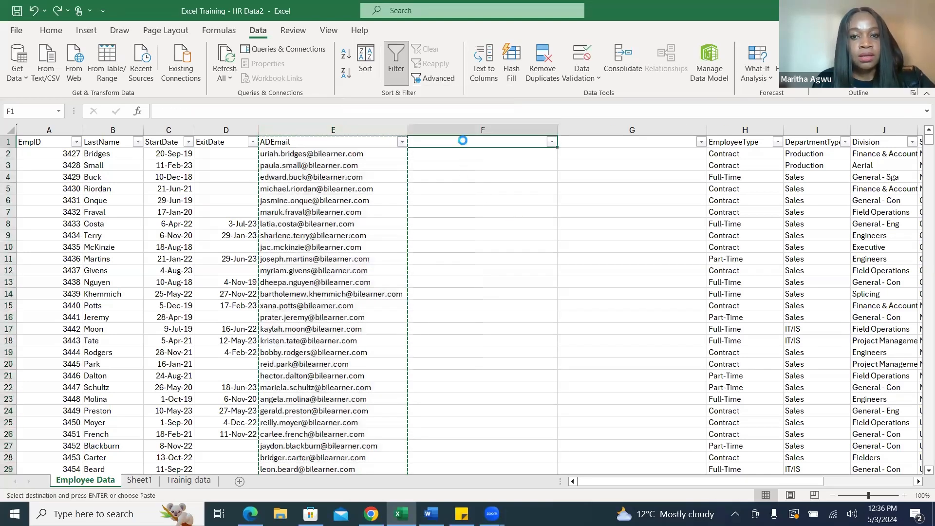
key(ctrl+v)
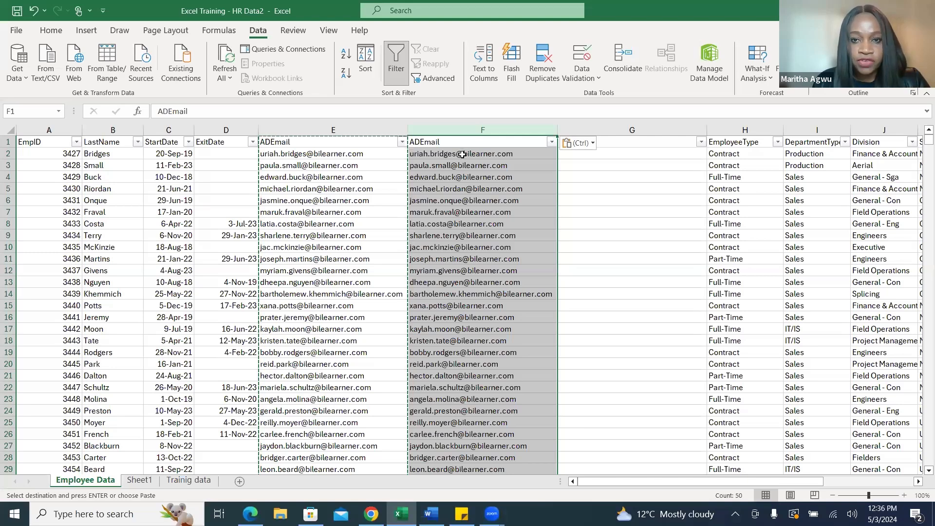
click(347, 141)
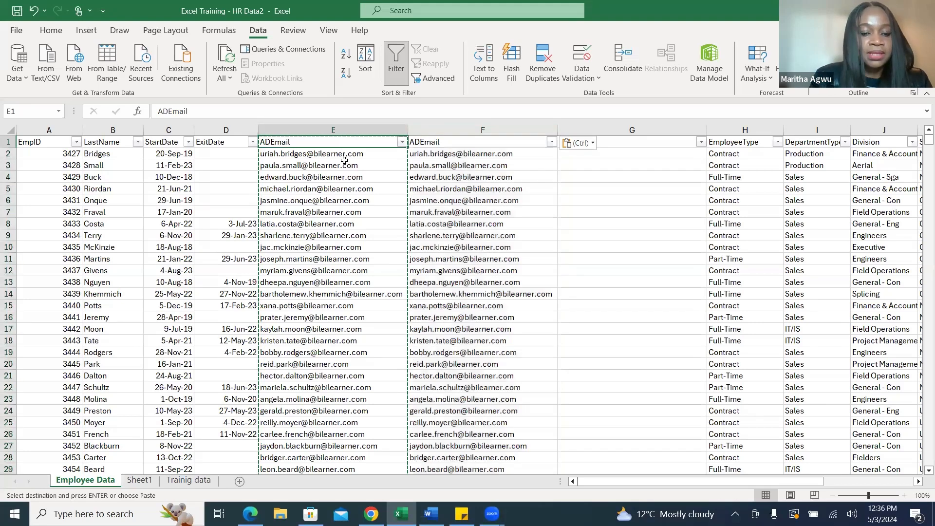
text(E)
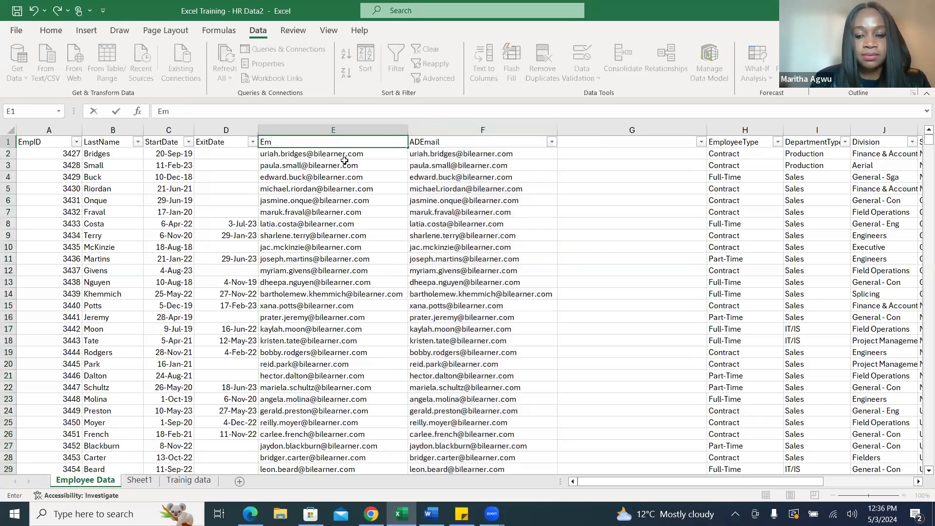
click(455, 129)
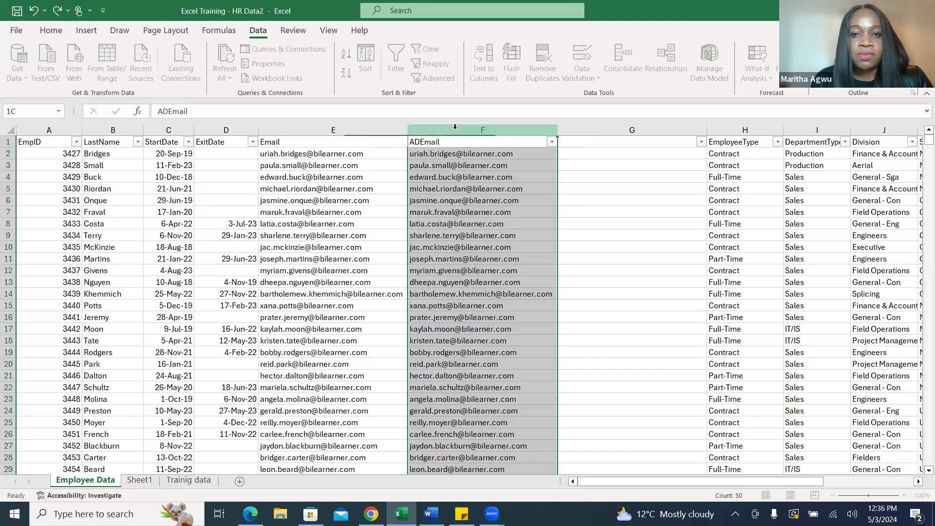
Insert one more blank column directly before the EmployeeType column on the Employee Data sheet.
ctrl+click(745, 129)
right_click(744, 129)
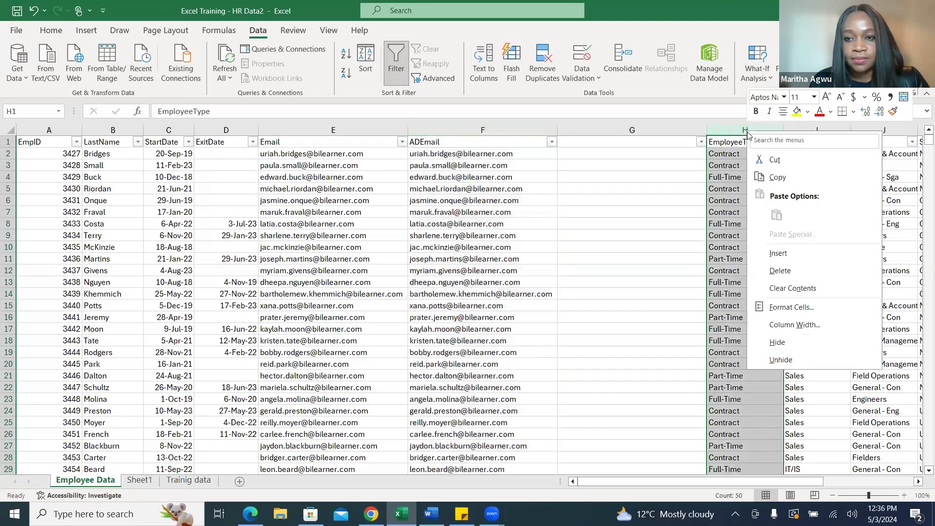
click(783, 253)
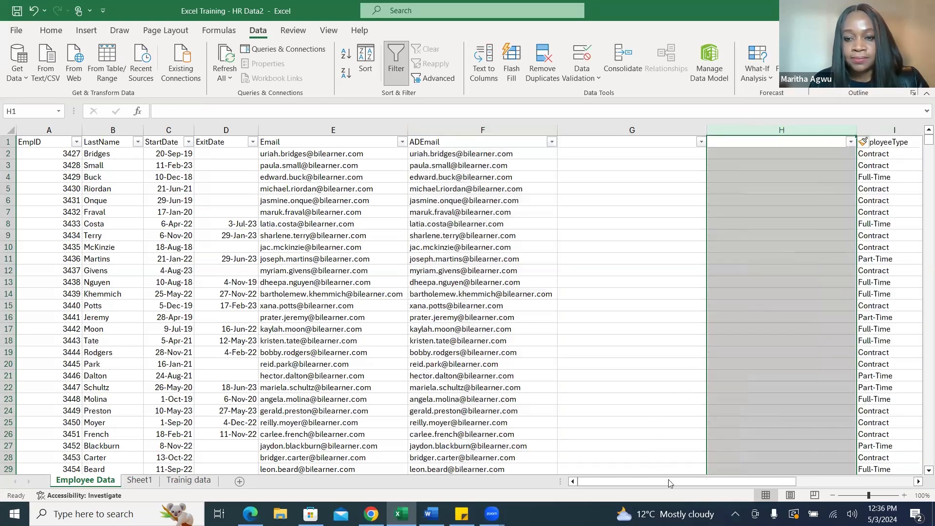
Split the copied ADEmail column F with Text to Columns, as Delimited data with a period as the Other delimiter and General format.
drag(668, 480, 715, 483)
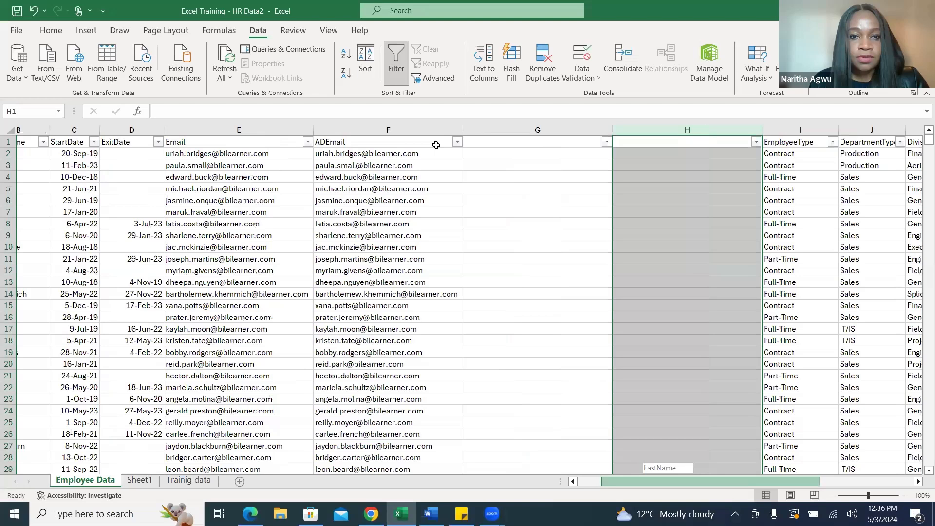
click(404, 131)
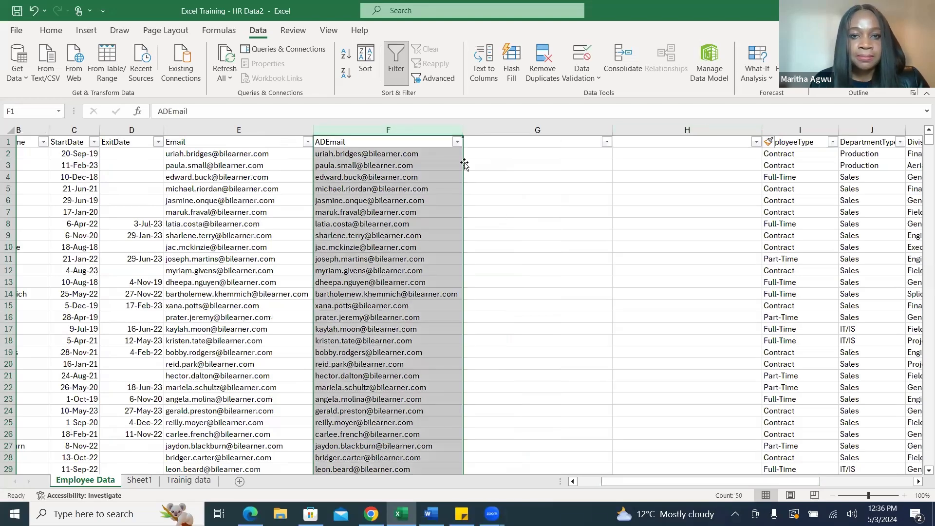
click(489, 77)
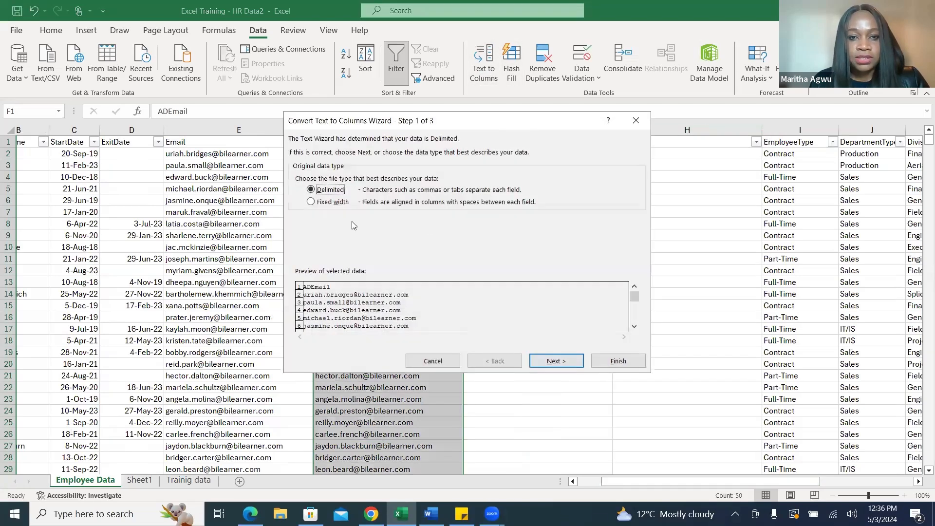
click(555, 361)
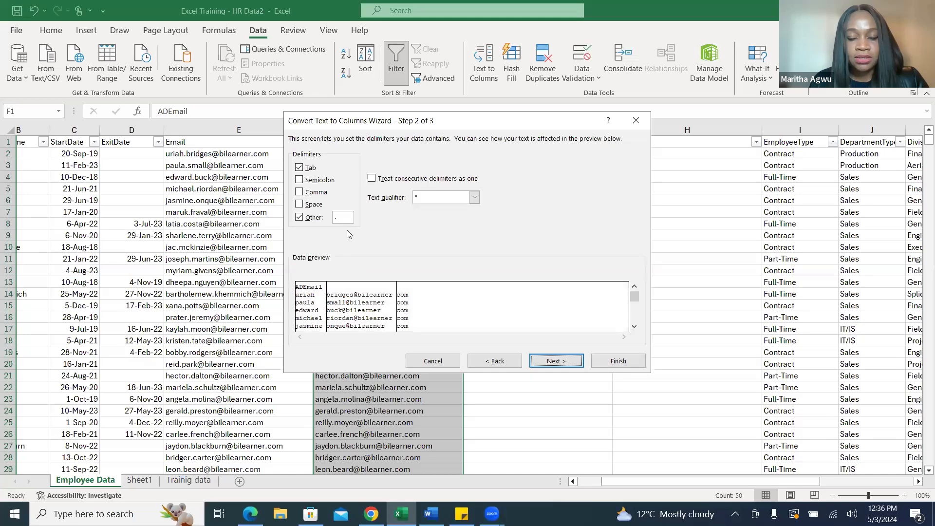
click(558, 362)
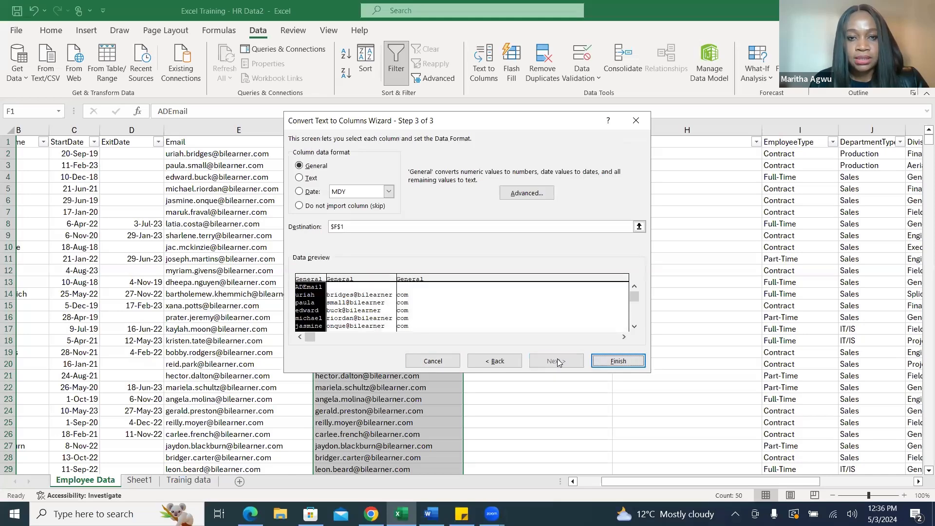
click(612, 360)
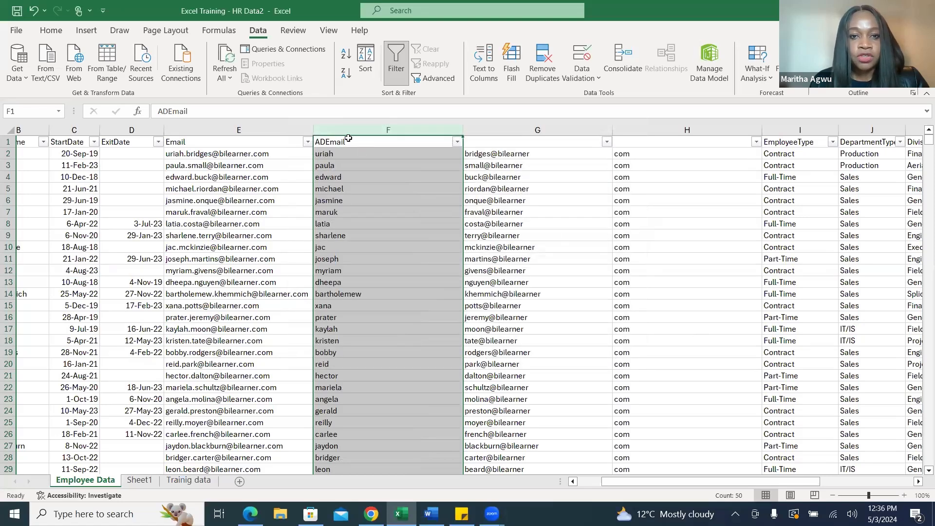
Rename the header of the split first-name column in F1 to FirstName.
click(352, 141)
text(Firs)
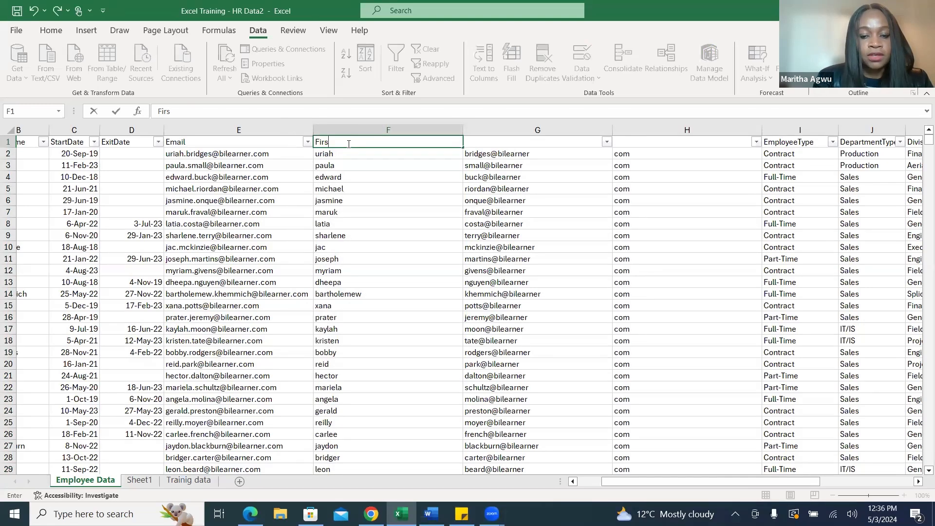
text(tName)
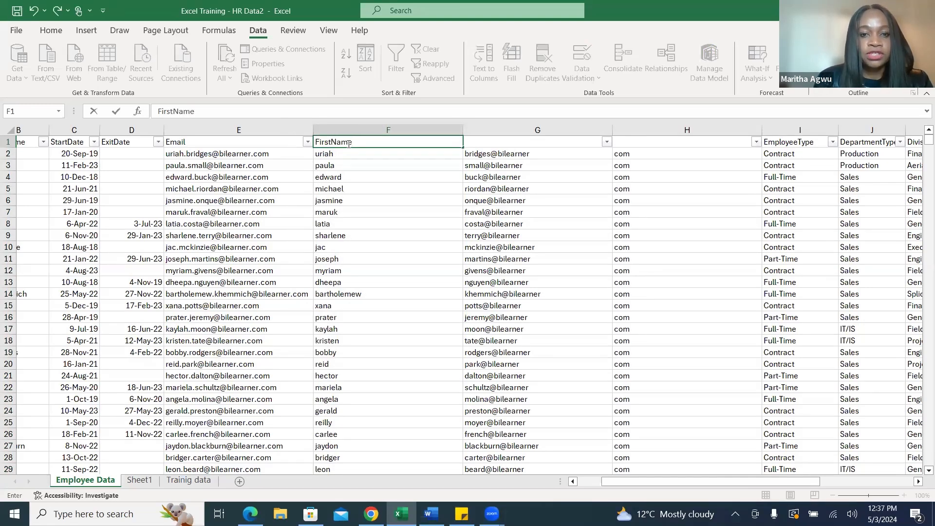
click(622, 212)
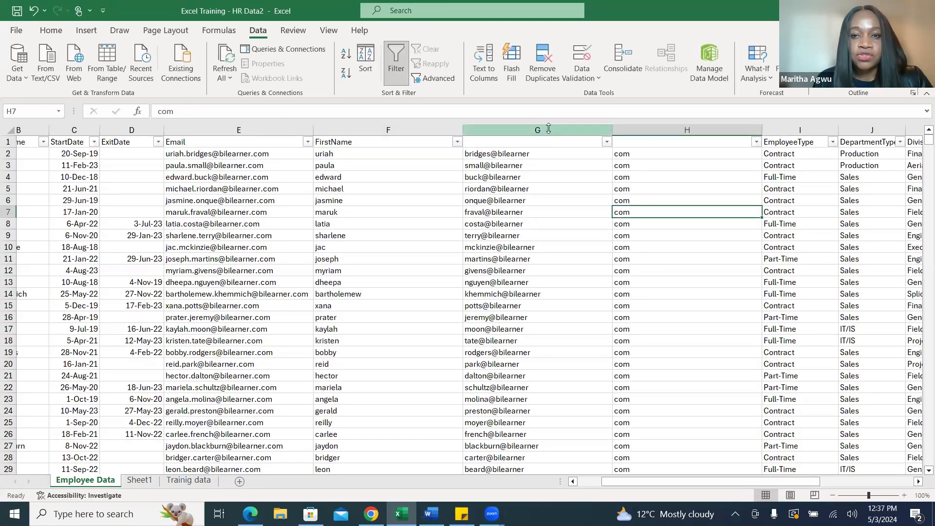
Delete columns G and H, which hold the leftover surname-and-domain and com parts of the email split.
drag(548, 125, 642, 143)
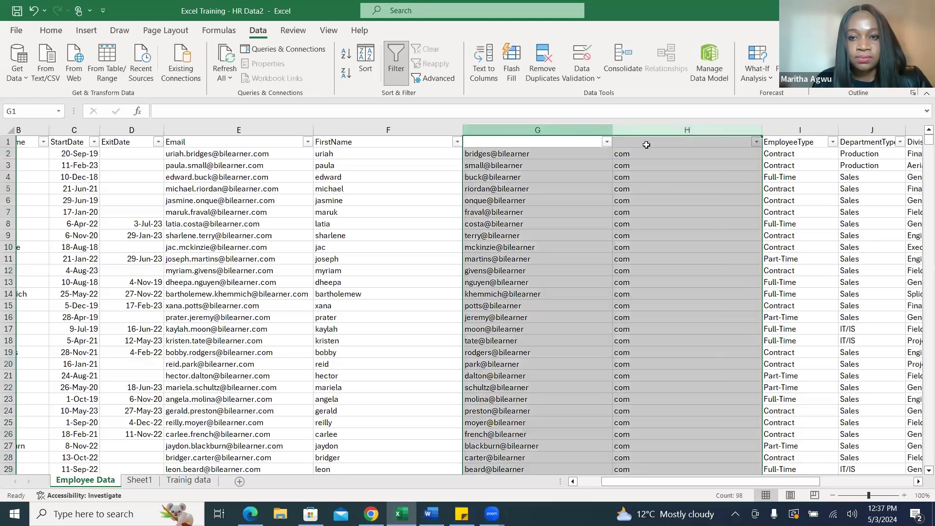
right_click(563, 178)
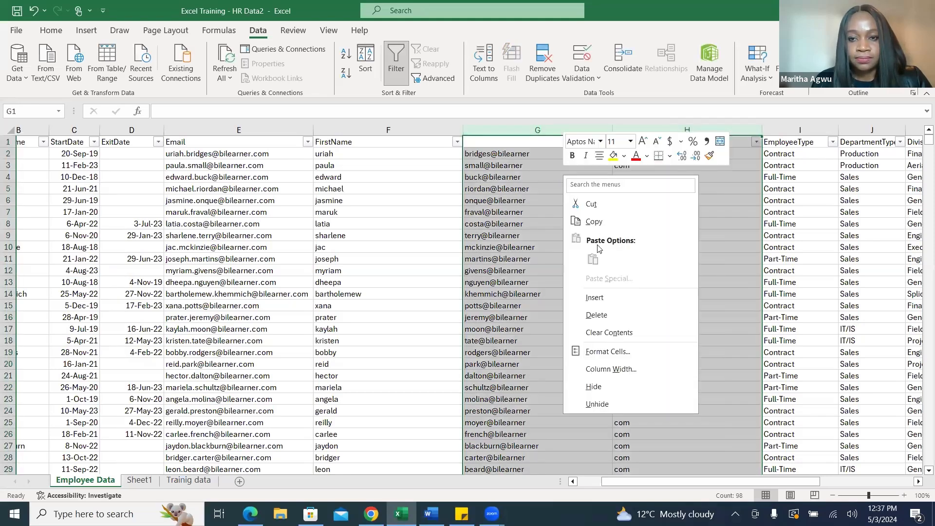
click(601, 308)
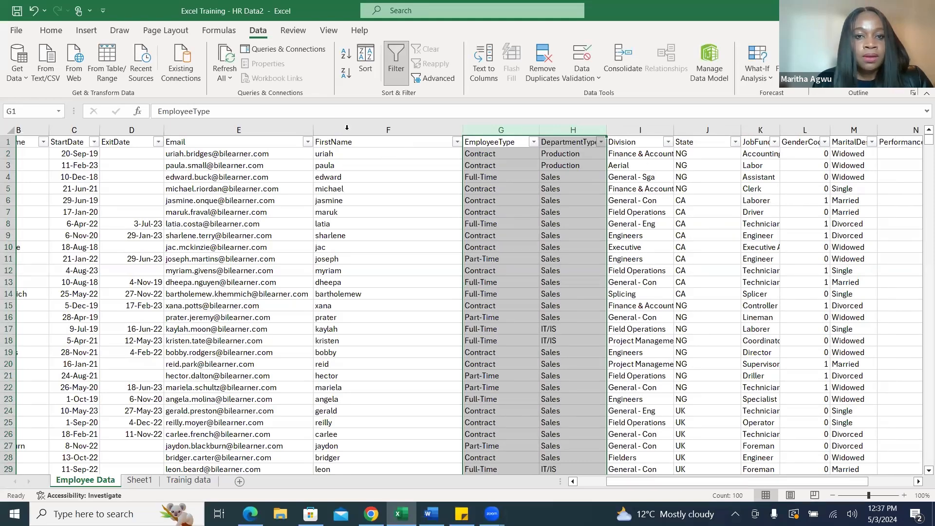
Review the FirstName and Email columns, and check the key metrics in the Word document before returning to the Excel workbook.
click(352, 129)
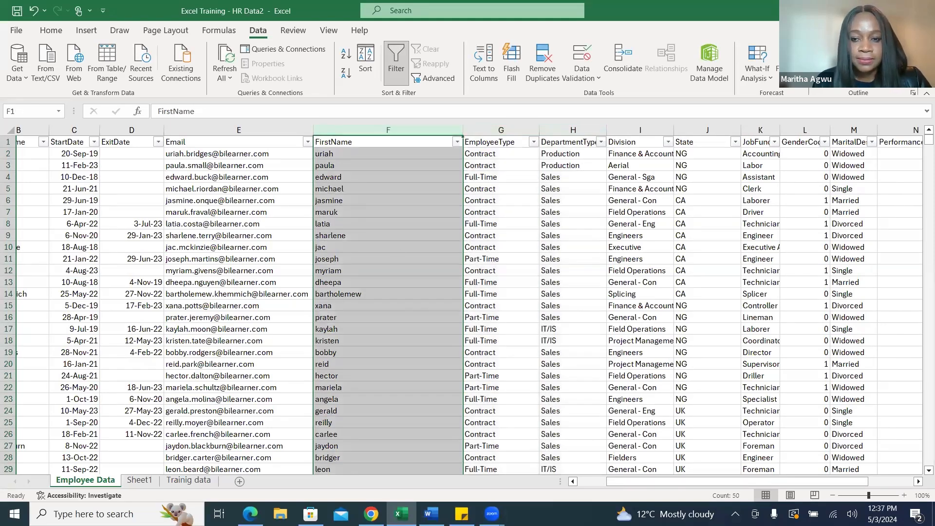
drag(686, 482, 658, 482)
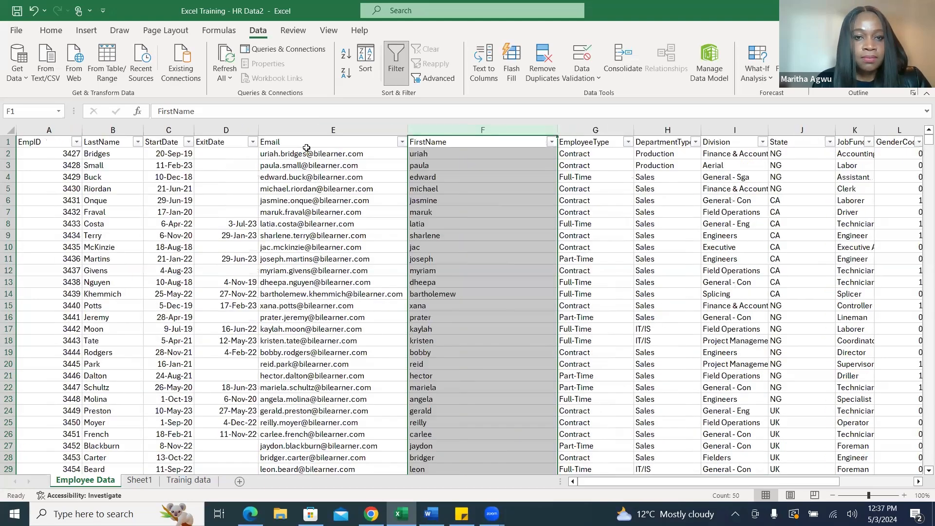
click(297, 128)
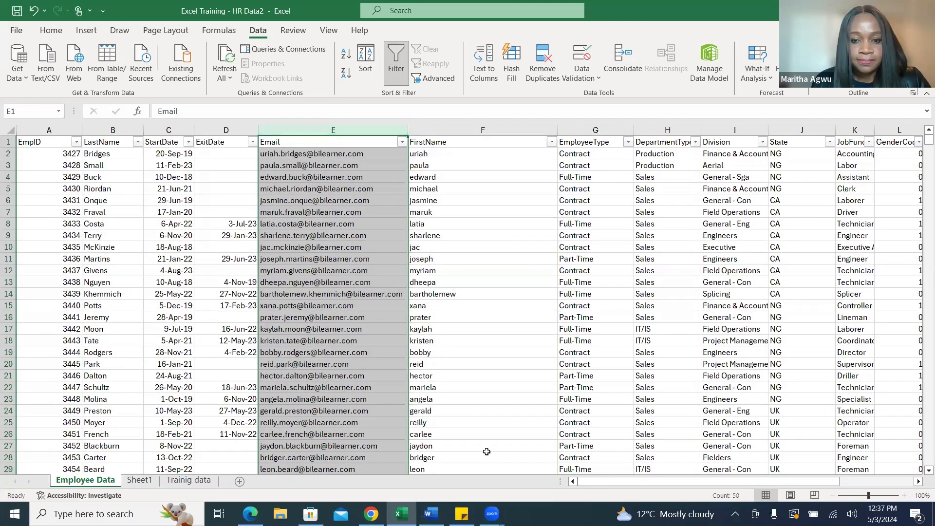
click(431, 514)
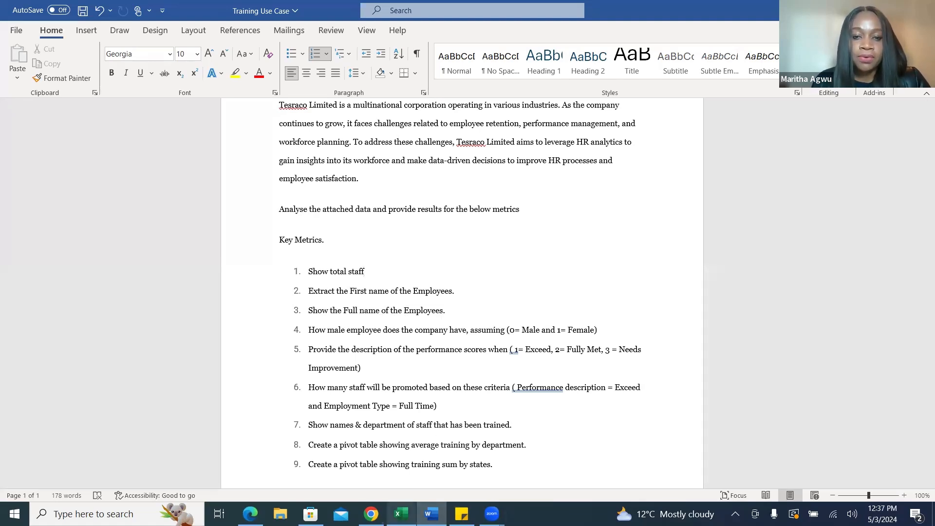
mouse_move(401, 514)
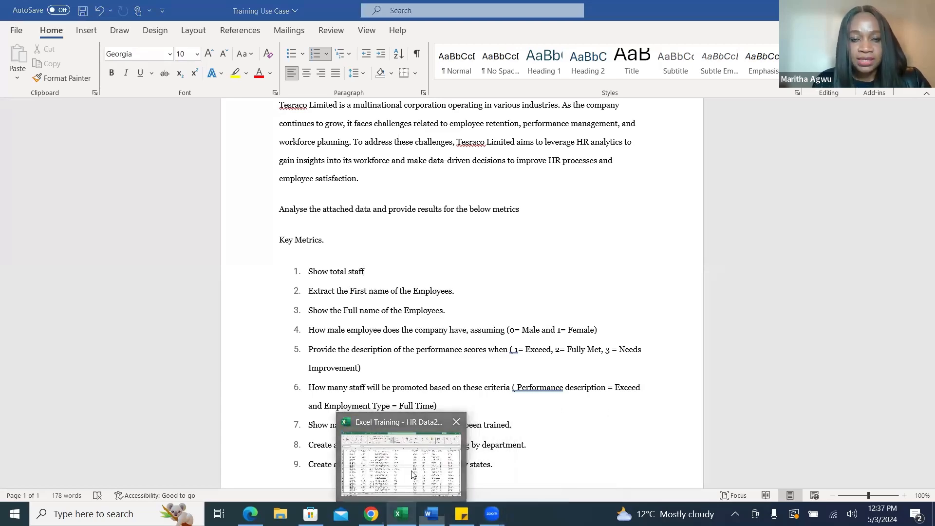
click(463, 419)
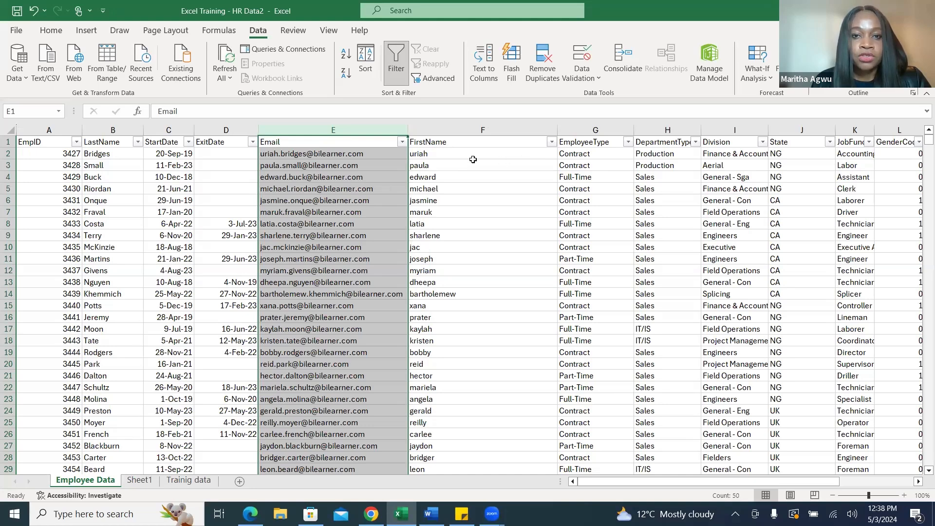
Insert a blank column between FirstName and EmployeeType, and give it the header Full Name.
click(588, 129)
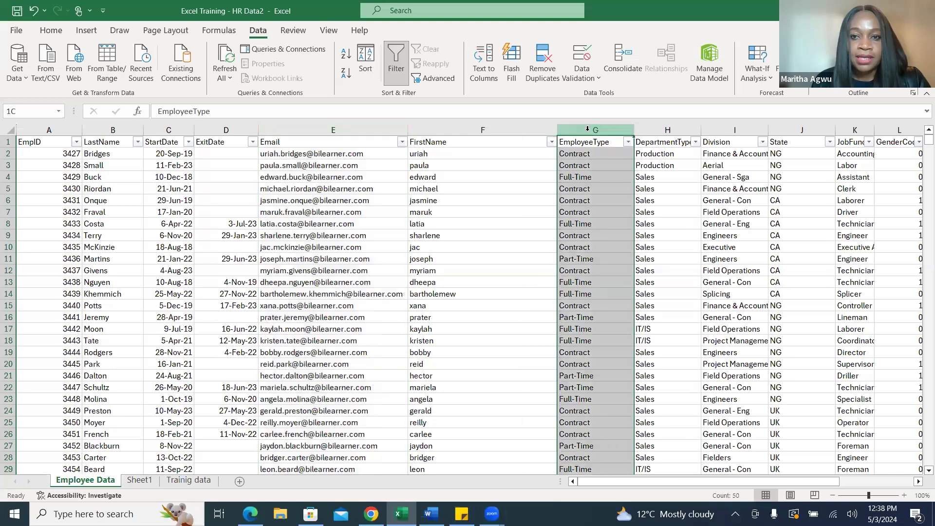
right_click(588, 130)
click(620, 252)
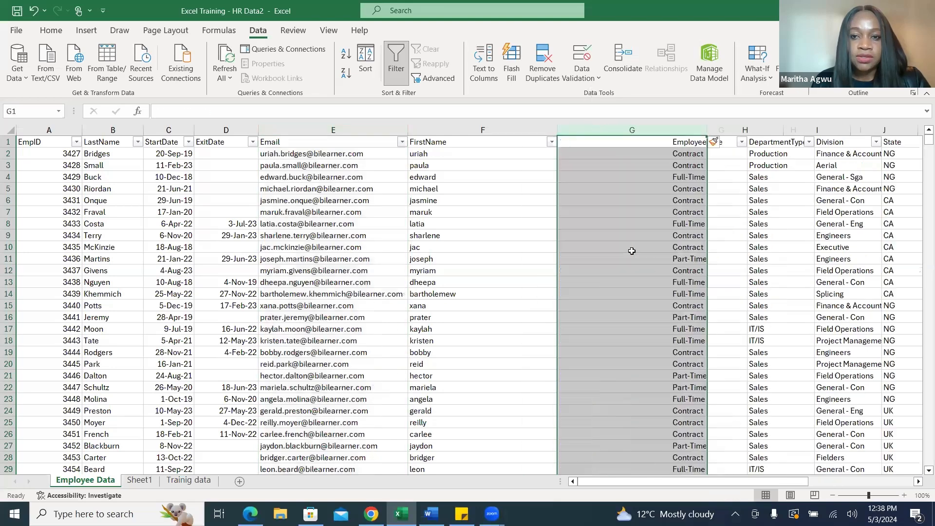
click(587, 144)
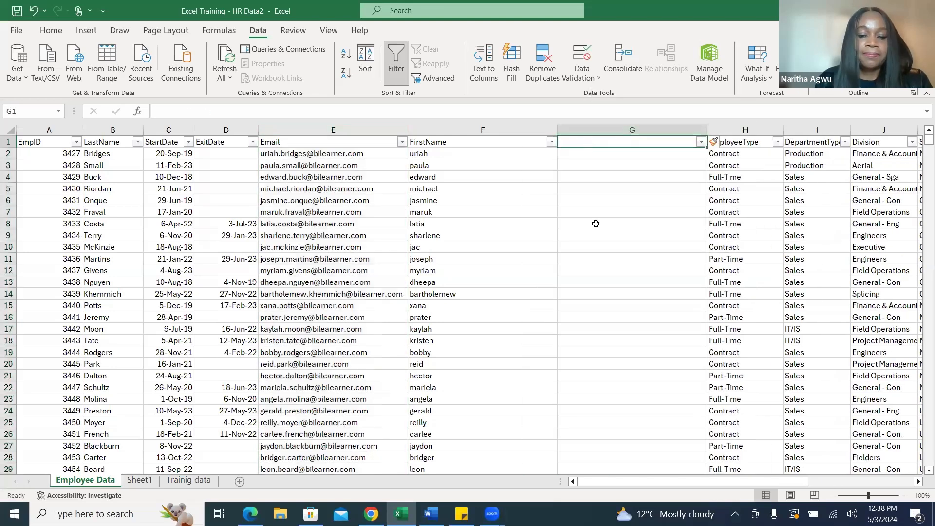
text(Full)
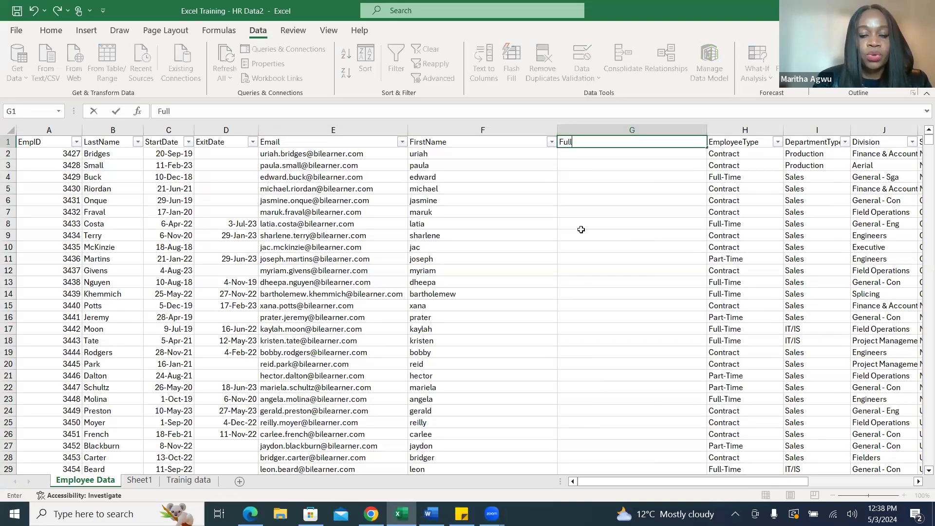
text( Name)
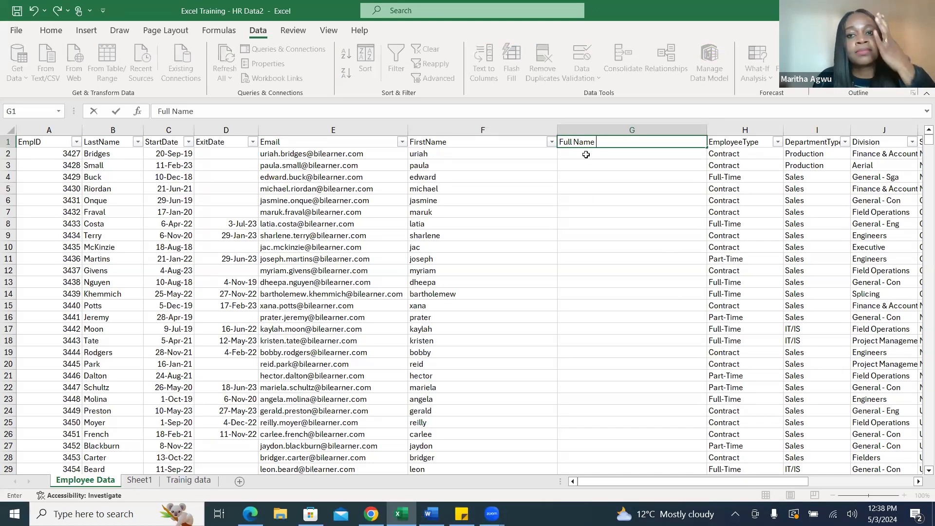
key(Return)
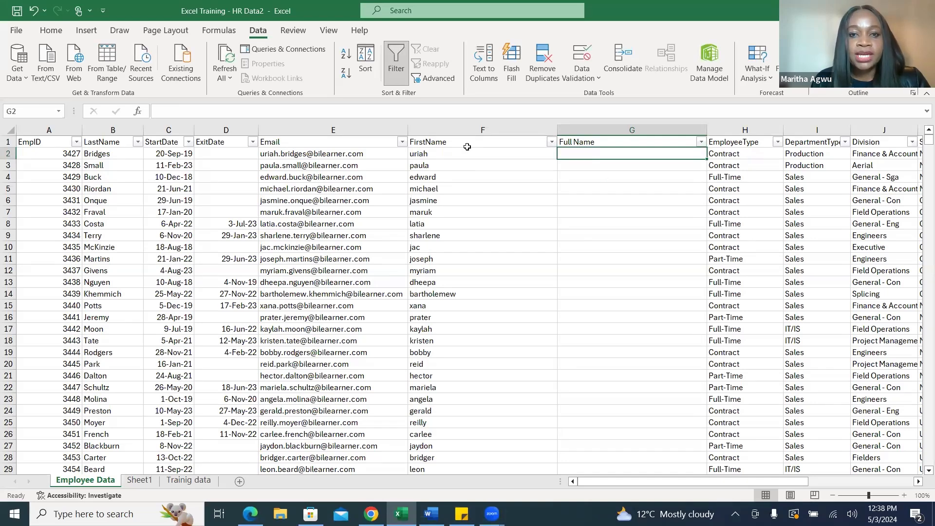
Join the first name in F2 and last name in B2 with =CONCAT(F2,B2) in G2, and fill the formula down the Full Name column.
click(461, 130)
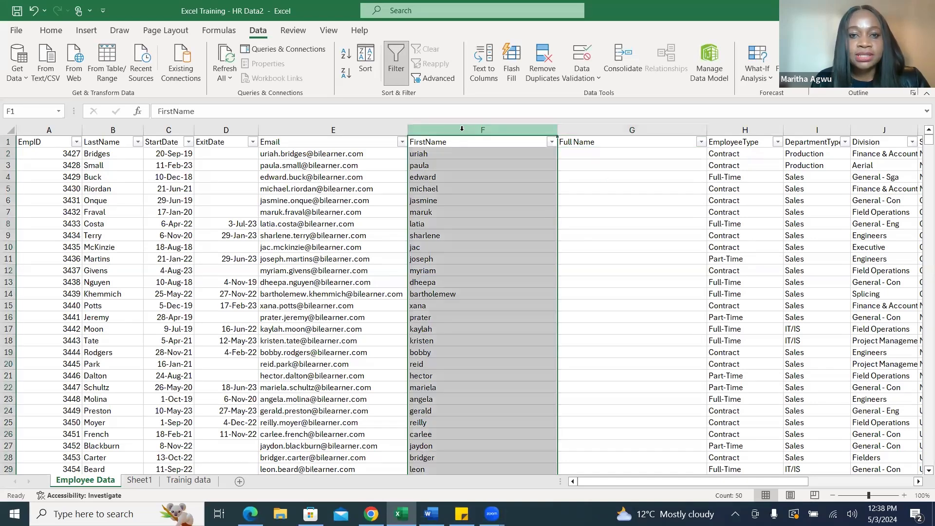
click(114, 129)
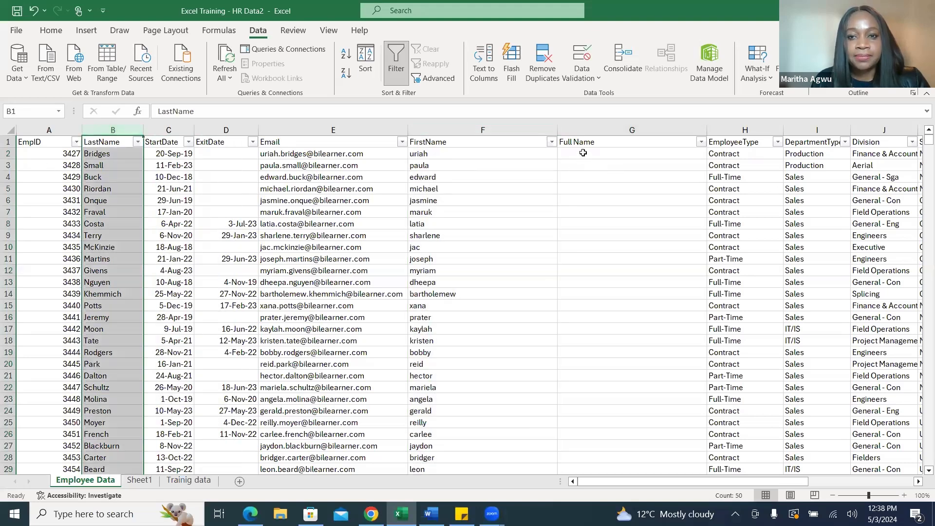
click(586, 153)
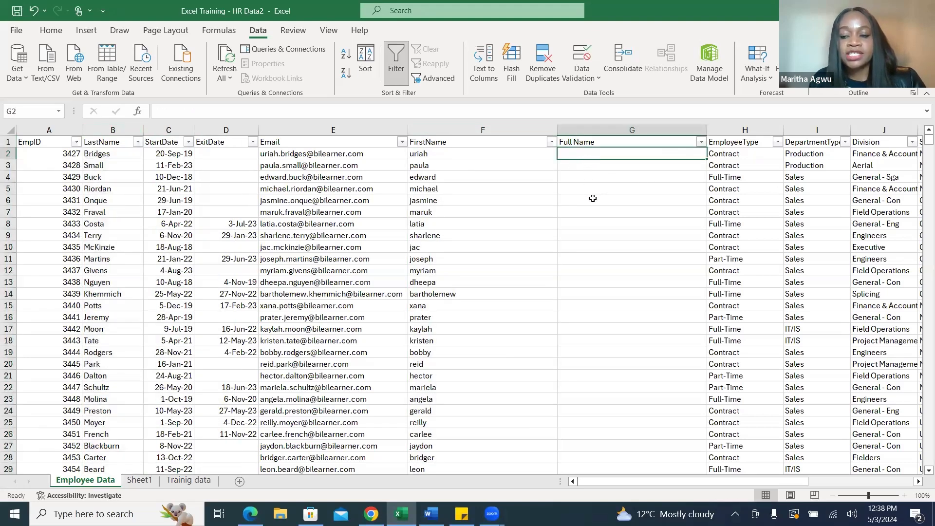
text(=)
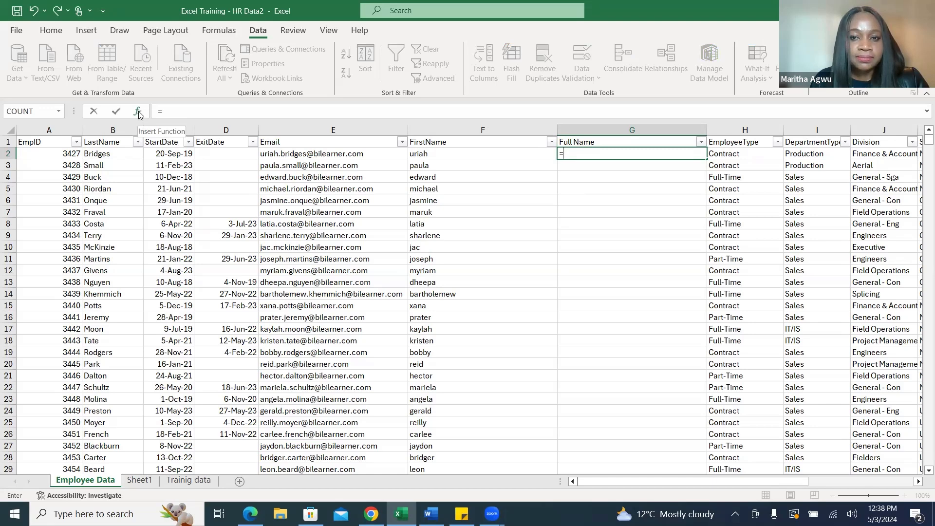
text(c)
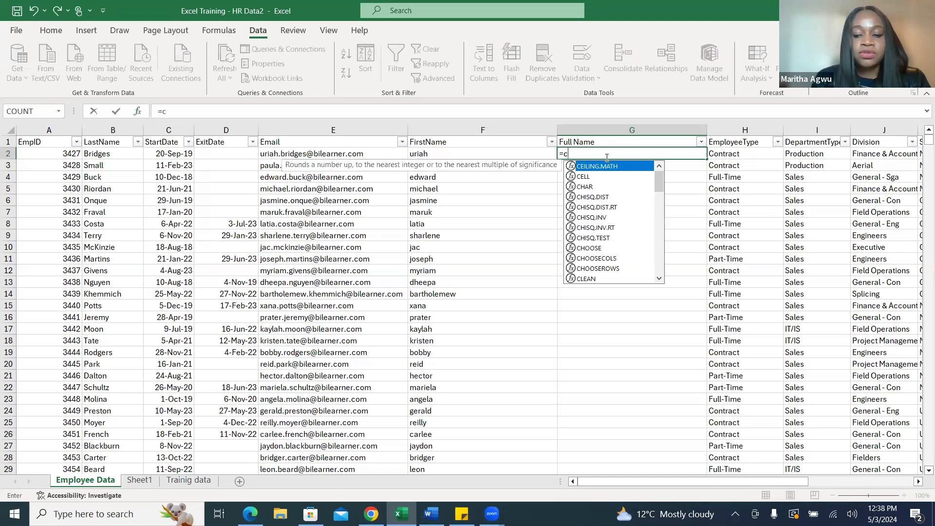
text(oncat)
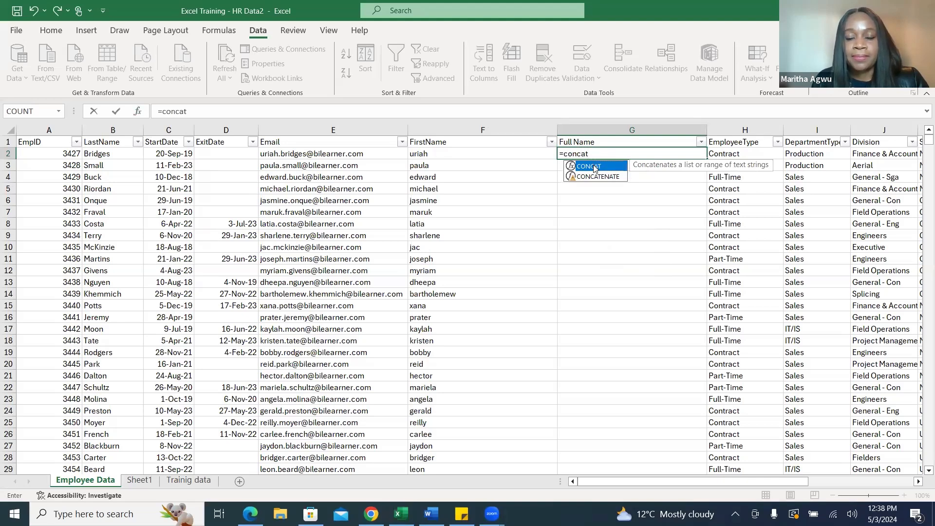
double_click(593, 167)
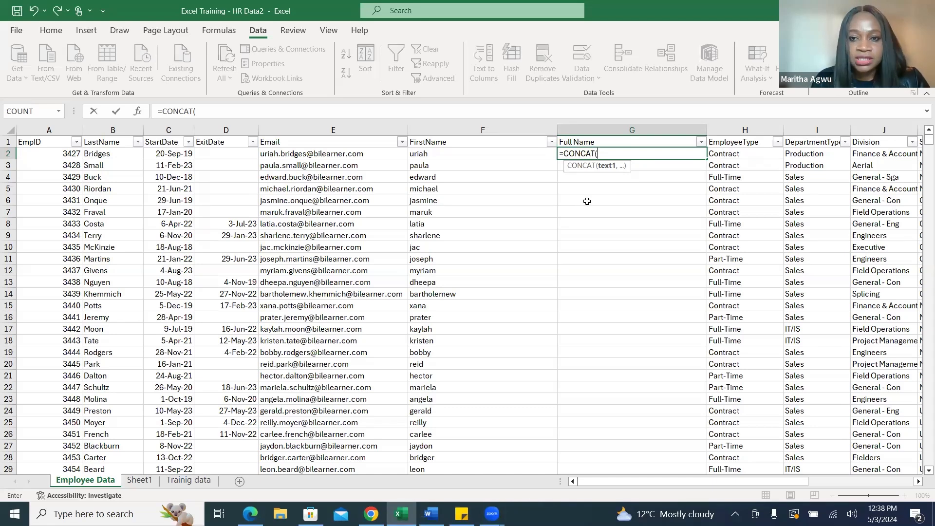
click(455, 153)
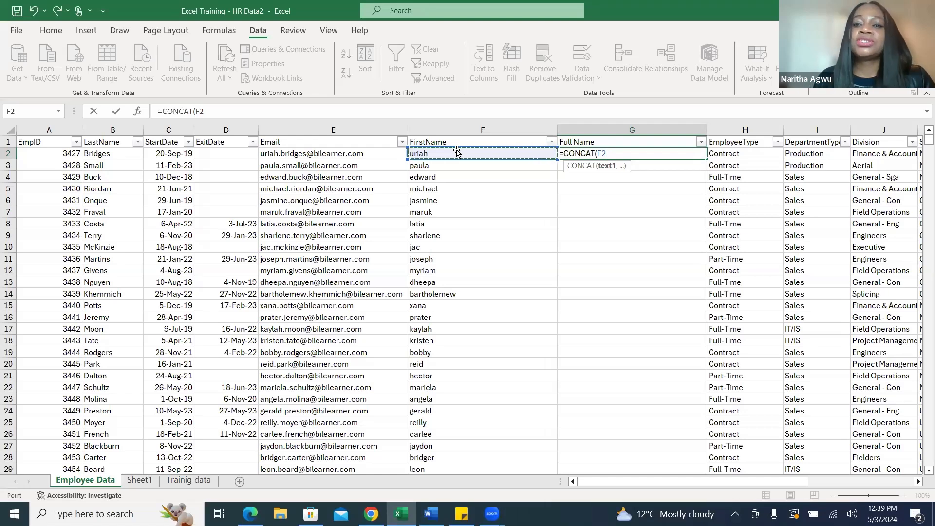
text(,)
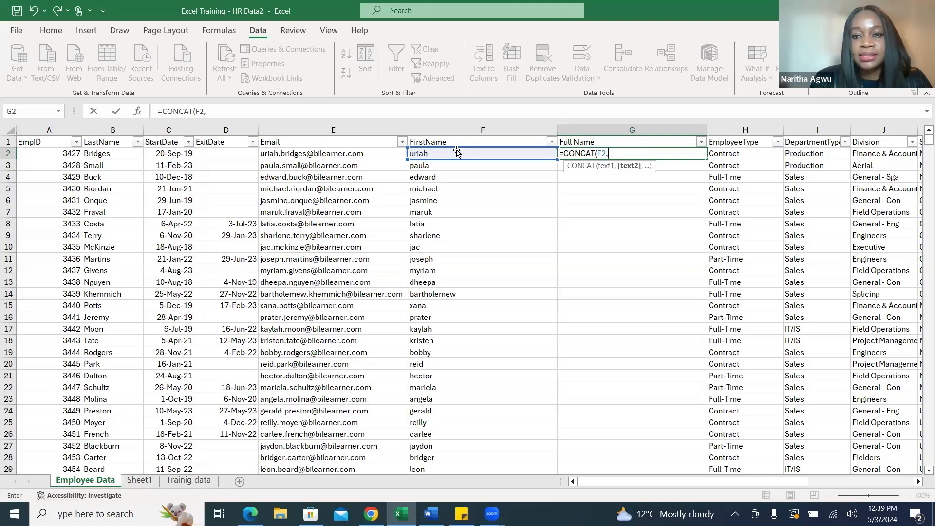
key(BackSpace)
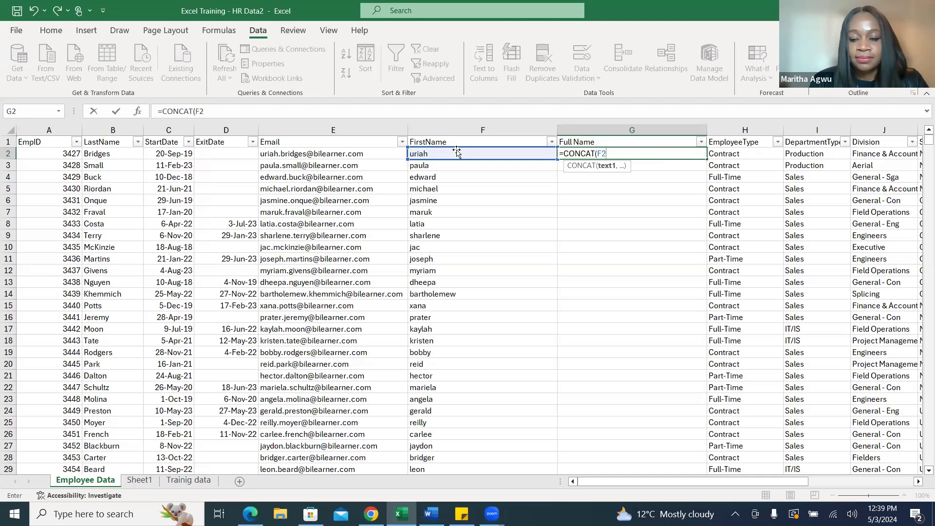
text(,)
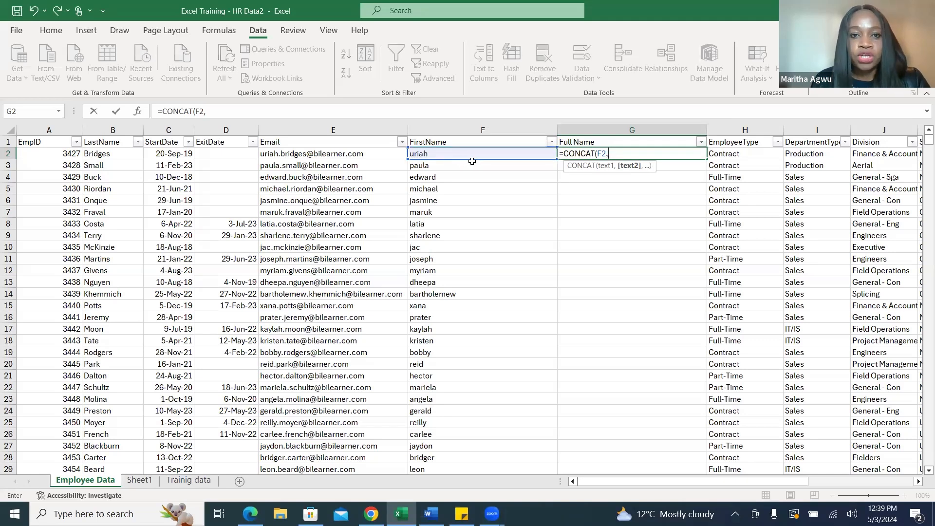
click(112, 154)
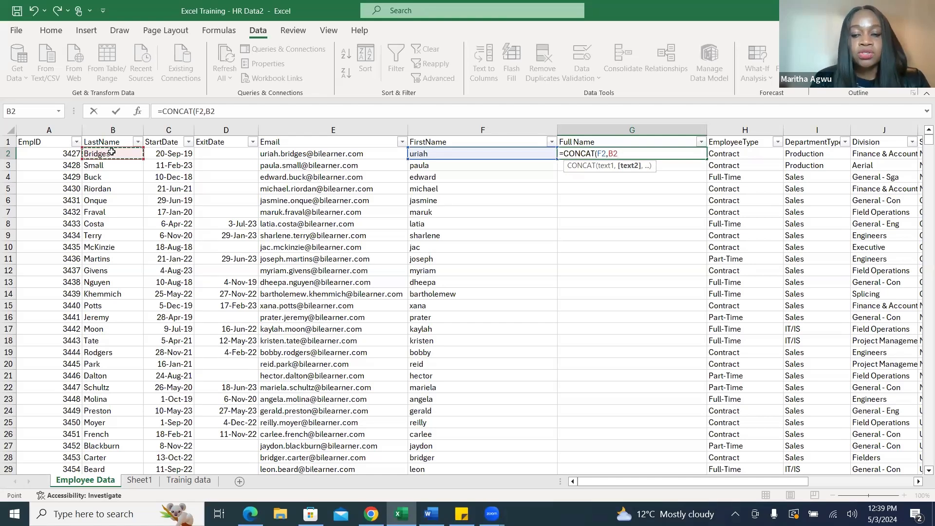
text())
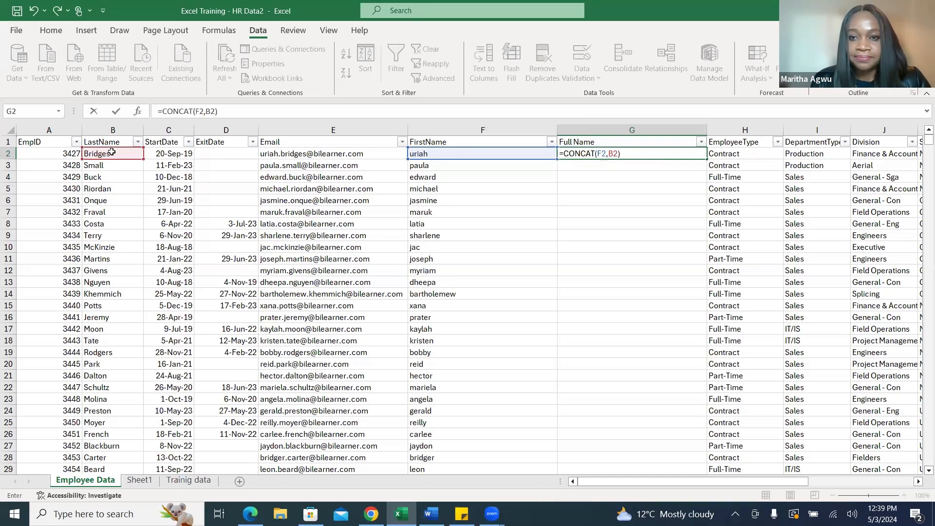
key(Return)
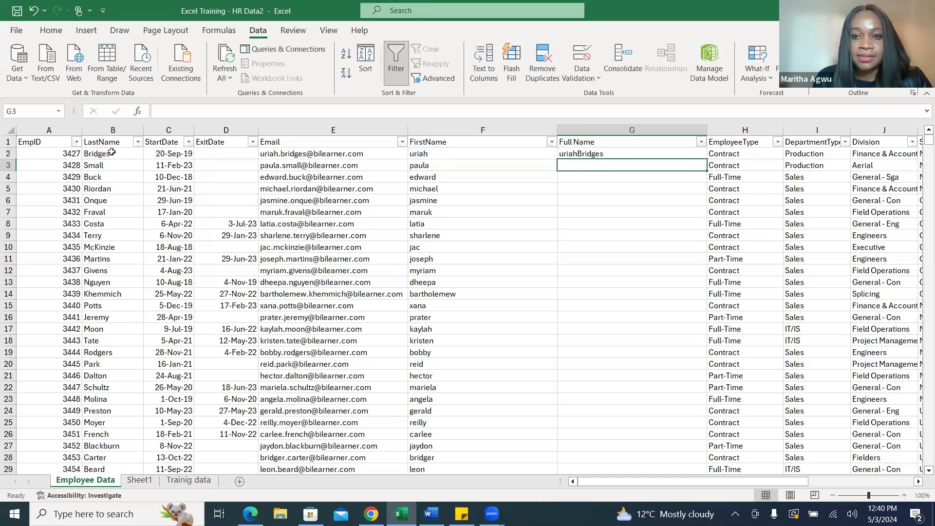
click(675, 153)
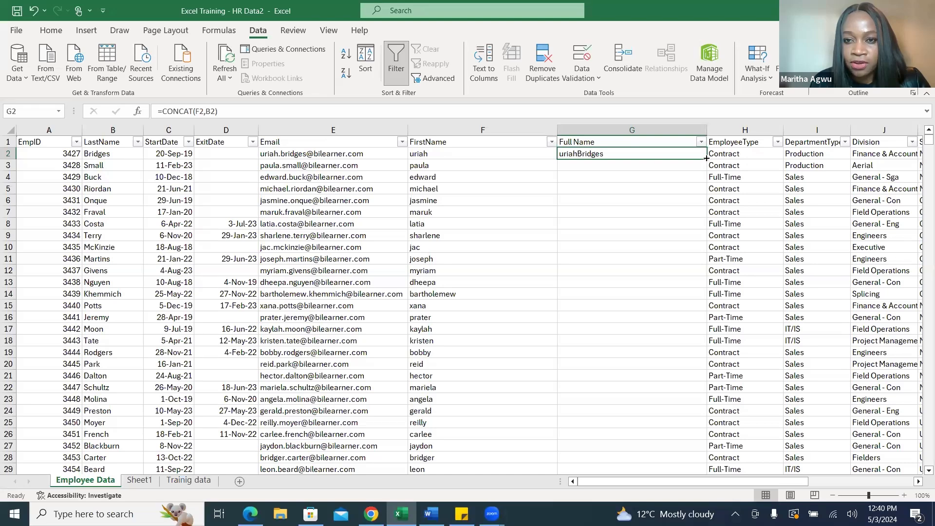
double_click(707, 159)
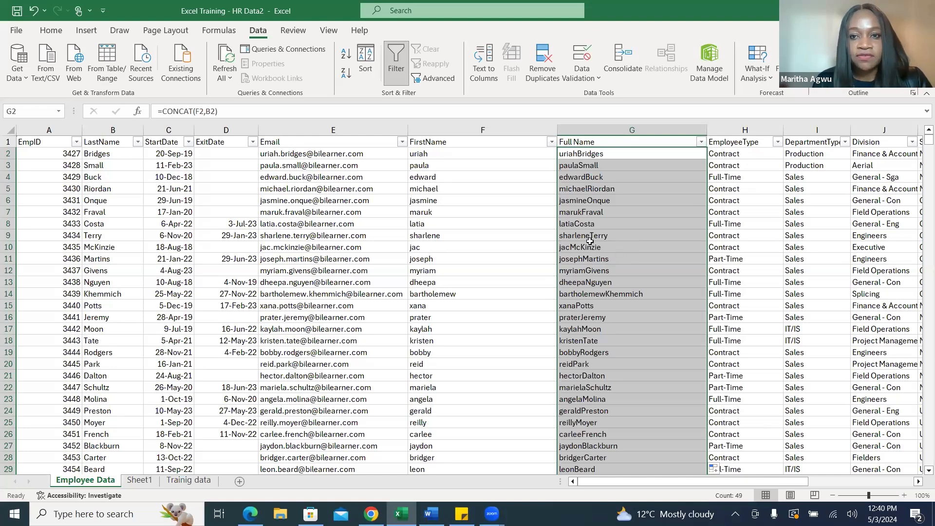
Edit the formula in G2 to =CONCAT(F2," ",B2) so a space separates the first and last names.
click(609, 155)
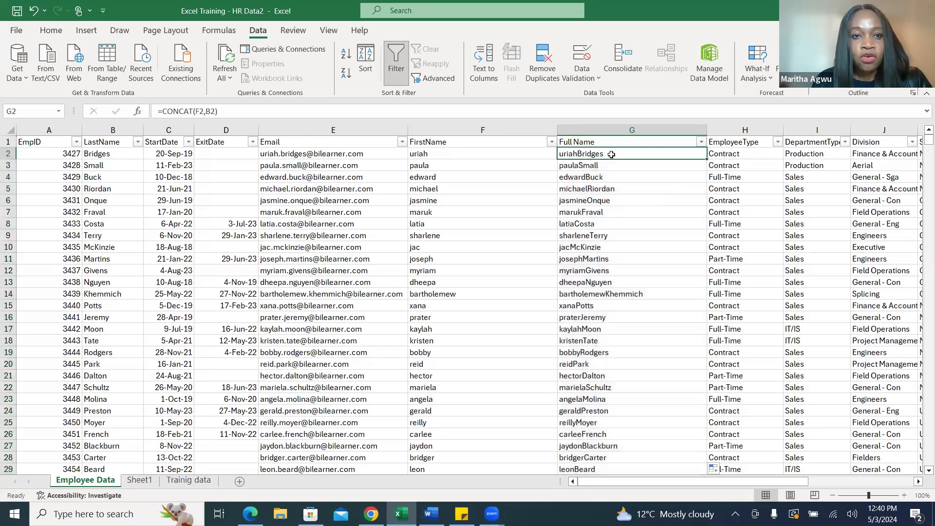
click(208, 112)
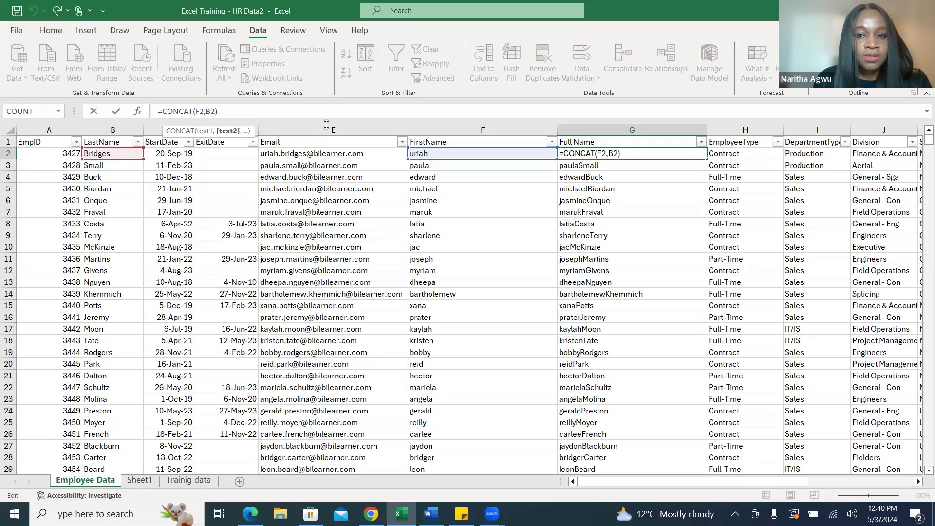
click(623, 154)
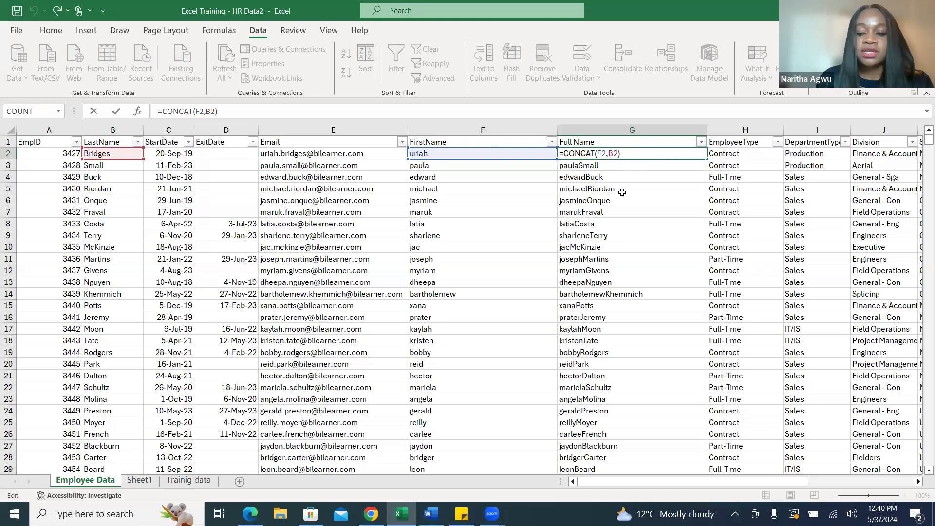
key(BackSpace)
key(BackSpace)
key(BackSpace)
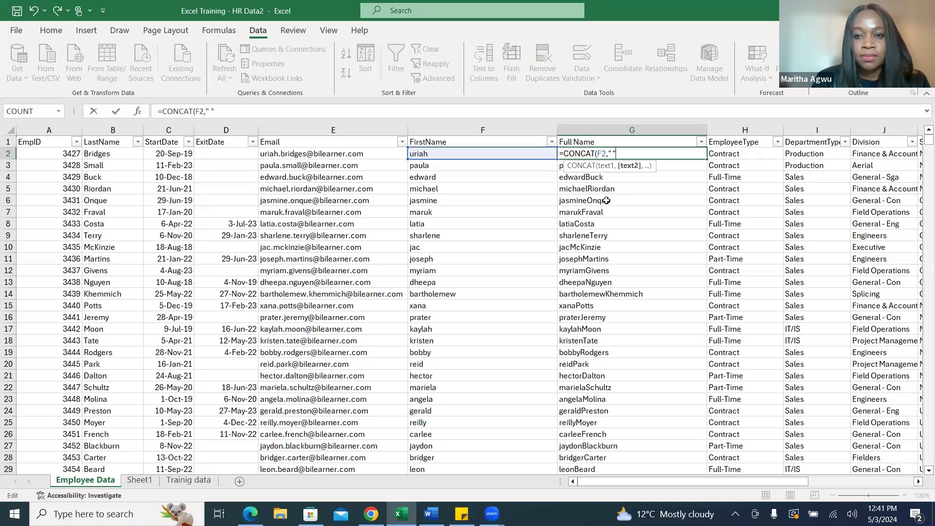
text(,)
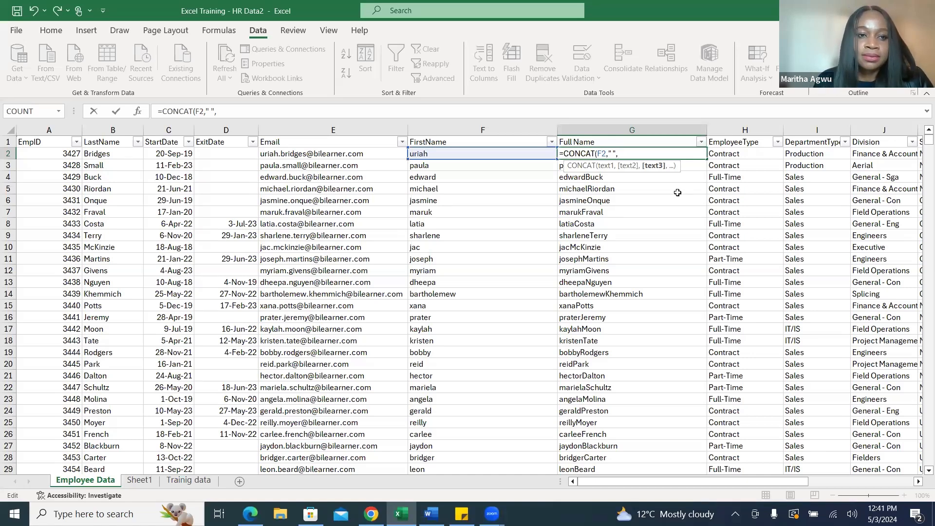
click(112, 153)
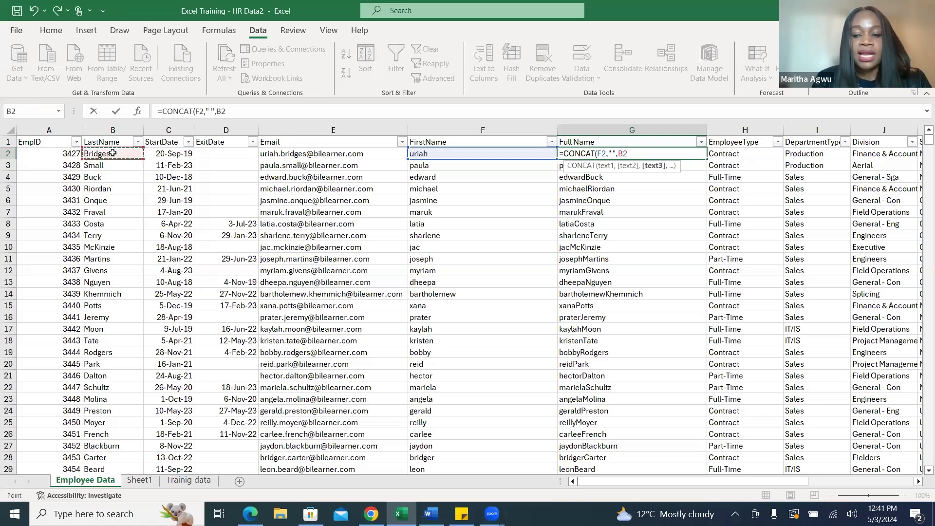
key(Return)
Fill the revised G2 formula down the whole Full Name column.
click(616, 201)
click(674, 155)
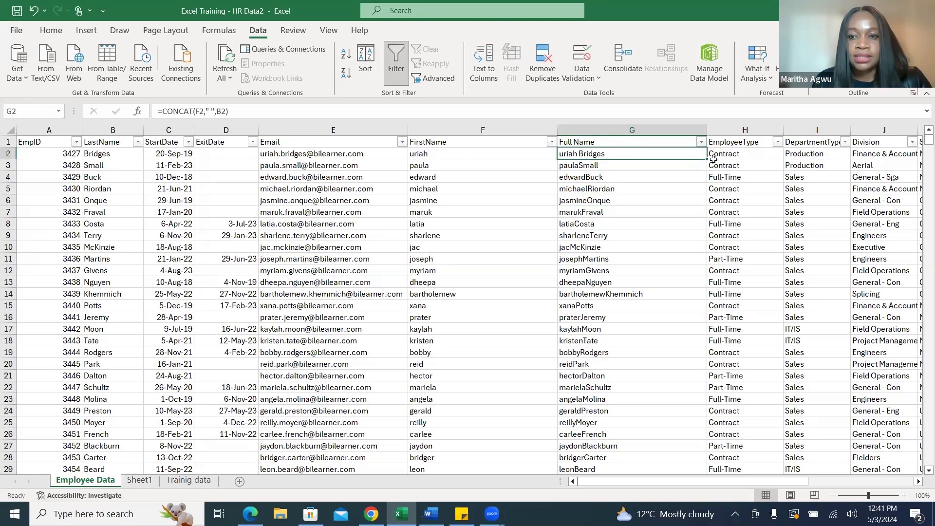
double_click(710, 159)
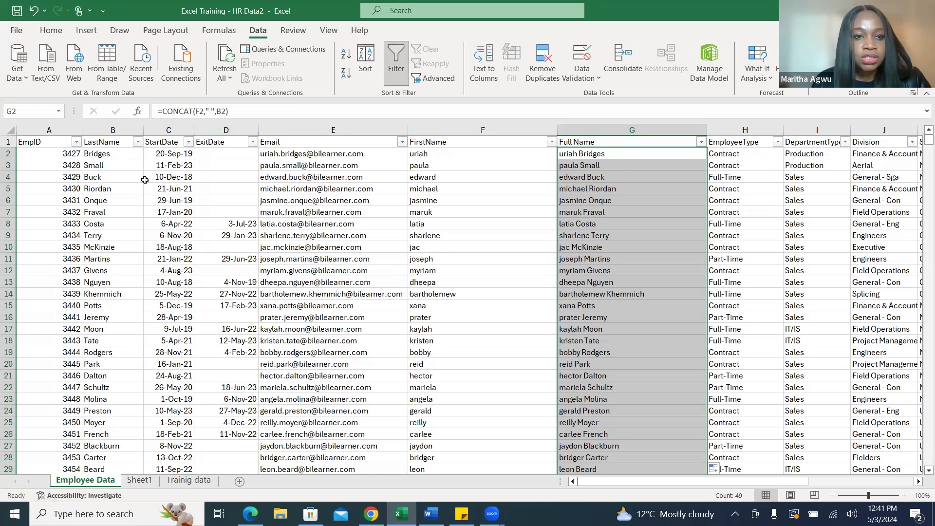
Review the FirstName and LastName columns, check the key metrics list in the Word document, and return to the Excel workbook.
click(447, 142)
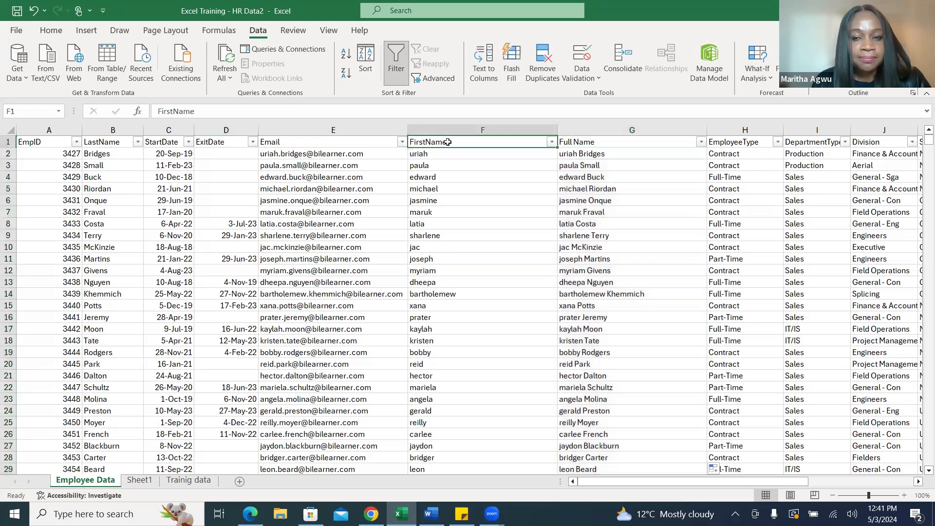
click(105, 143)
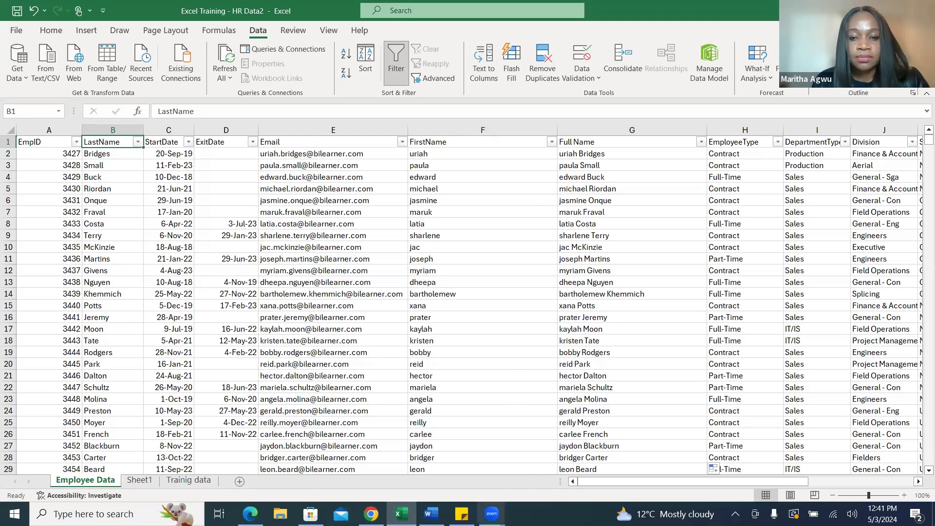
click(432, 513)
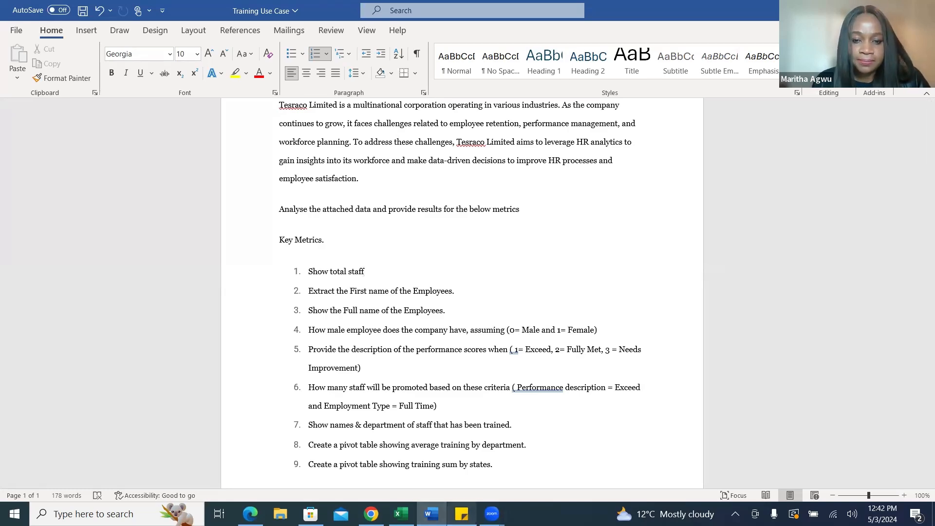
mouse_move(400, 512)
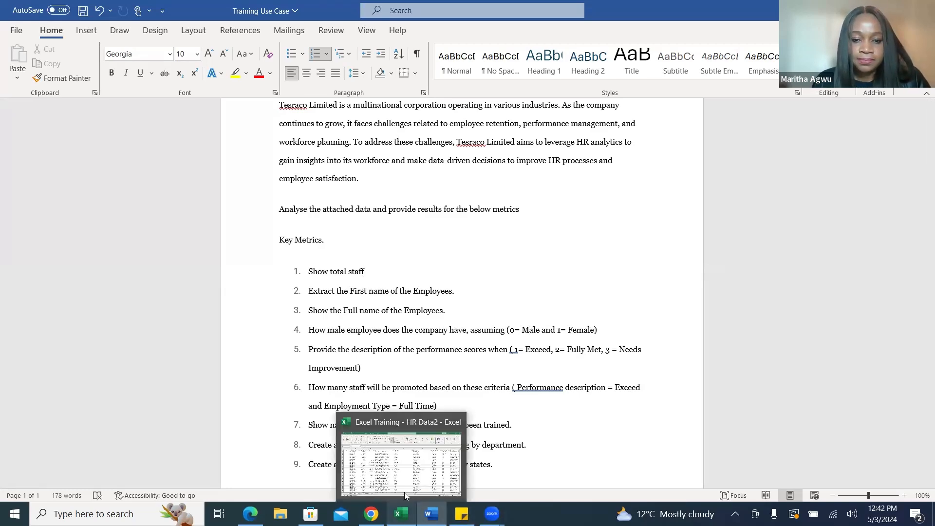
click(404, 461)
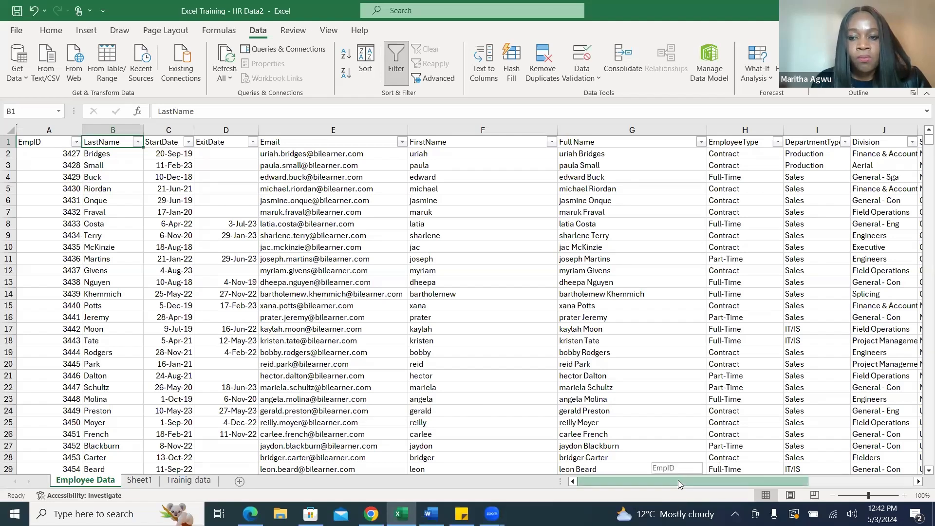
Widen the GenderCode column so its full header fits, and examine the gender codes in M2 and M6.
drag(678, 480, 815, 496)
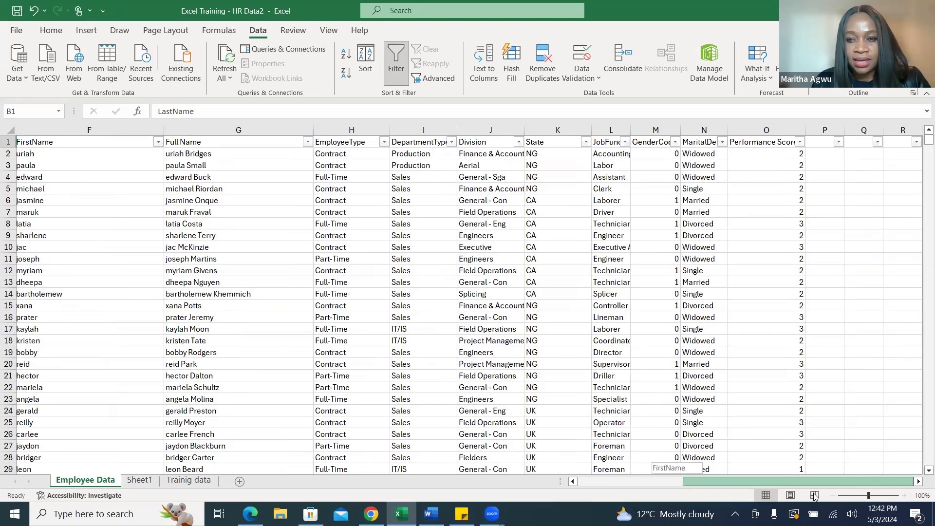
drag(814, 496, 814, 496)
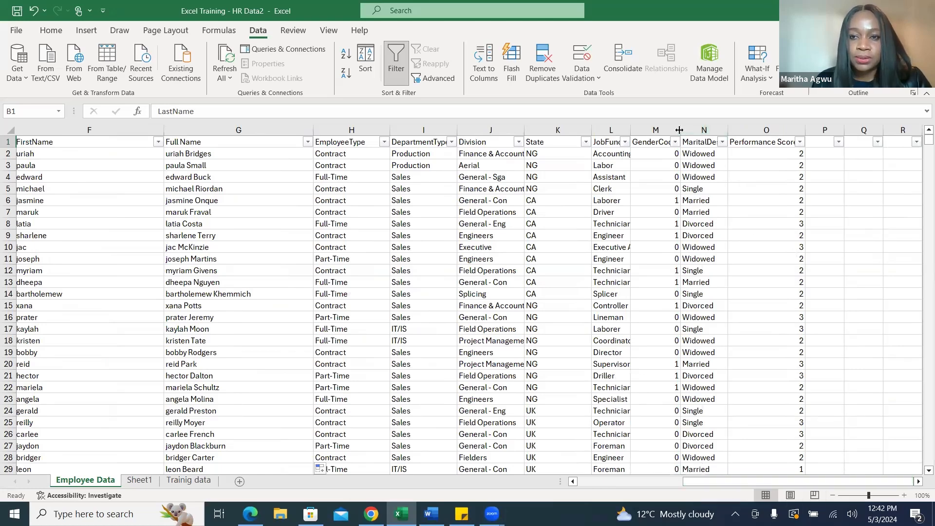
drag(679, 130, 715, 196)
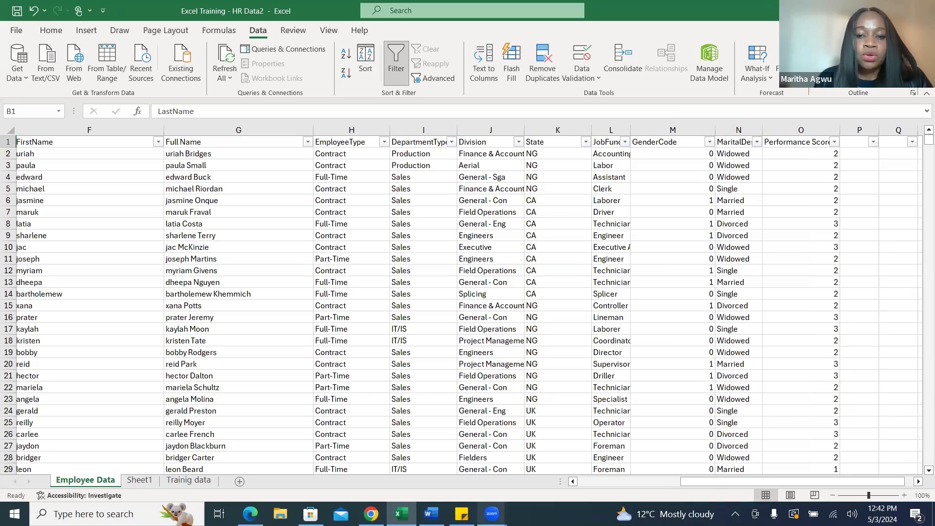
click(684, 152)
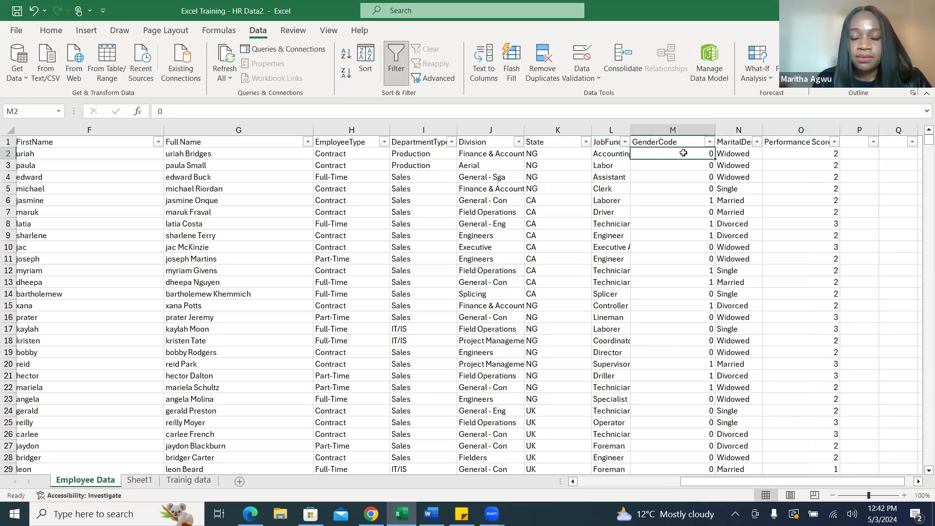
click(695, 202)
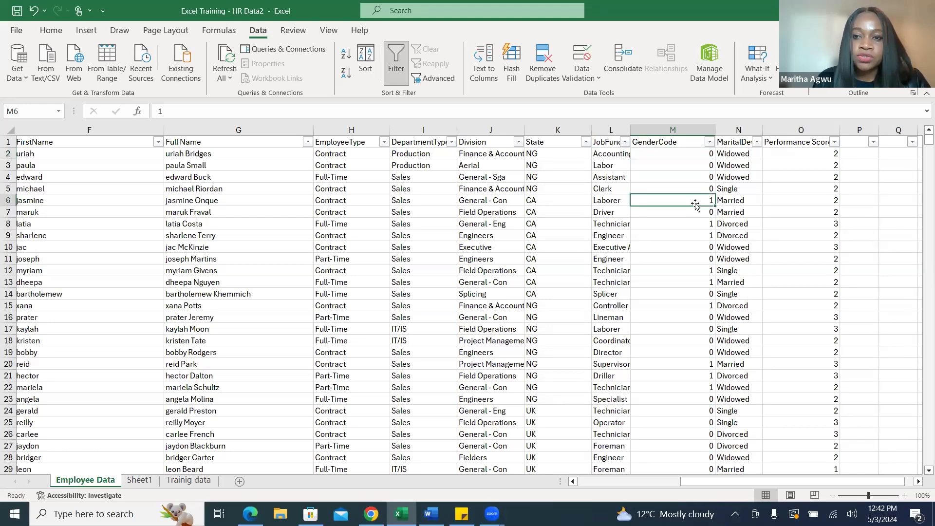
click(700, 153)
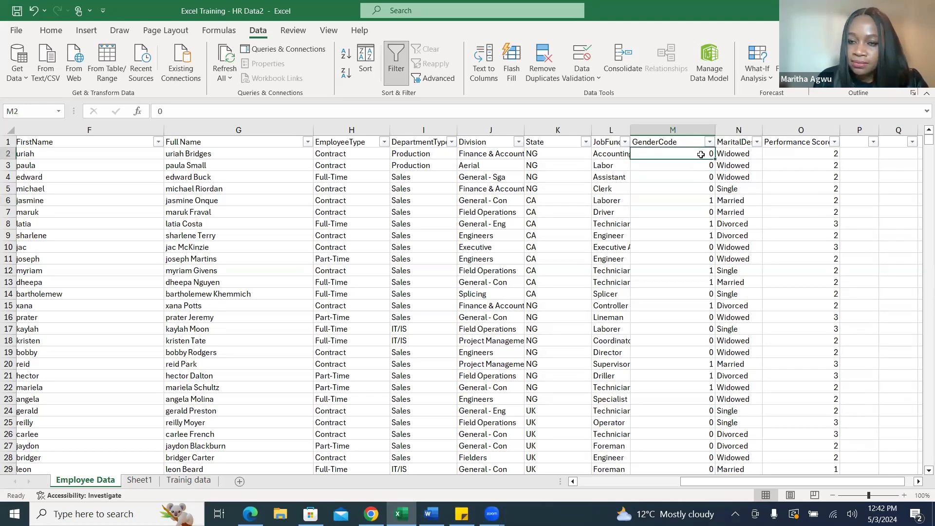
Add a Gender header in P1, beside the Performance Score column, and widen column P slightly.
click(698, 200)
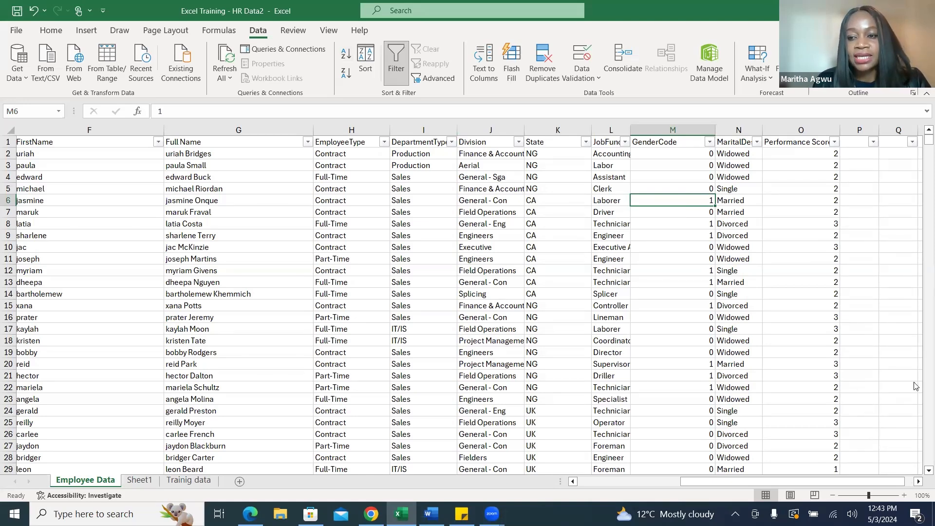
click(919, 483)
click(918, 483)
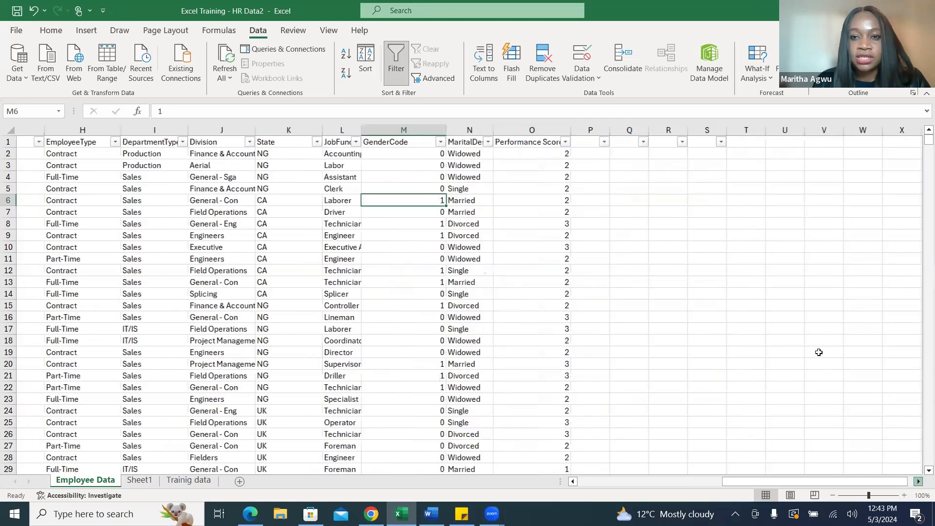
click(559, 142)
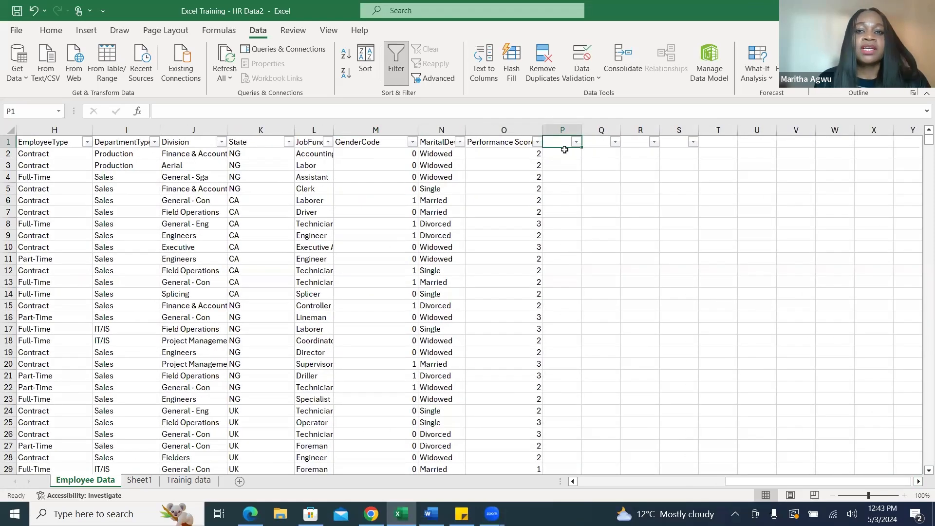
drag(583, 128, 608, 128)
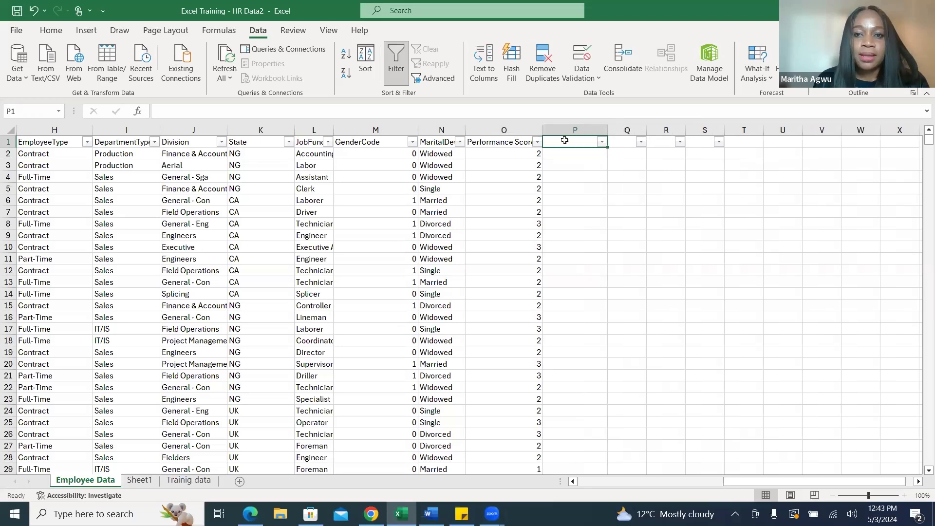
text(Gender)
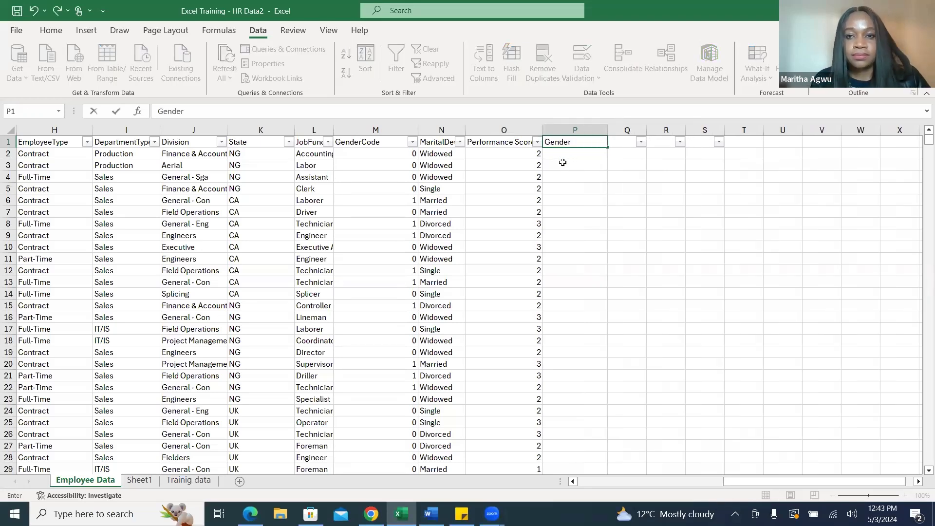
Find the IF function by searching for "if" and insert it in P2.
click(565, 153)
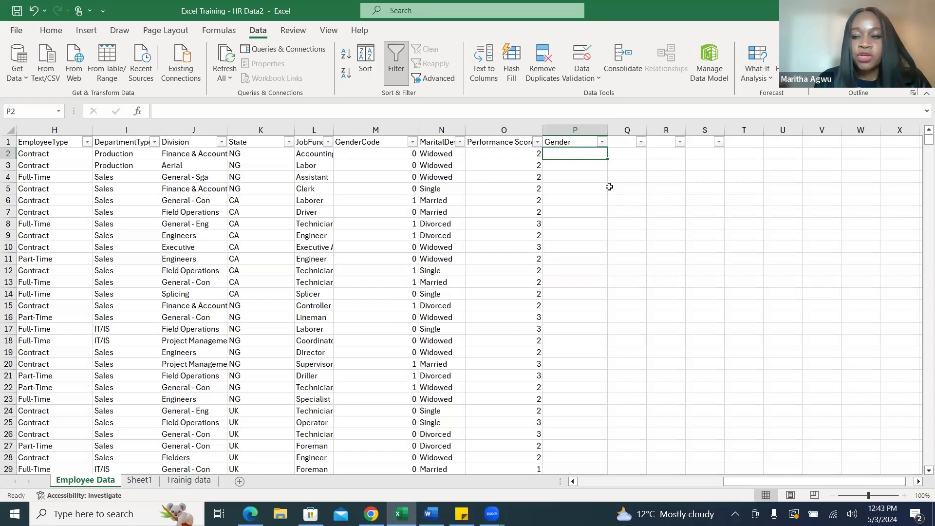
click(139, 113)
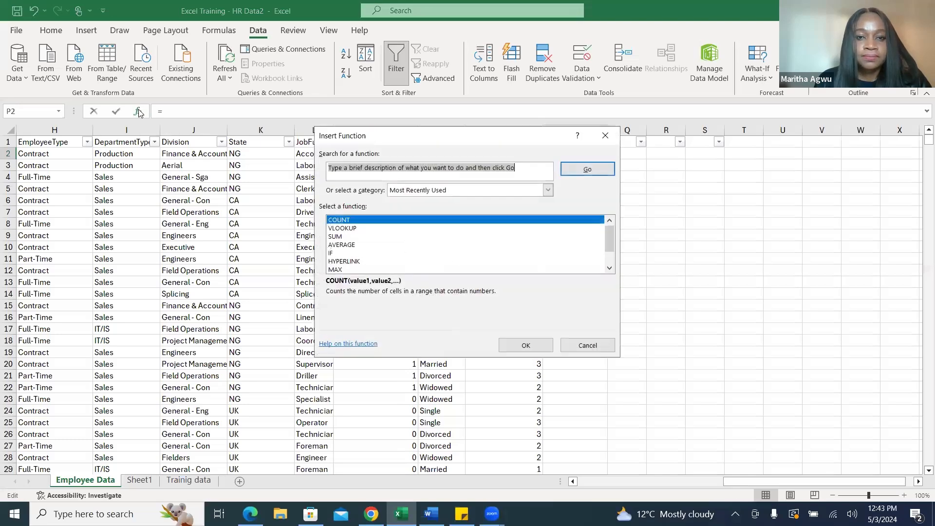
click(532, 172)
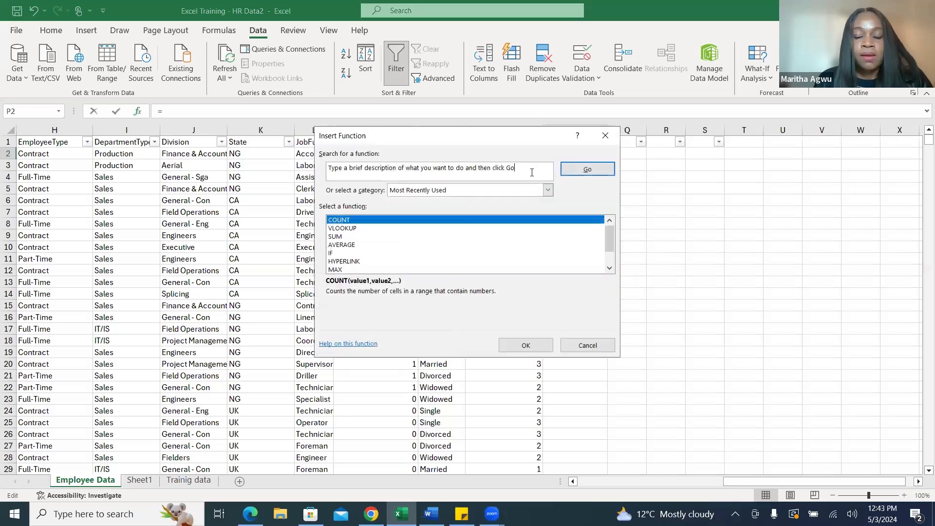
key(BackSpace)
key(BackSpace)
key(BackSpace)
key(BackSpace)
key(BackSpace)
key(BackSpace)
key(BackSpace)
key(BackSpace)
key(BackSpace)
key(BackSpace)
key(BackSpace)
key(BackSpace)
key(BackSpace)
key(BackSpace)
key(BackSpace)
key(BackSpace)
key(BackSpace)
key(BackSpace)
key(BackSpace)
key(BackSpace)
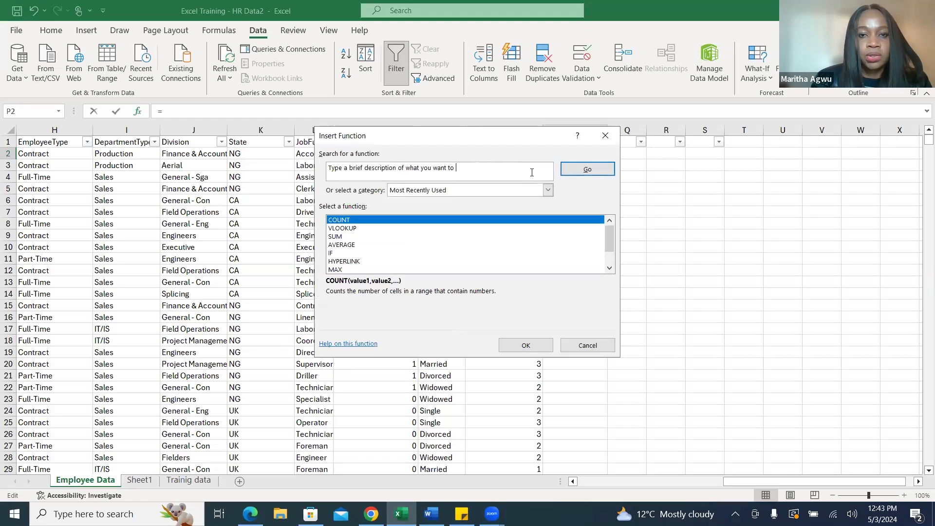
key(BackSpace)
key(BackSpace)
key(BackSpace)
key(BackSpace)
key(BackSpace)
key(BackSpace)
key(BackSpace)
key(BackSpace)
key(BackSpace)
key(BackSpace)
key(BackSpace)
key(BackSpace)
key(BackSpace)
key(BackSpace)
key(BackSpace)
key(BackSpace)
key(BackSpace)
key(BackSpace)
key(BackSpace)
key(BackSpace)
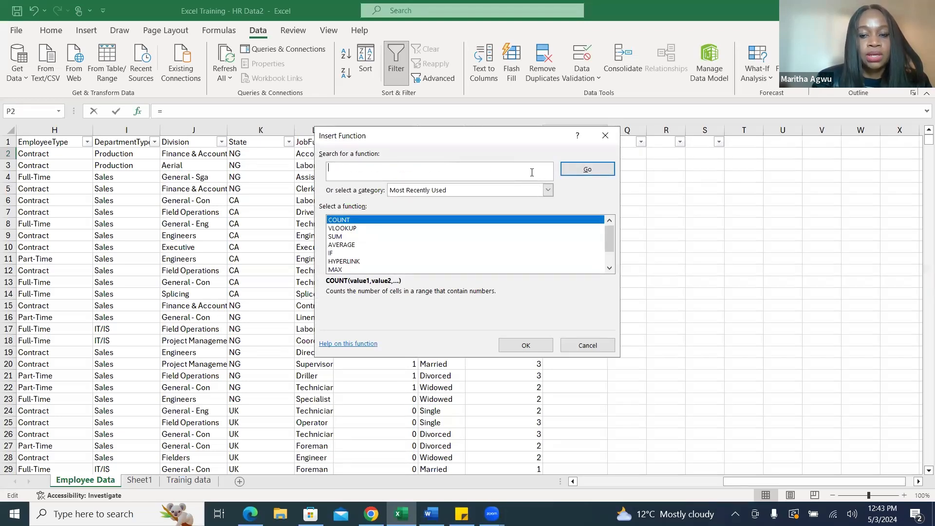
text(if)
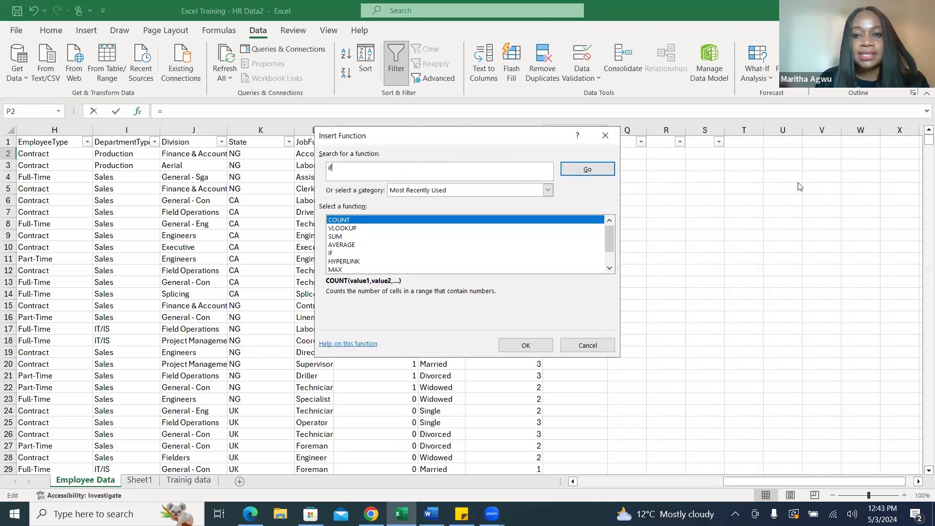
click(606, 169)
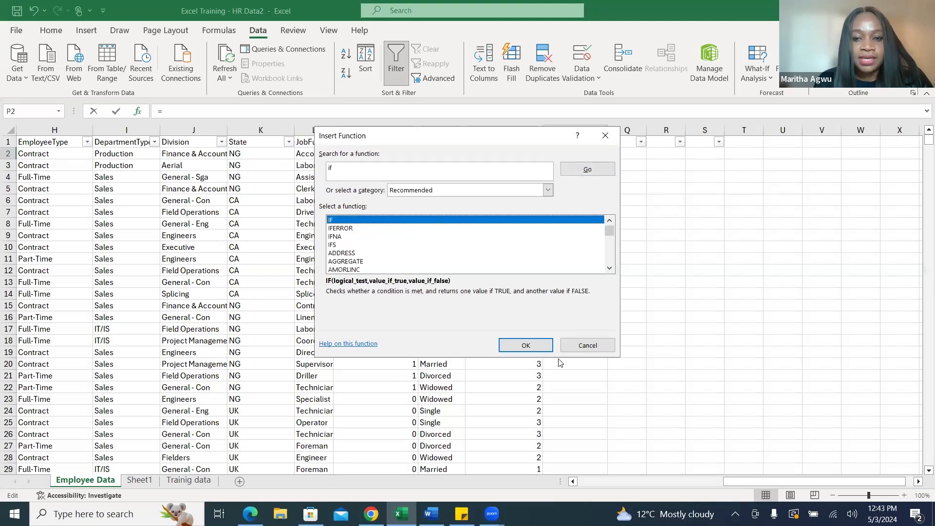
click(536, 346)
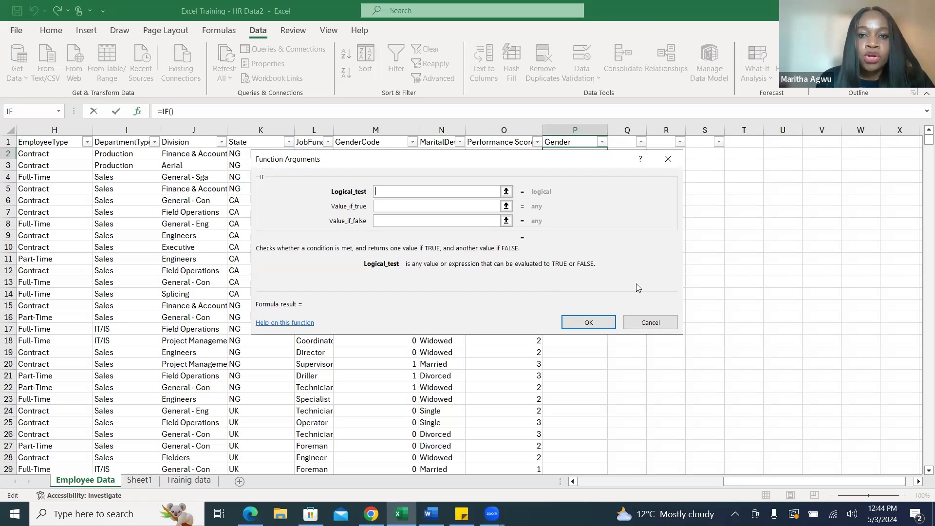
Set the IF function's logical test to M2=0, referencing the first GenderCode cell.
click(506, 192)
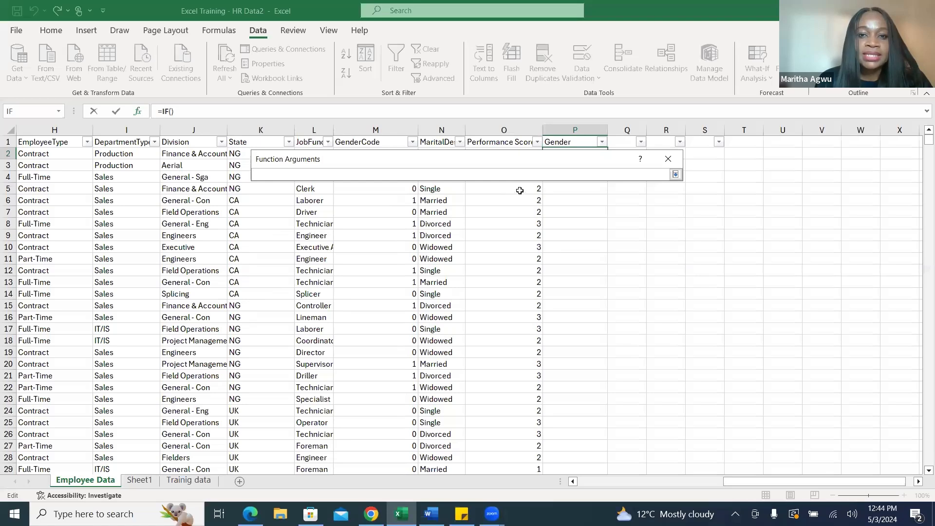
click(676, 174)
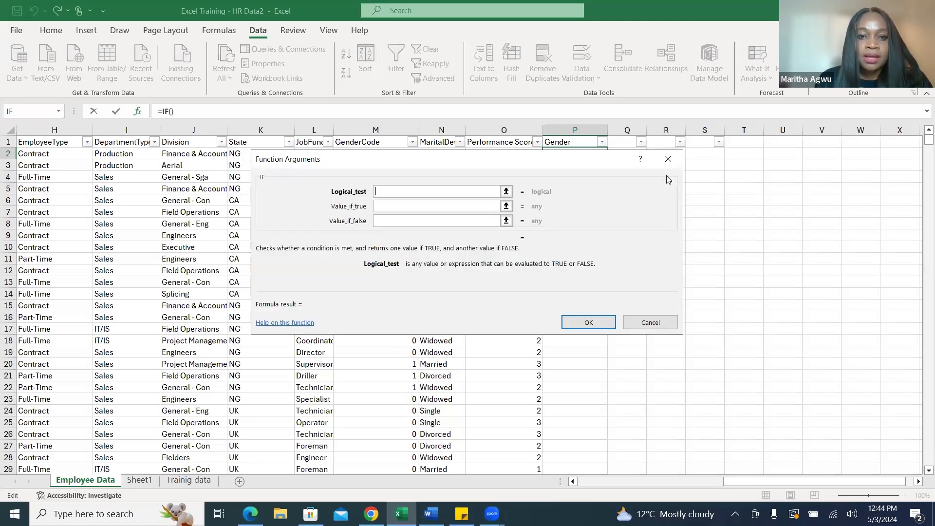
click(506, 190)
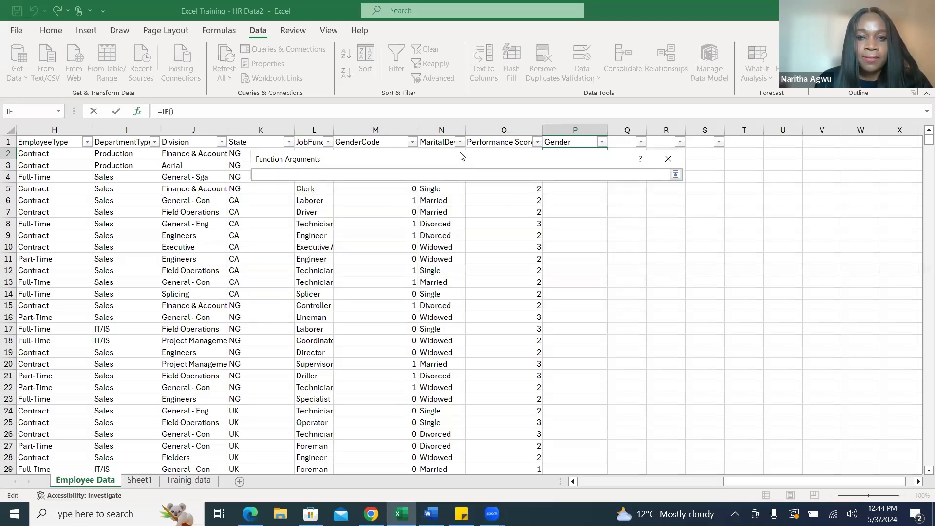
drag(458, 154, 497, 301)
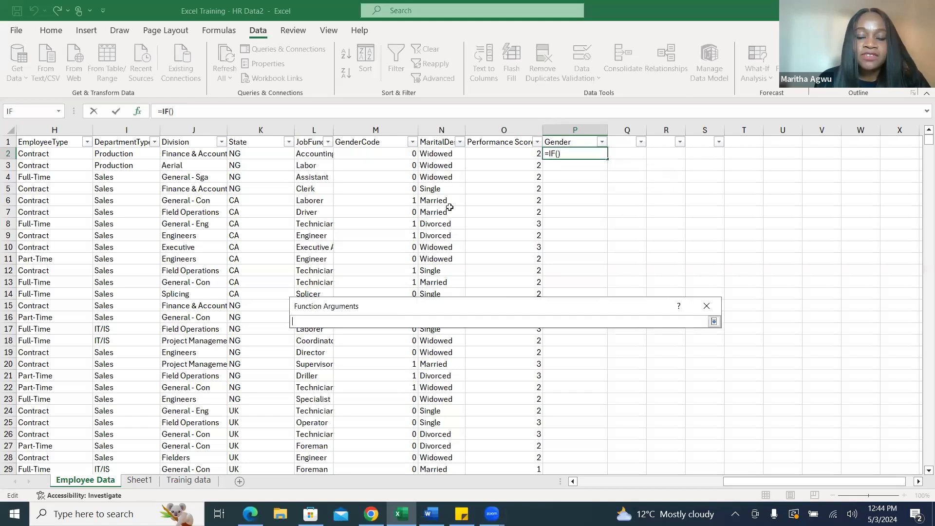
click(394, 154)
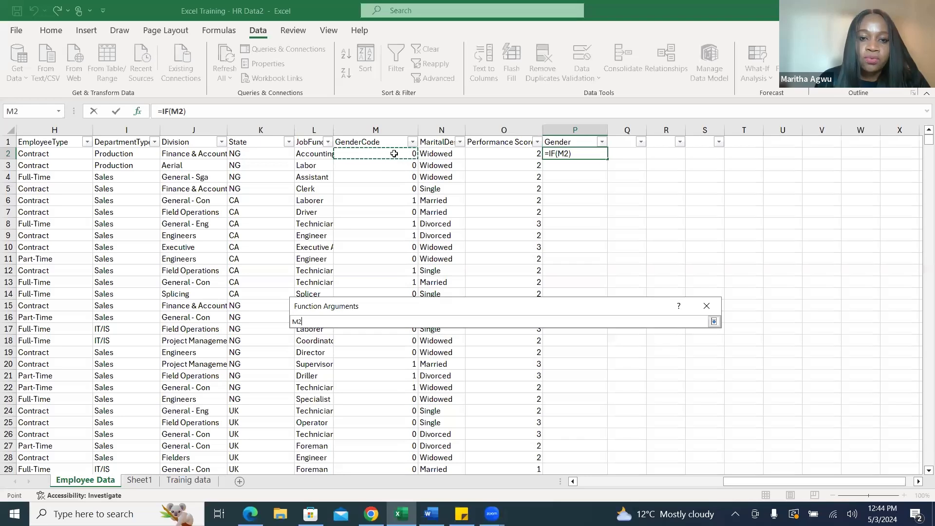
click(714, 322)
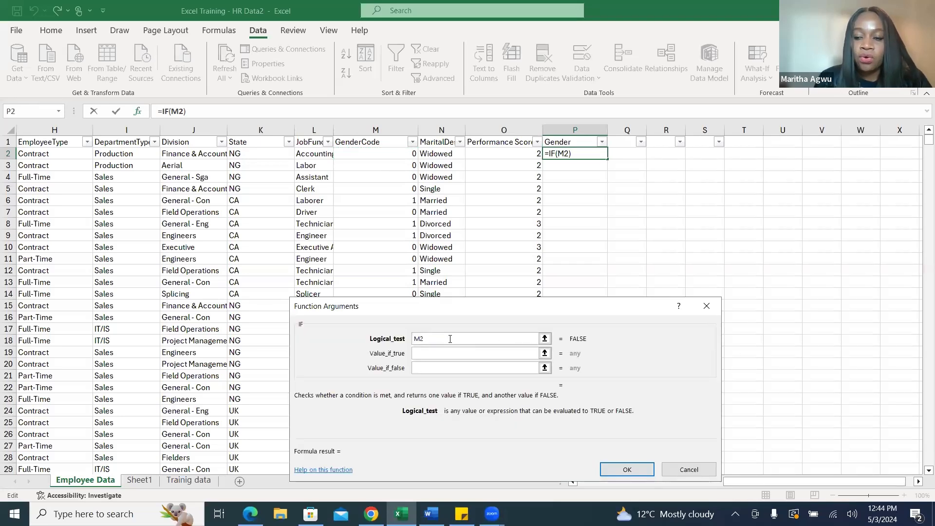
text(=)
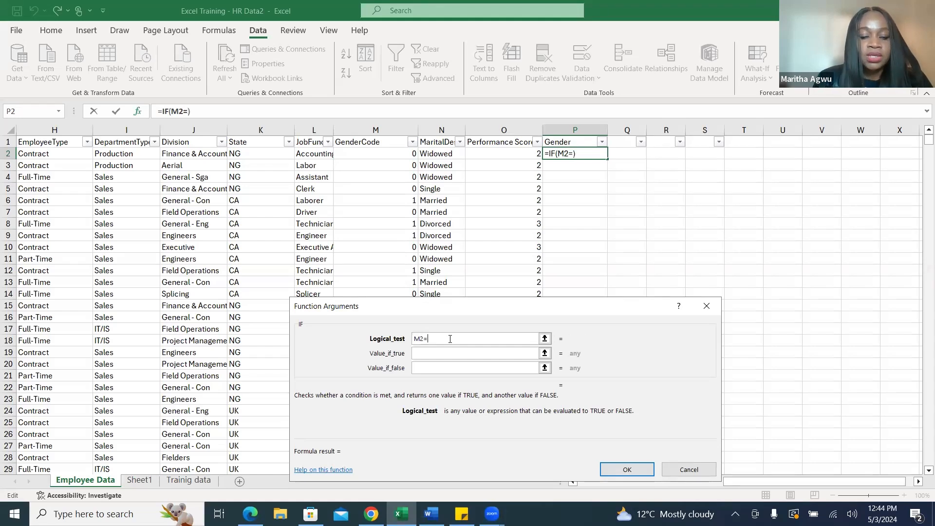
text(0)
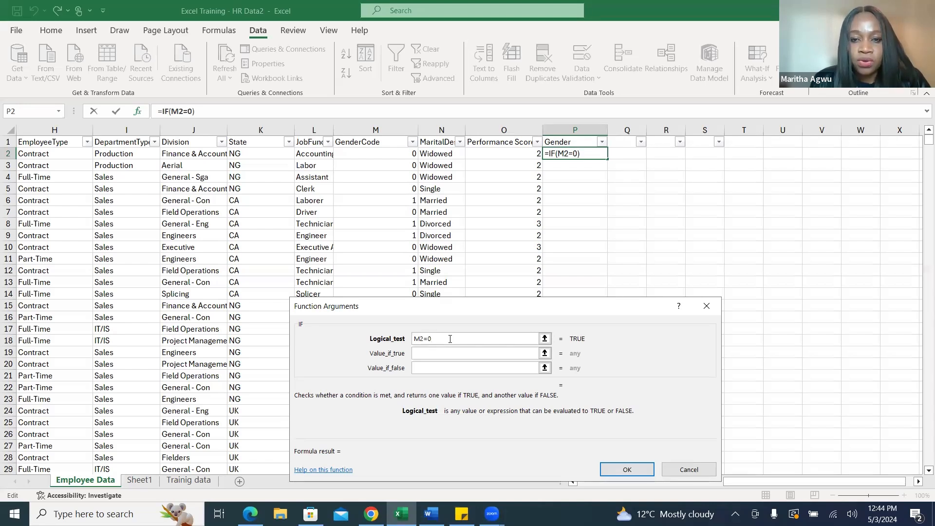
Complete the IF function in P2 so it returns Male when true and Female when false.
click(433, 353)
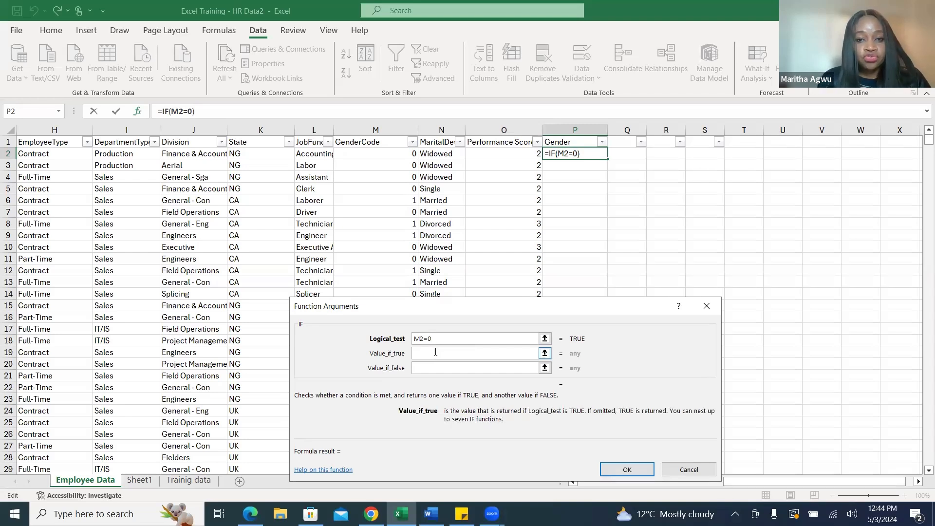
text(Males)
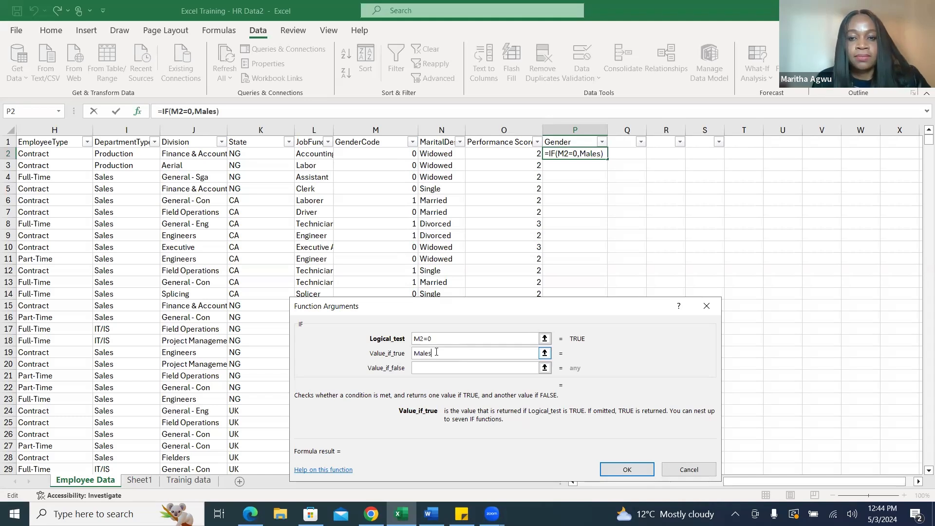
key(BackSpace)
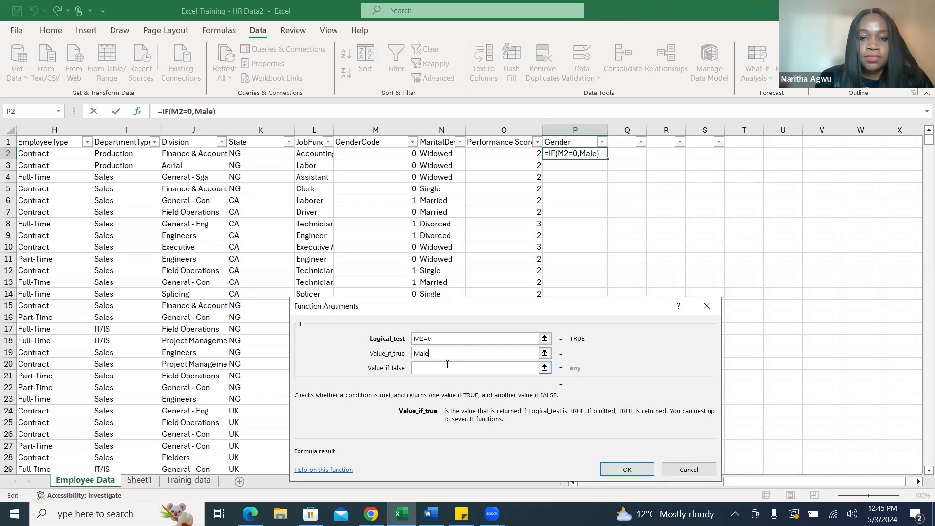
click(419, 369)
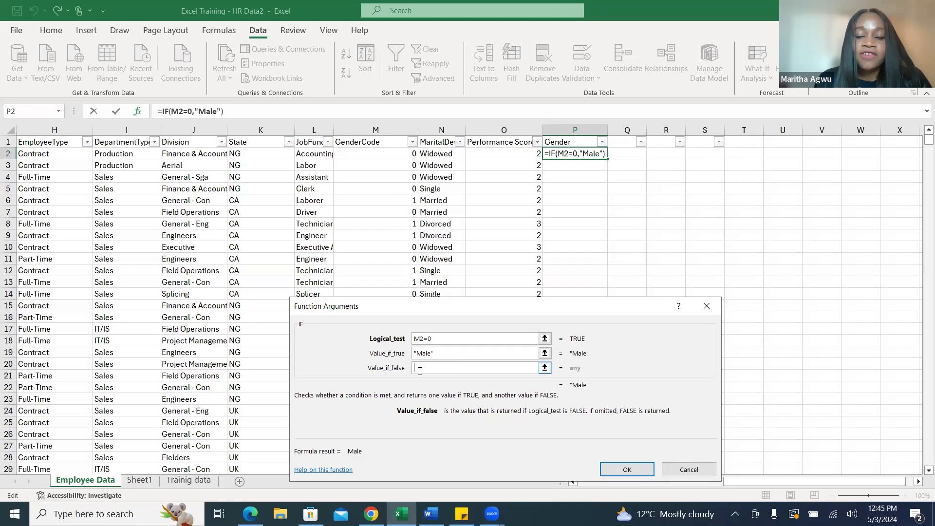
text(Female)
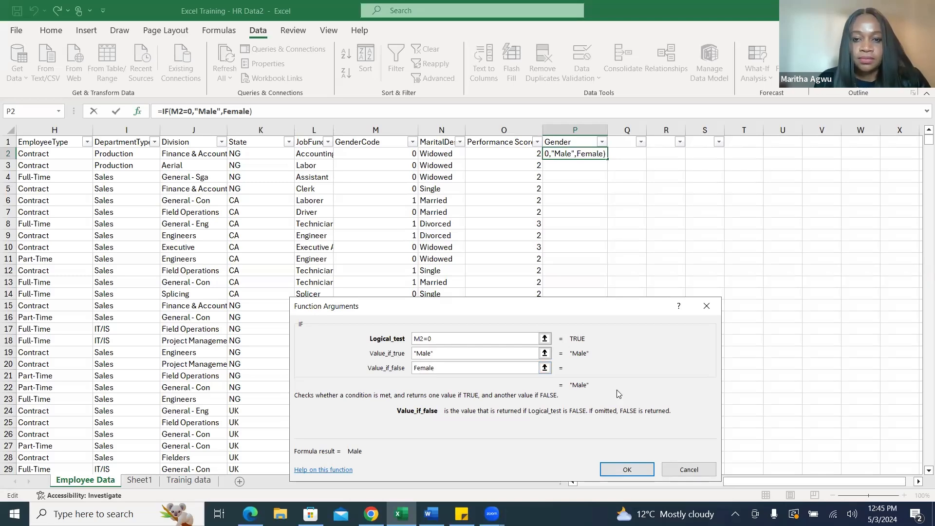
click(627, 470)
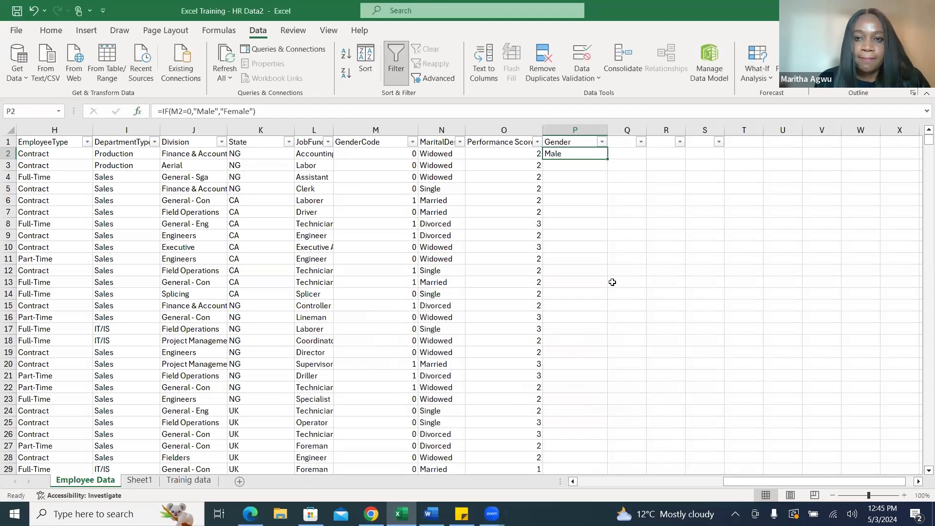
Fill the P2 gender formula down the whole Gender column and check the filled rows.
double_click(608, 160)
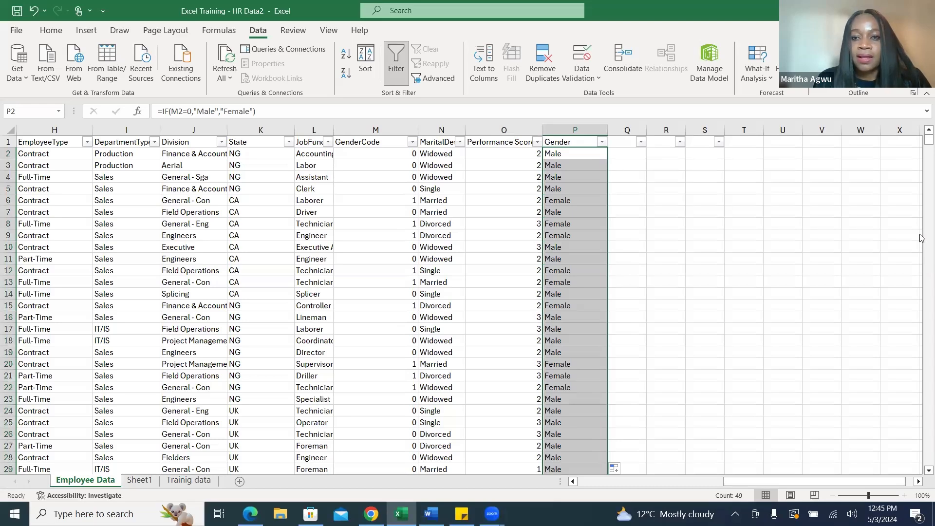
scroll(921, 142, down, 5)
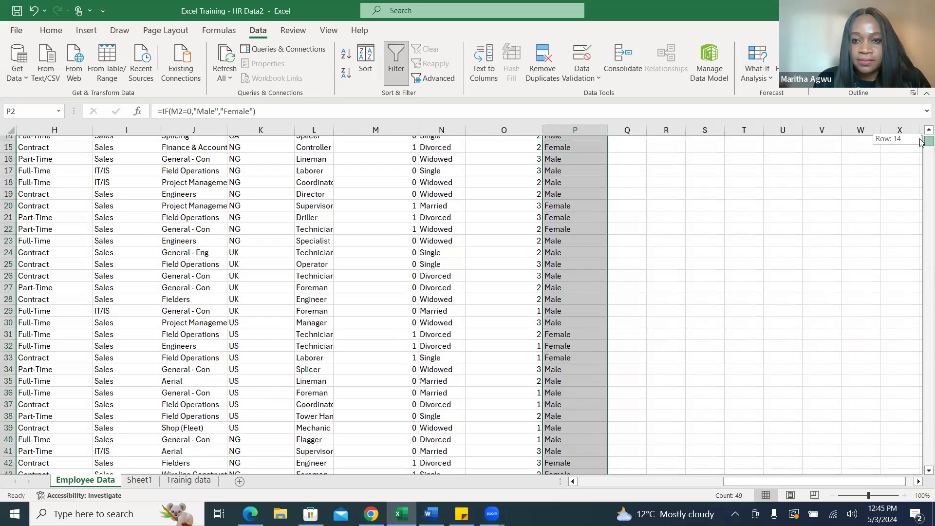
scroll(921, 141, up, 5)
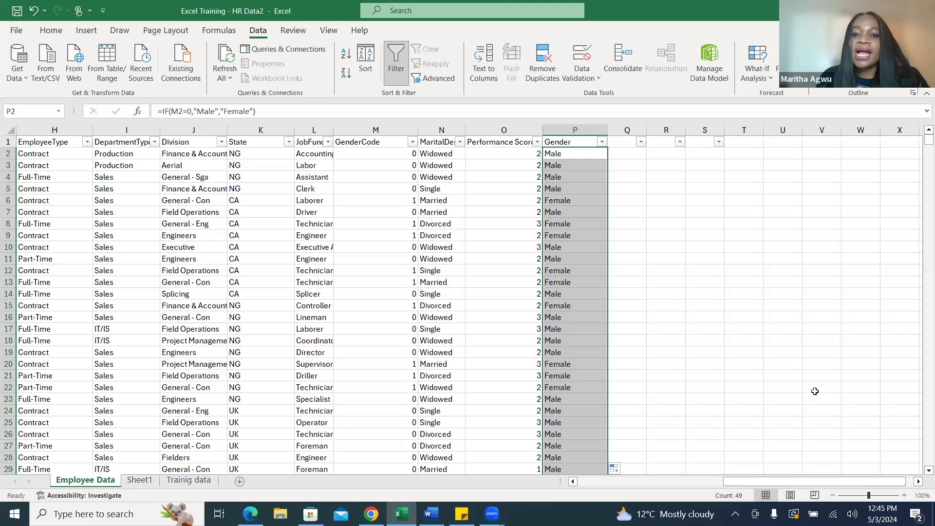
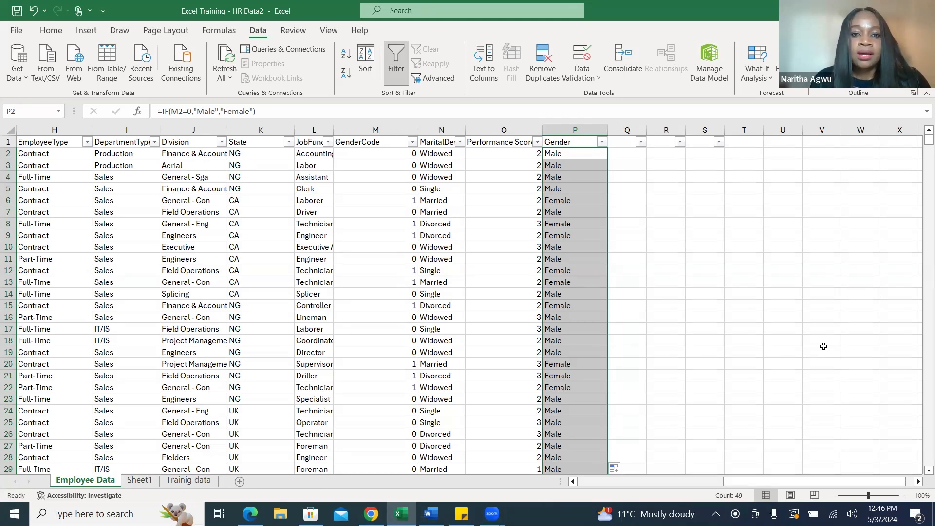
Compare the GenderCode column with the Gender column and check the male employee metric in the Word brief.
click(386, 130)
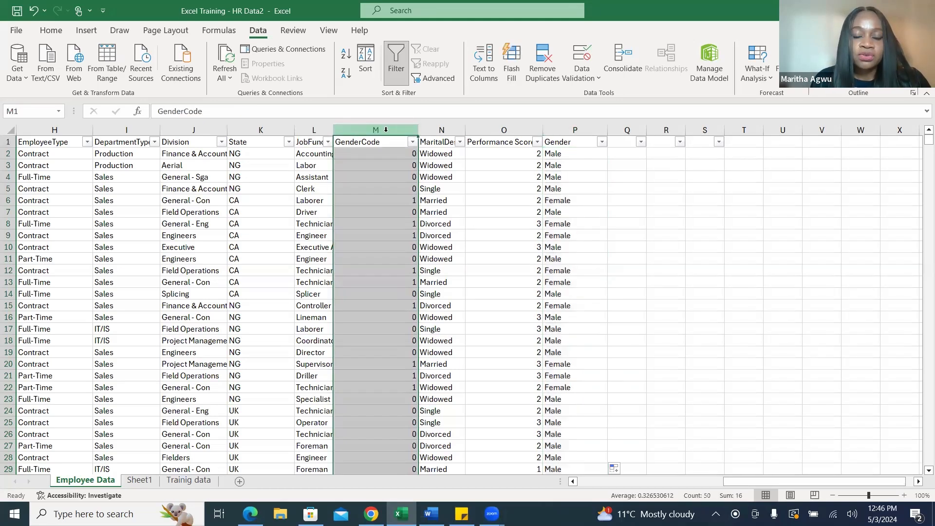
click(588, 129)
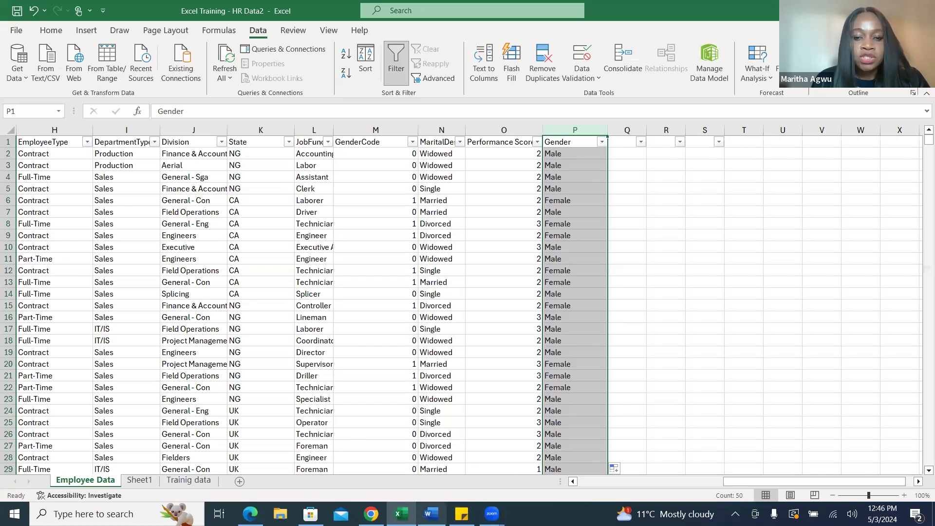
click(430, 514)
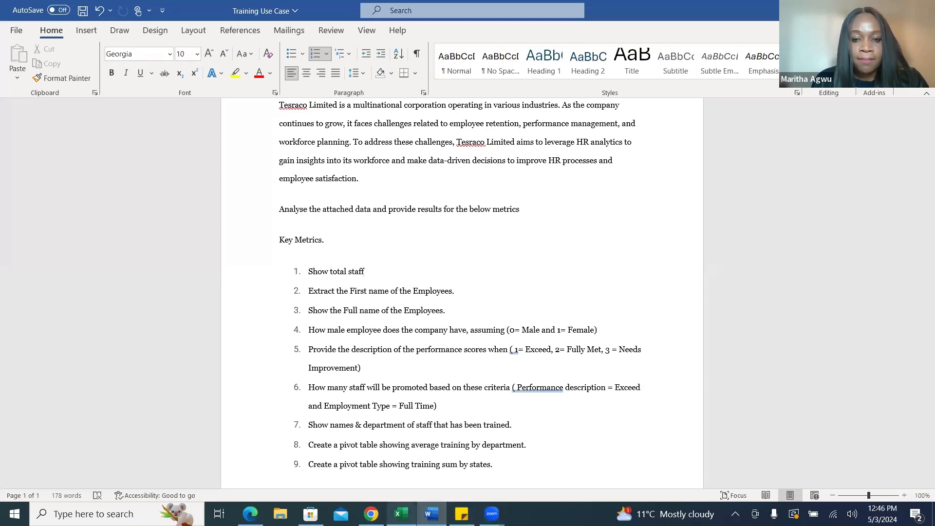
click(400, 514)
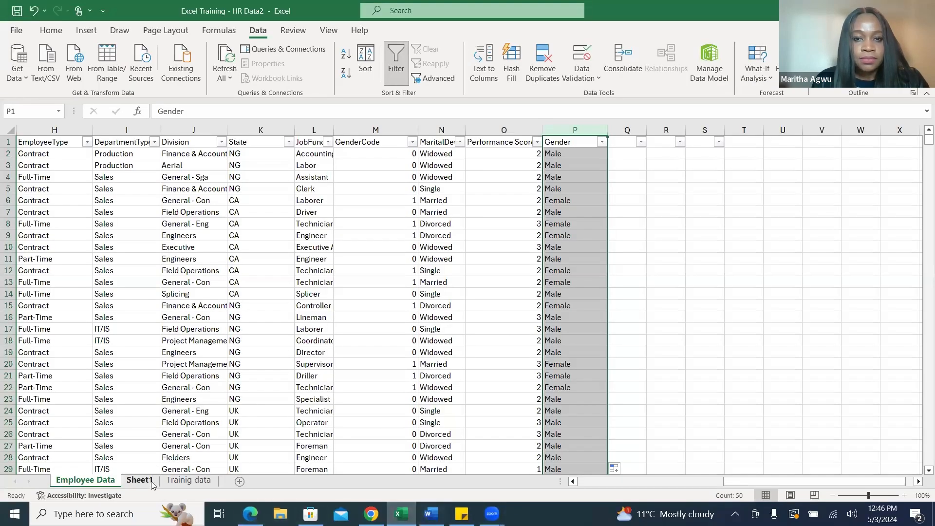
Enter the label "Total Male Employee" in E7 of Sheet1, below the Total Number of Employees label.
click(140, 481)
click(223, 215)
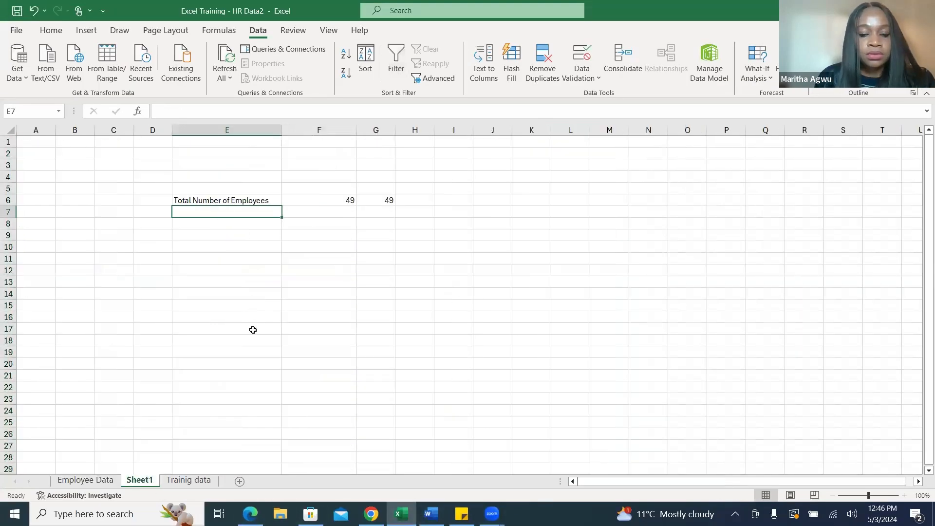
text(Total )
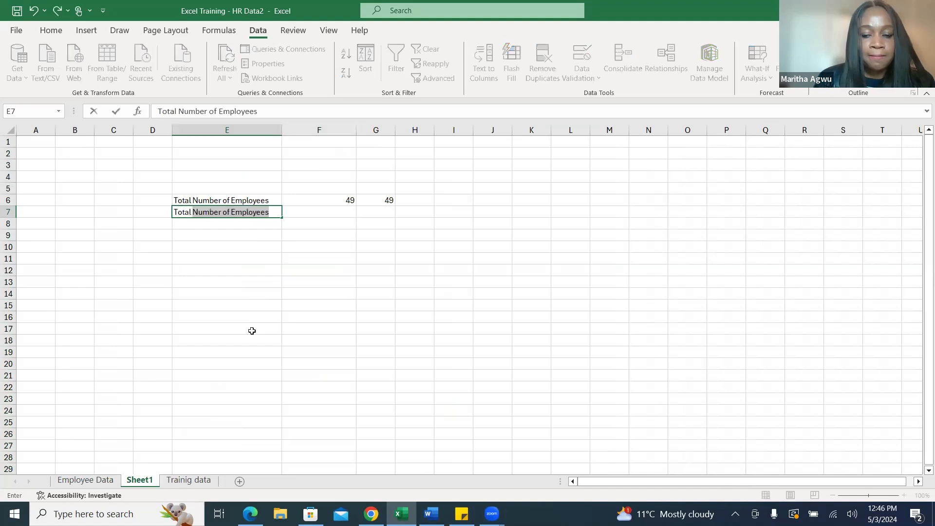
text(Male Emp)
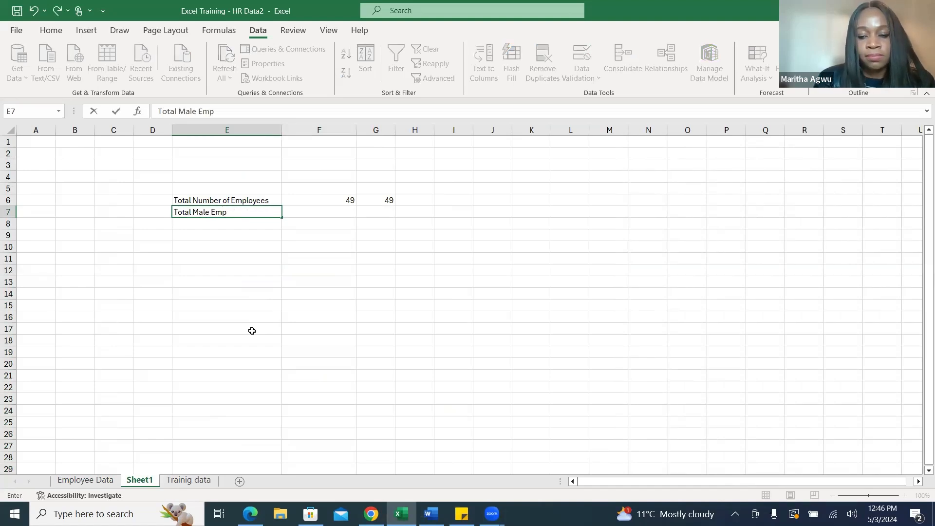
text(loyee)
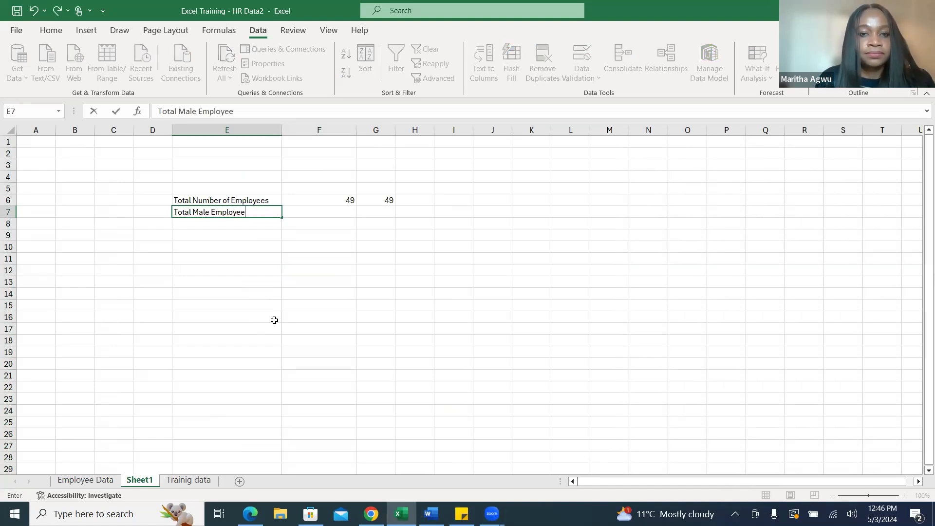
Find the COUNTIF function by searching for "Countif" and insert it in F7, beside the Total Male Employee label.
click(335, 211)
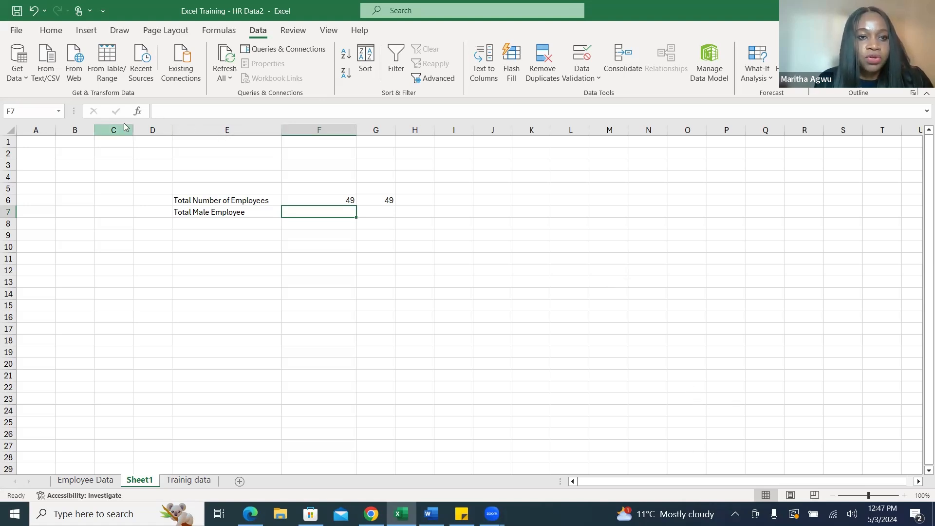
click(140, 112)
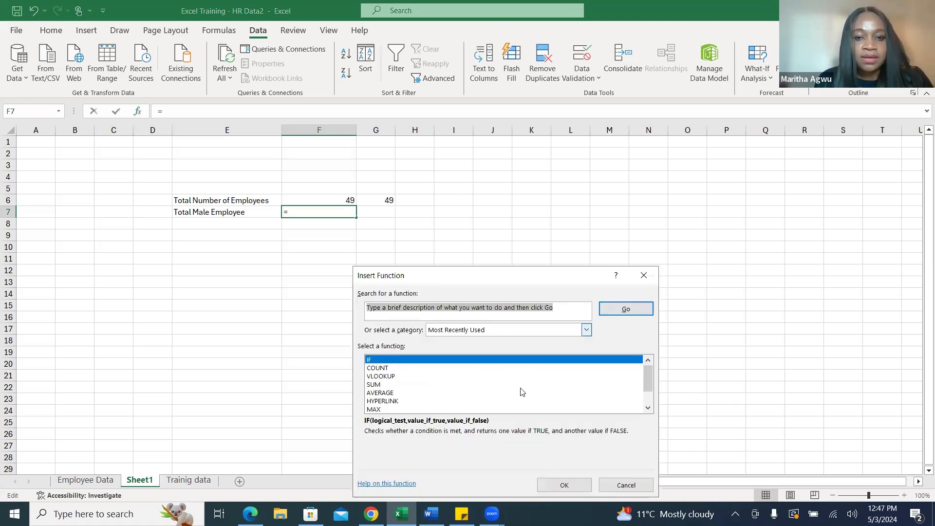
drag(589, 279, 604, 188)
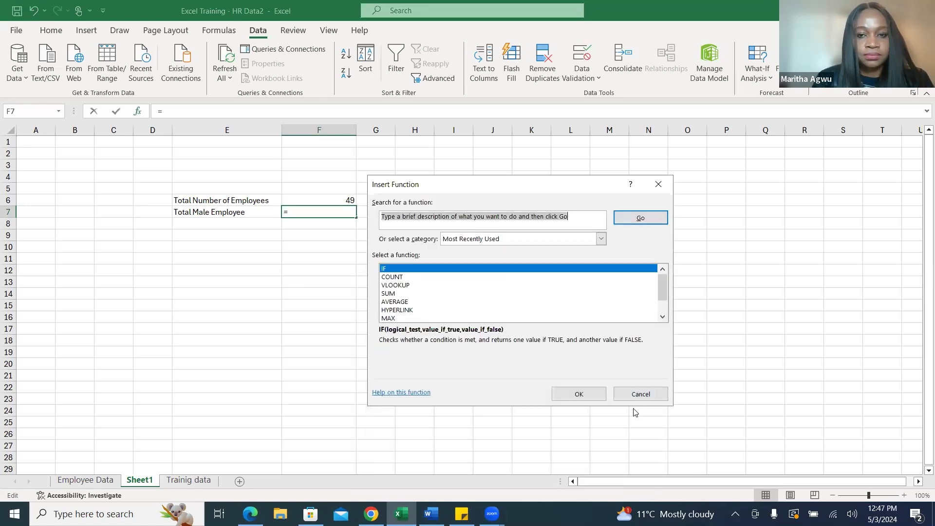
text(Count)
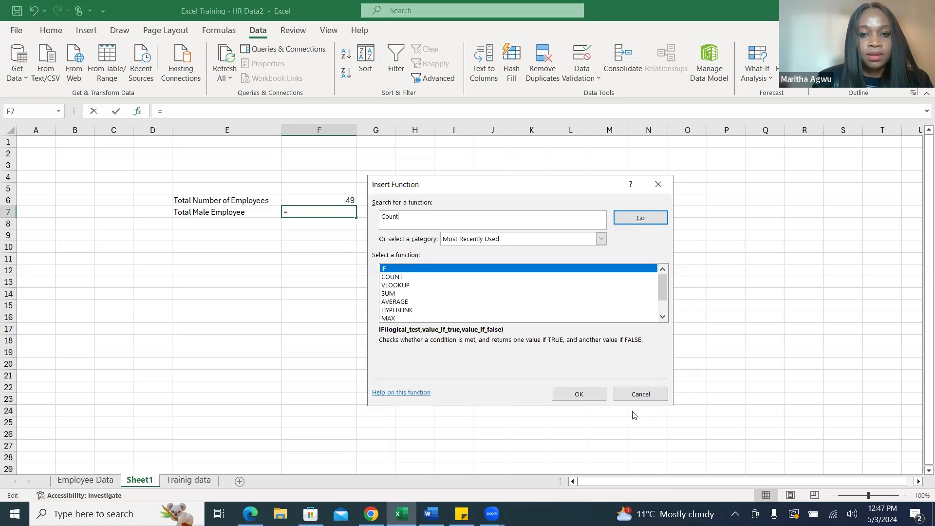
text(if)
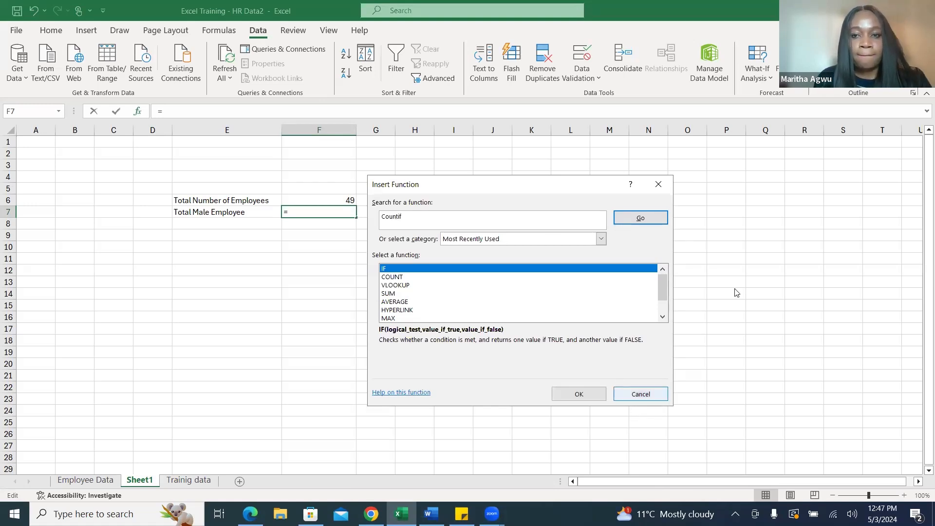
click(659, 221)
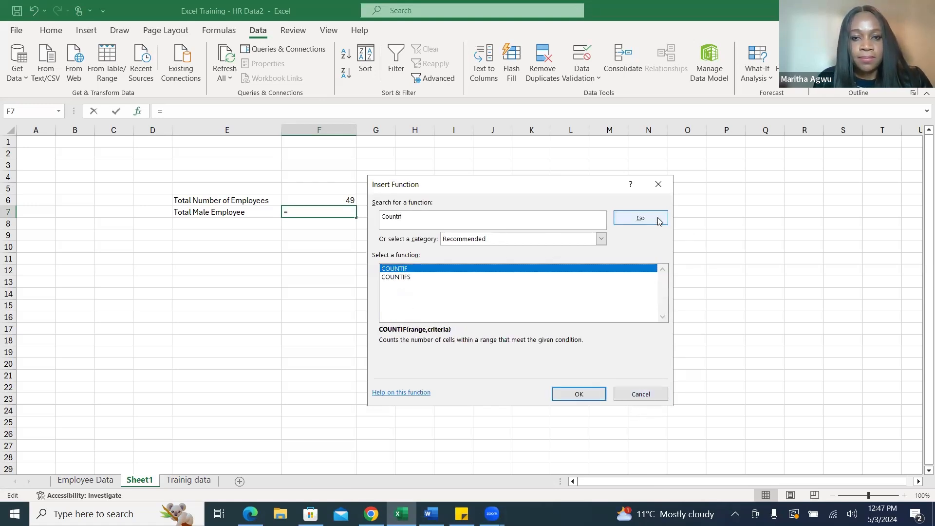
click(584, 394)
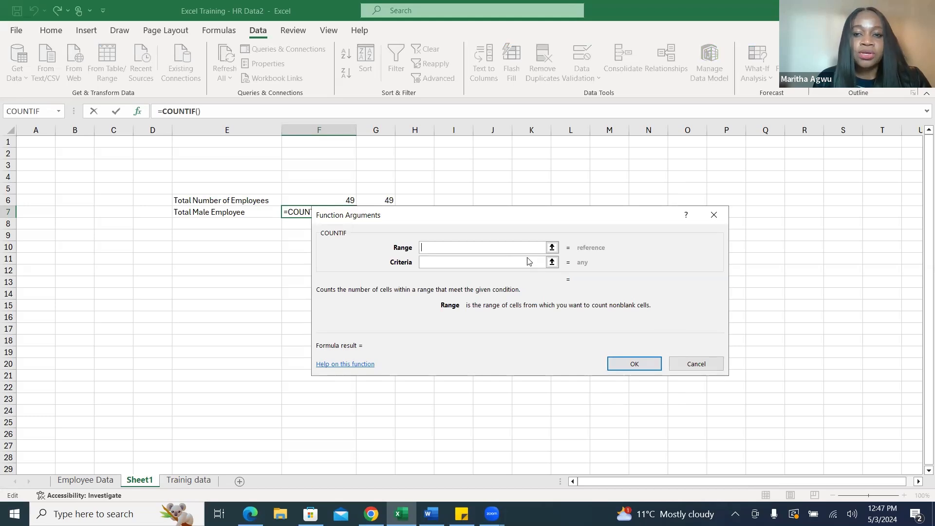
Set the COUNTIF range to the Gender cells P2:P50 on the Employee Data sheet.
click(552, 247)
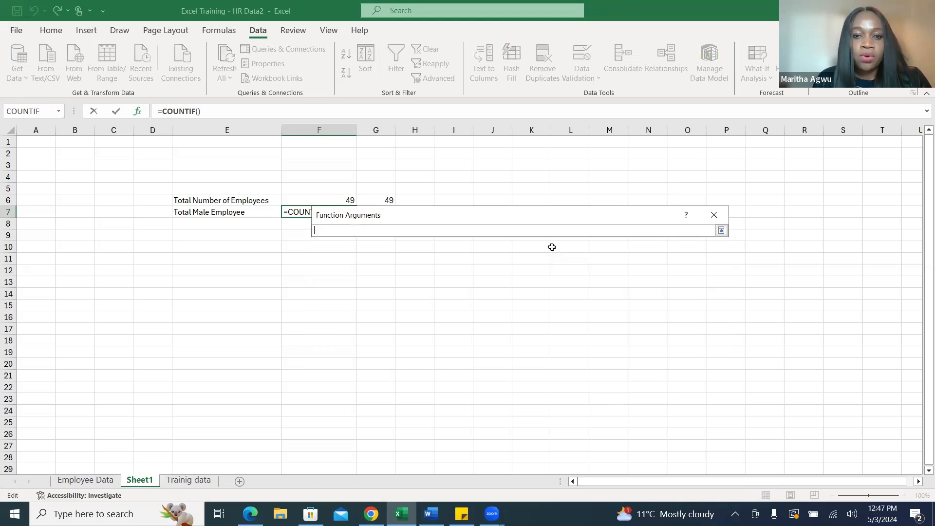
click(92, 481)
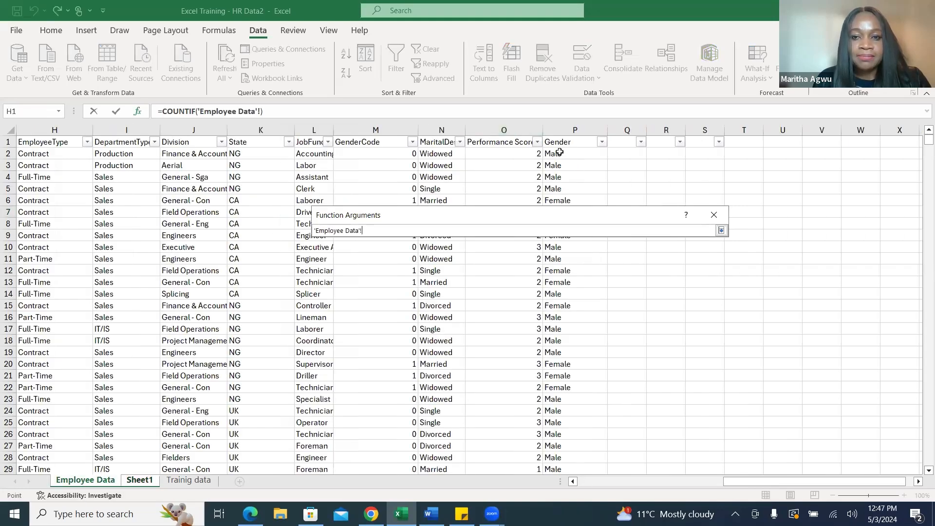
drag(560, 153, 573, 388)
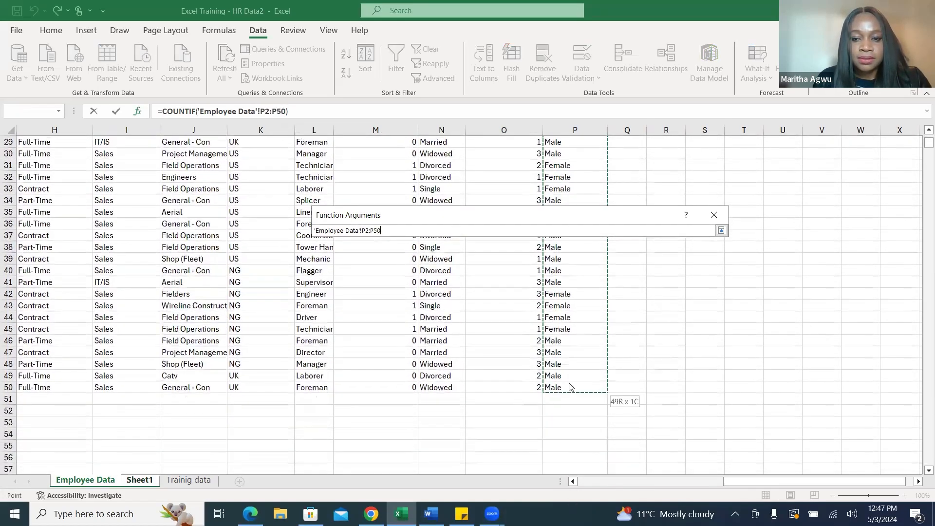
click(721, 230)
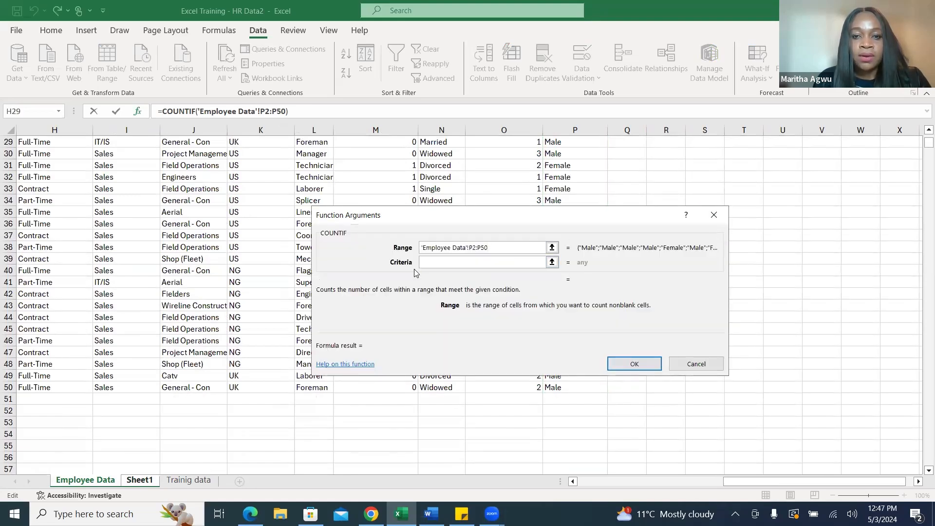
Set the COUNTIF criteria to Male and complete the formula in F7.
click(431, 263)
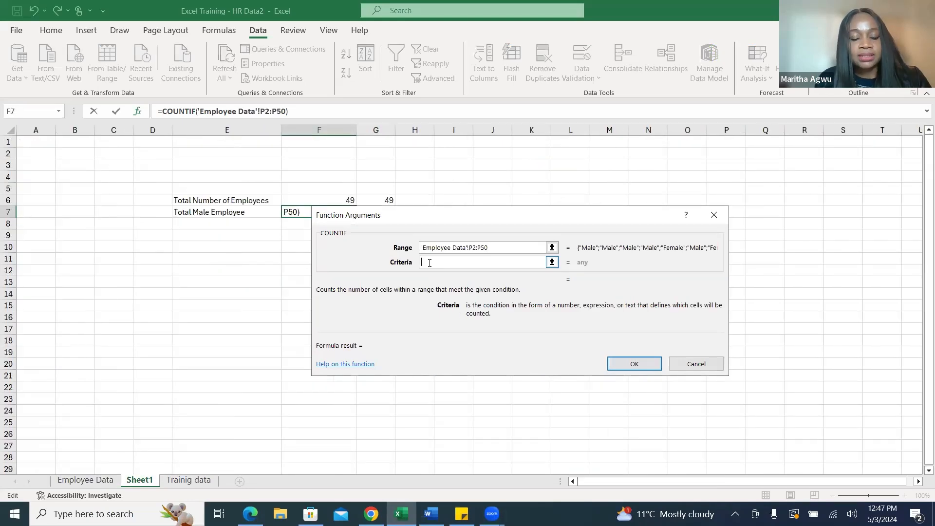
text(Male)
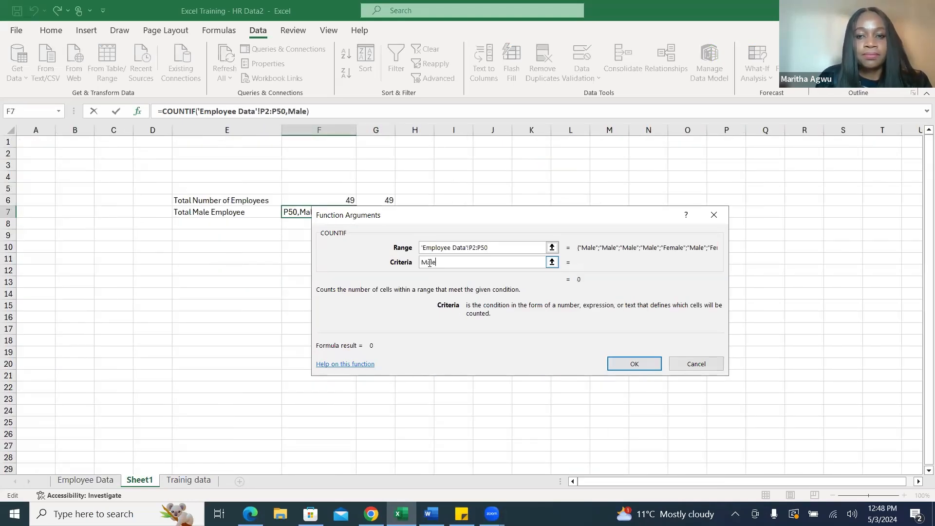
click(636, 363)
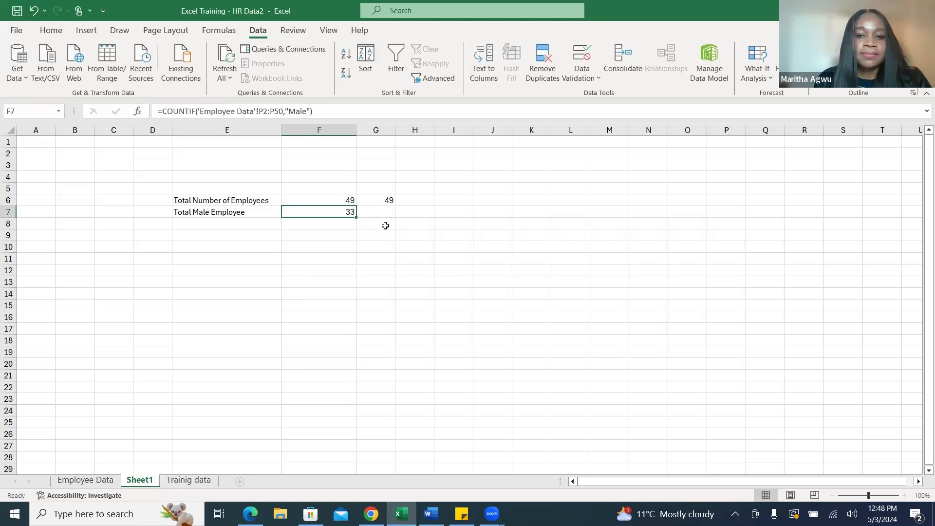
click(395, 233)
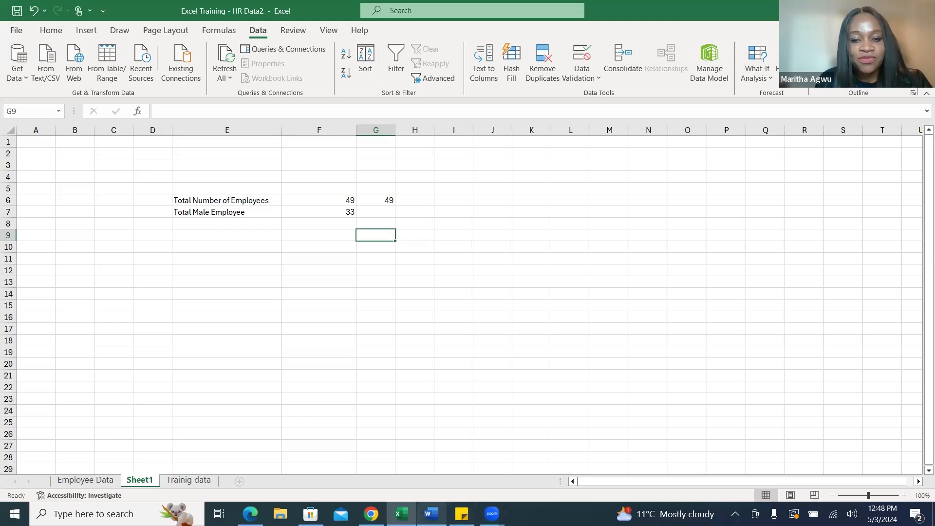
Switch to the Training Use Case document in Word and review the key metrics through the performance score descriptions.
mouse_move(431, 512)
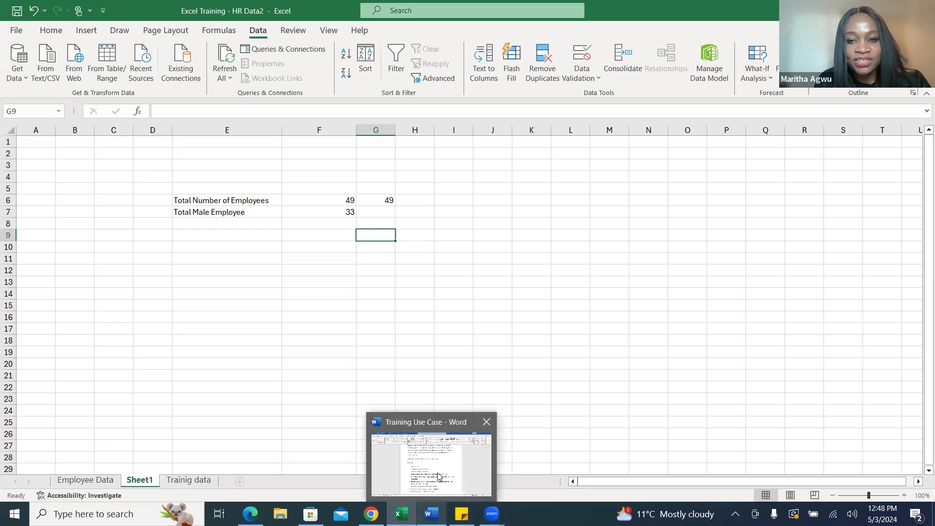
click(438, 470)
scroll(922, 214, down, 2)
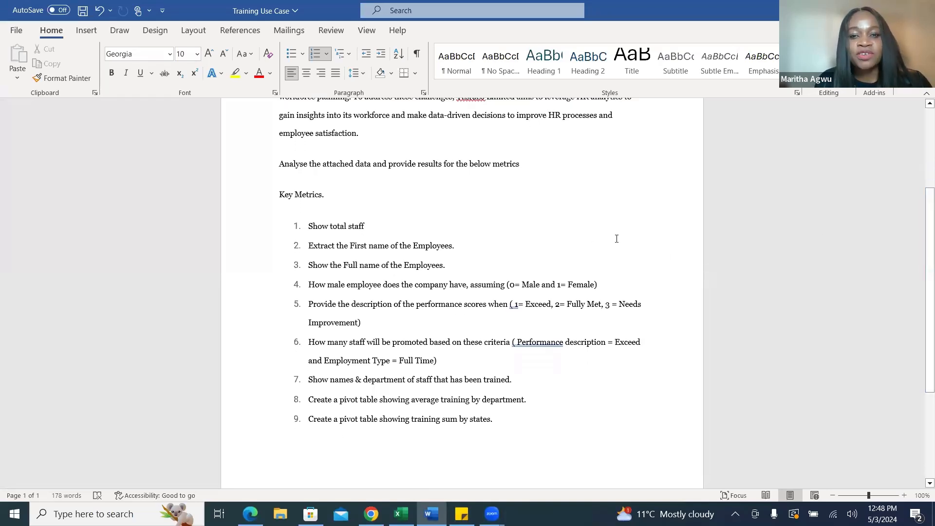
click(455, 249)
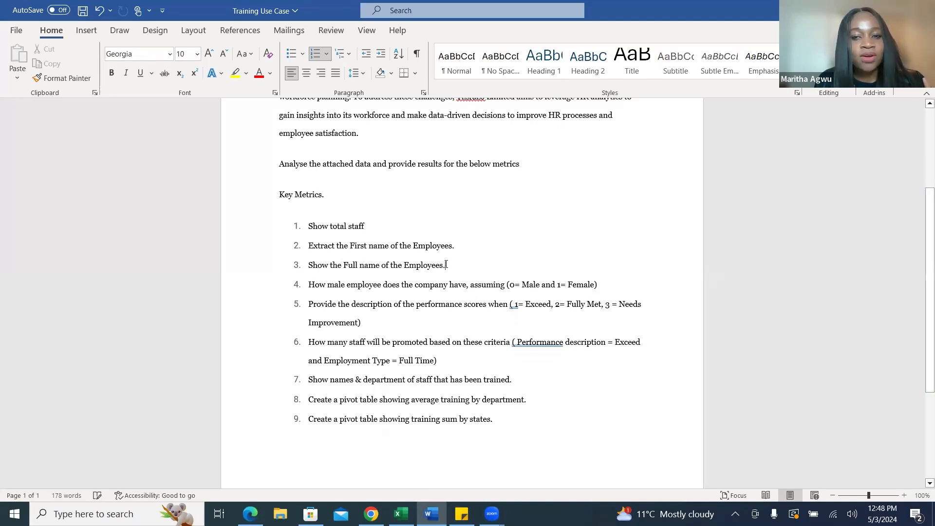
click(602, 281)
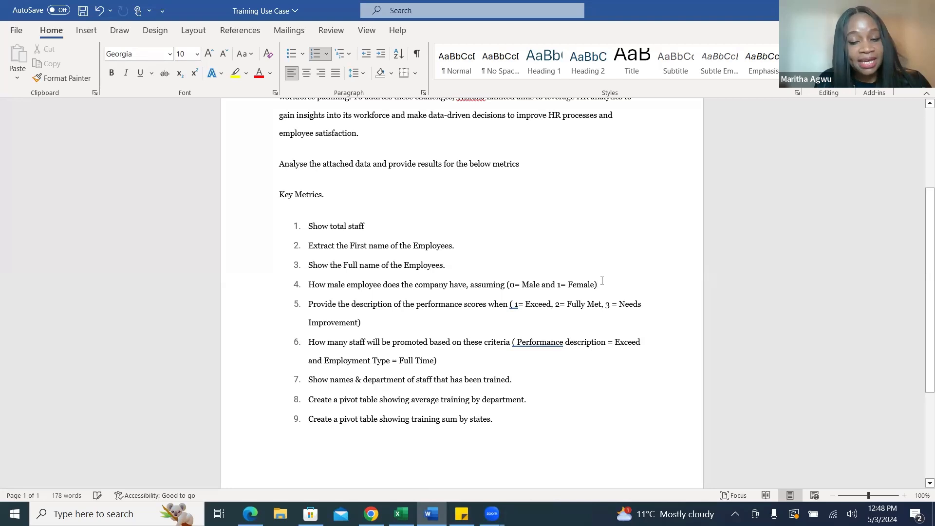
click(368, 322)
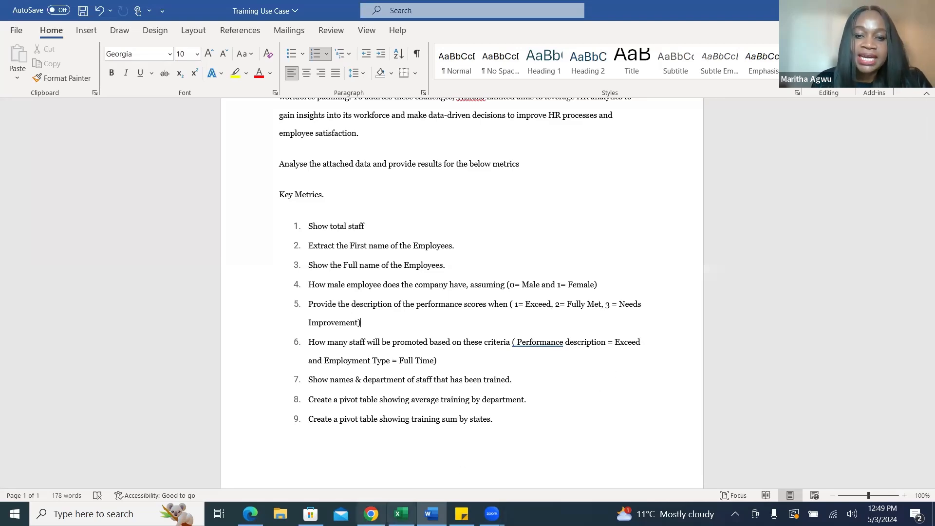
Switch back to Excel and view the Employee Data sheet from its header row.
click(401, 514)
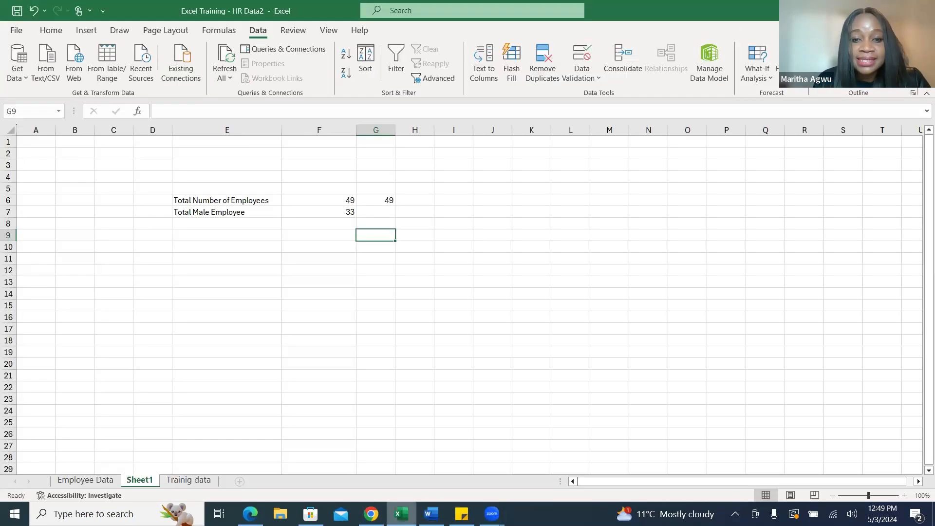
click(85, 480)
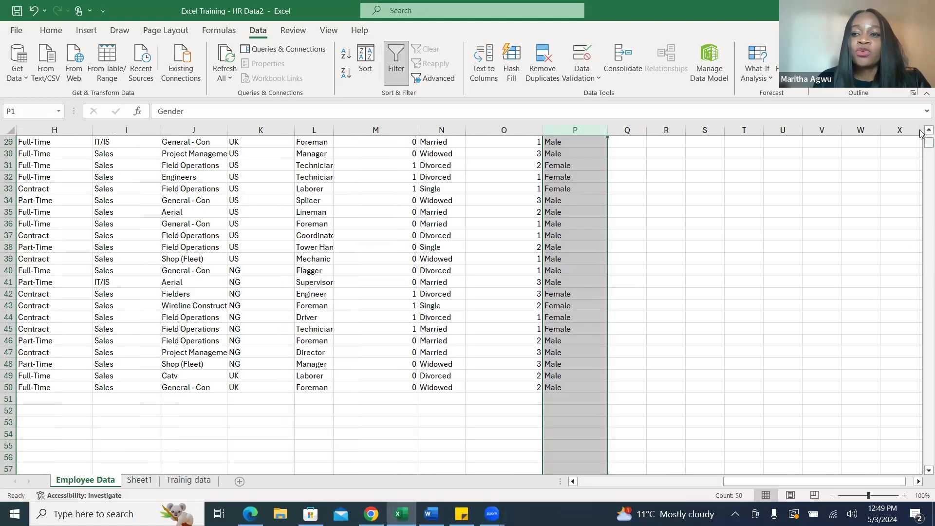
scroll(920, 141, up, 9)
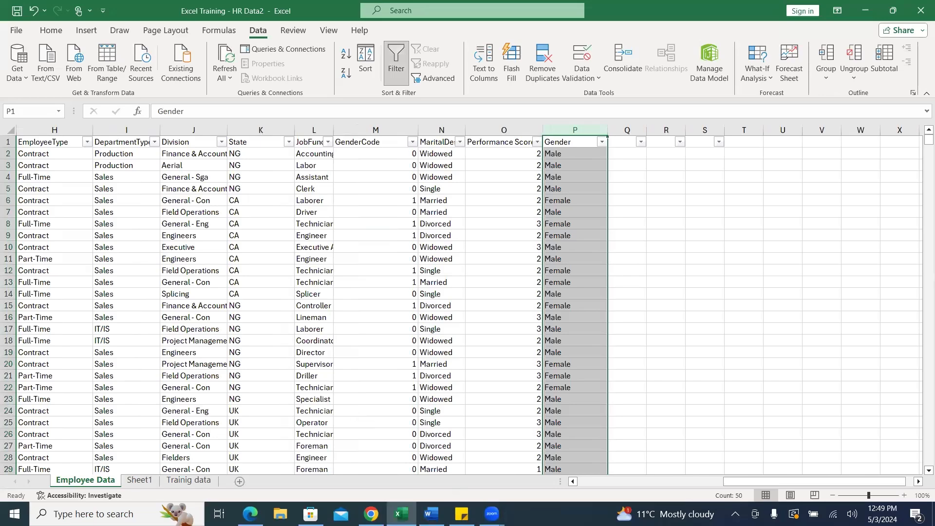
Recheck the metric about extracting employees' first names in the Word document, and return to the Excel workbook.
click(431, 514)
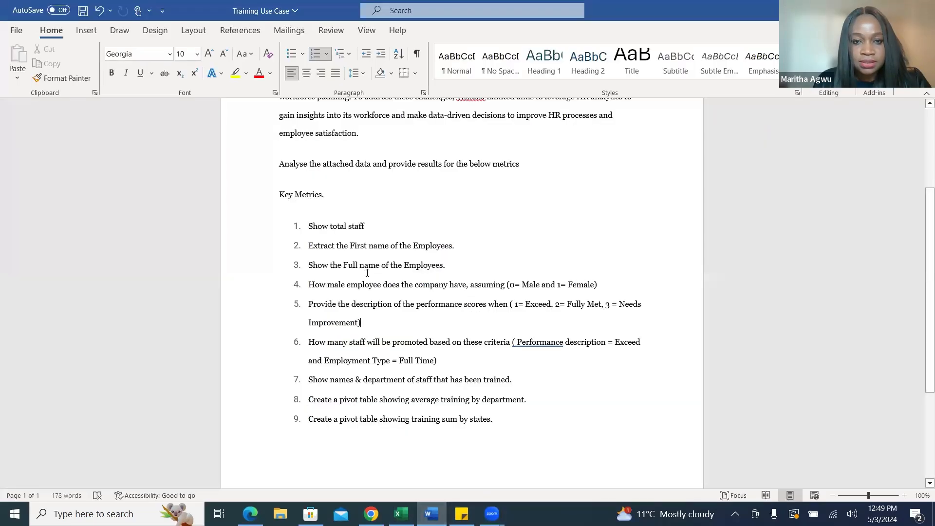
drag(455, 246, 309, 245)
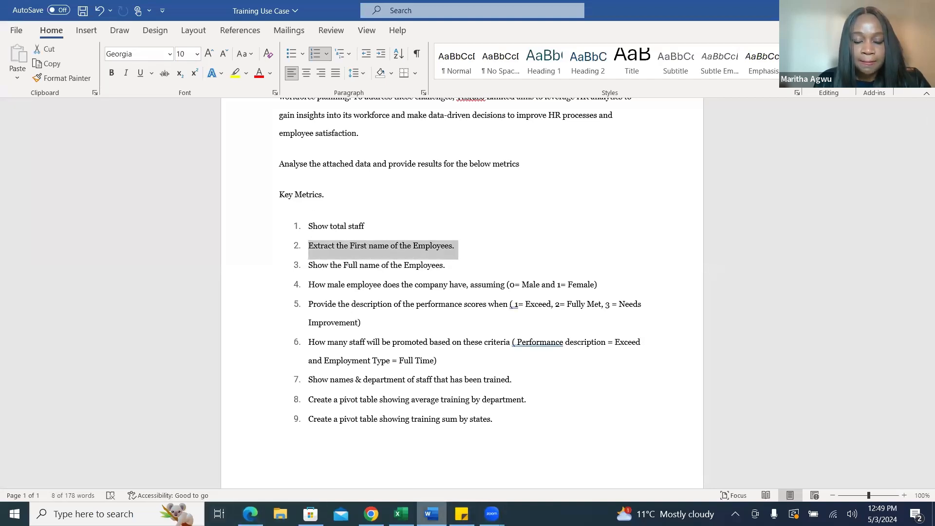
mouse_move(431, 514)
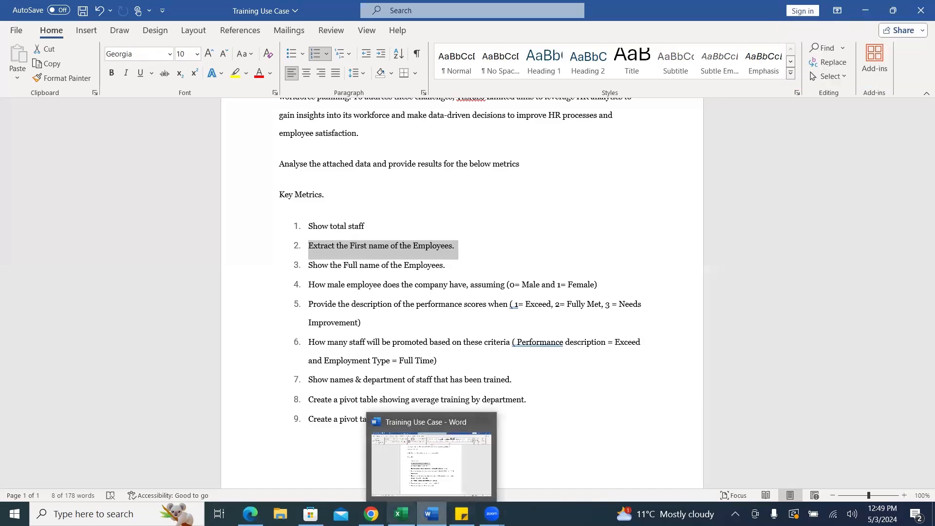
click(401, 513)
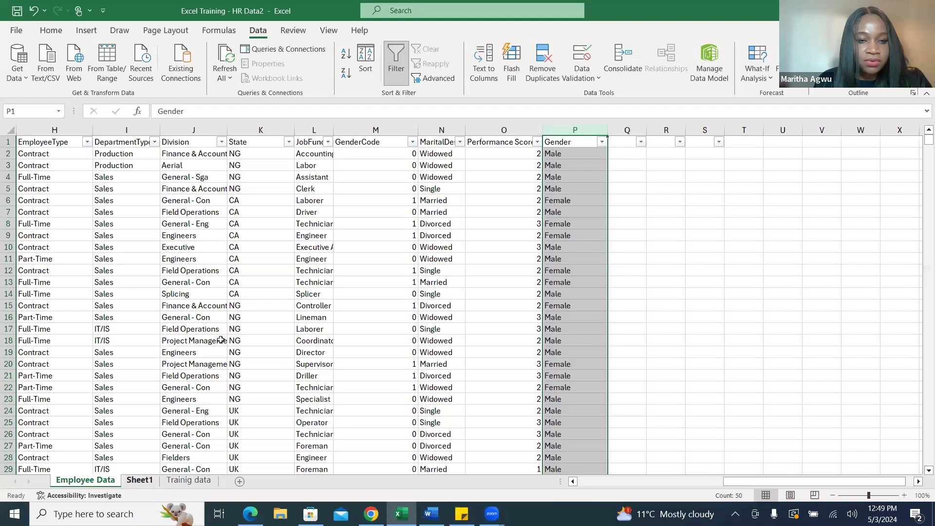
Delete the FirstName and Full Name columns from the Employee Data sheet.
drag(782, 482, 618, 481)
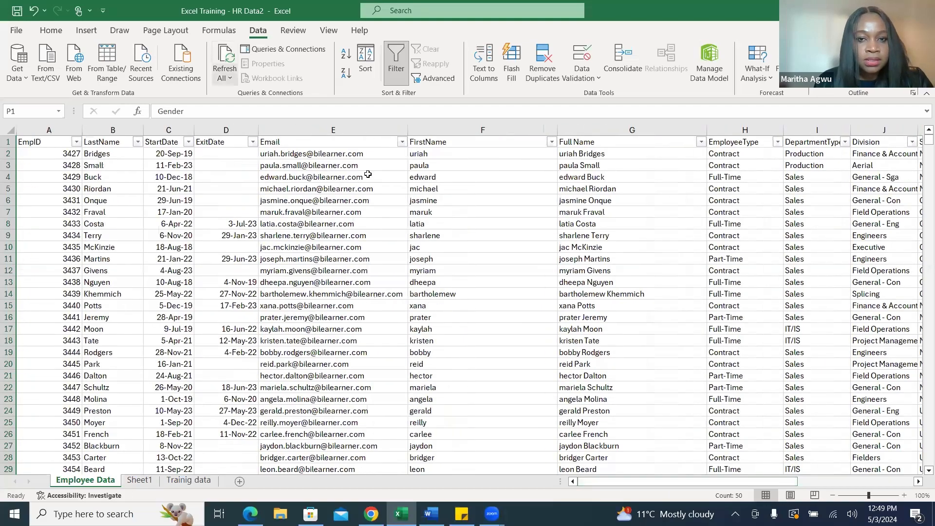
click(343, 129)
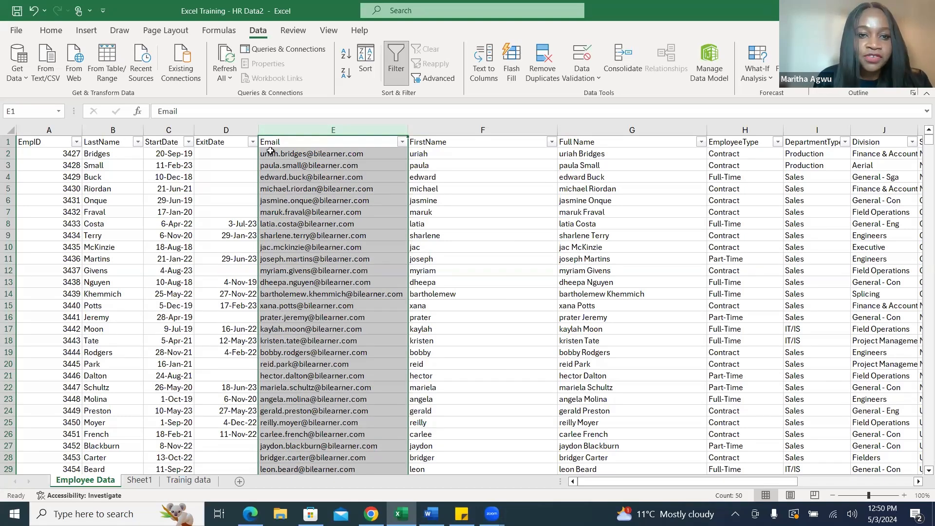
click(469, 129)
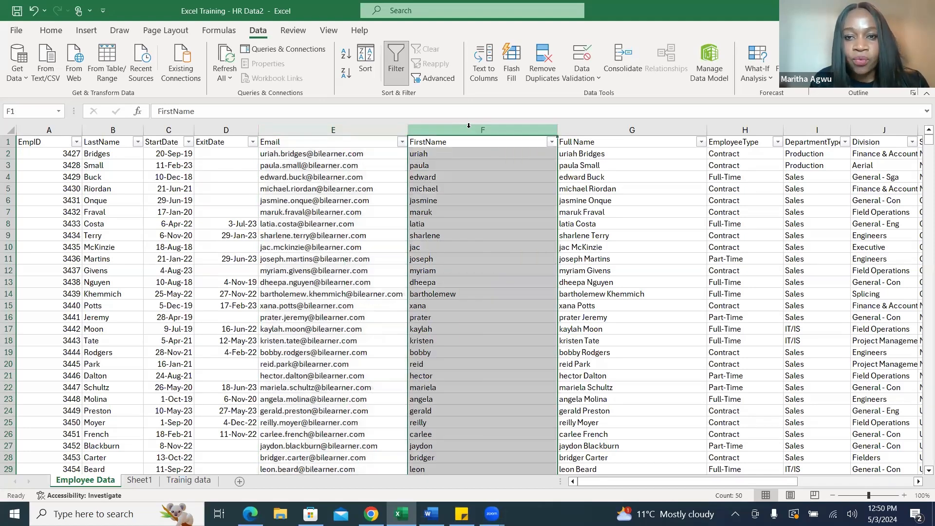
right_click(470, 126)
click(509, 266)
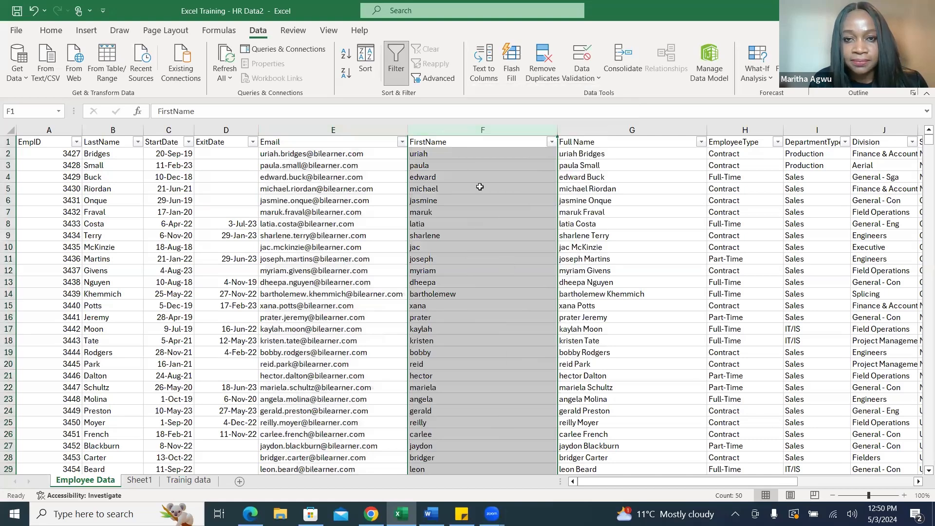
right_click(496, 129)
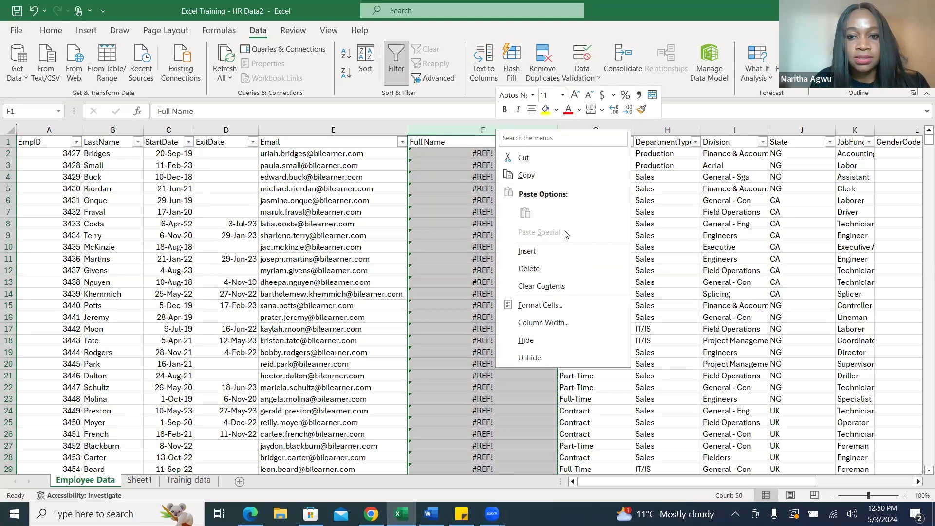
key(Escape)
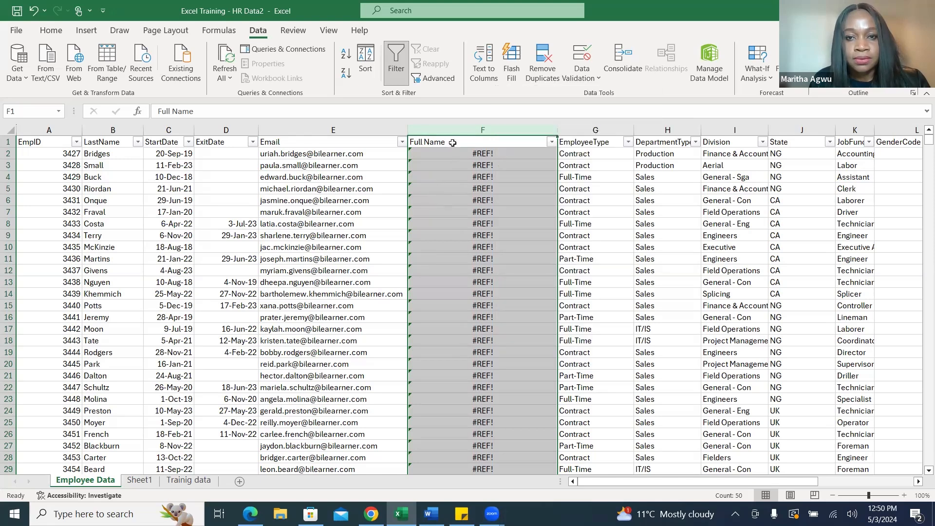
right_click(453, 140)
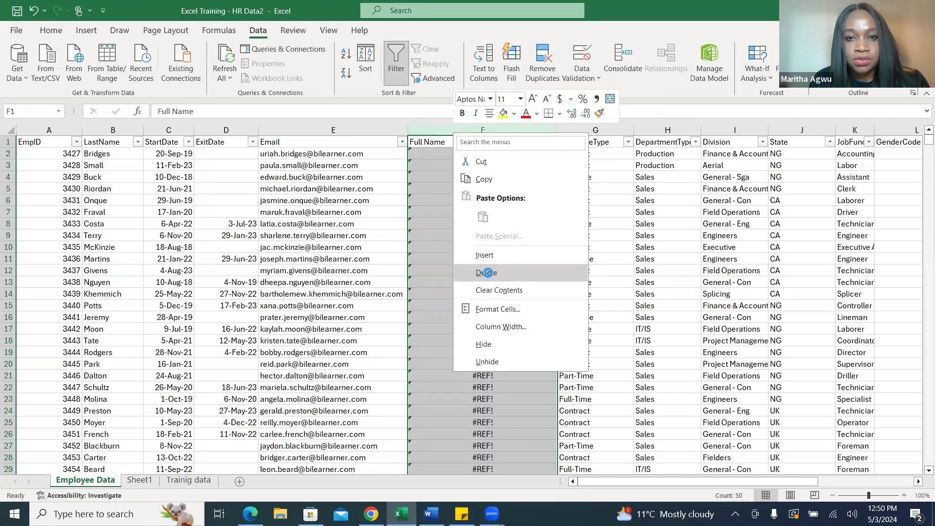
click(483, 272)
Insert two blank columns between the Email and EmployeeType columns.
right_click(427, 132)
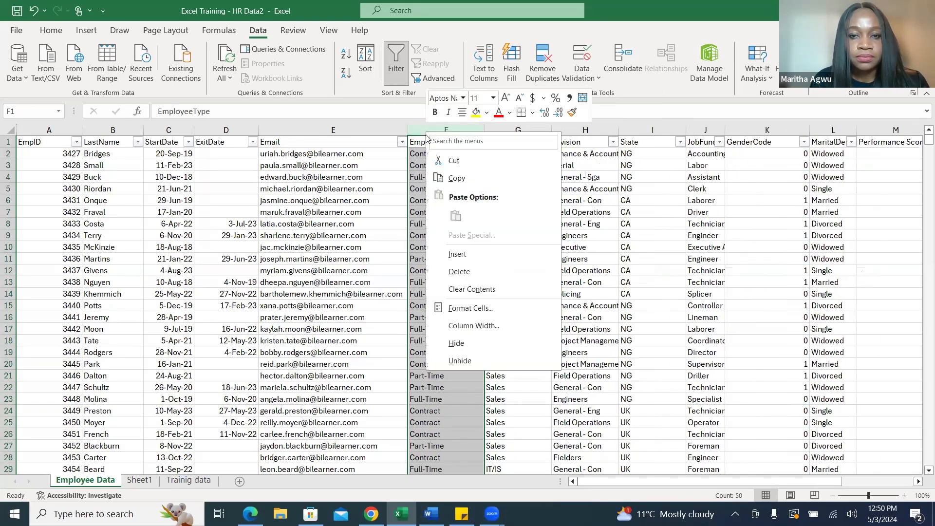
click(458, 254)
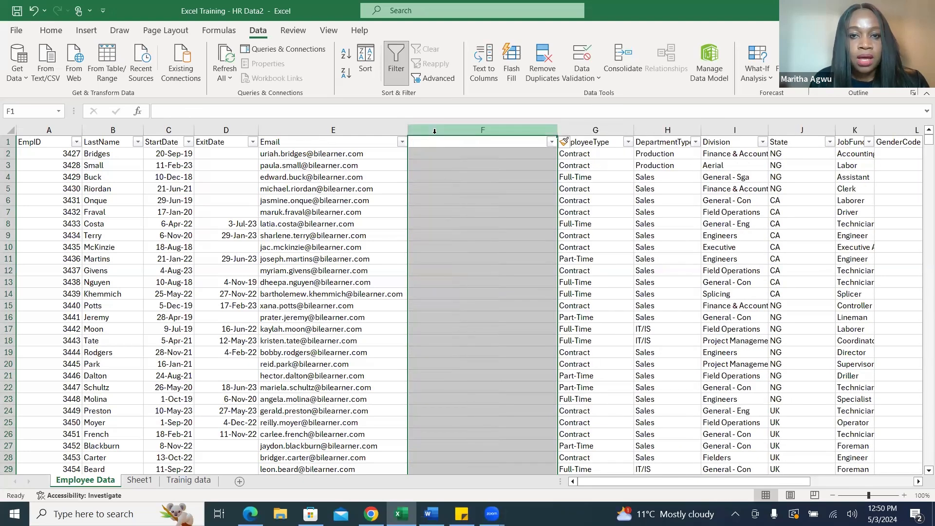
right_click(436, 132)
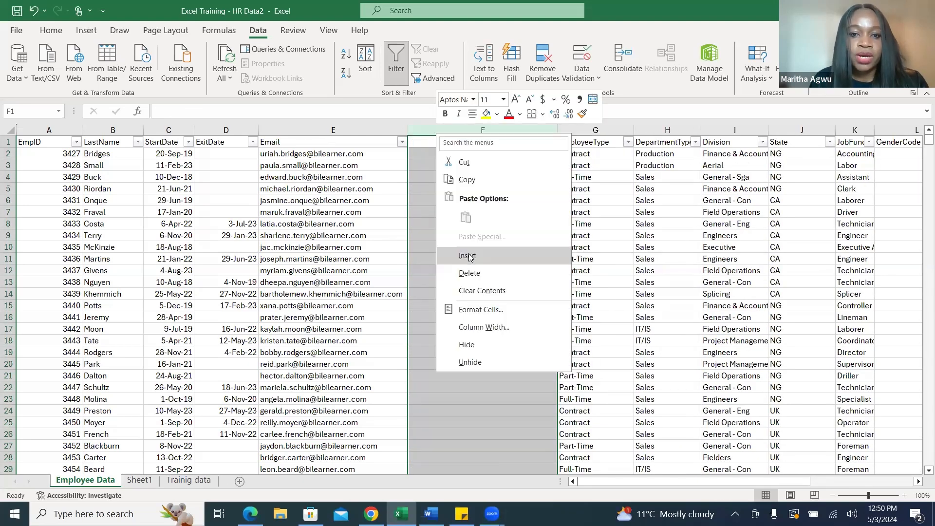
click(458, 253)
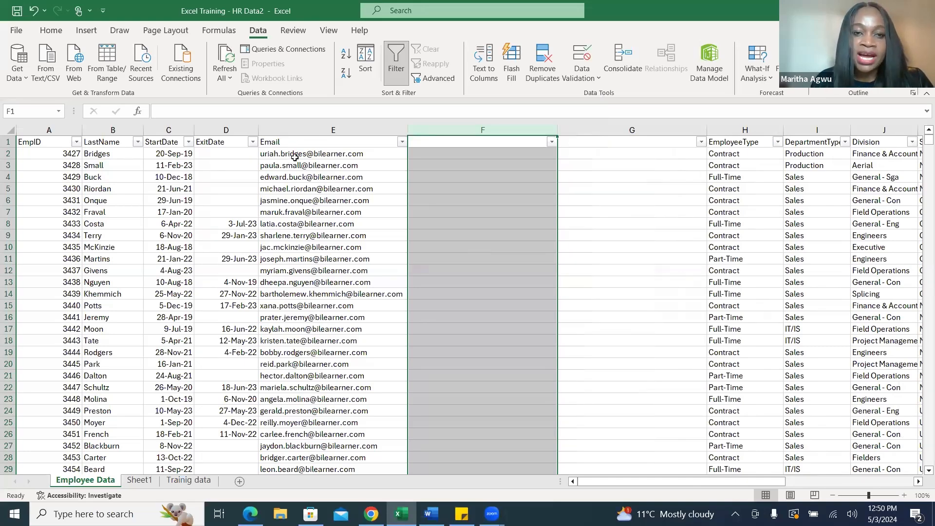
Start Text to Columns on the whole Email column, treating the data as Delimited.
click(116, 132)
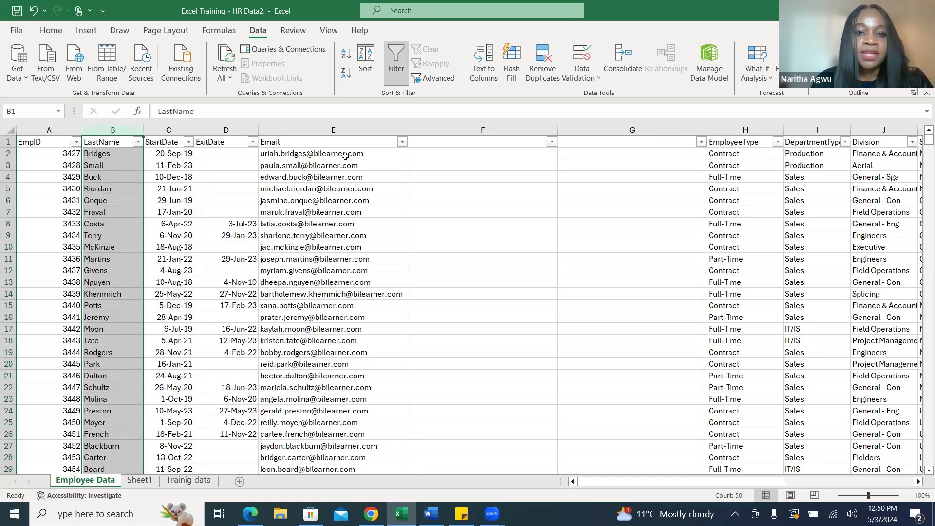
click(349, 129)
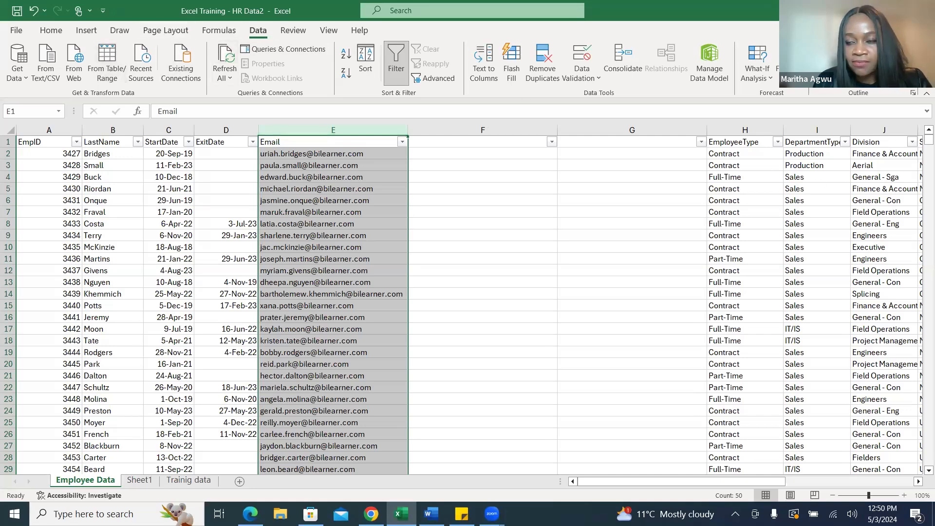
click(893, 11)
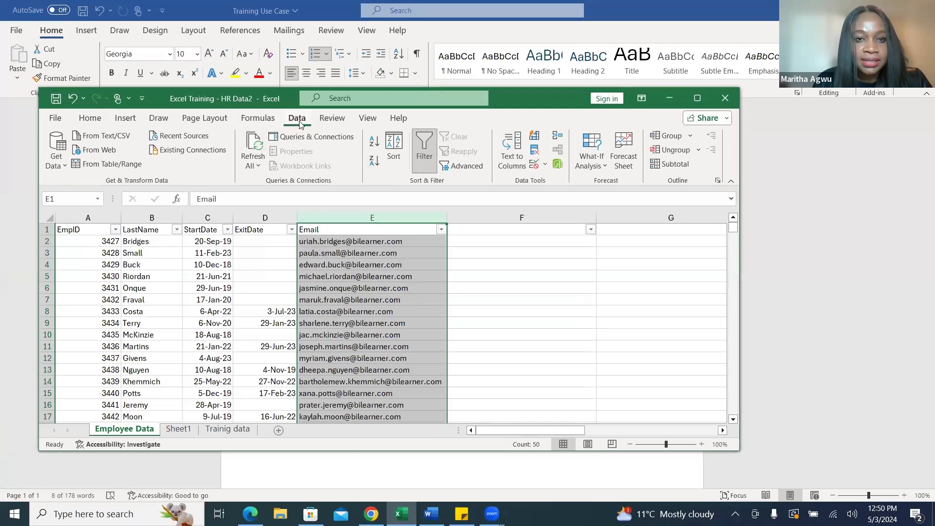
click(697, 99)
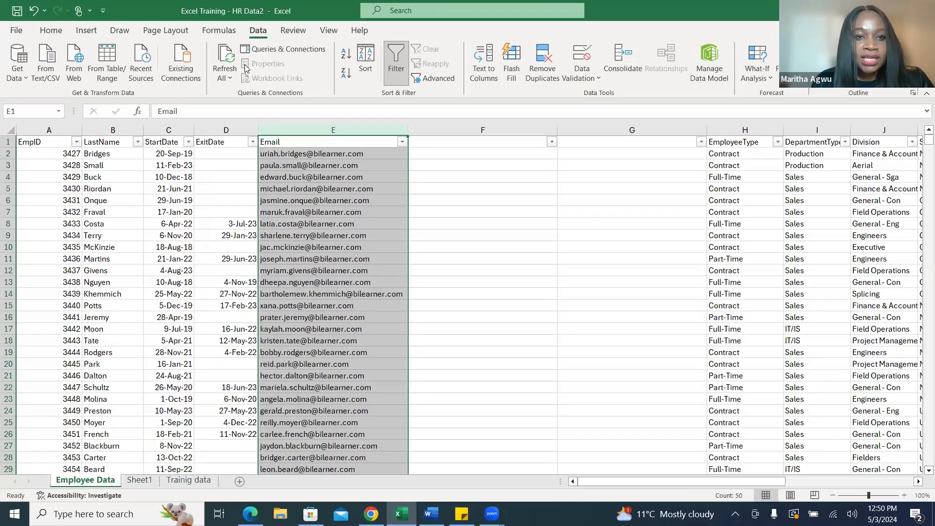
click(490, 62)
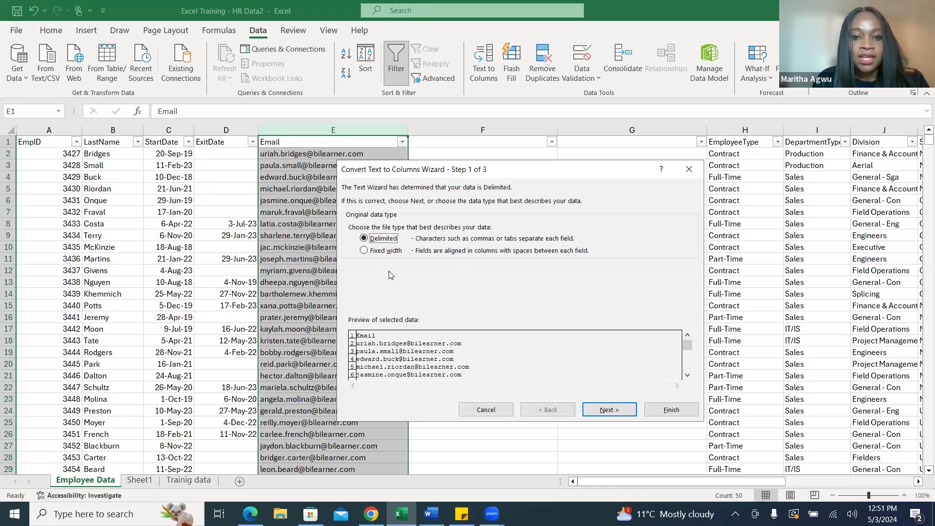
click(609, 410)
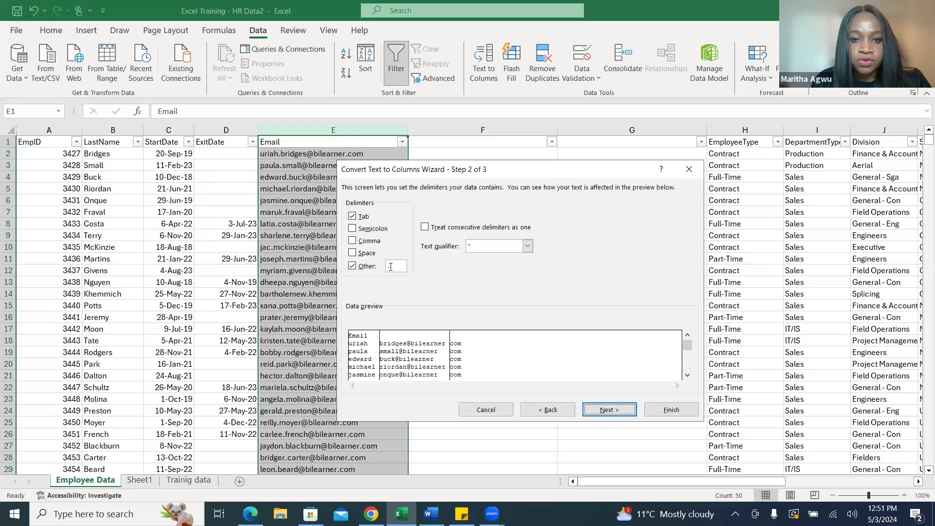
Split the emails with a period as the Other delimiter, keeping the General format and destination $E$1, and finish the conversion.
click(391, 267)
key(BackSpace)
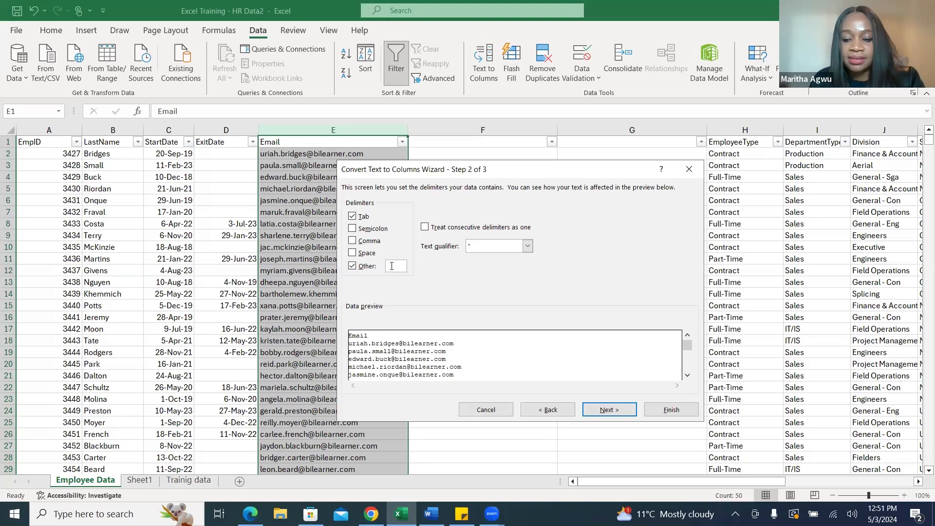
text(.)
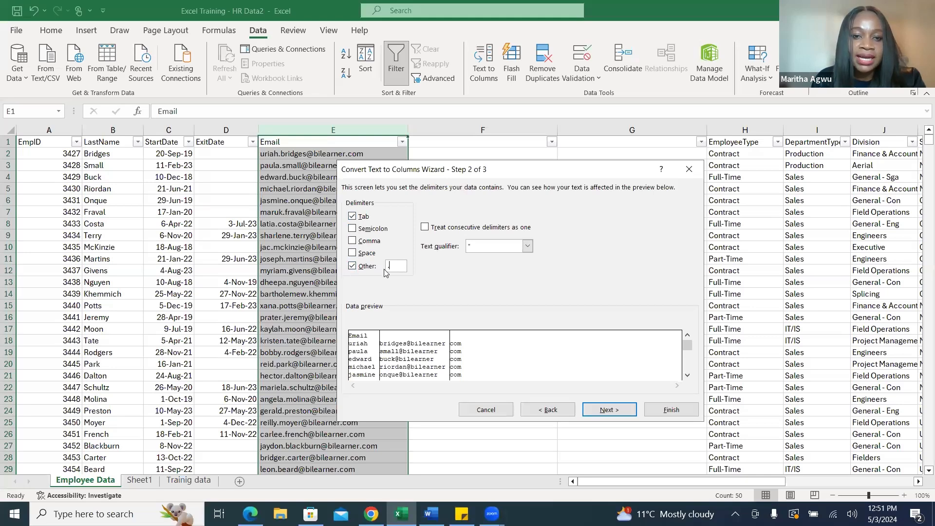
key(BackSpace)
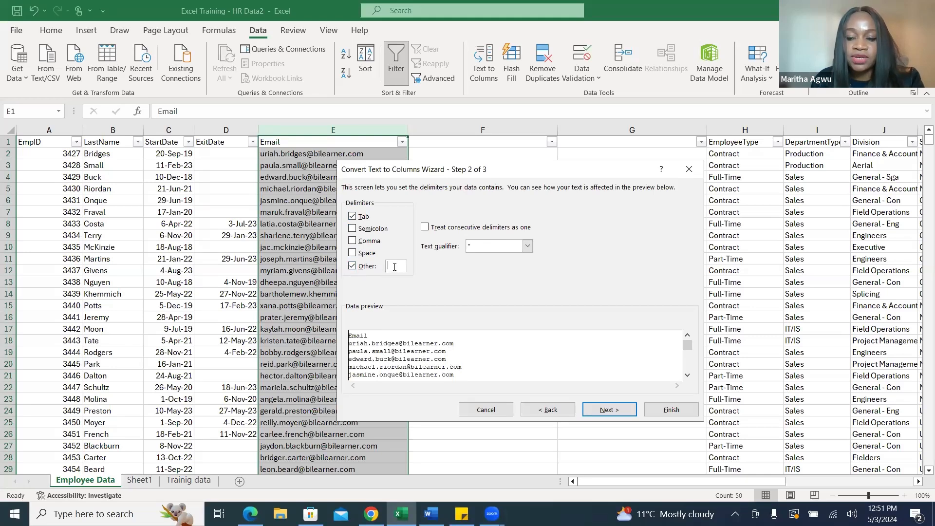
text(.)
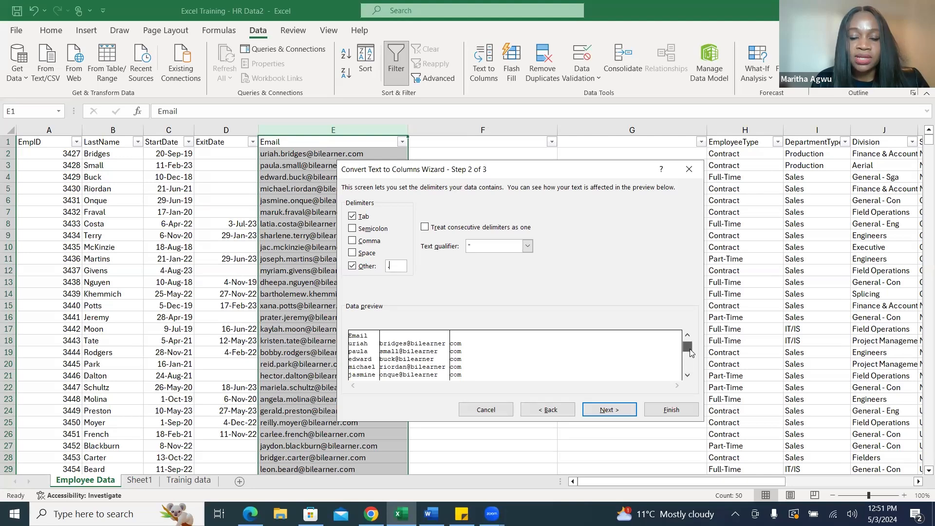
click(609, 411)
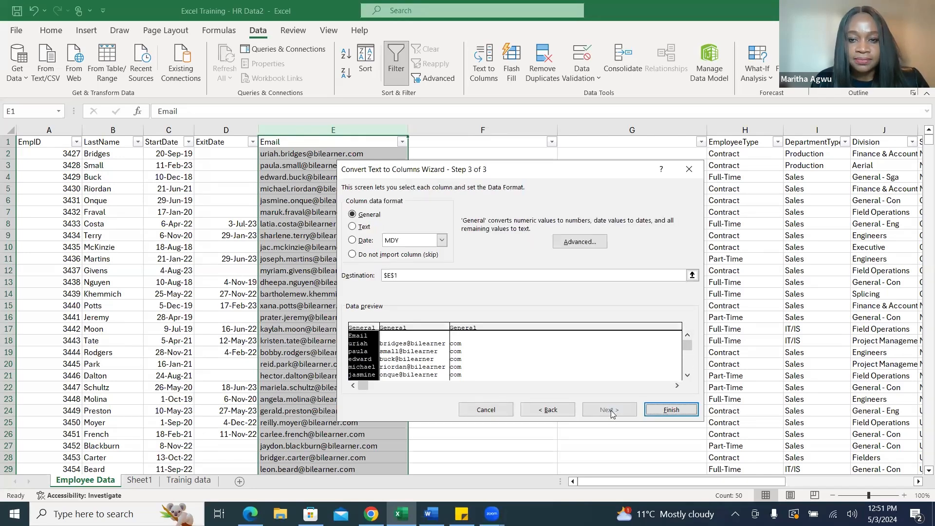
click(668, 409)
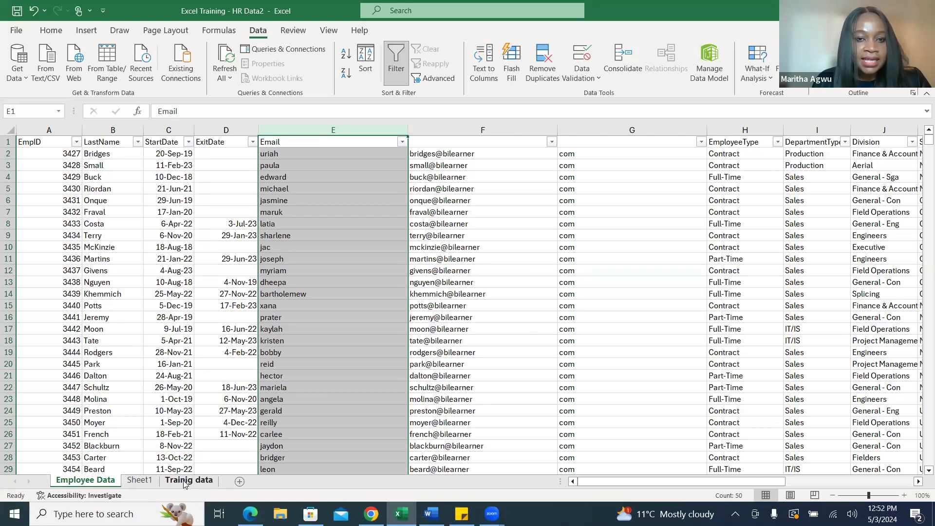
Review the performance score description metric in the Training Use Case document in Word, checking it against the Employee Data columns in Excel.
click(432, 515)
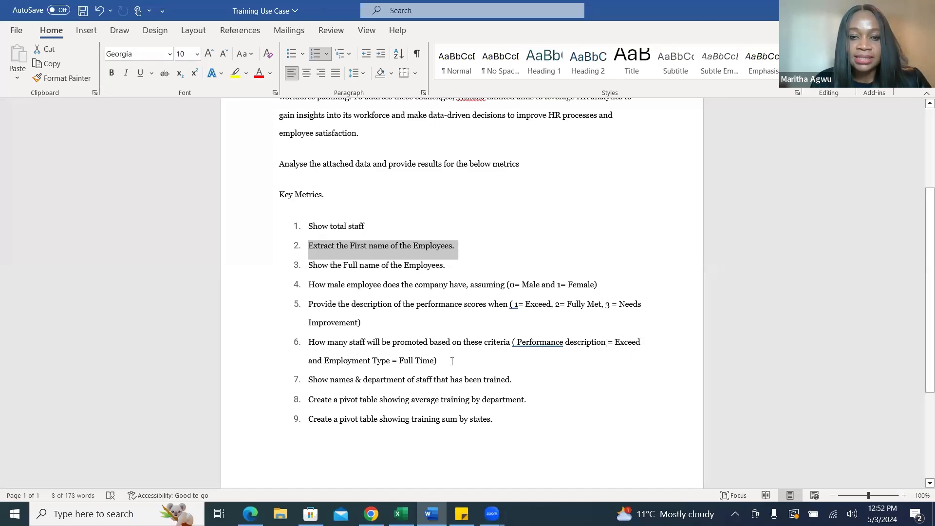
click(402, 513)
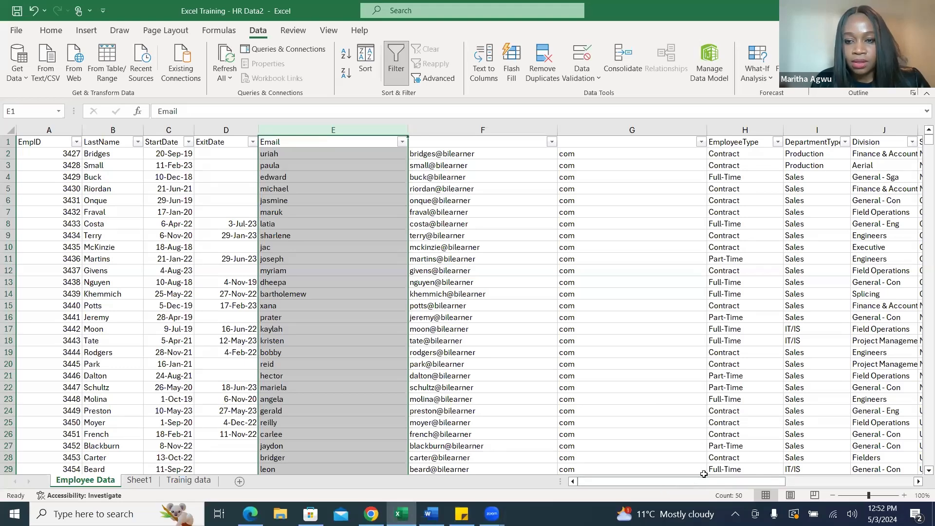
drag(690, 483, 825, 479)
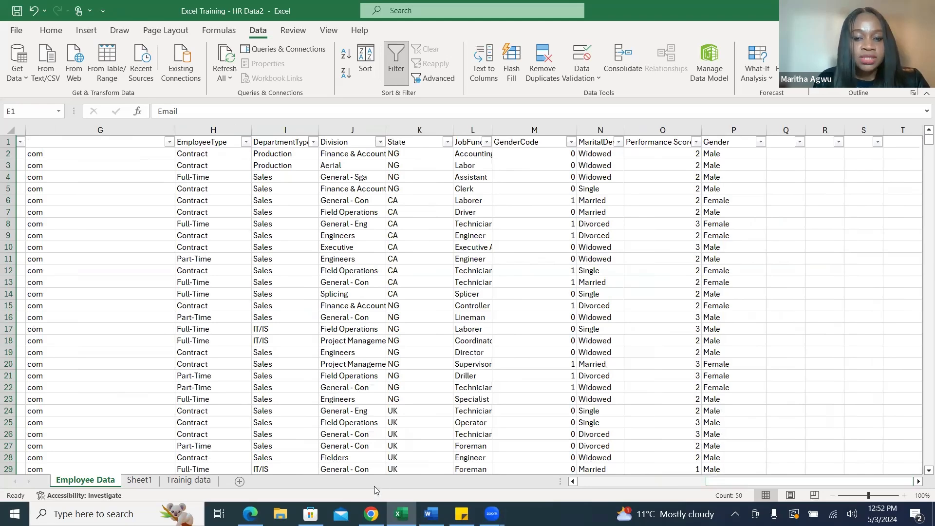
click(431, 514)
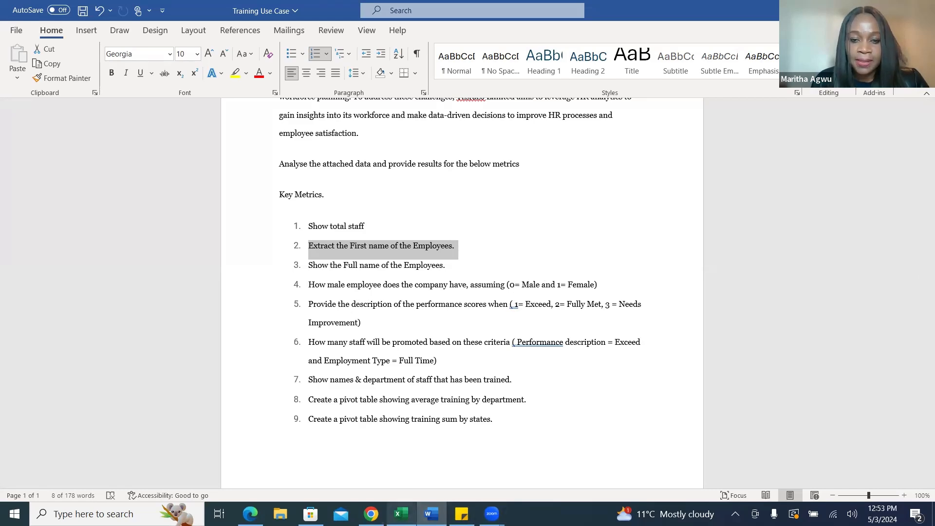
click(401, 514)
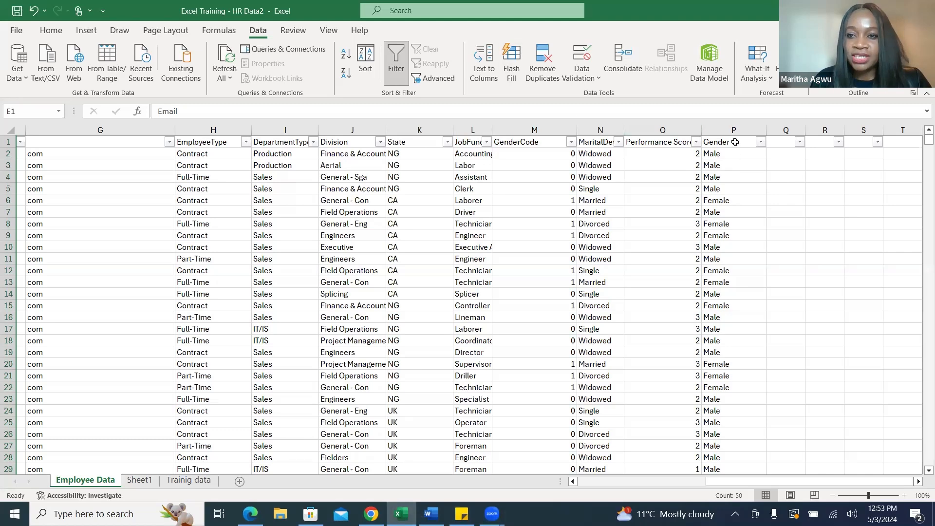
Widen column Q and enter the header Performance Description in Q1, beside the Gender column.
click(777, 141)
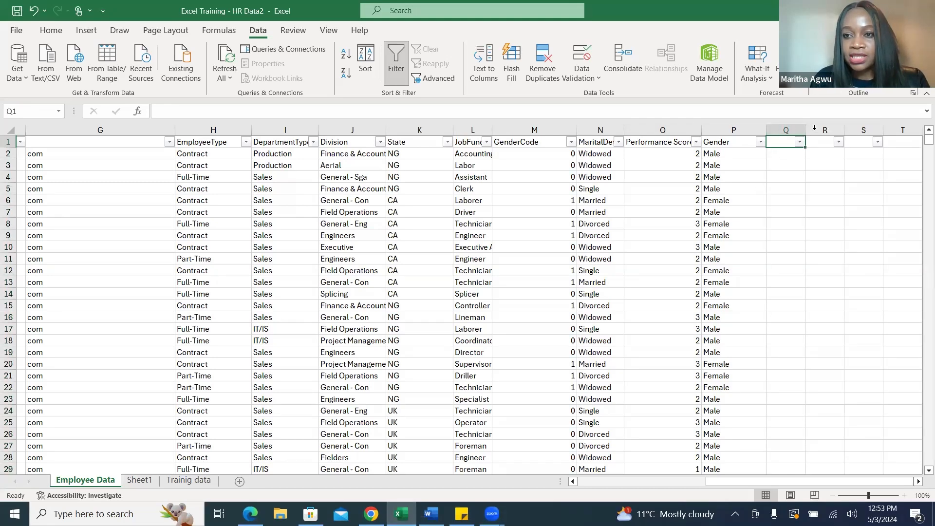
drag(805, 129, 860, 134)
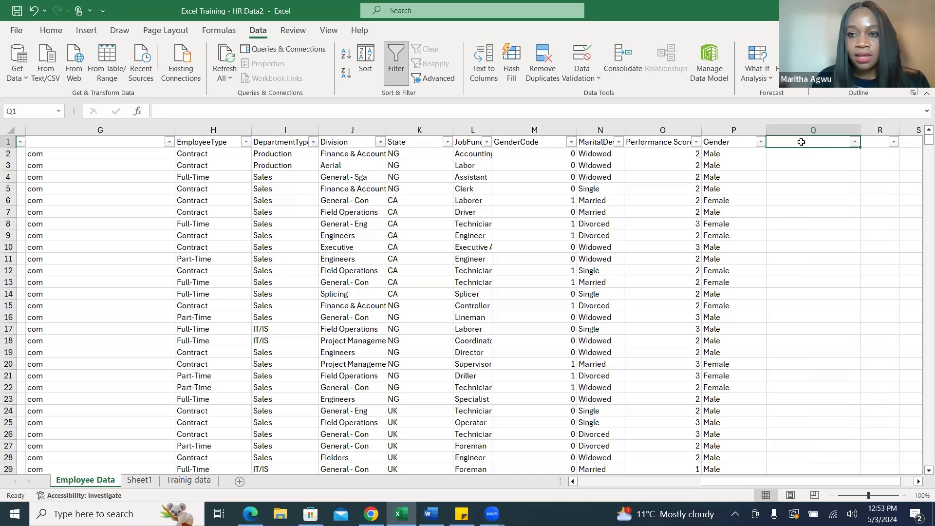
text(Pe)
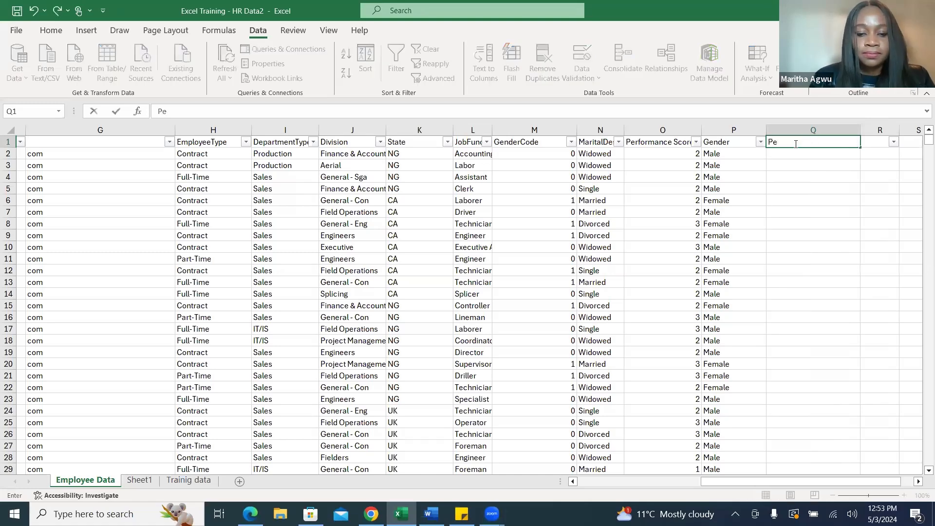
text(rformance )
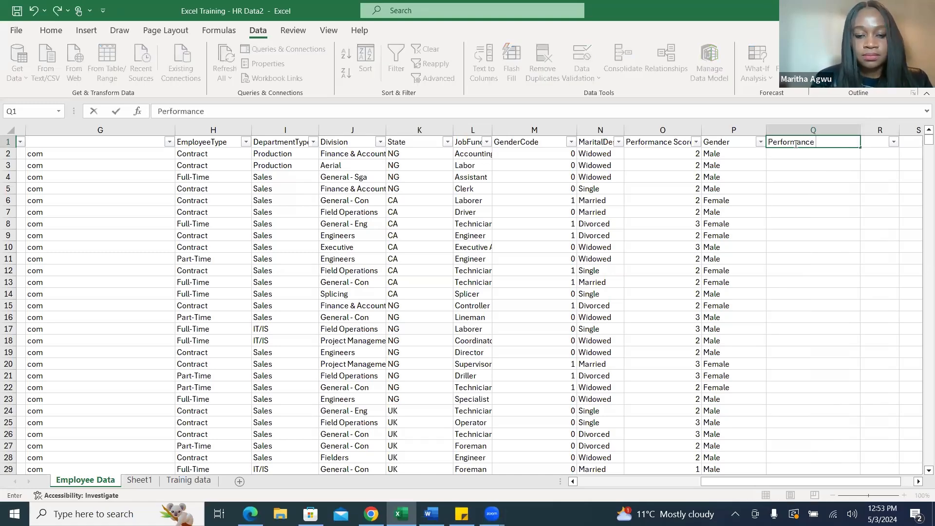
text(Descri)
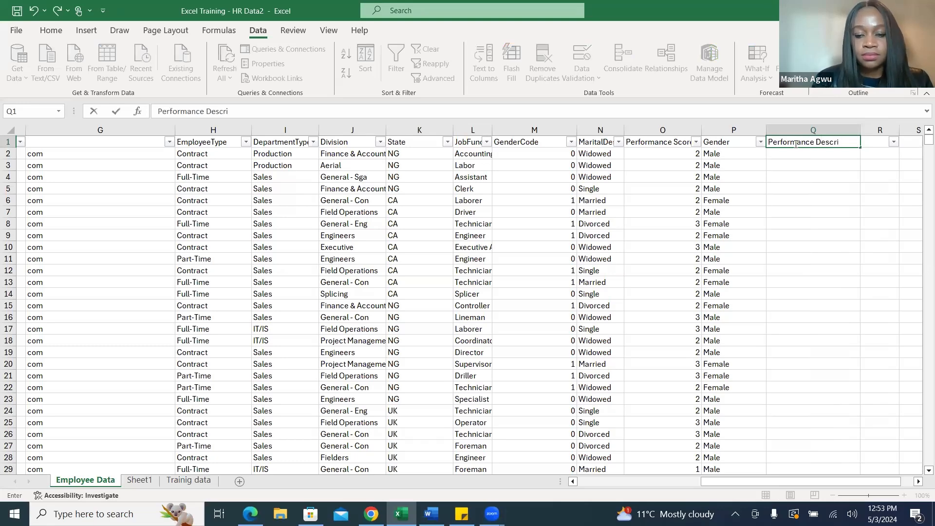
text(ption)
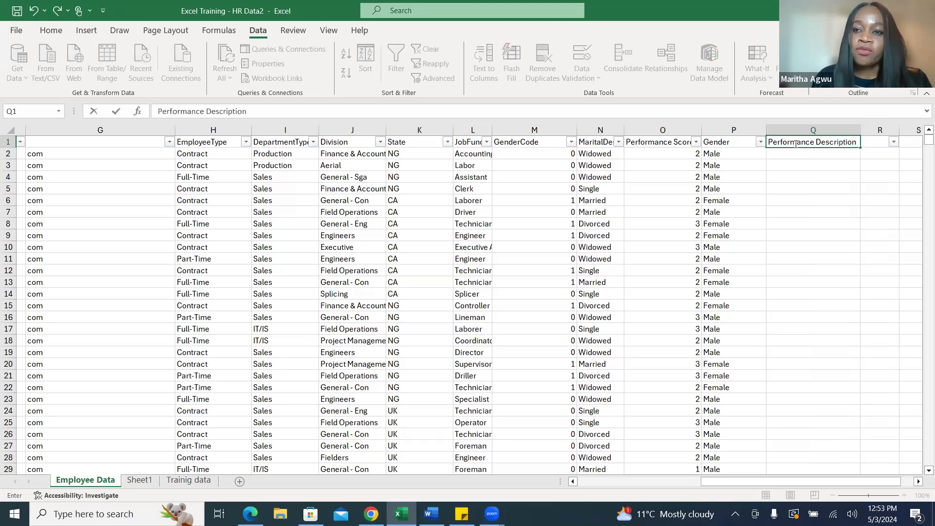
click(780, 155)
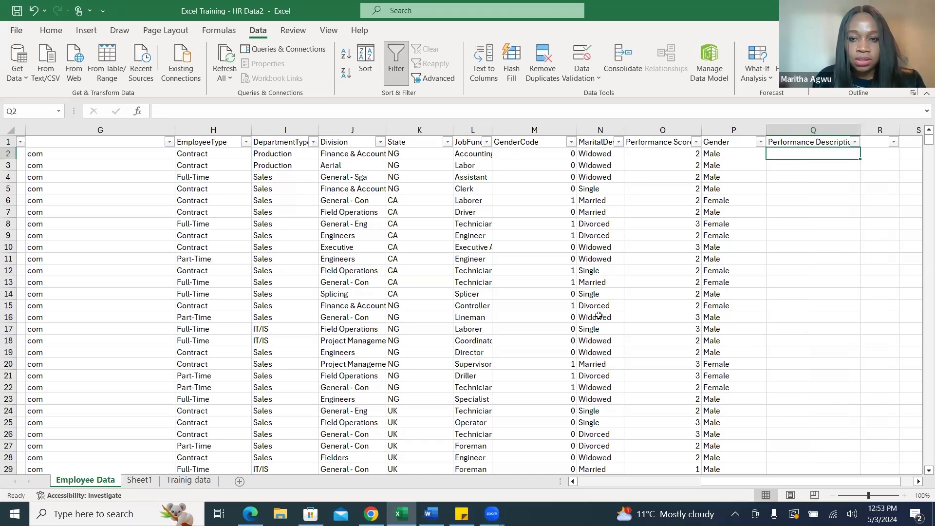
Check the score meanings in the Training Use Case document in Word against the Performance Score column, and return to Excel.
click(674, 130)
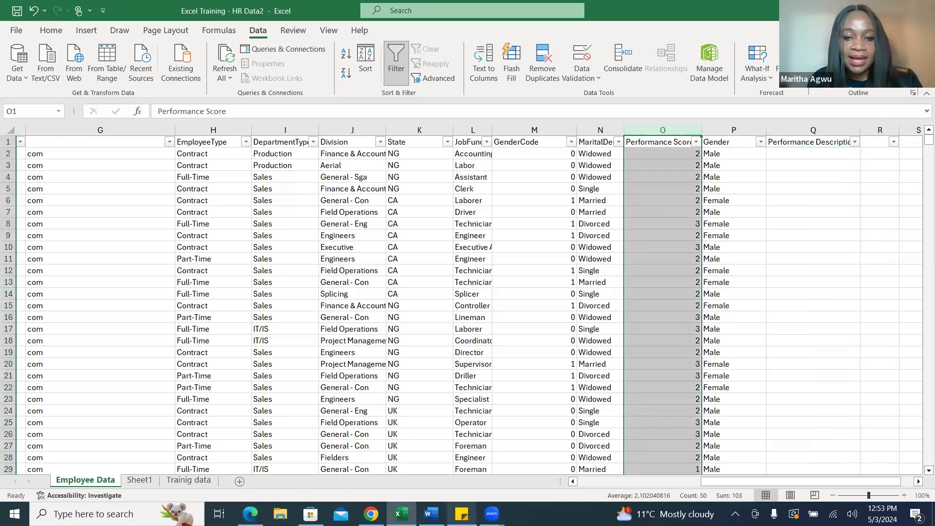
click(431, 513)
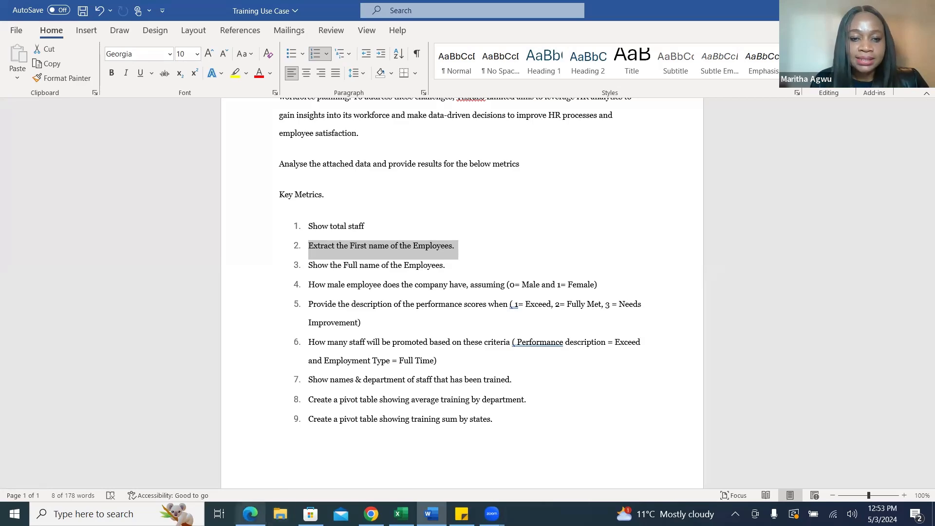
click(401, 514)
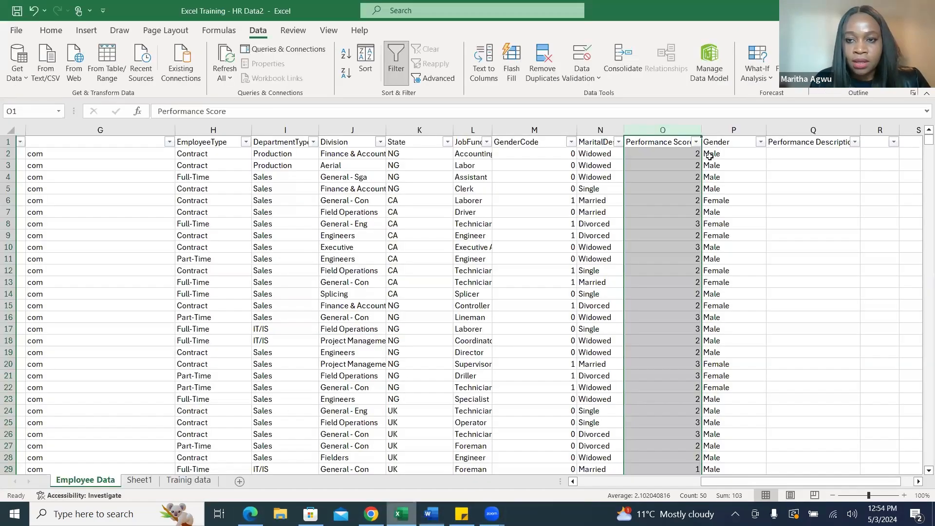
Start an IF formula in Q2 that tests whether the performance score in O2 equals 1 and returns "Exceed" when true.
click(802, 154)
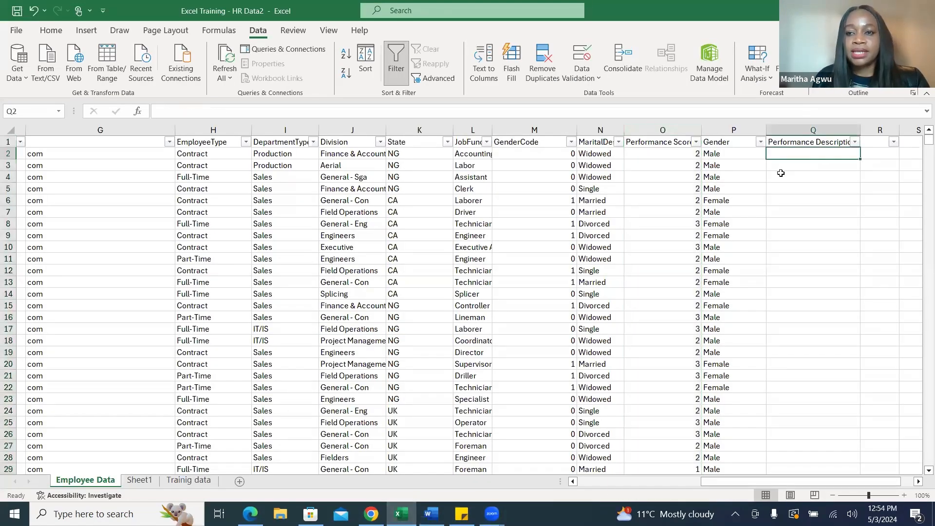
text(=)
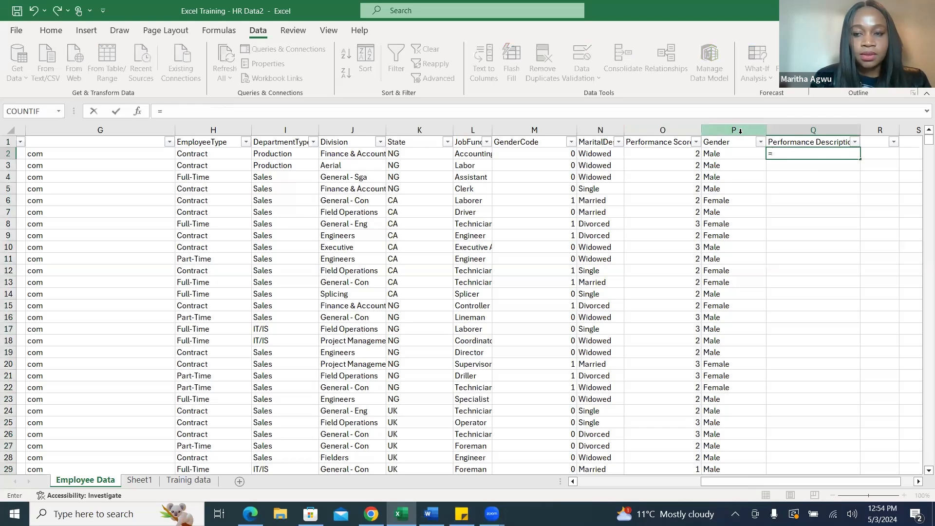
text(if)
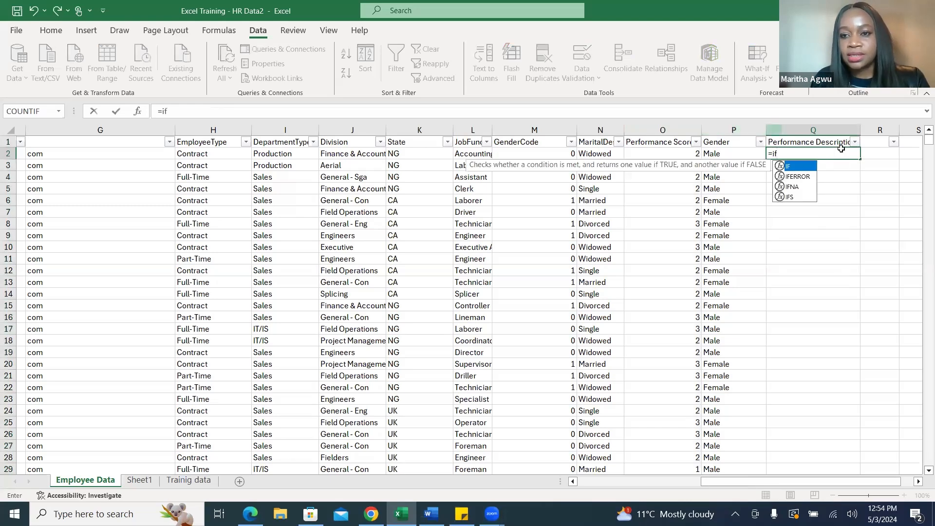
double_click(798, 168)
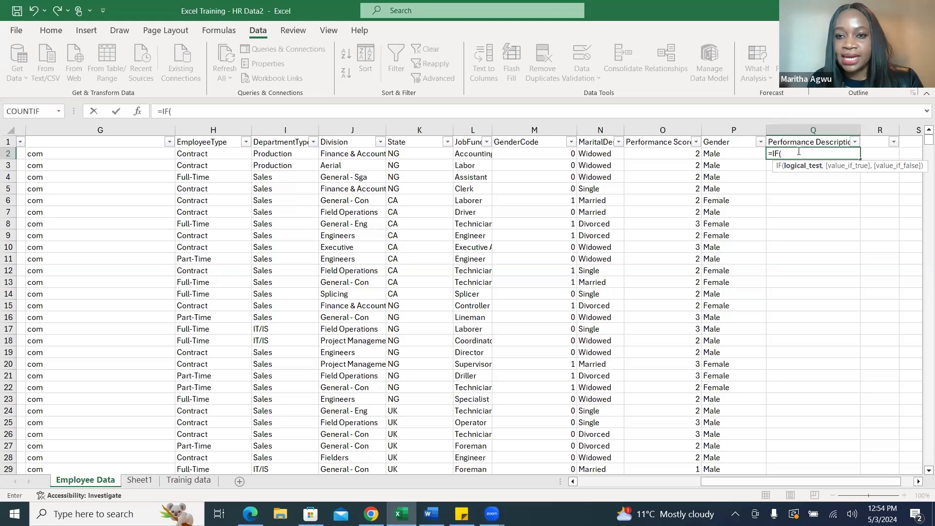
click(663, 154)
text(=)
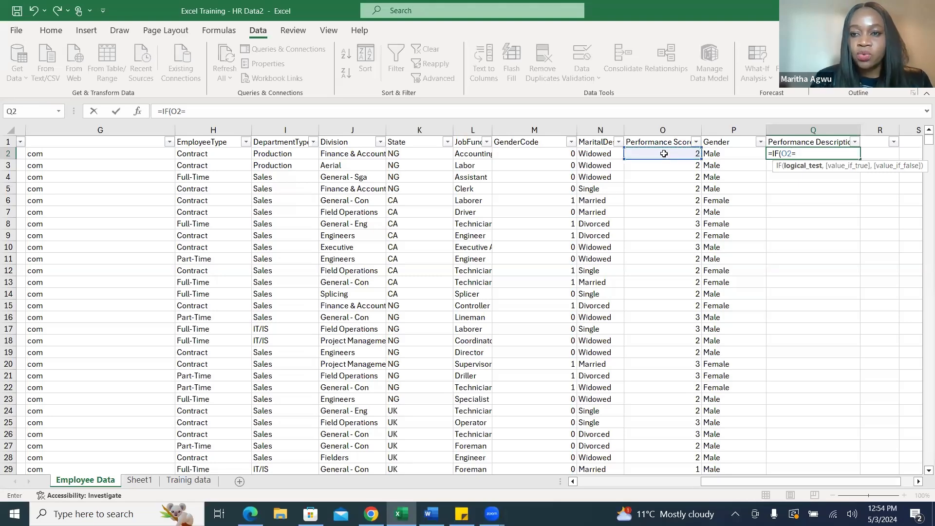
text(1)
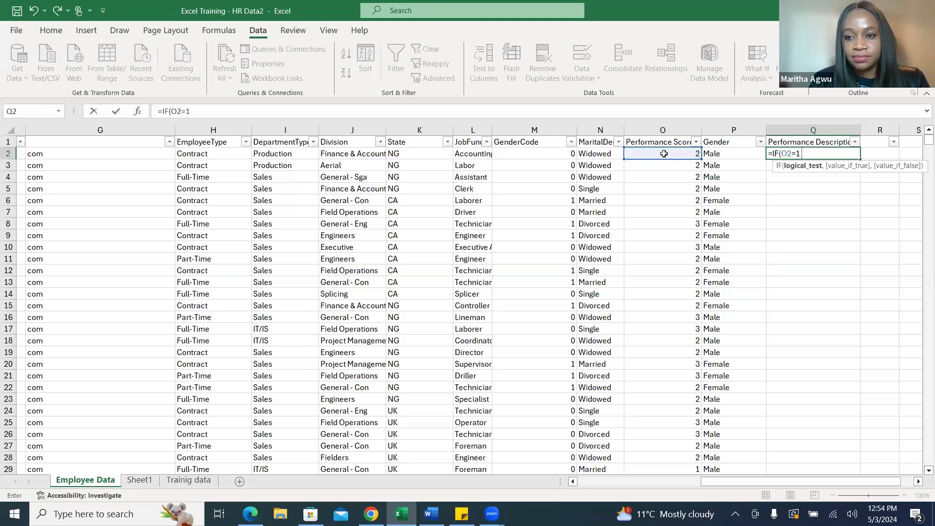
text(,)
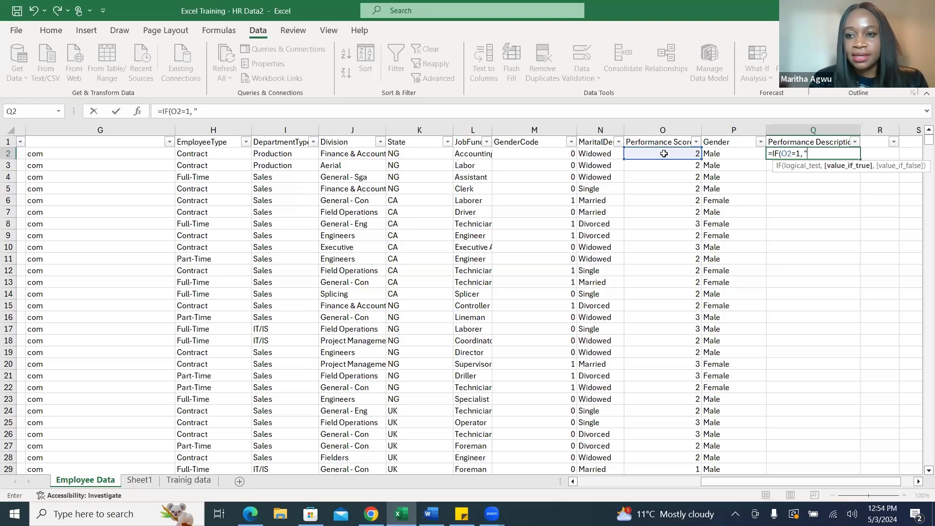
text("E)
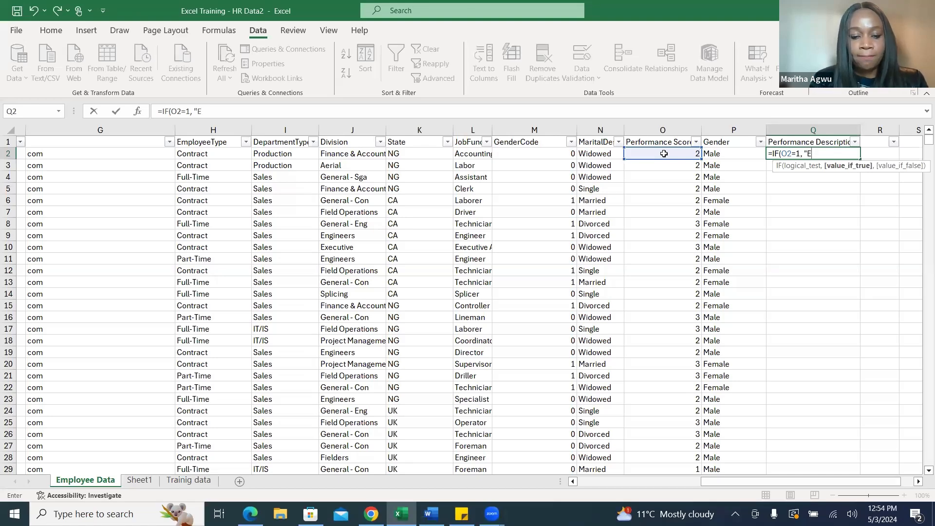
text(xceed)
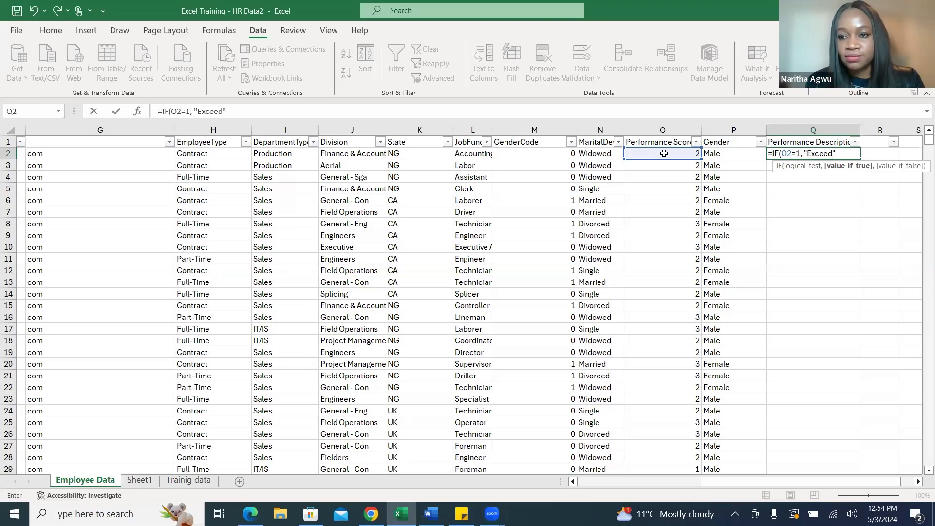
text(",)
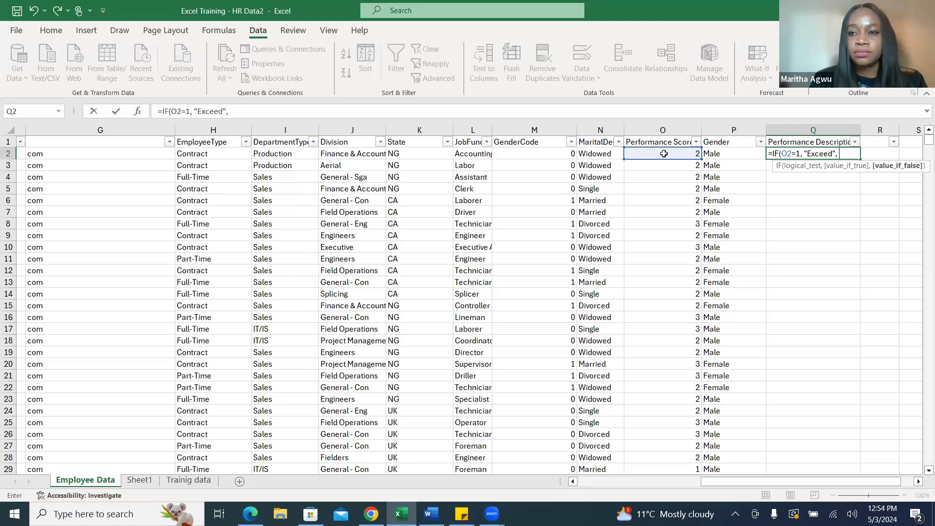
Nest a second IF as the formula's false value, testing whether O2 equals 2.
text(if)
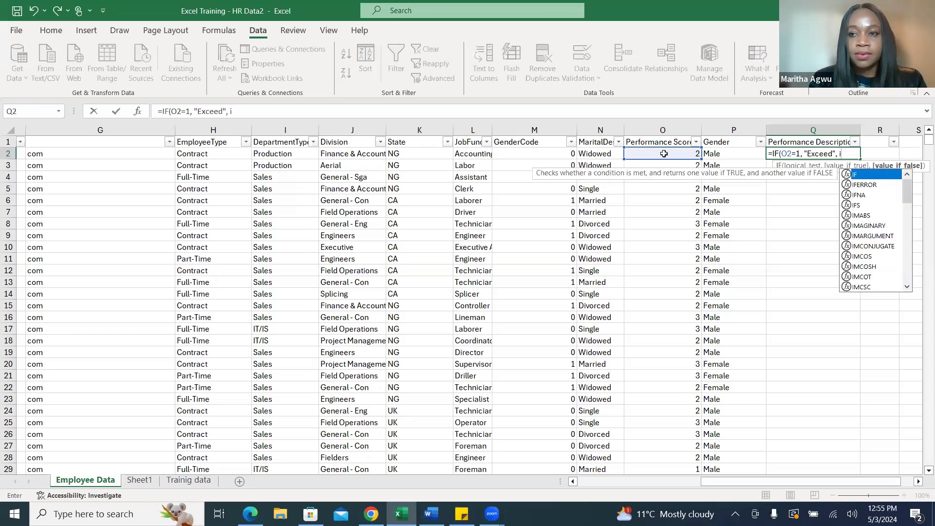
click(868, 177)
double_click(868, 176)
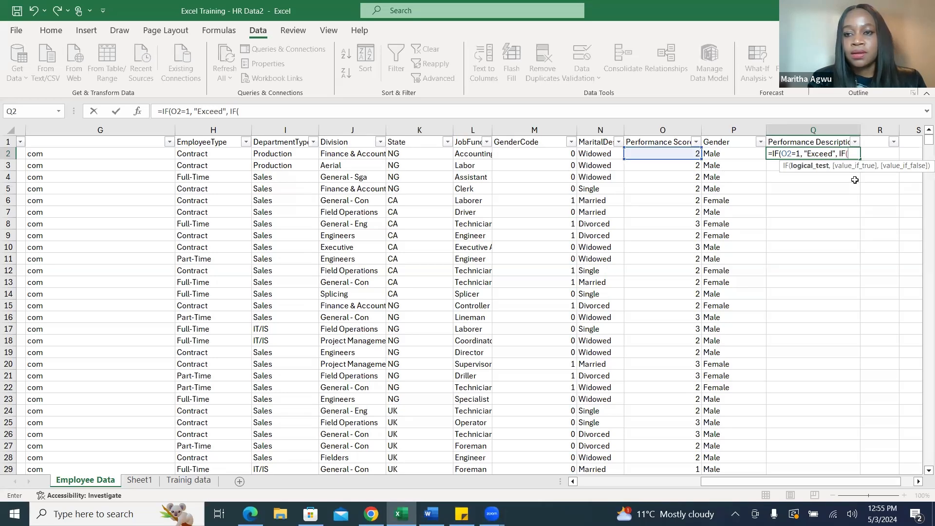
click(676, 155)
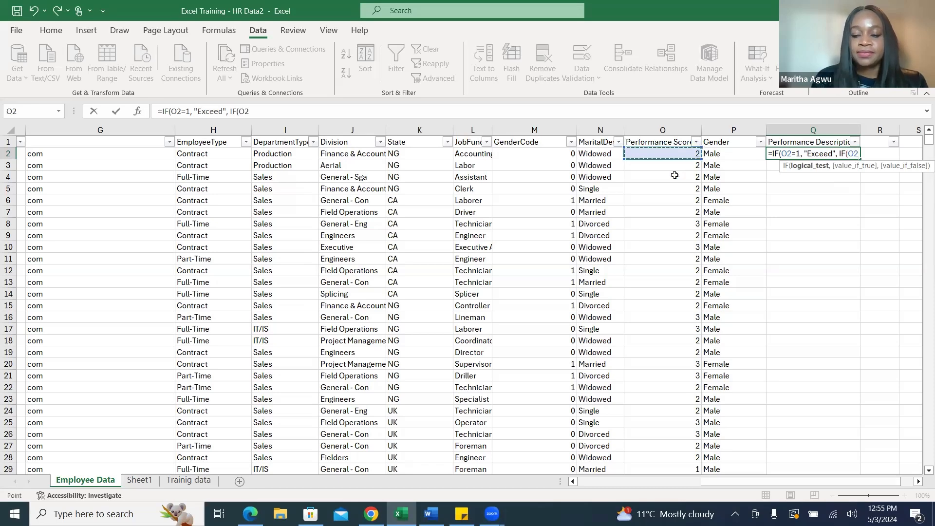
text(=)
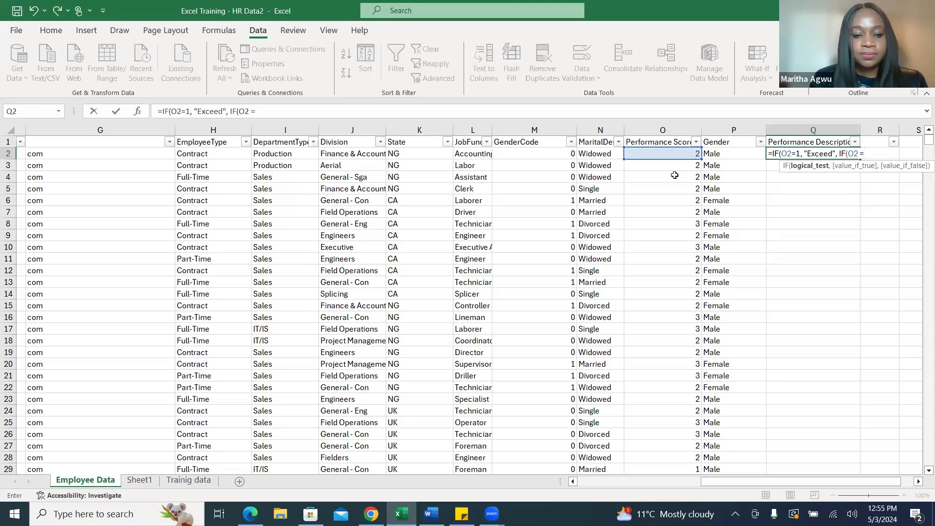
text(2)
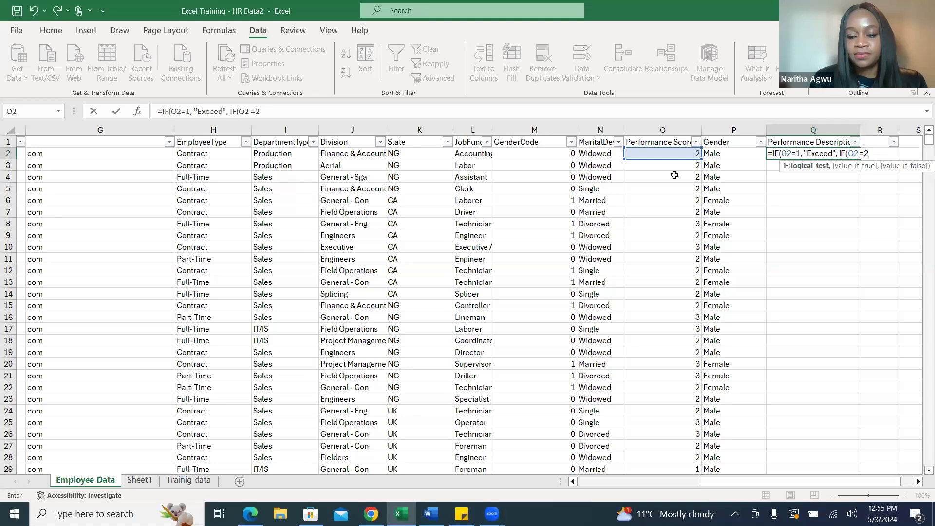
text(,)
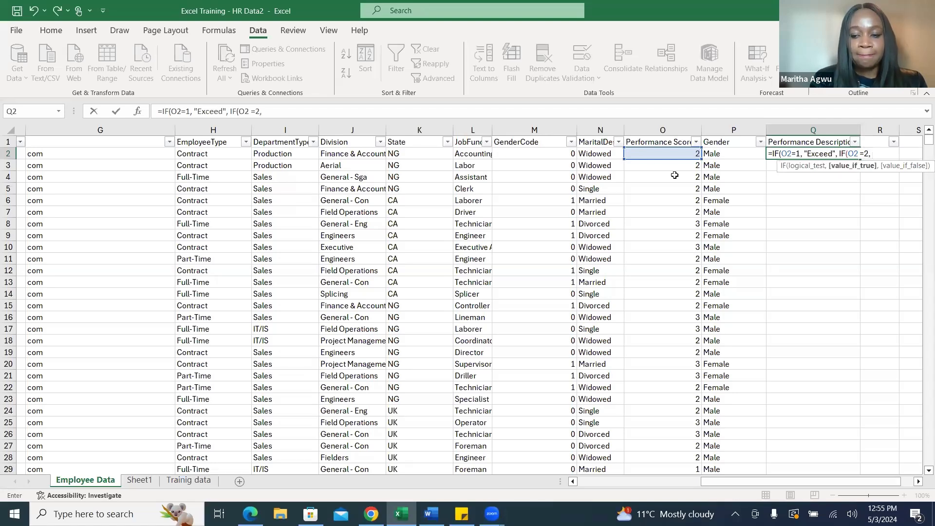
text( ")
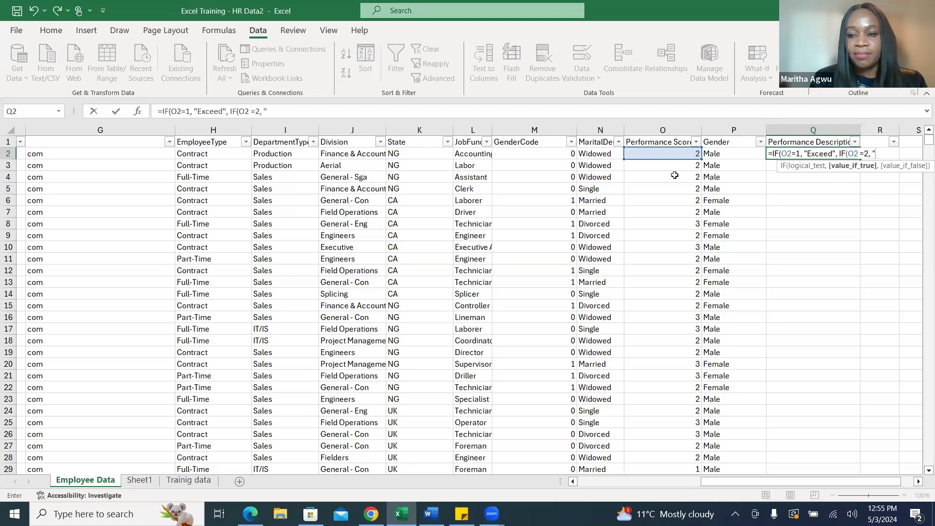
text(F)
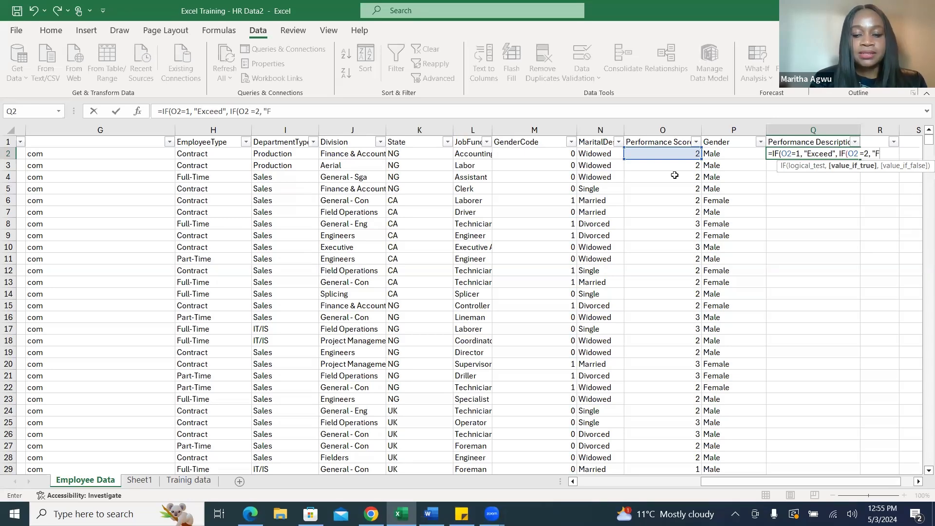
text(ully)
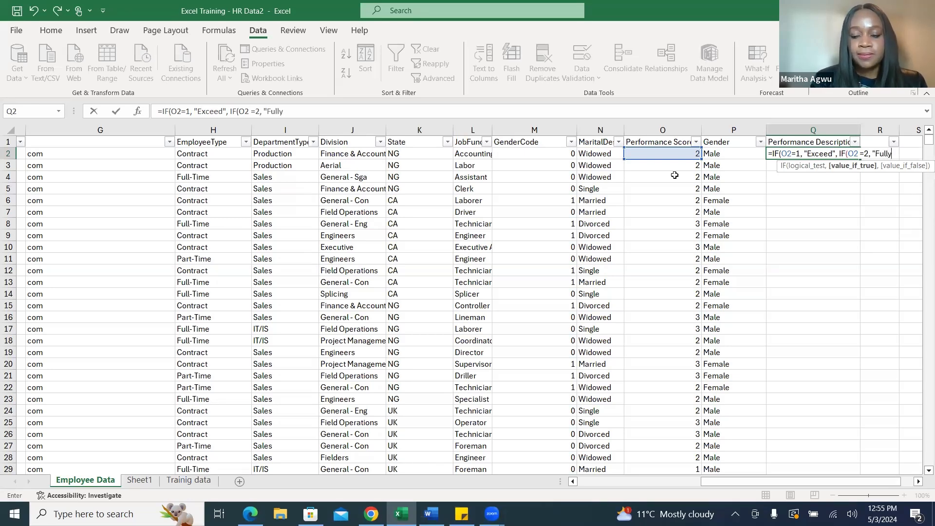
text(Met)
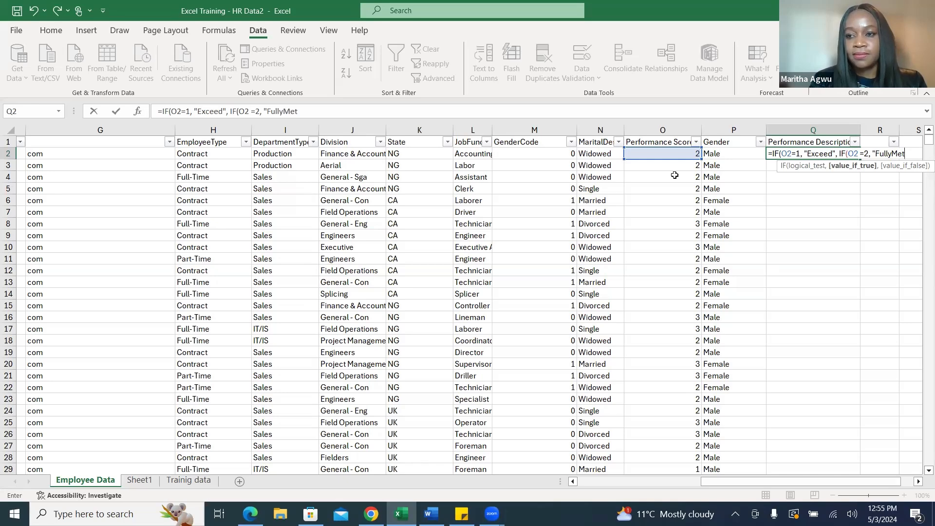
Enter "Fully Met", with a space between the words, as the nested IF's value when true.
key(BackSpace)
key(BackSpace)
key(BackSpace)
text(Met)
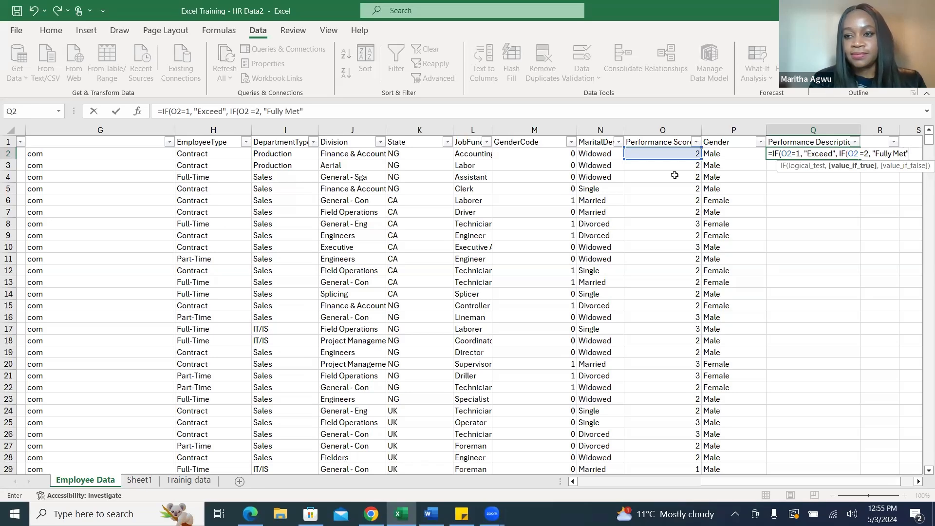
text(",)
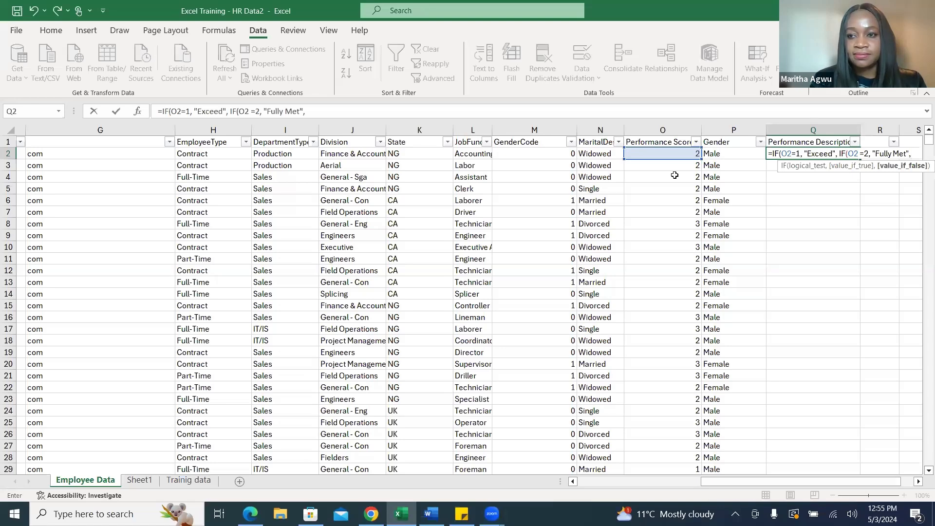
text(")
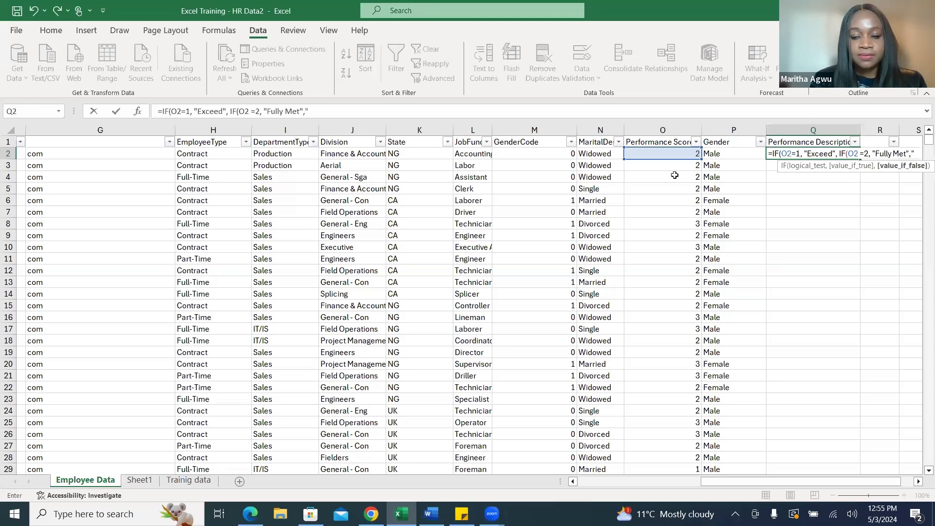
text(Need)
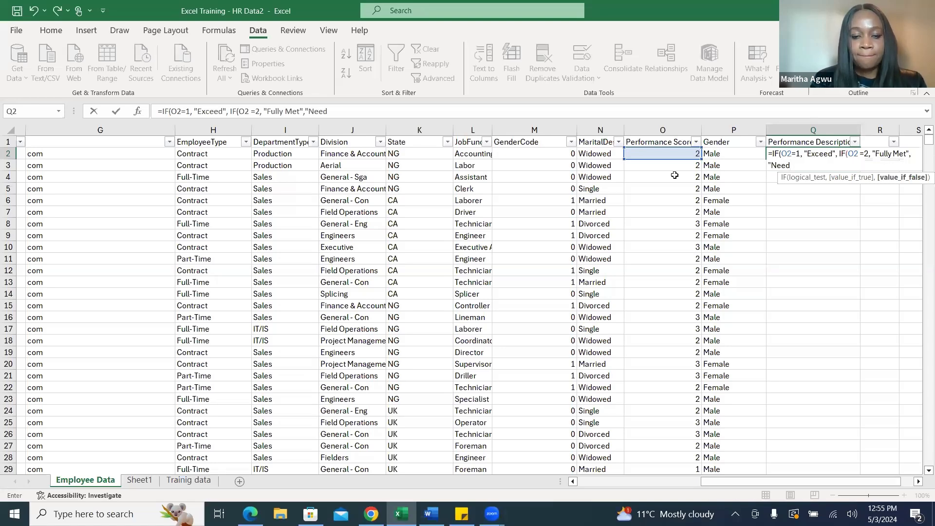
text(s Imp)
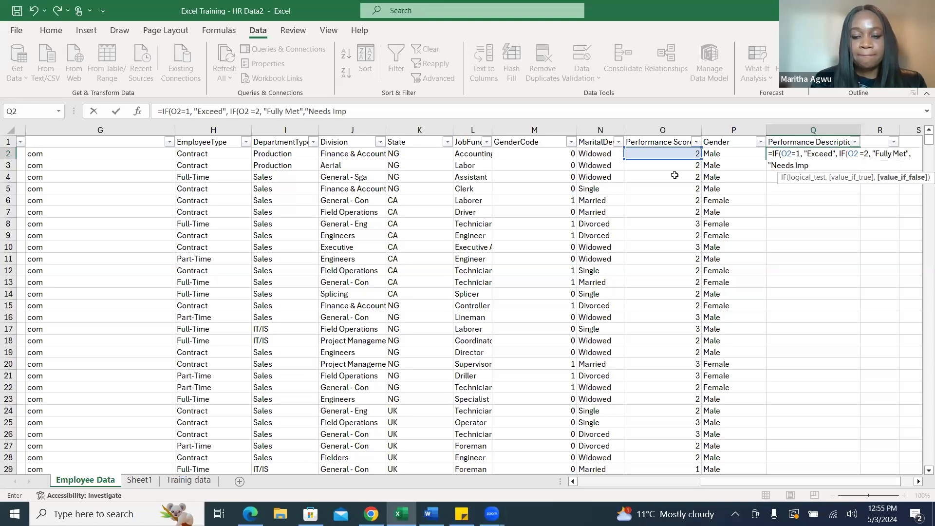
text(rovement)
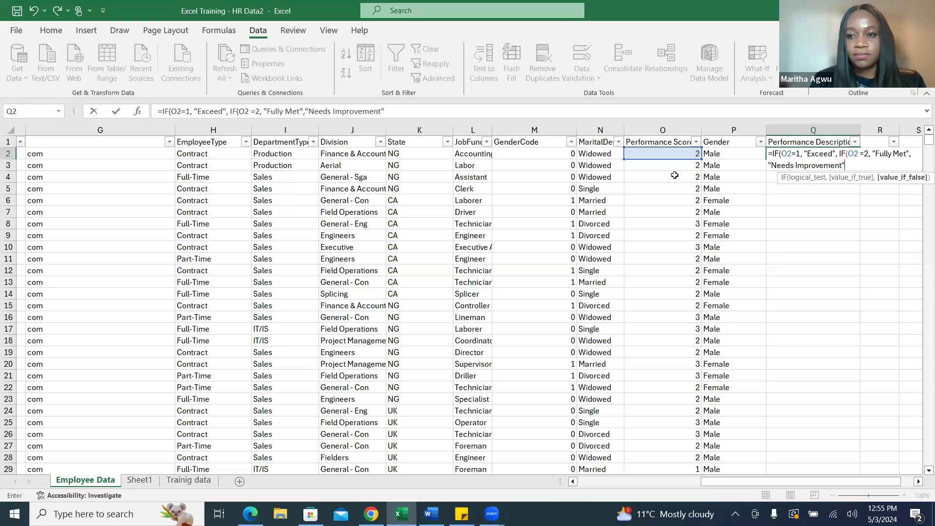
text("))
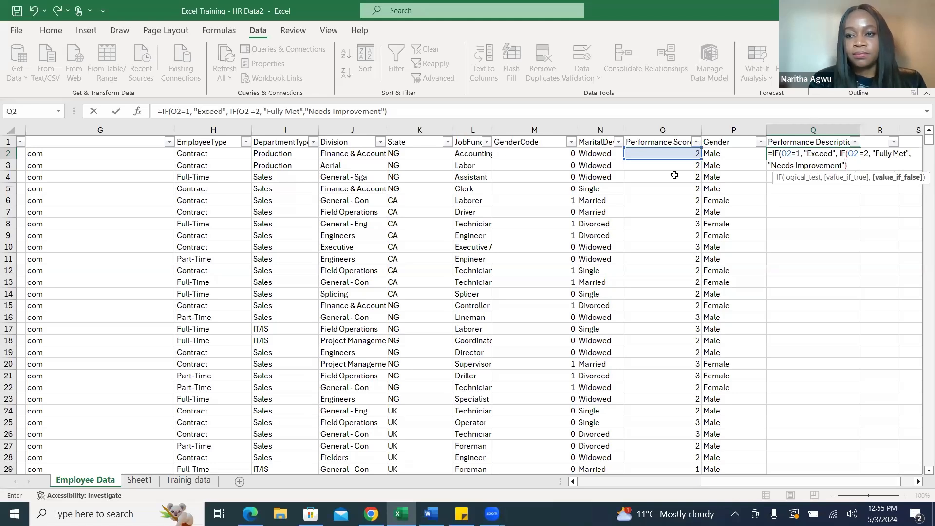
text())
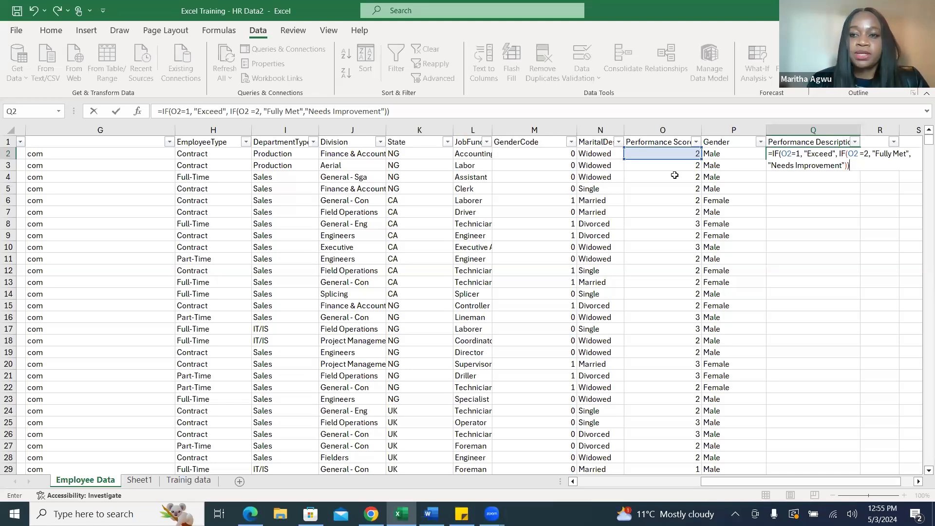
Enter "Needs Improvement" as the nested IF's false value, close both functions and commit the formula in Q2.
key(Return)
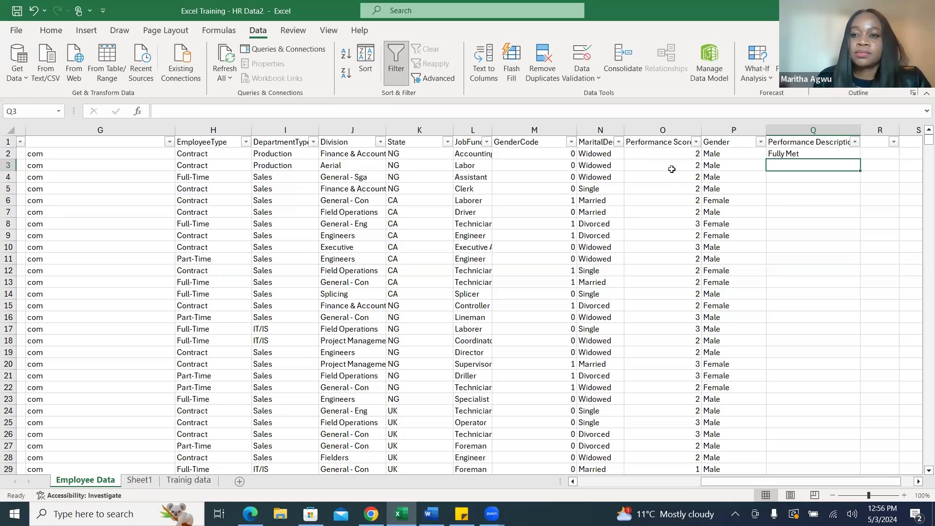
Fill the Q2 formula down the Performance Description column for all employee rows.
click(801, 154)
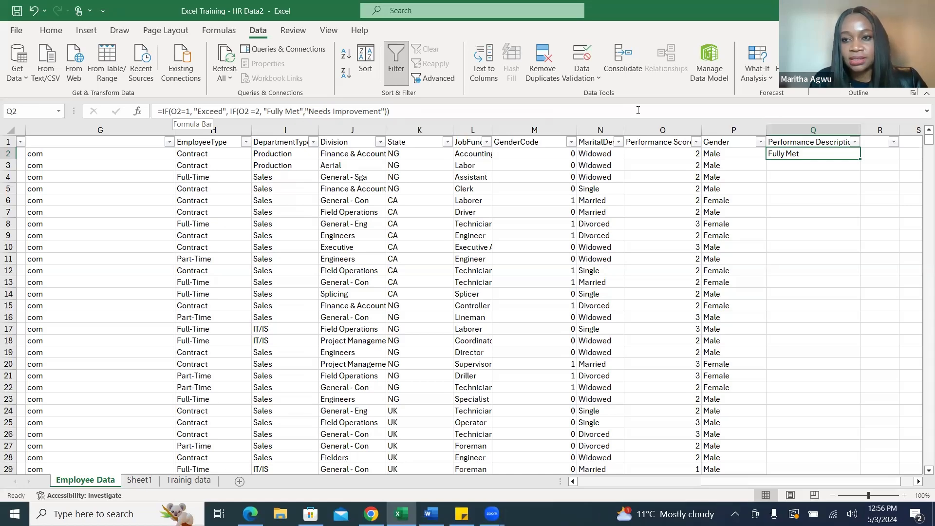
drag(862, 159, 861, 159)
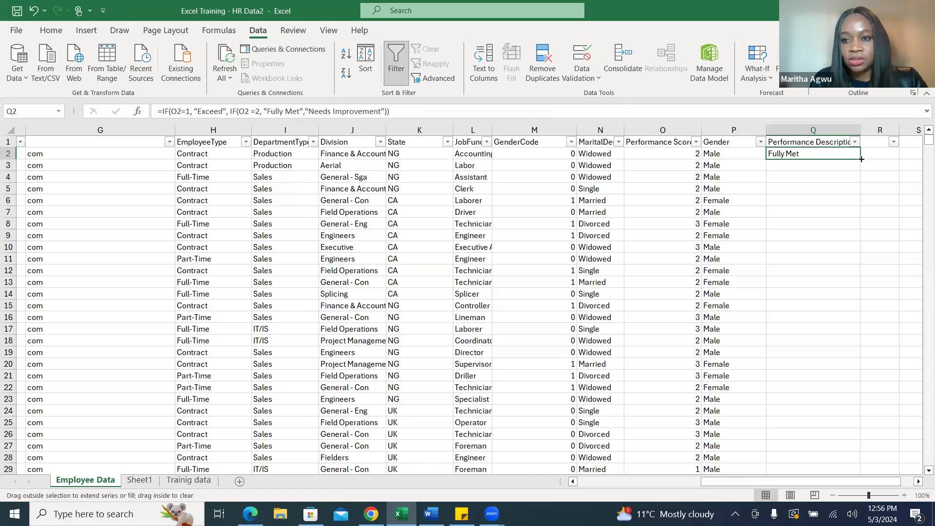
double_click(861, 159)
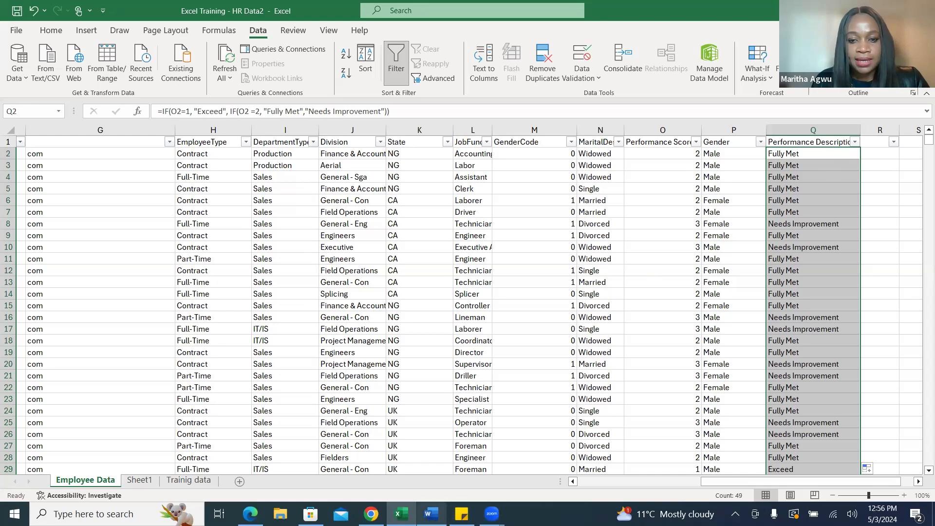
Check the staff promotion criteria in the Training Use Case document in Word, and return to the HR workbook in Excel.
click(431, 513)
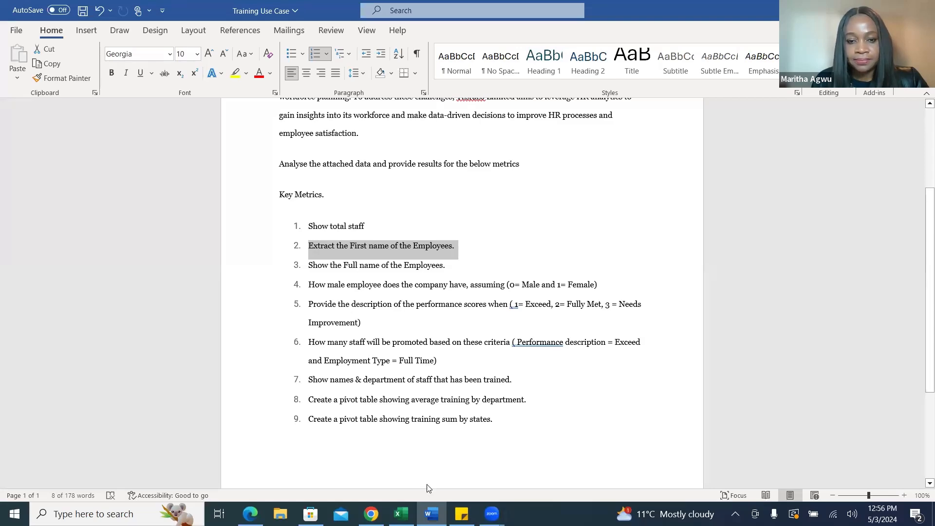
mouse_move(401, 513)
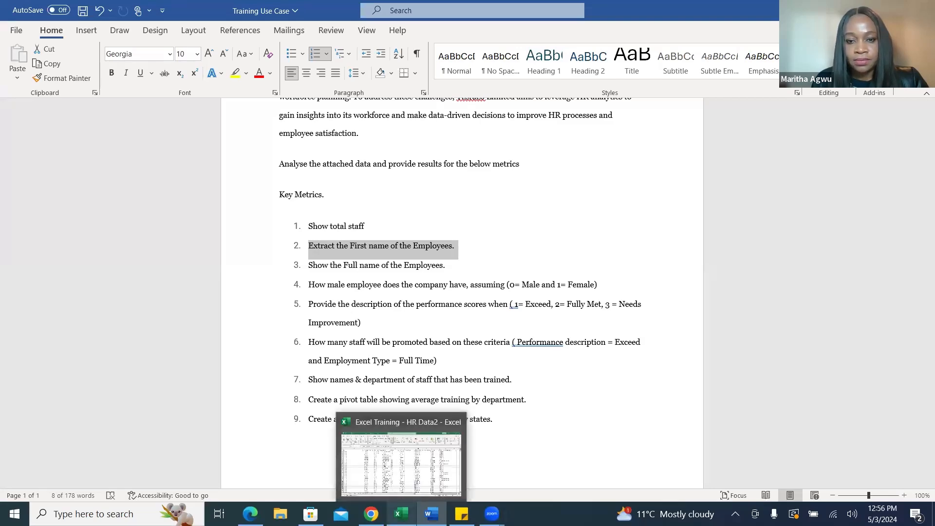
click(409, 481)
Widen column R beside Performance Description and enter the heading "Promotion" in R1.
drag(805, 485, 816, 483)
drag(842, 131, 876, 132)
click(831, 142)
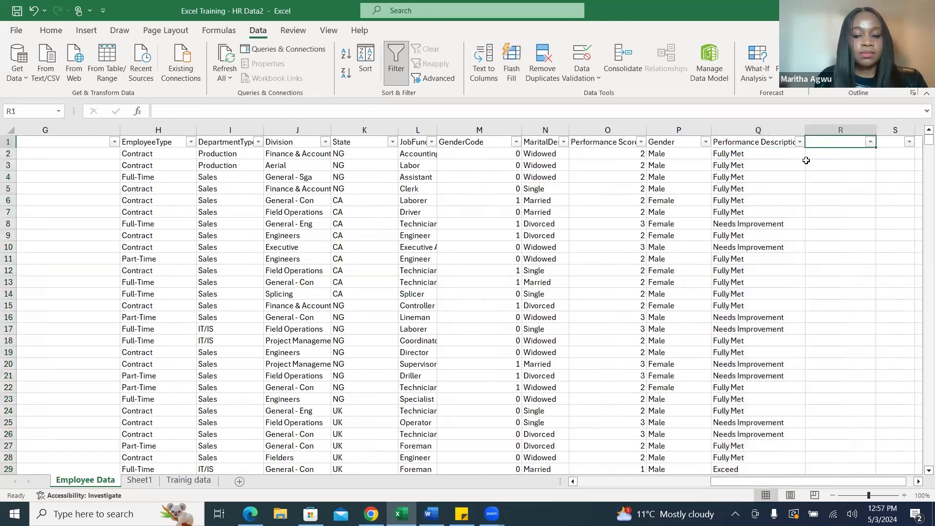
text(P)
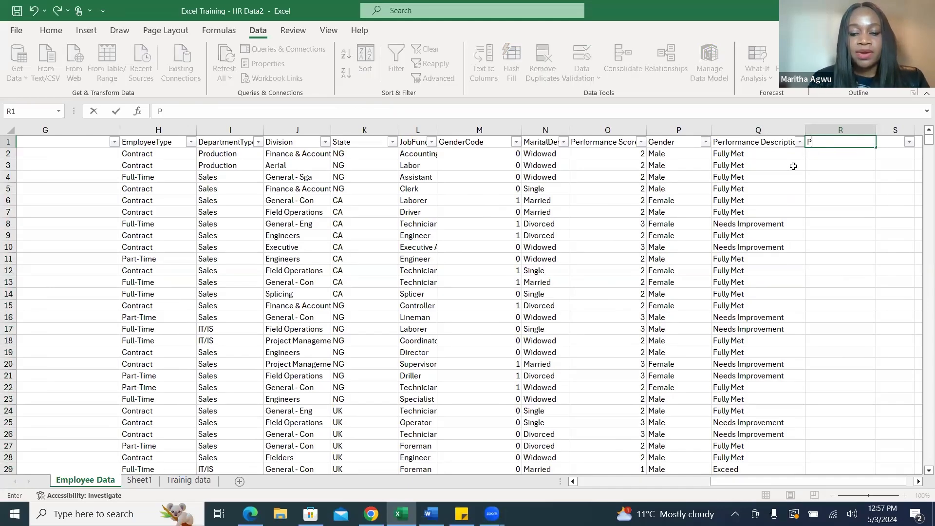
text(romotion)
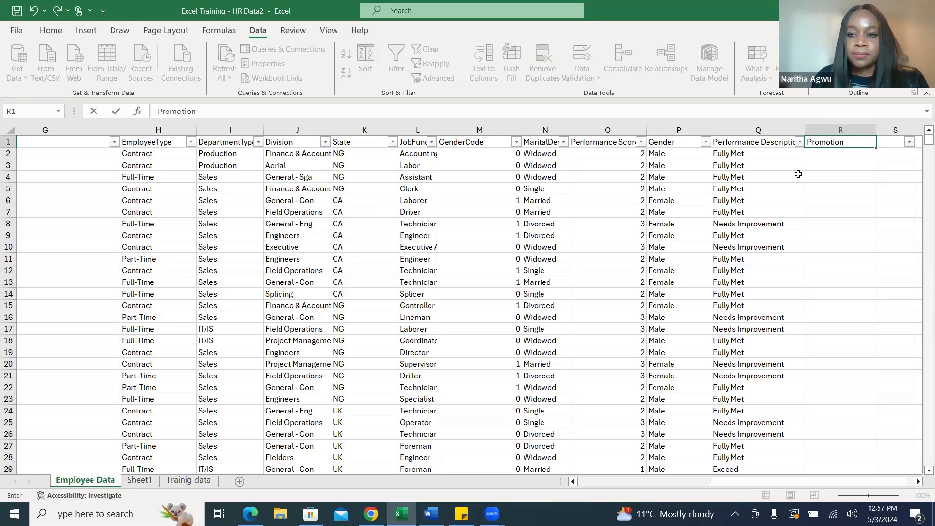
Start an IF formula in R2 with a nested AND function as its logical test.
click(824, 154)
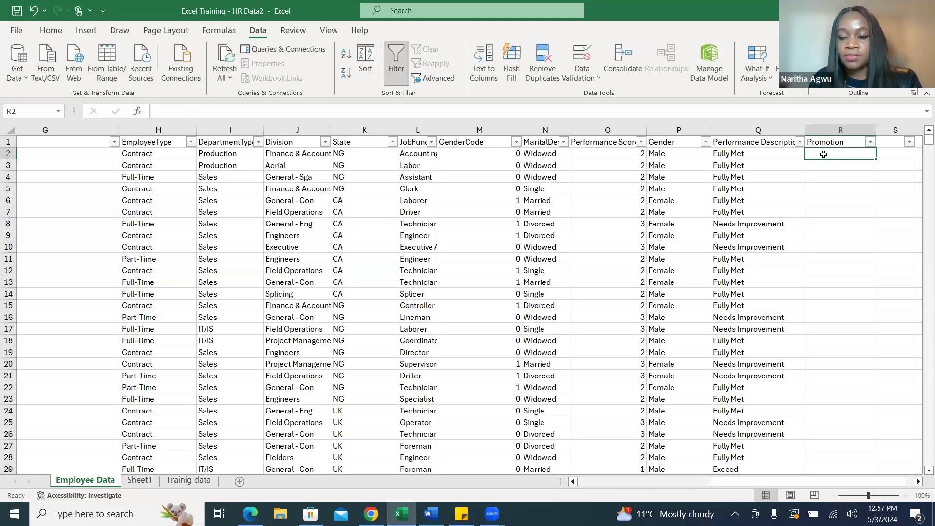
text(=)
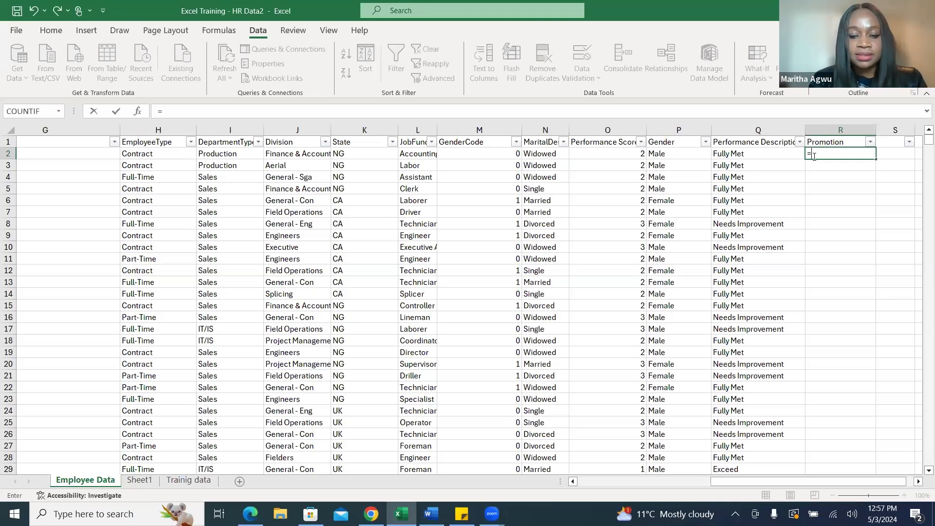
text(if)
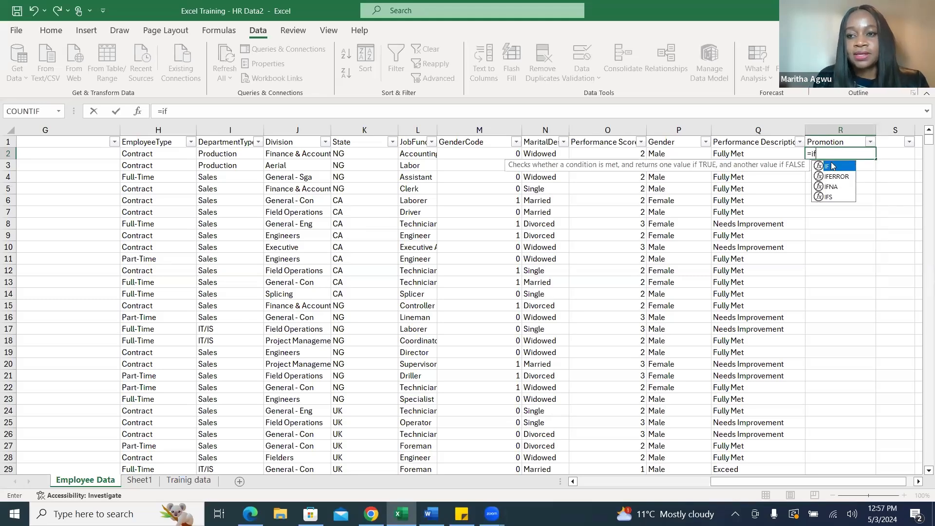
double_click(833, 167)
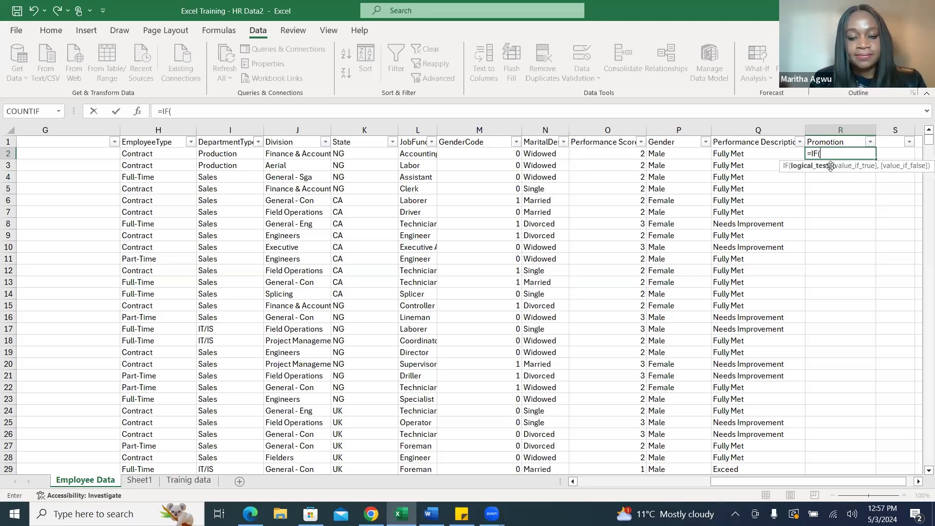
text(and)
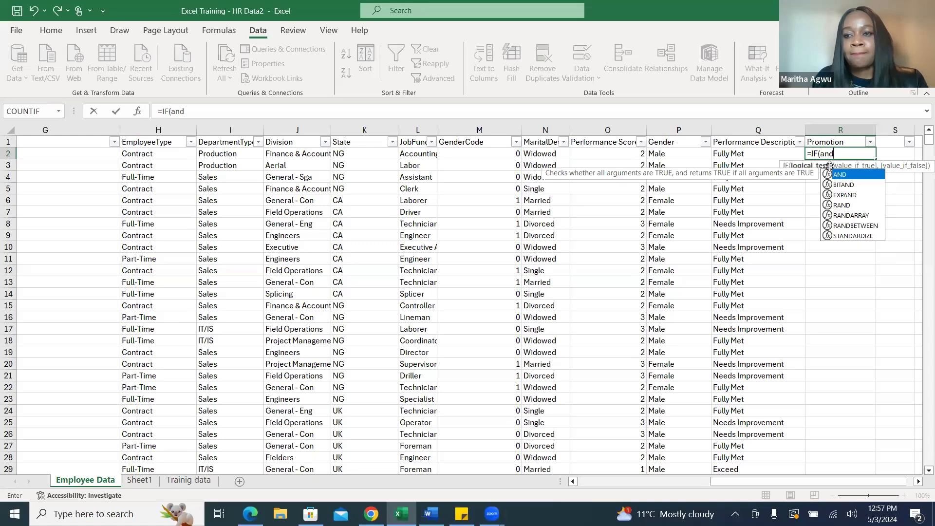
double_click(850, 175)
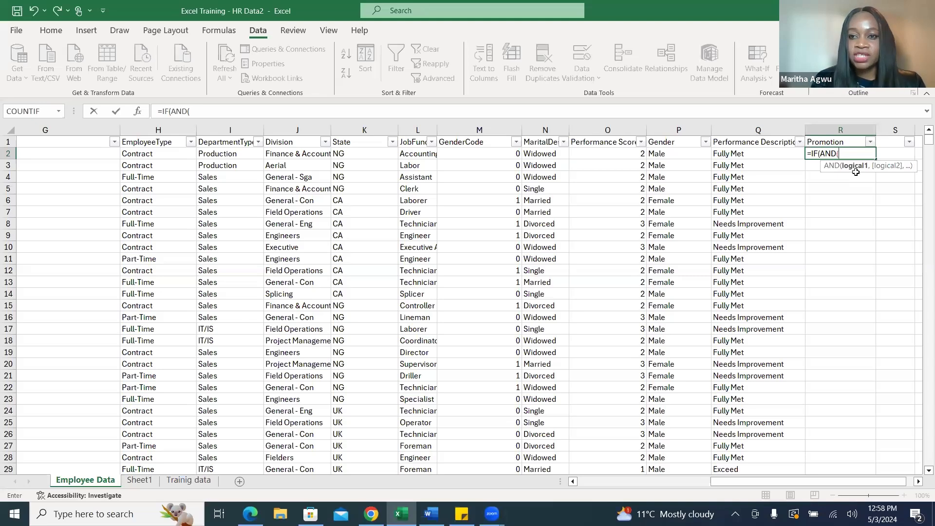
Enter Q2 = Fully Met, without quotation marks around the text, as the AND function's first condition.
click(745, 154)
text(=)
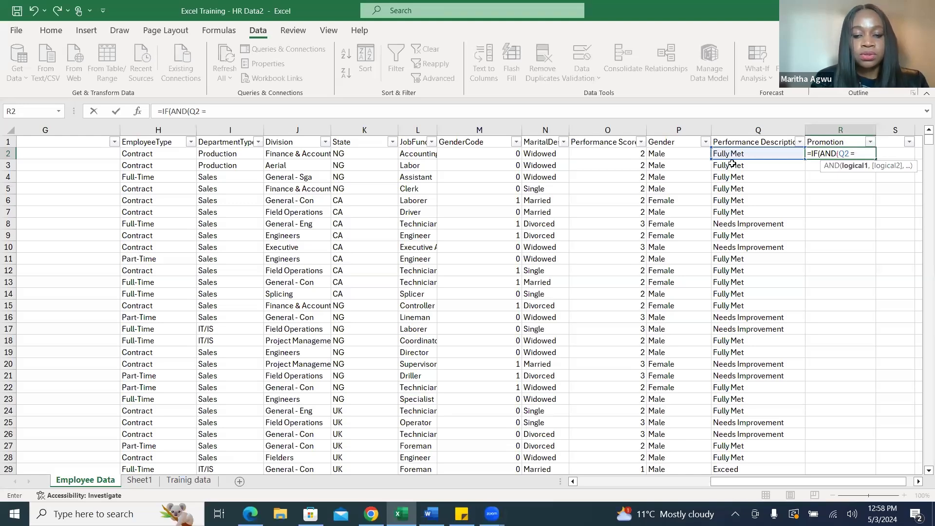
text( Fu)
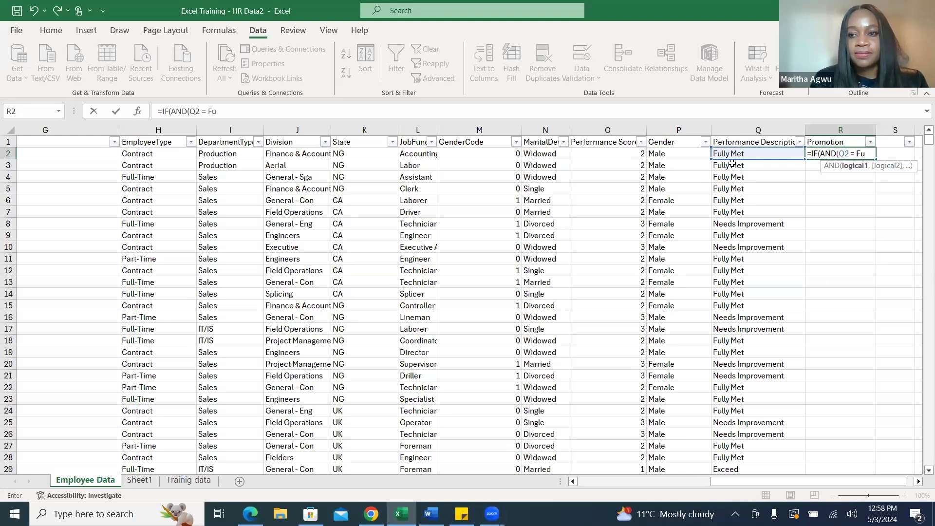
text(ll)
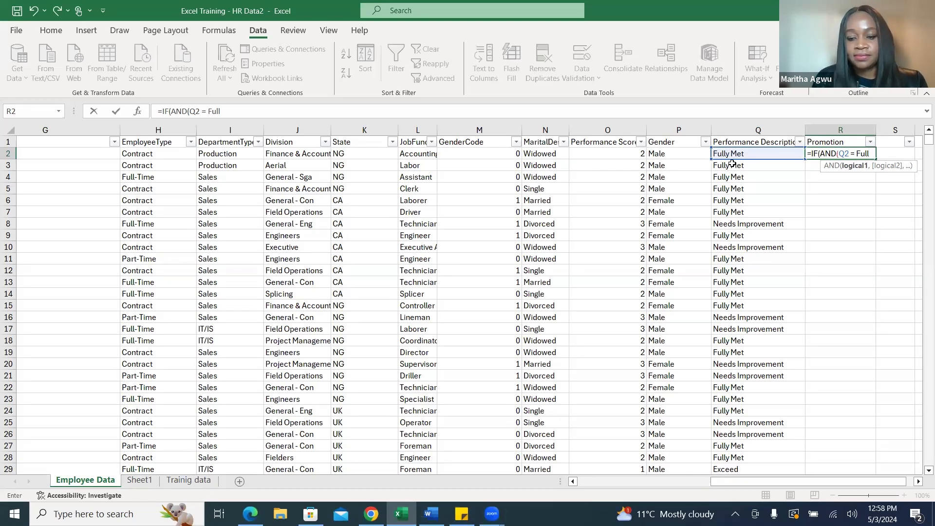
text( Met)
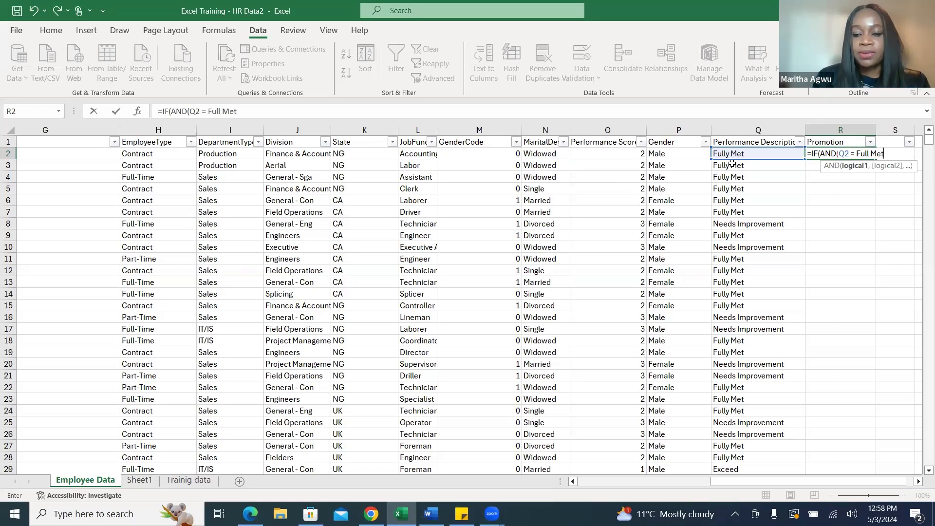
text(,)
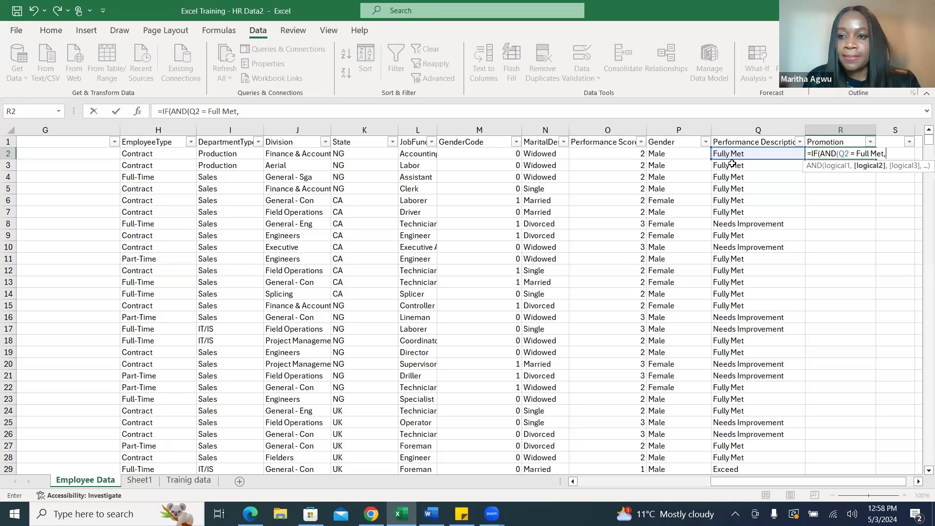
key(BackSpace)
key(BackSpace)
key(BackSpace)
key(BackSpace)
key(BackSpace)
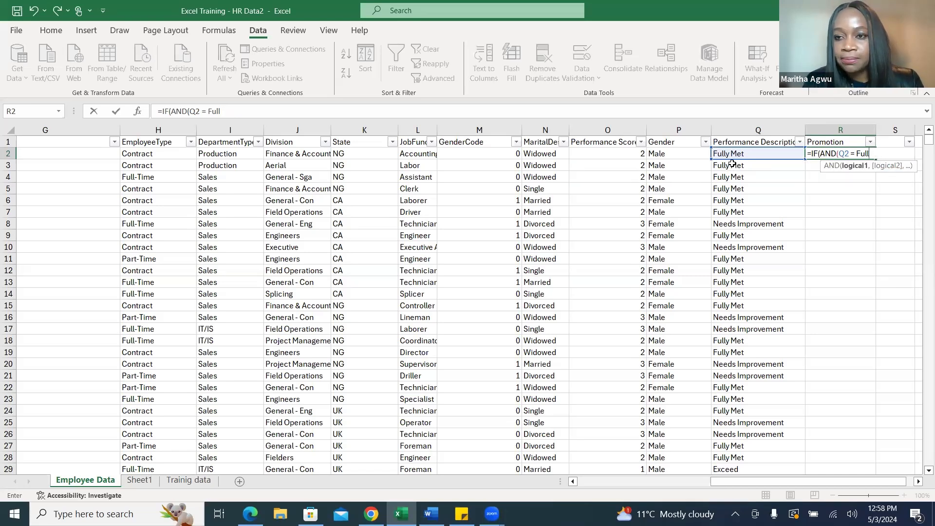
text(y Met)
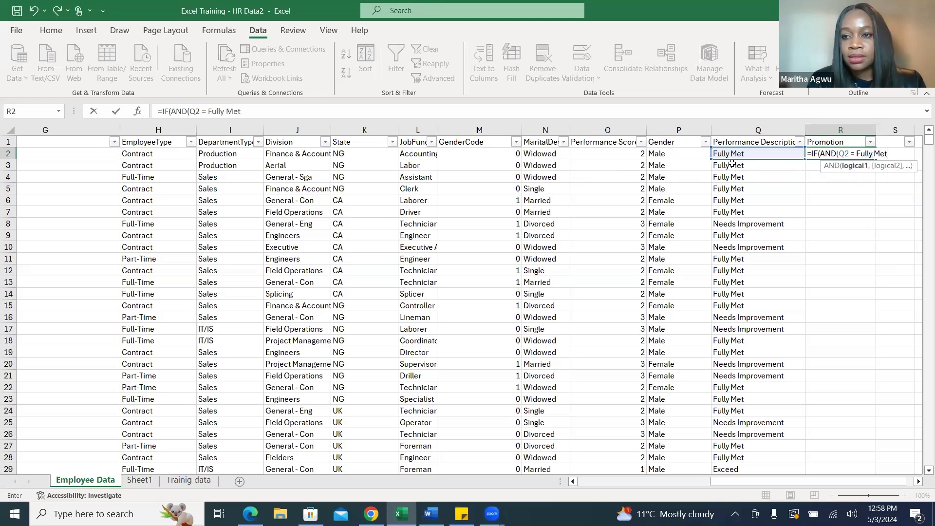
text(,)
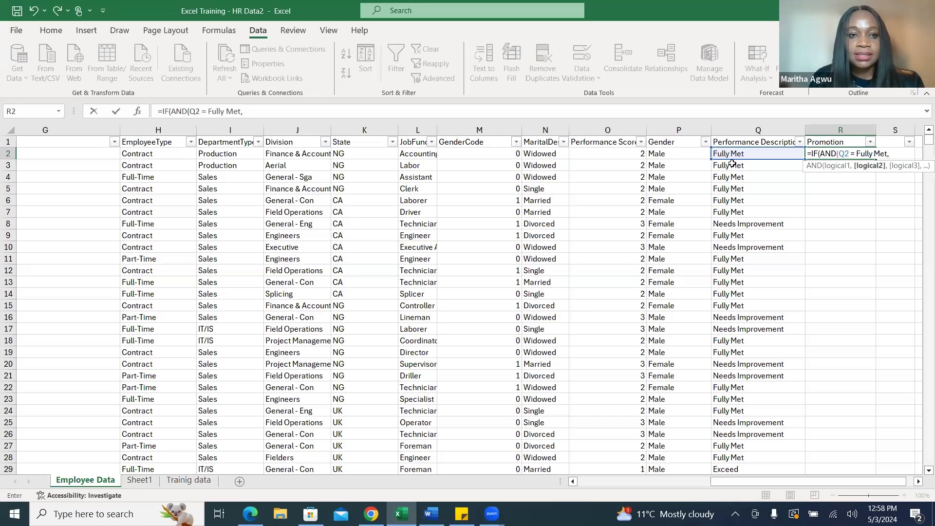
Add H2 = Full-Time, unquoted, as the second condition and close the AND function.
click(158, 153)
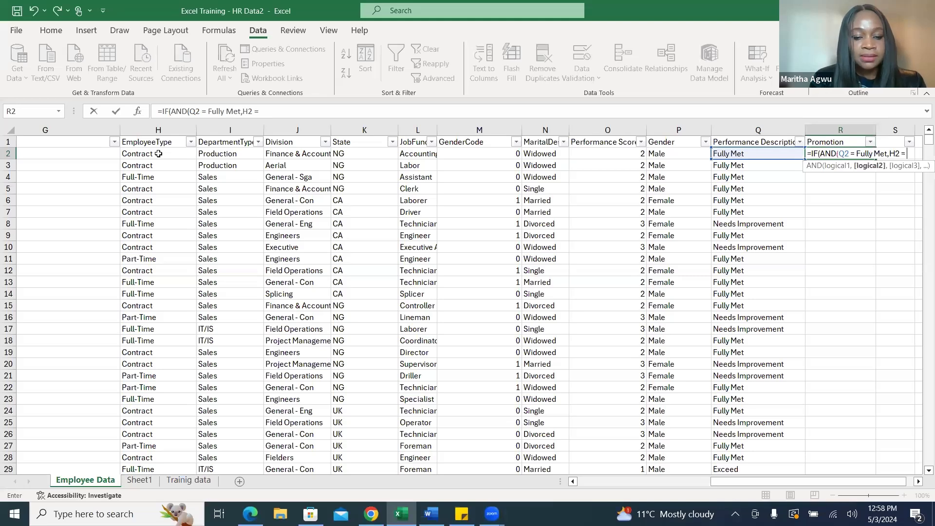
text(= Fu)
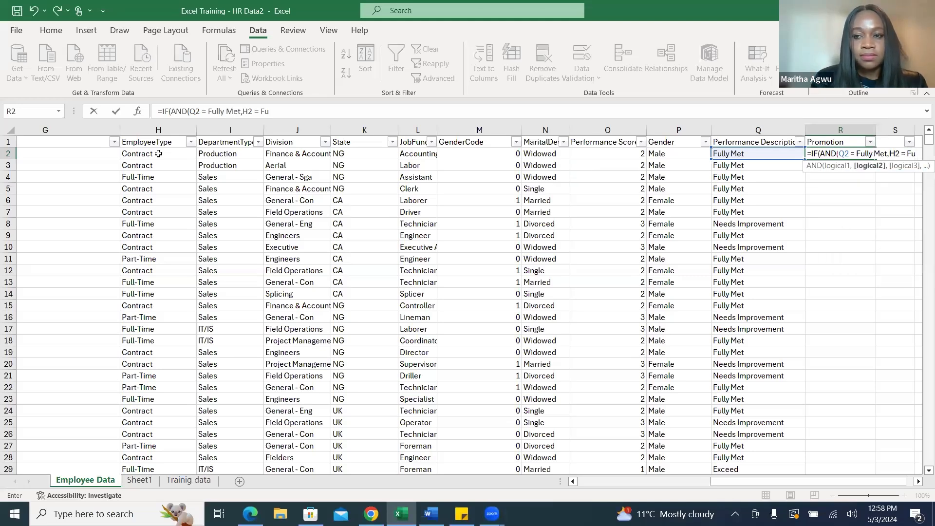
text(ll)
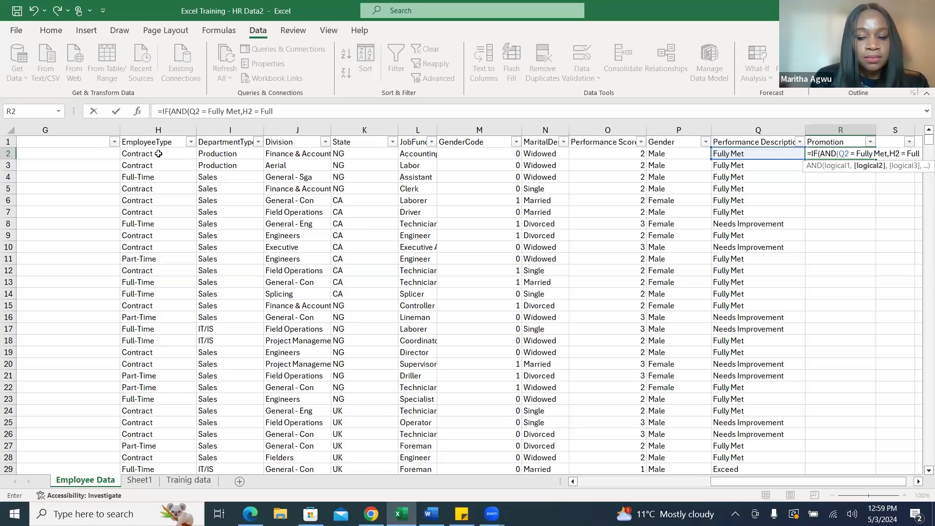
text(-Time)
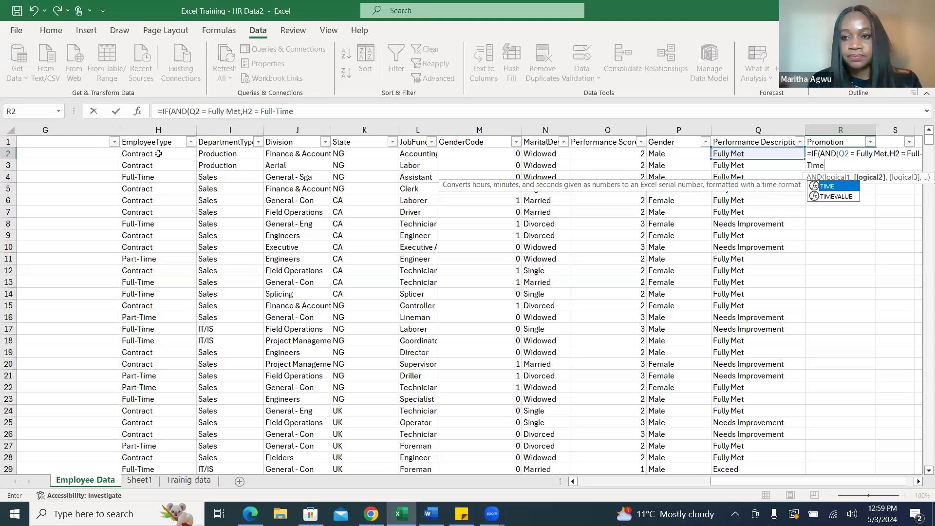
text())
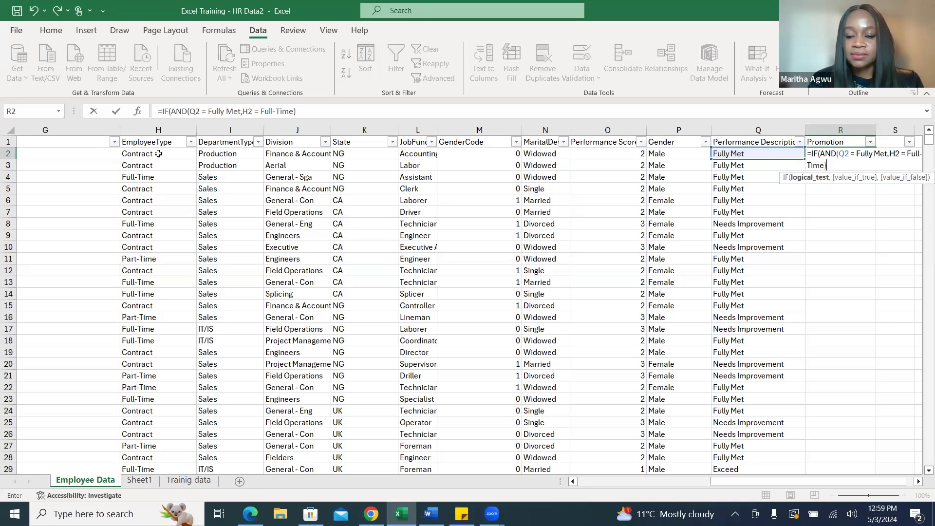
Enter "Promote" in quotation marks as the IF formula's value when true.
text(,)
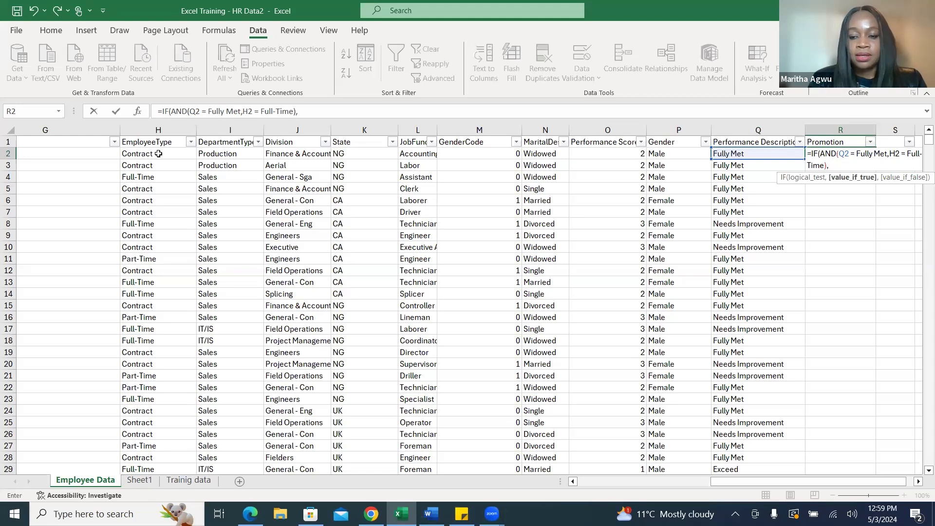
text(Promiote)
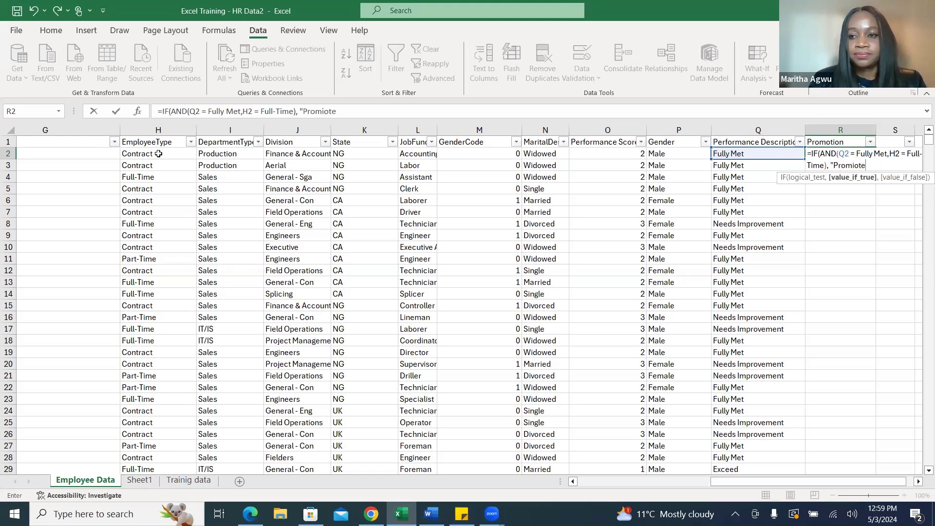
key(BackSpace)
key(BackSpace)
key(BackSpace)
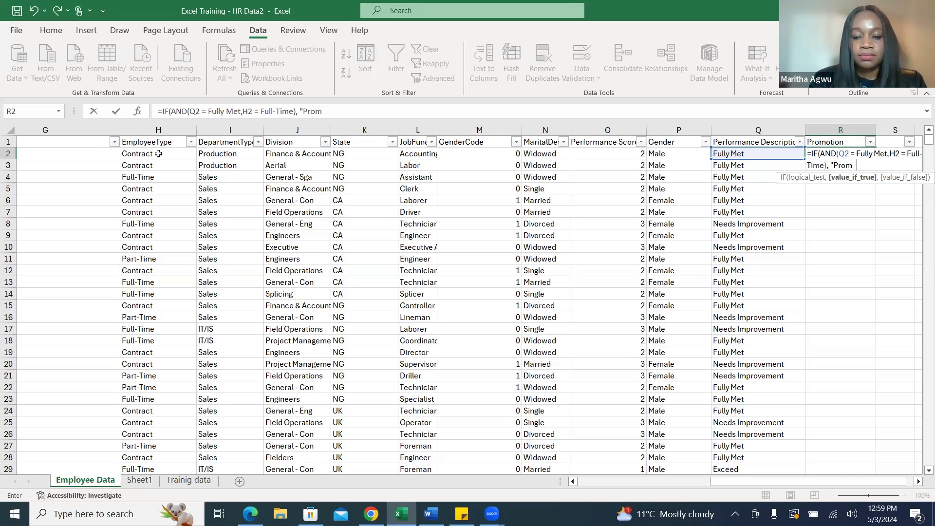
text(ote)
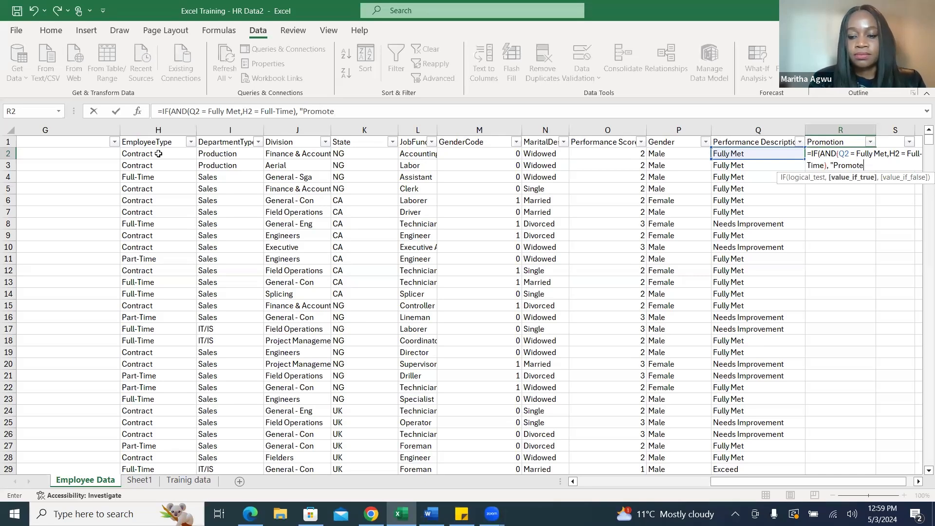
text(")
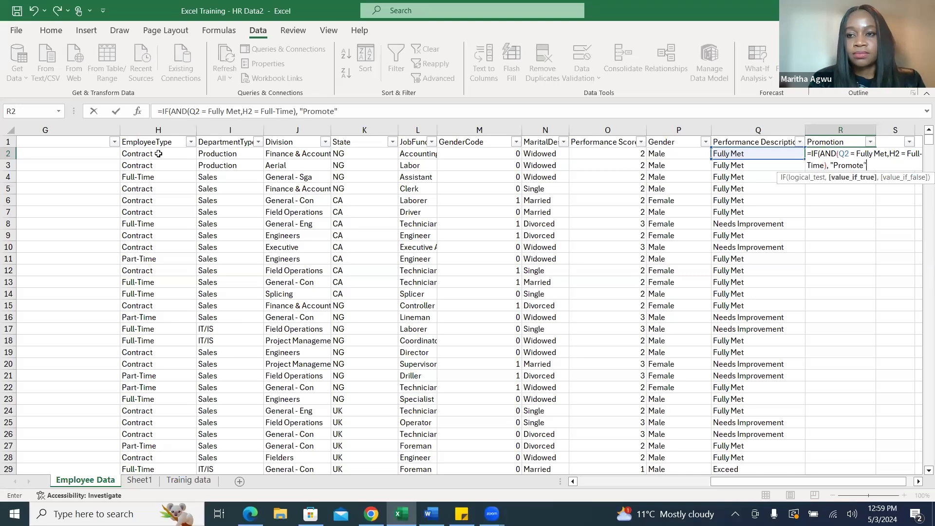
text(,)
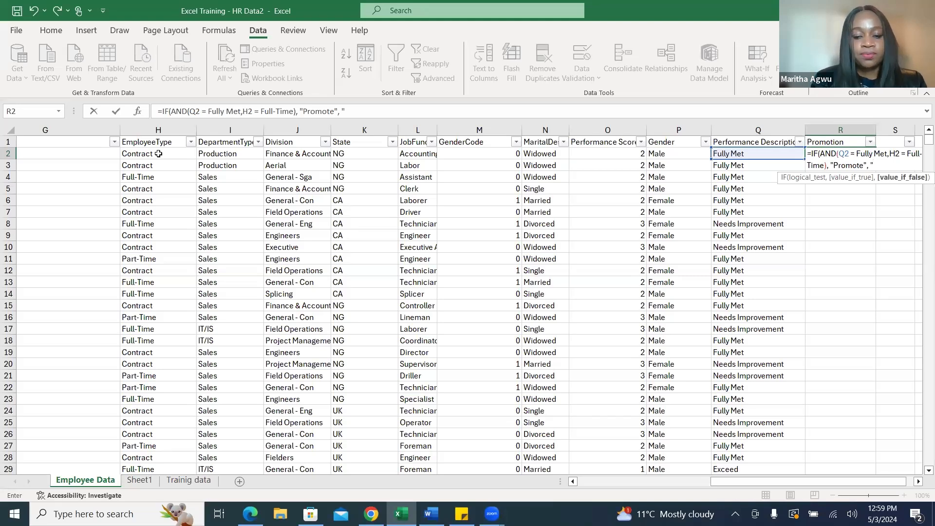
Enter "Under Review" as the IF formula's false value, close the function and commit the formula in R2.
text("Un)
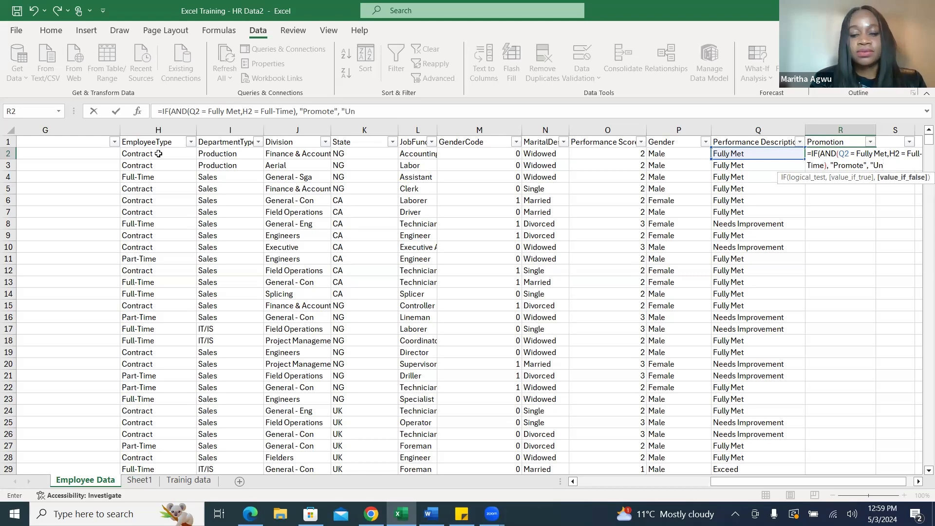
text(der)
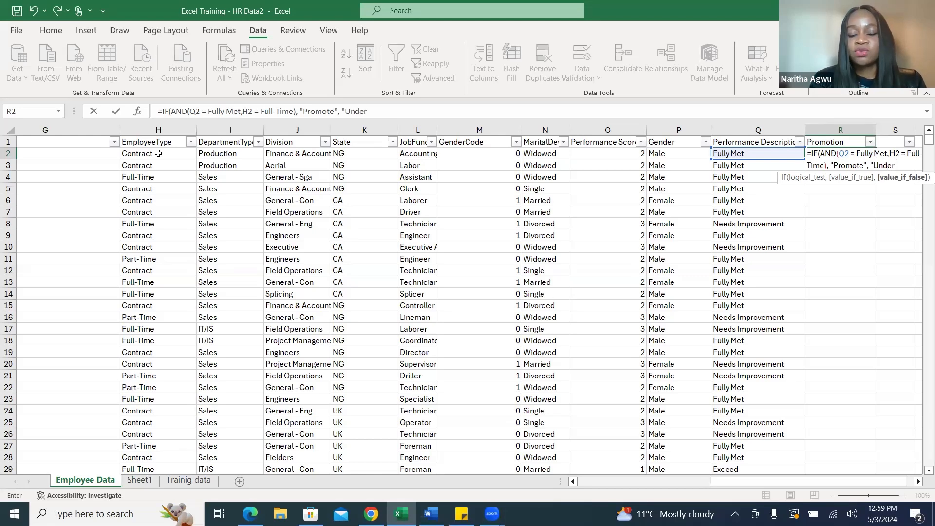
text( Revi)
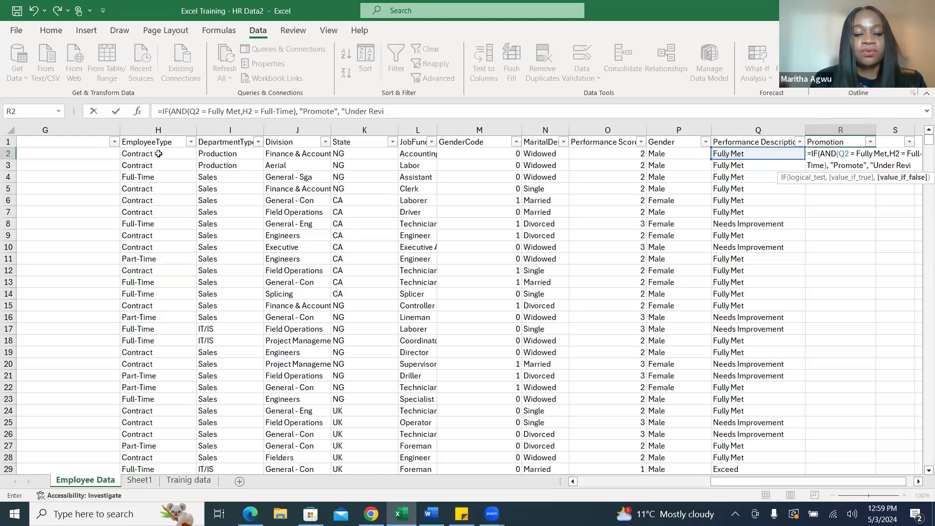
text(ew")
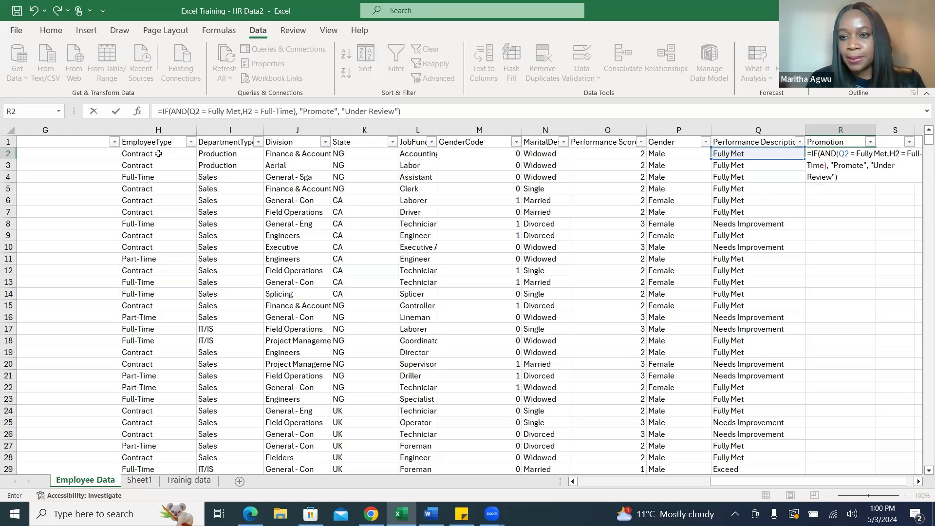
key(Return)
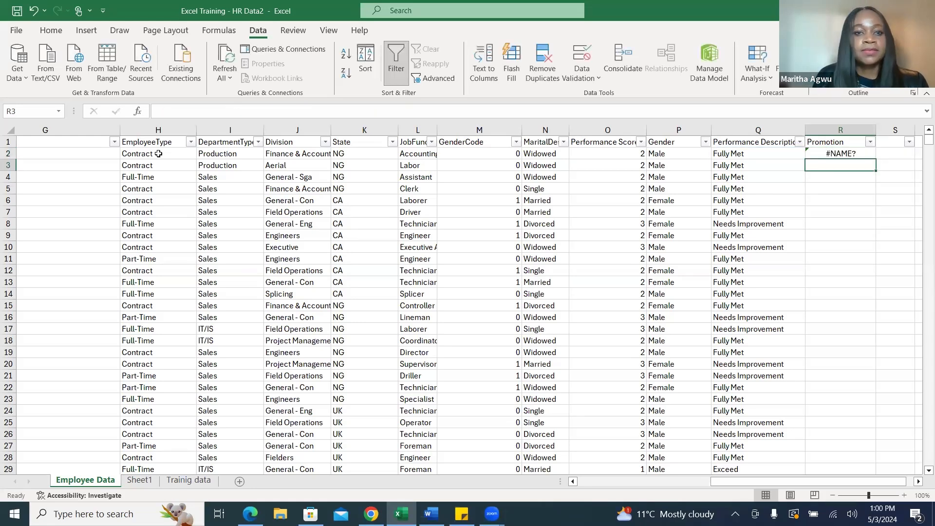
Inspect the error options for the promotion formula in R2.
click(853, 155)
click(796, 156)
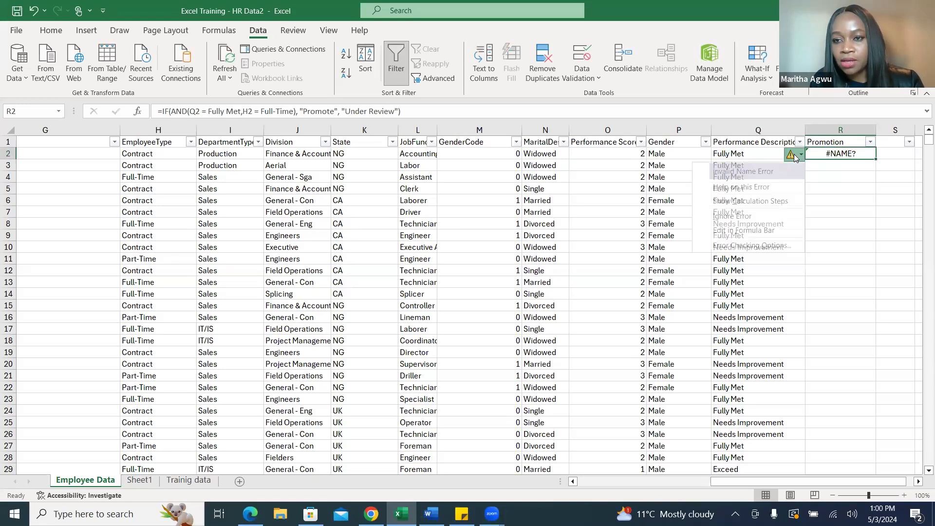
click(863, 154)
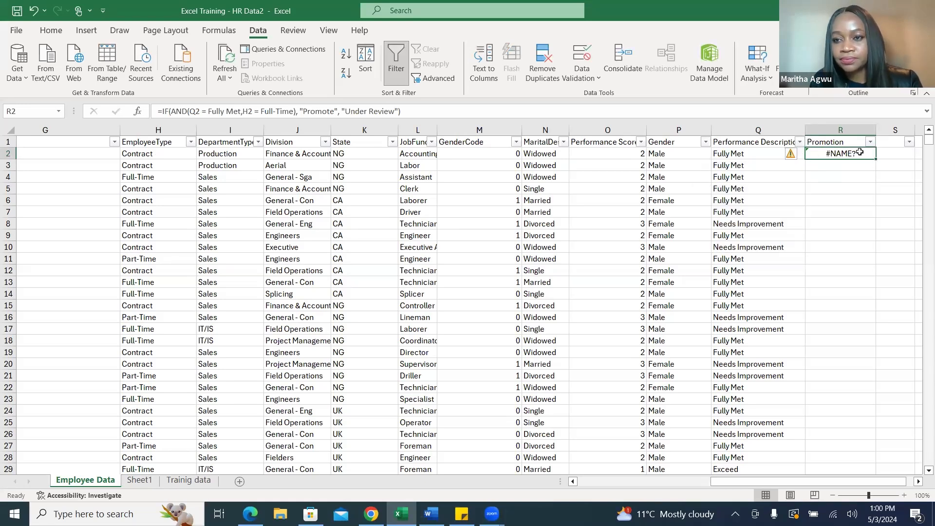
Try to correct R2's formula by inserting a space before H2, and recommit it.
double_click(860, 153)
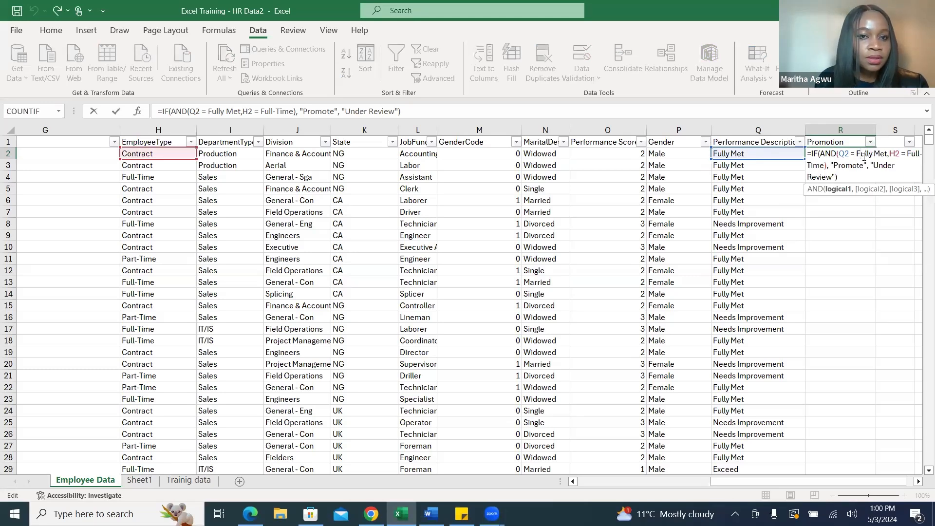
click(888, 153)
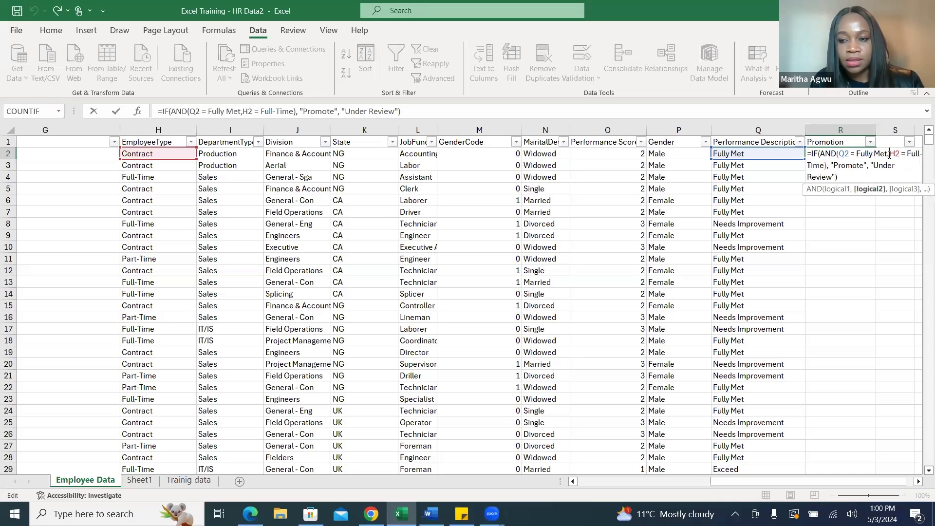
click(841, 176)
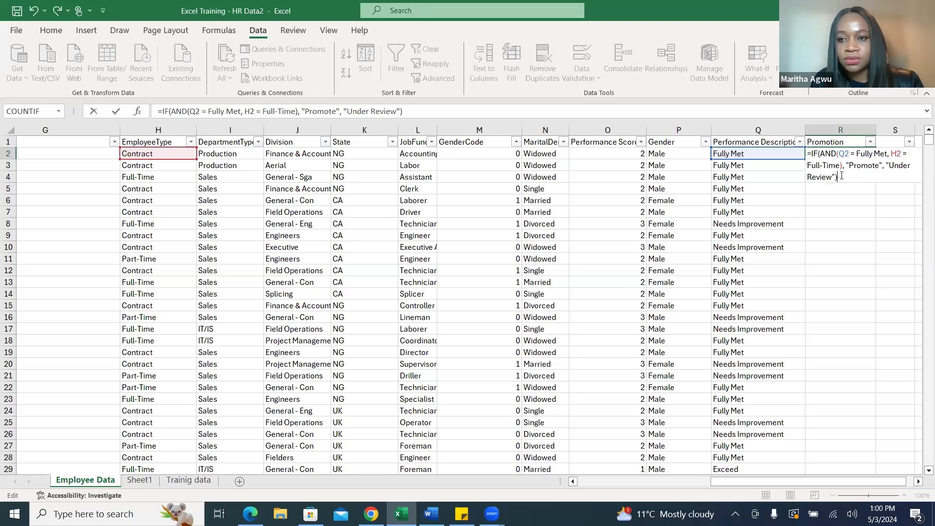
key(Return)
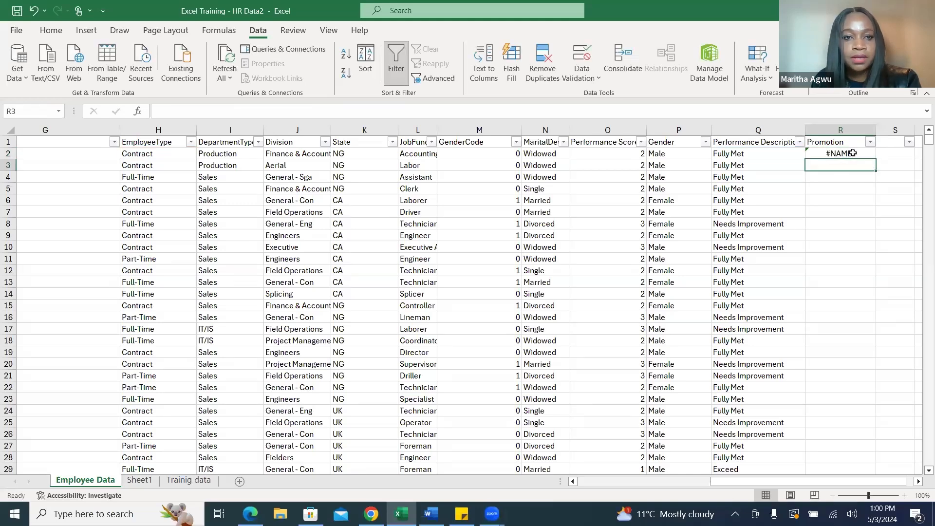
Replace R2's formula with a new IF formula and nest an AND function as its logical test.
click(853, 153)
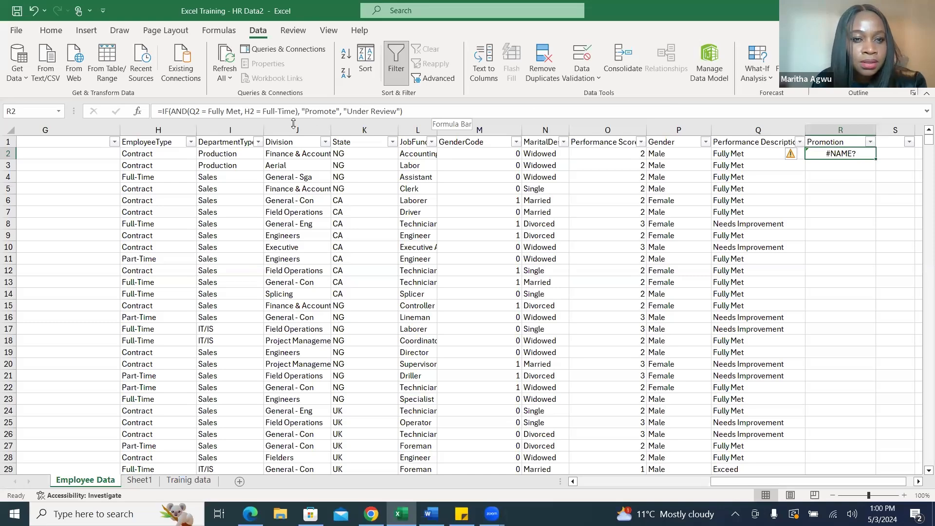
click(170, 152)
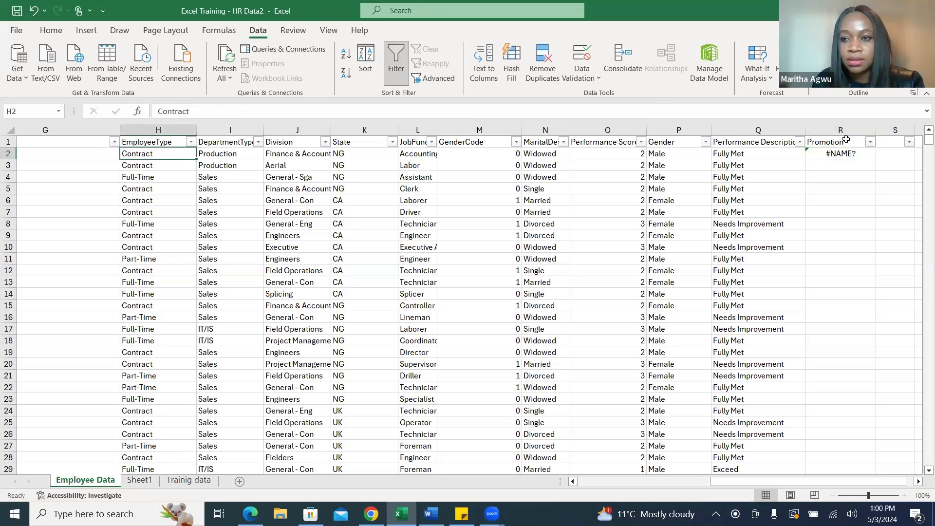
click(855, 153)
double_click(854, 153)
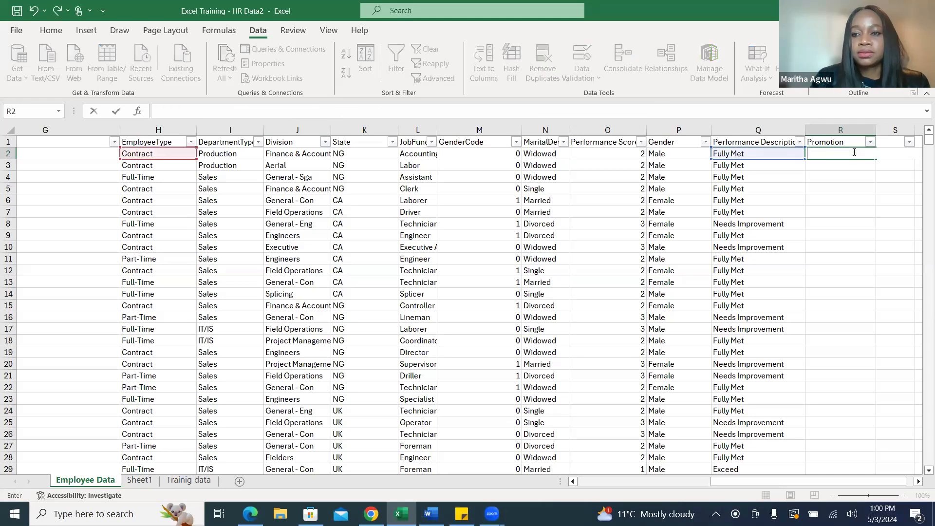
text(=)
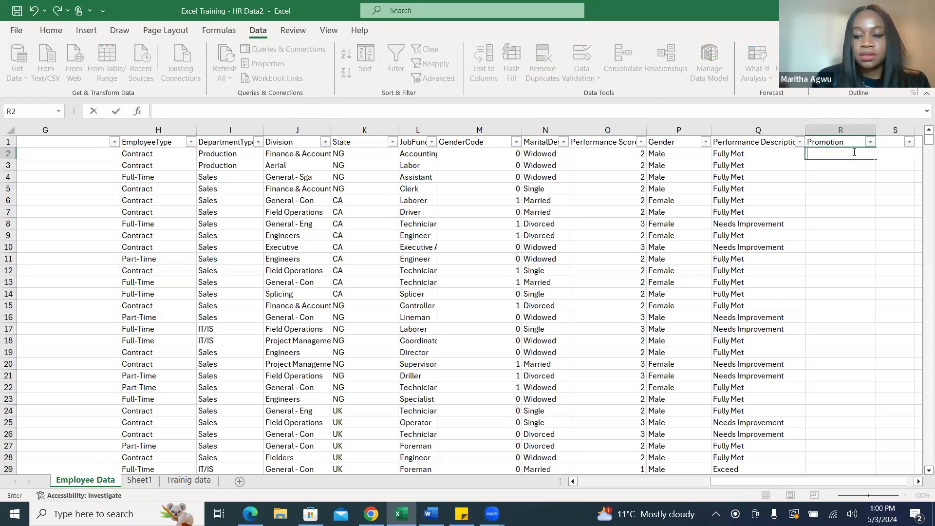
text(if)
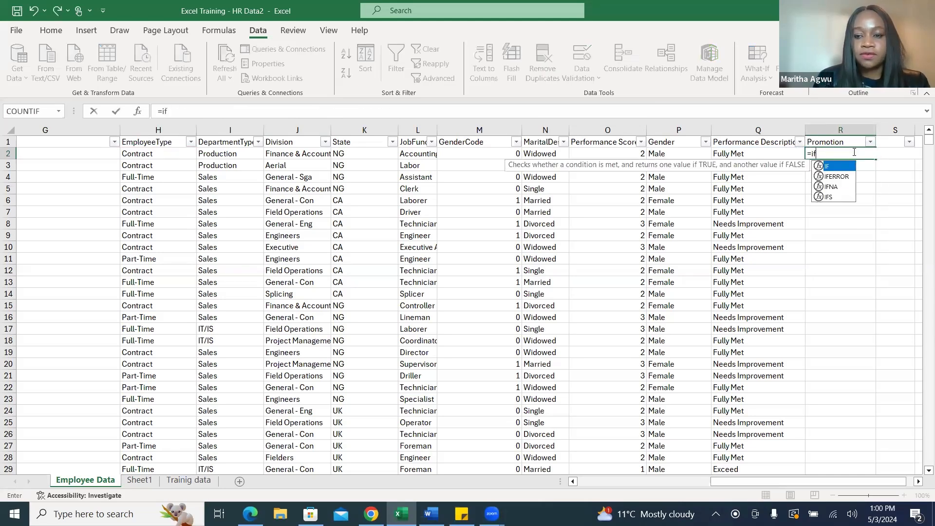
text((and)
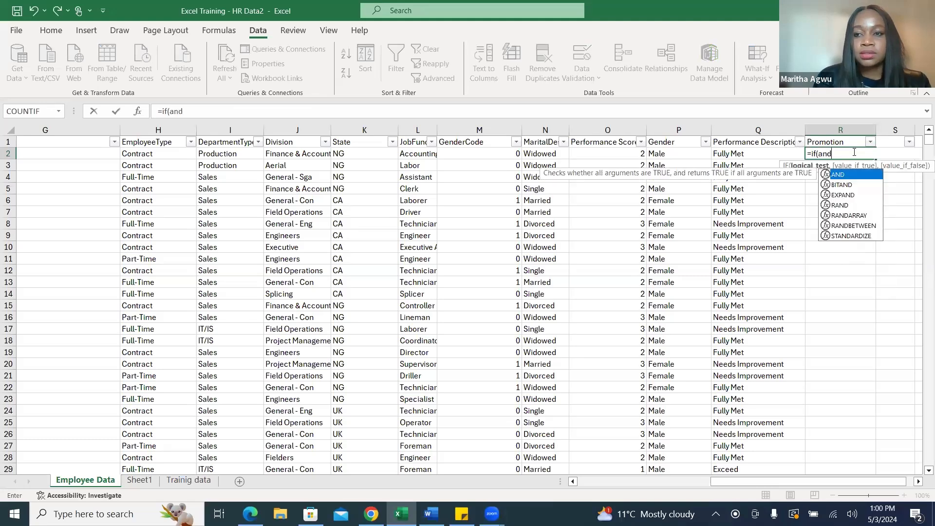
double_click(864, 175)
Enter Q2 = "Fully Met", with the text in quotation marks, as the AND function's first condition.
click(747, 155)
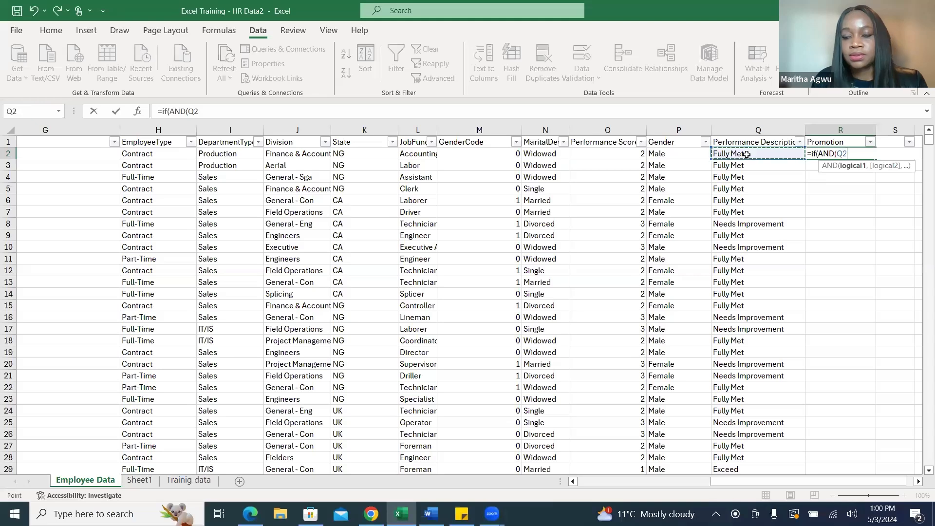
text(= )
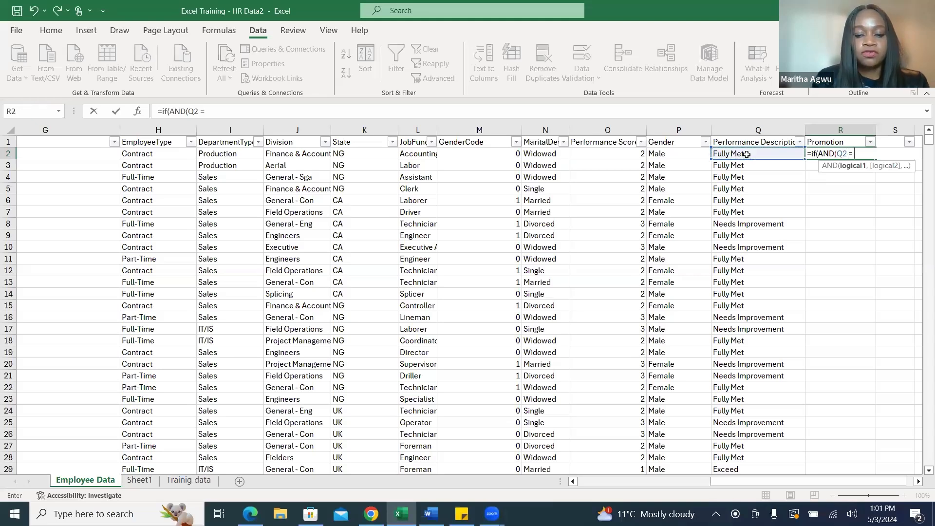
text(F)
key(BackSpace)
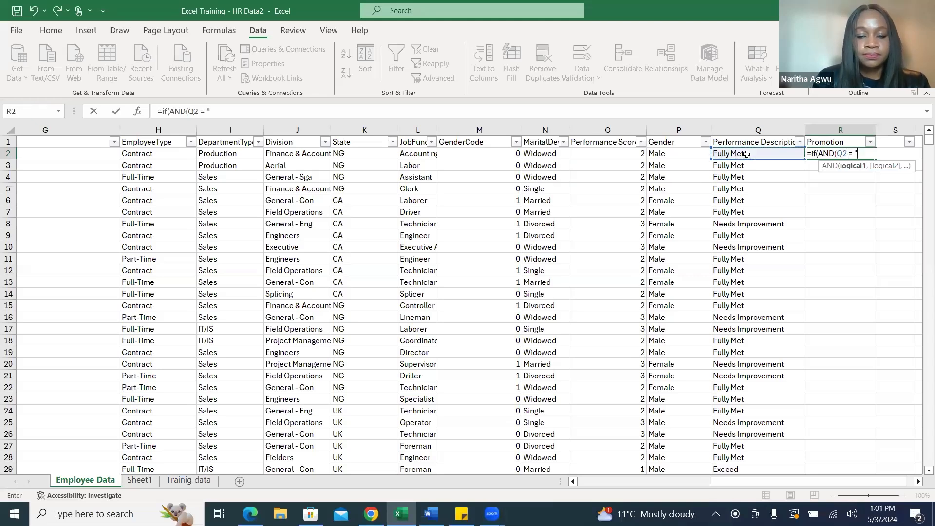
text("Fully)
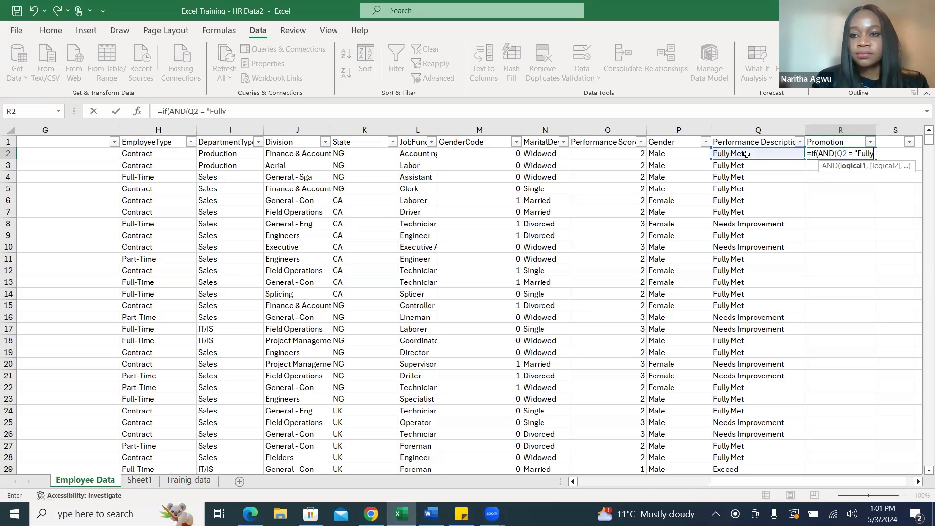
text( Met)
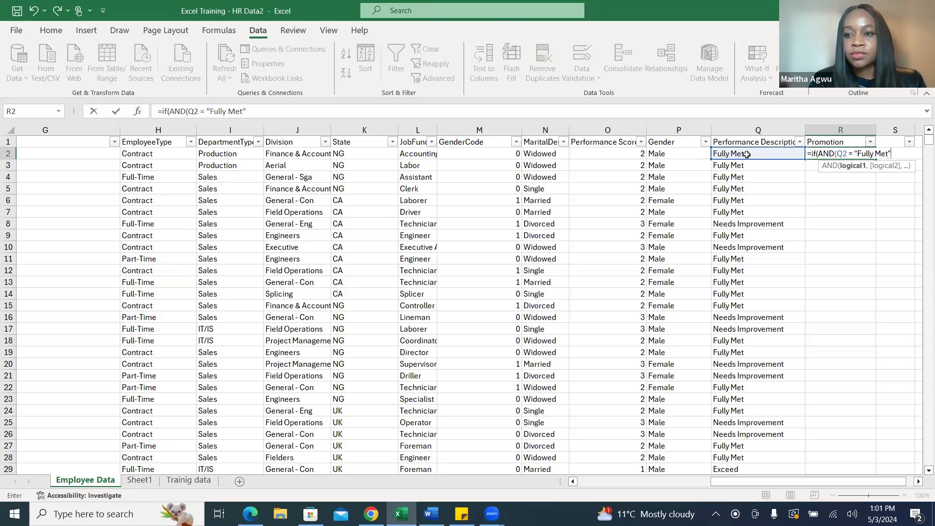
text(",)
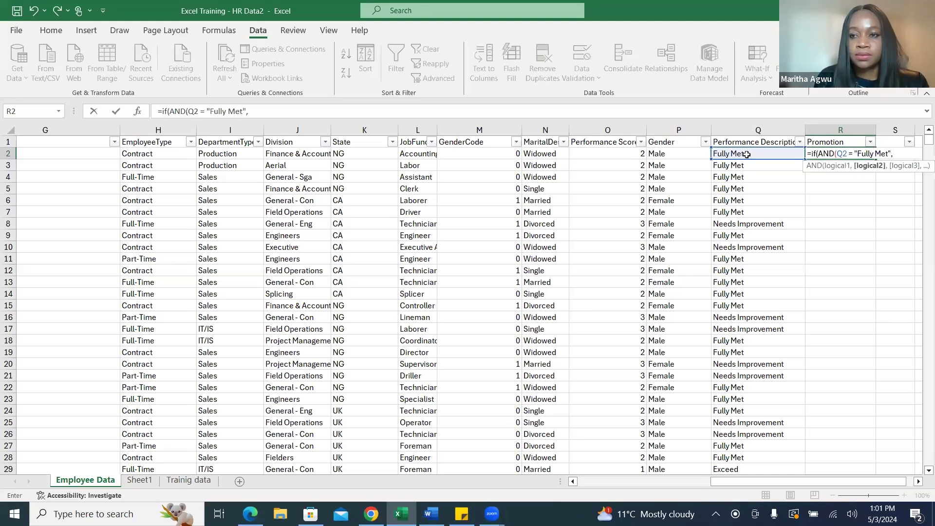
Add H2 = "Full-Time", with the text in quotation marks, as the second condition and close the AND function.
click(144, 154)
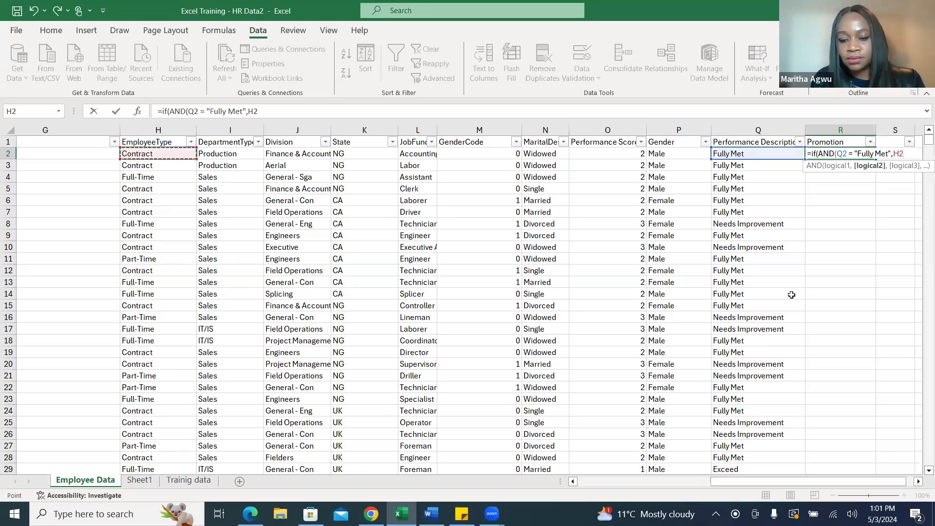
click(895, 154)
text(H2)
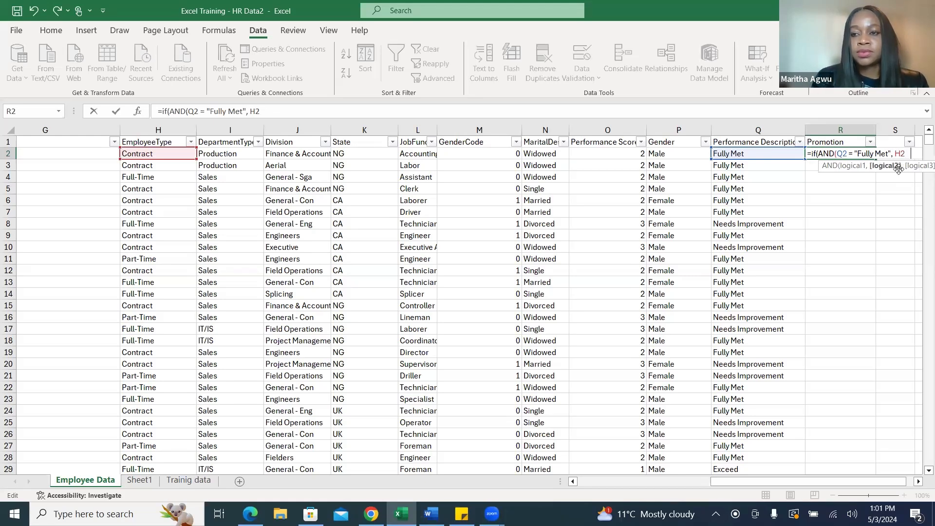
text( =)
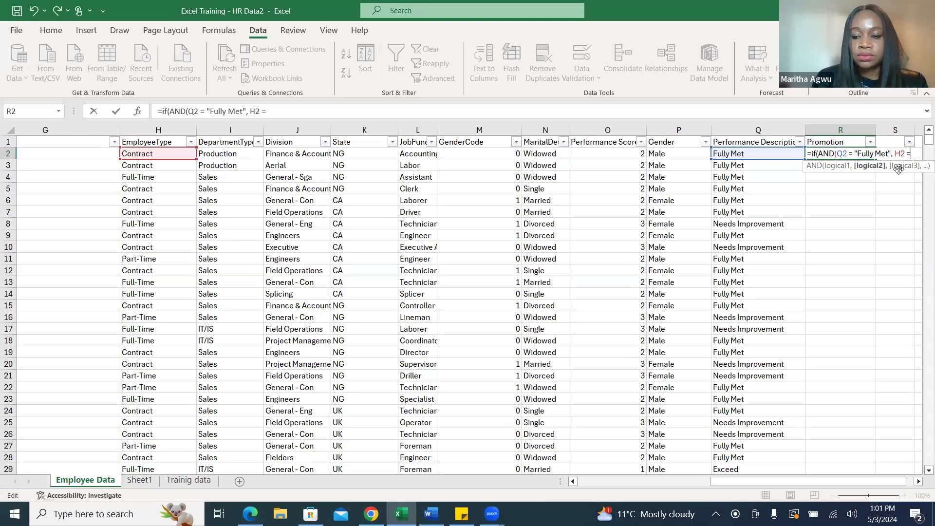
text(")
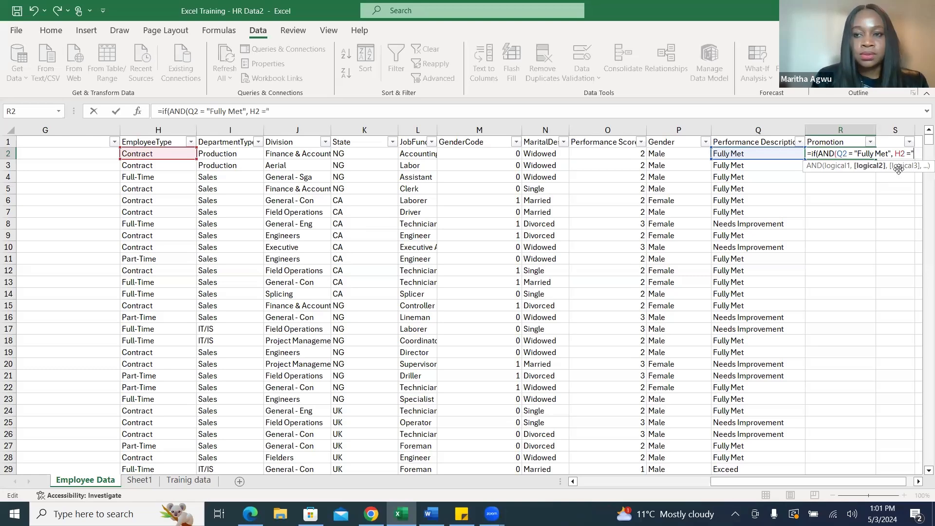
text(Fu)
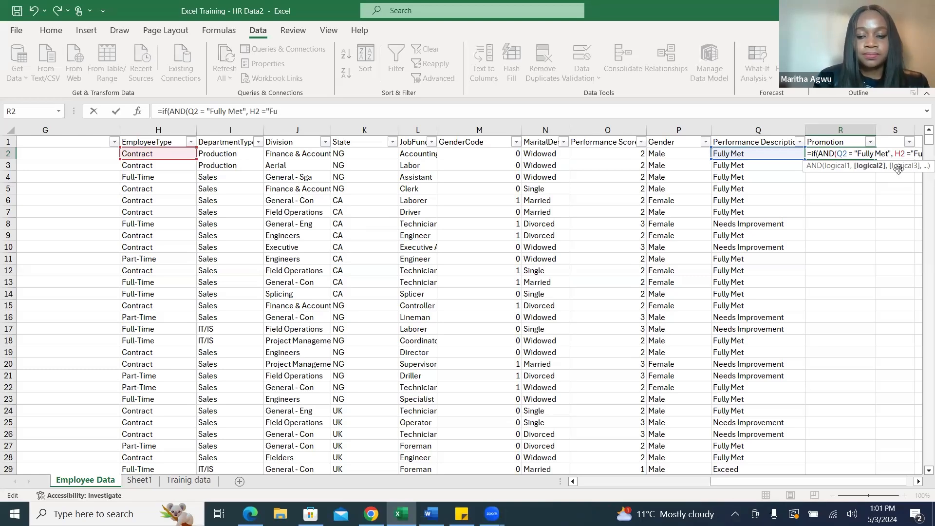
text(ll)
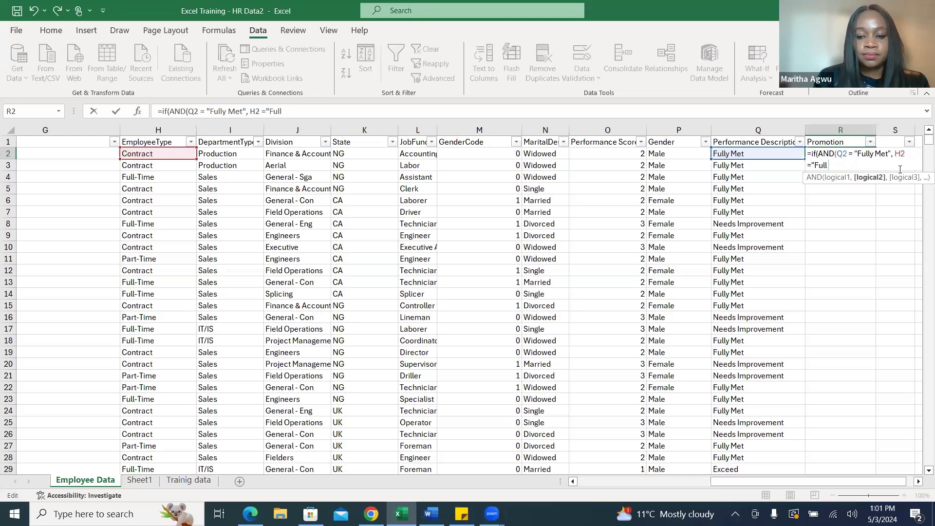
text(-Time)
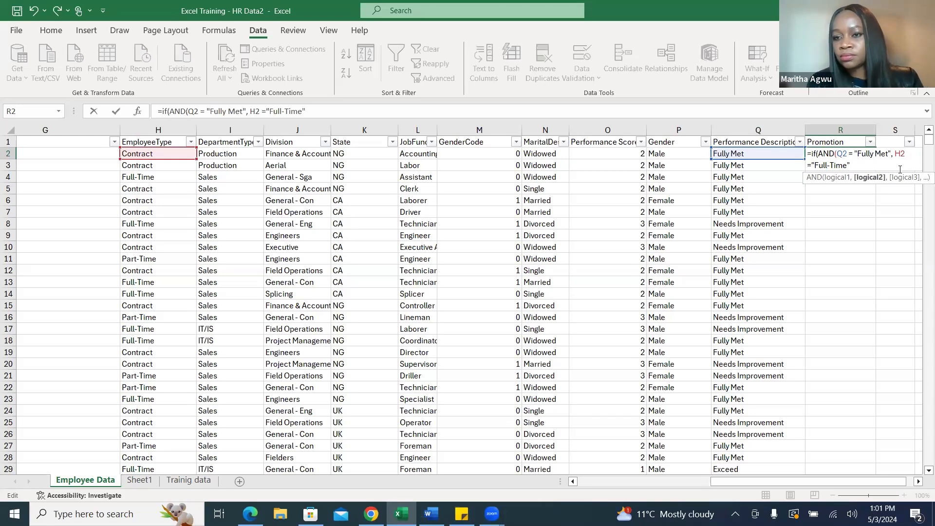
text("))
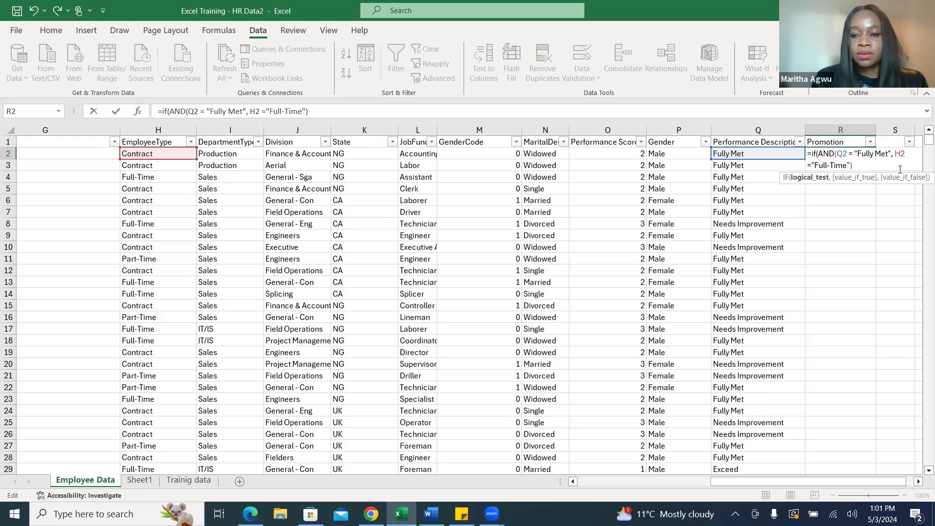
text(, ")
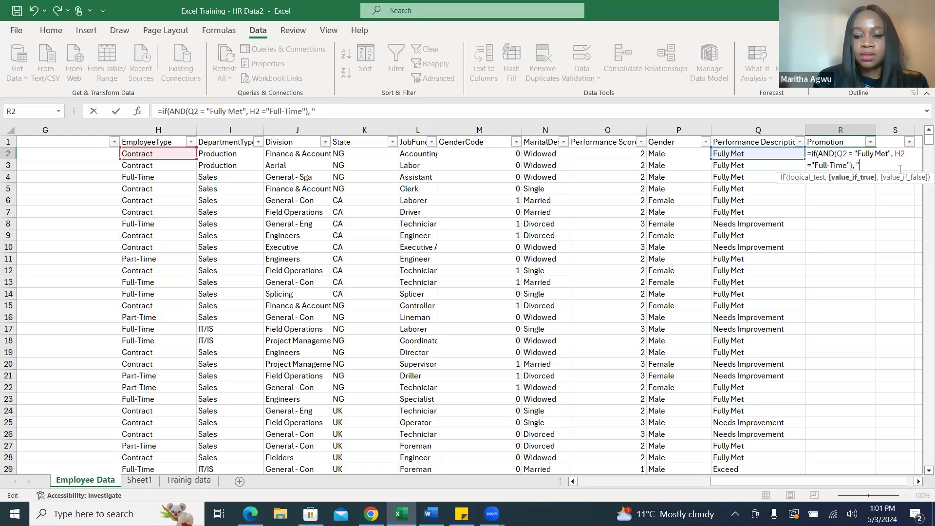
text(Promote)
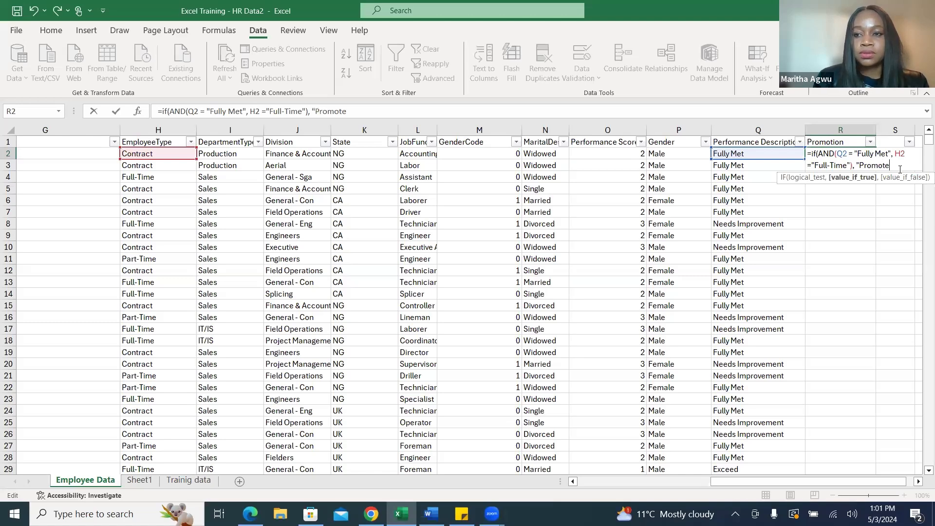
text(",)
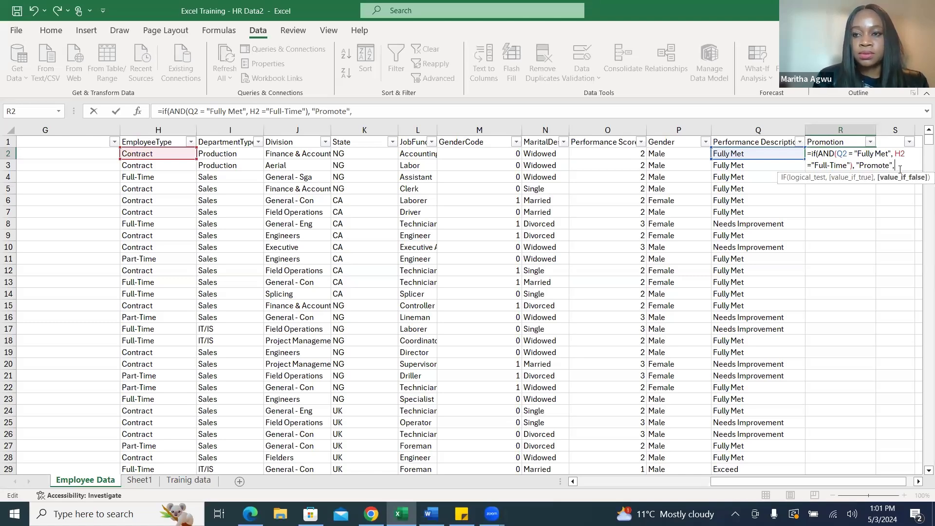
text( ")
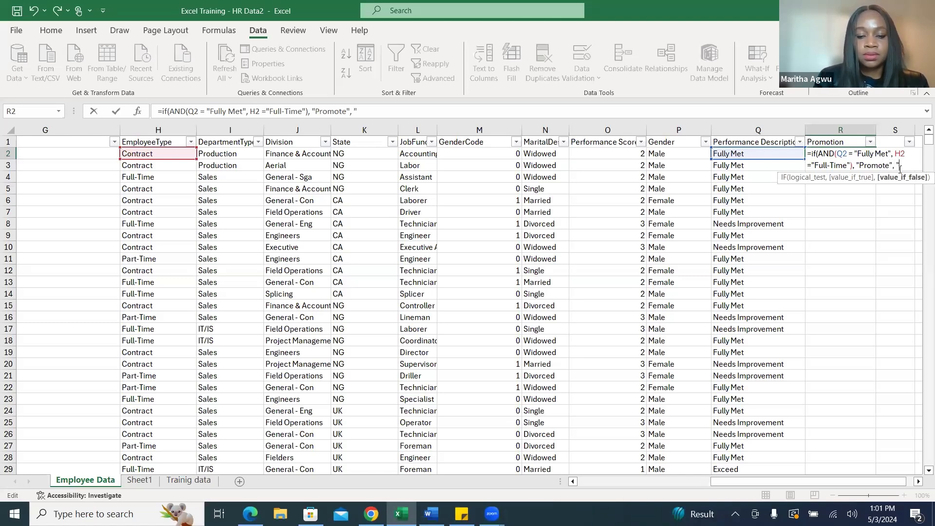
text(Don)
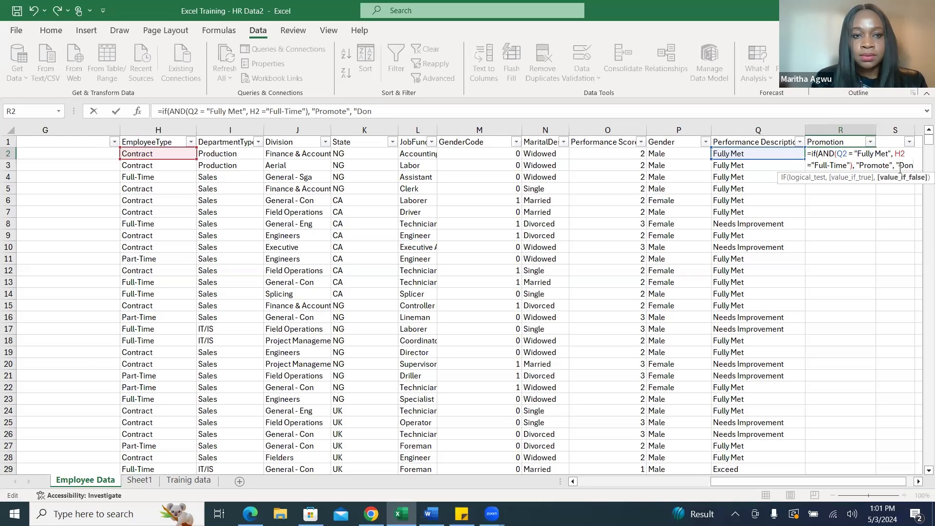
Enter "Don't Promote as the false value without its closing quotation mark, close the IF function and try to commit the formula.
text(')
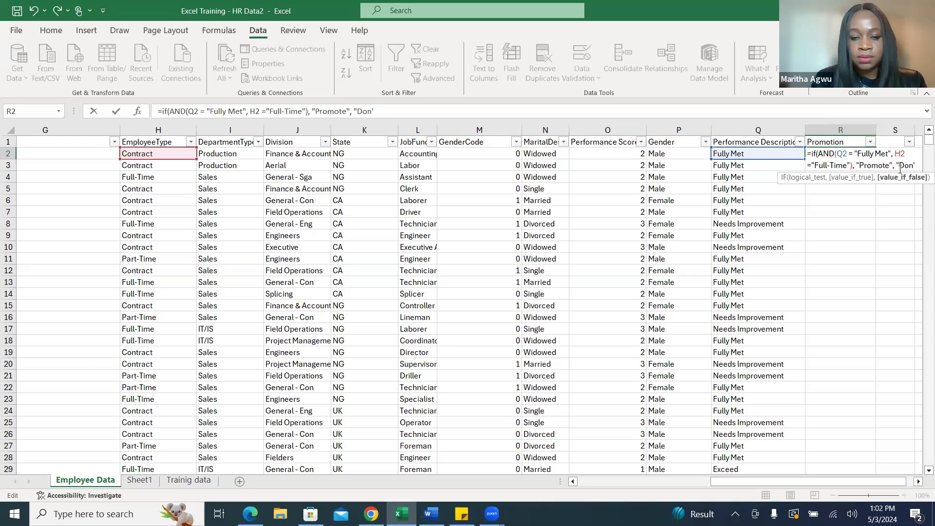
text(t Promote)
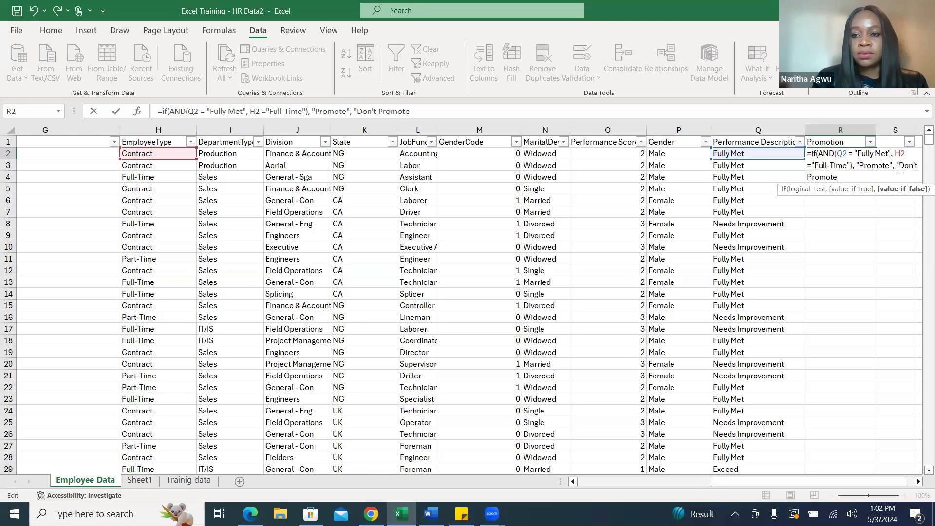
text())
key(Return)
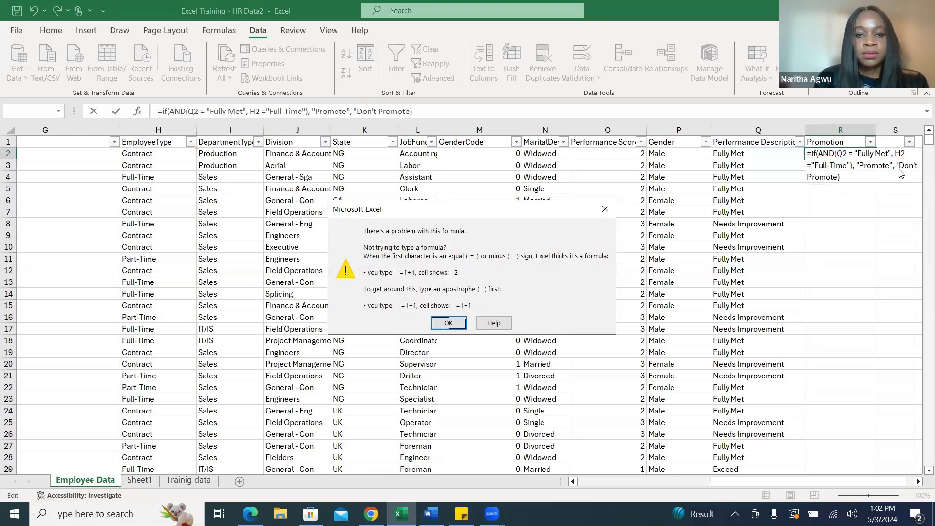
click(447, 324)
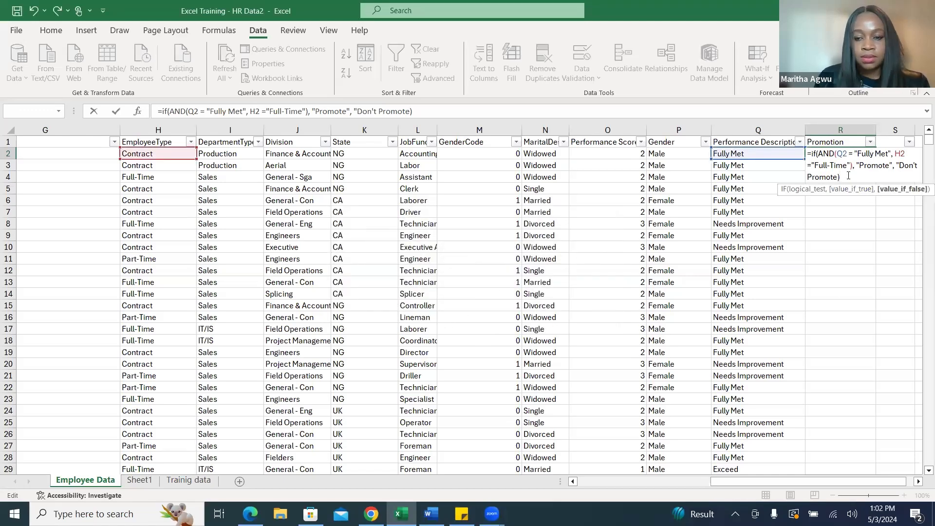
Add the missing closing quotation mark after Don't Promote in R2's formula and fill the formula down the Promotion column.
text())
key(BackSpace)
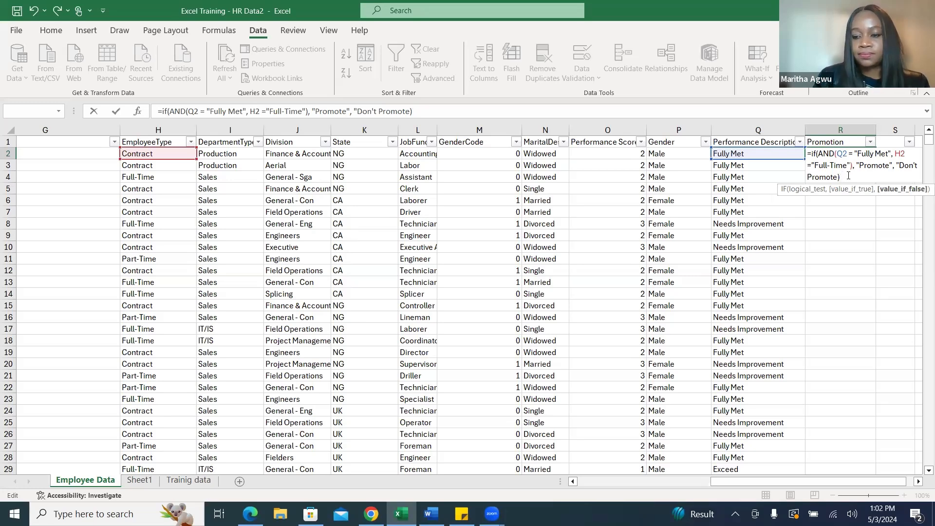
key(Return)
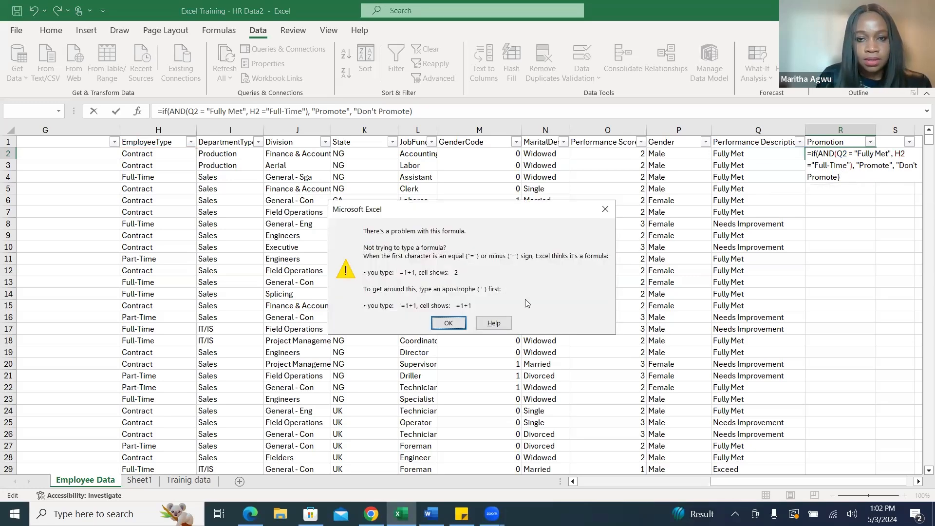
click(460, 323)
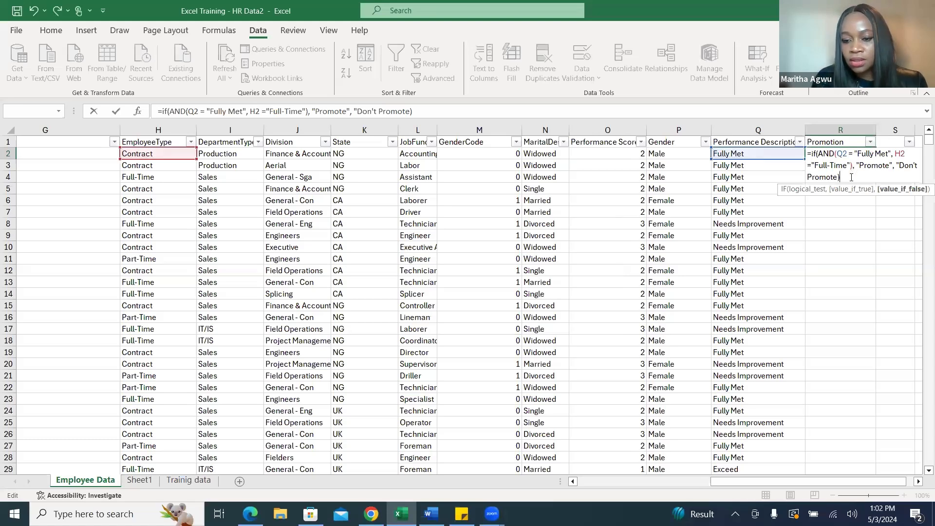
text())
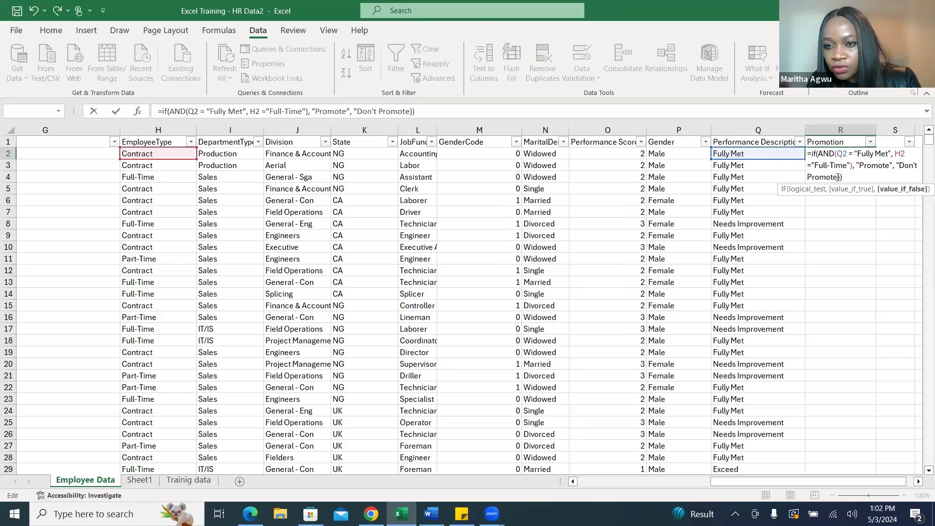
click(838, 178)
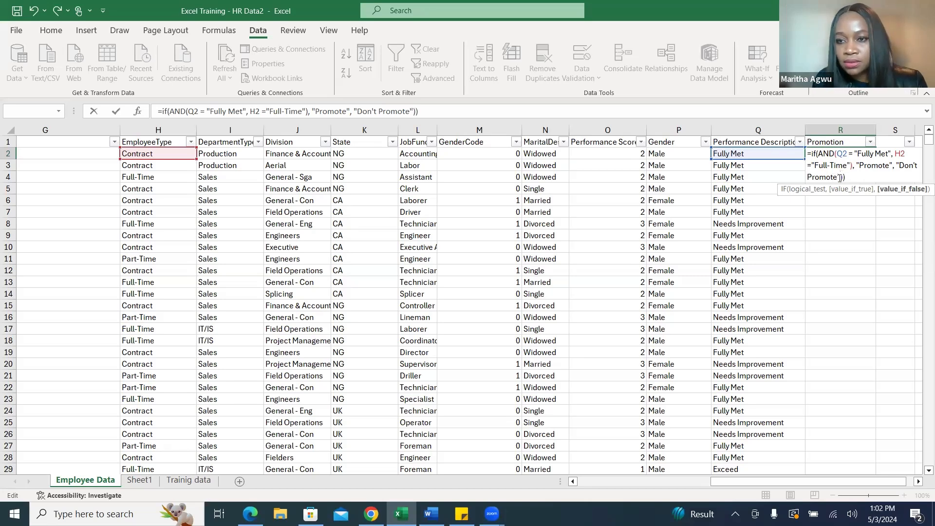
text(")
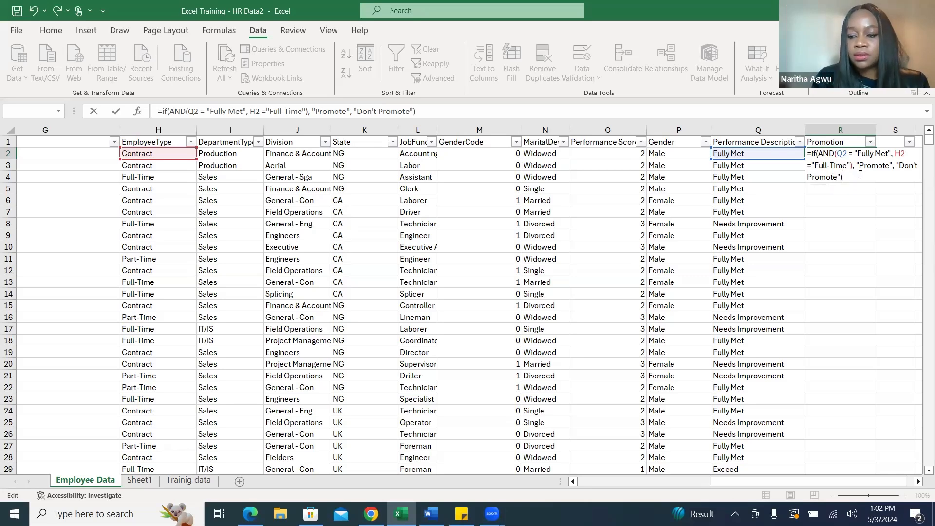
key(Return)
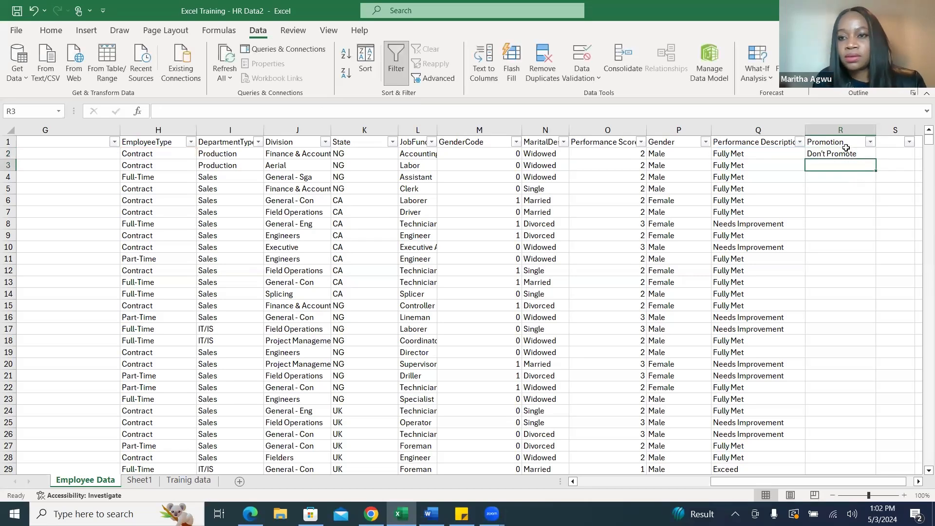
click(855, 155)
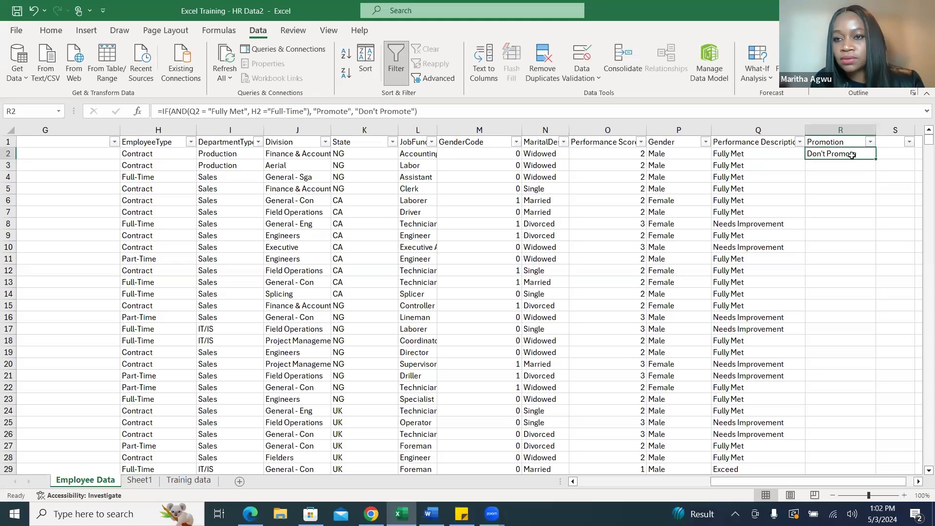
double_click(877, 158)
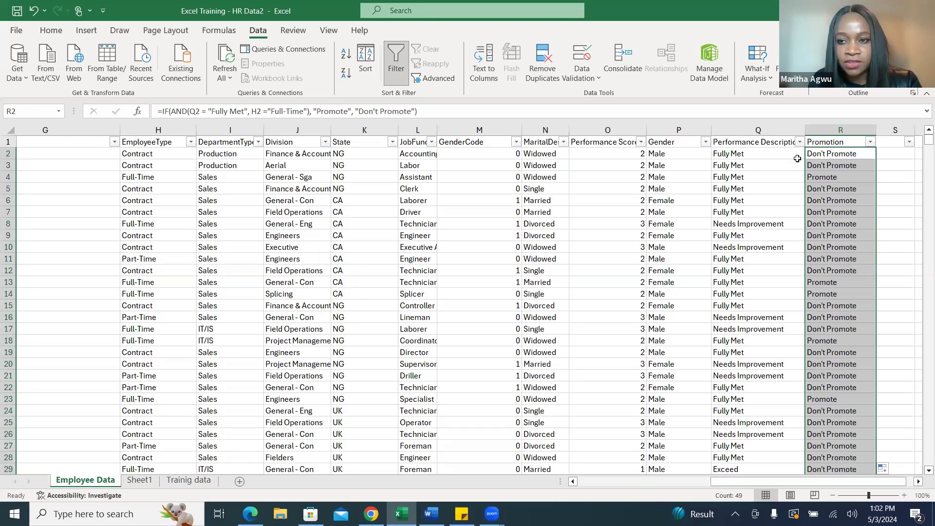
Compare the Promotion results with the Performance Description and EmployeeType values in rows 2 and 4.
click(753, 155)
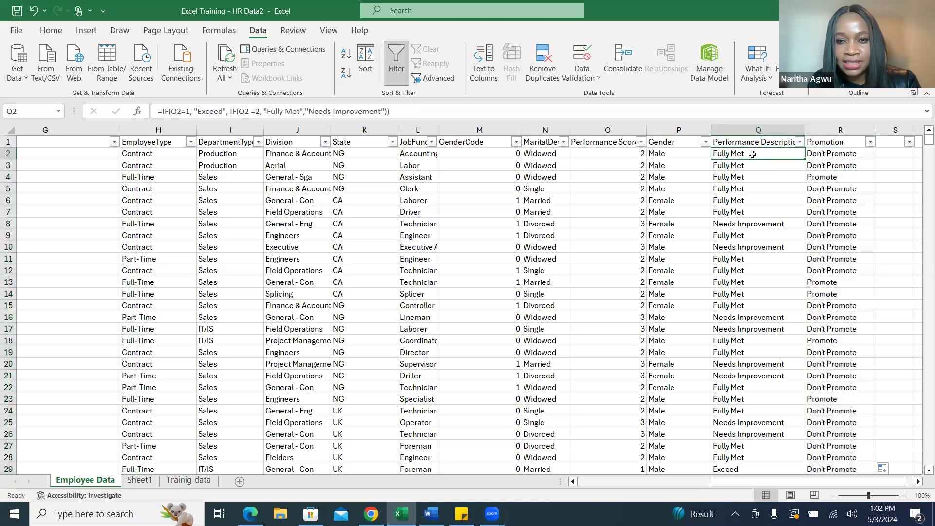
click(155, 154)
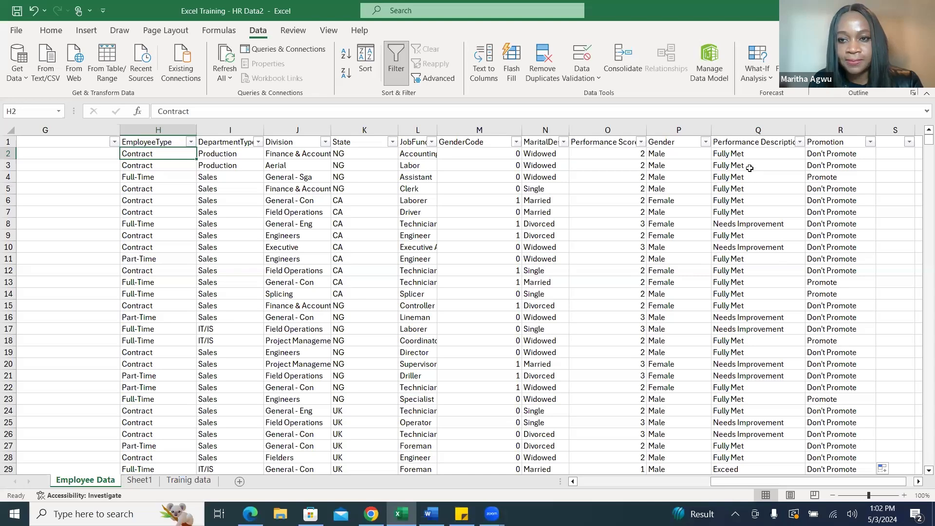
click(853, 155)
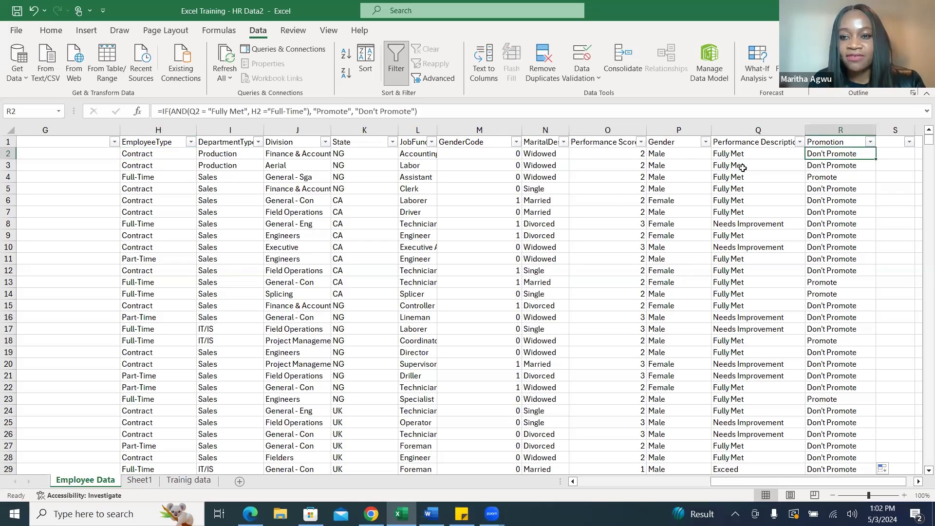
click(762, 178)
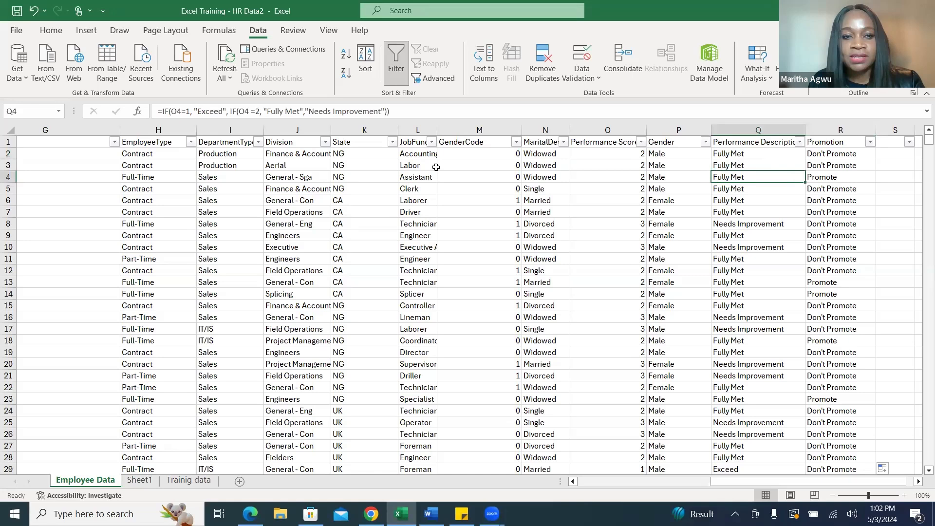
click(176, 182)
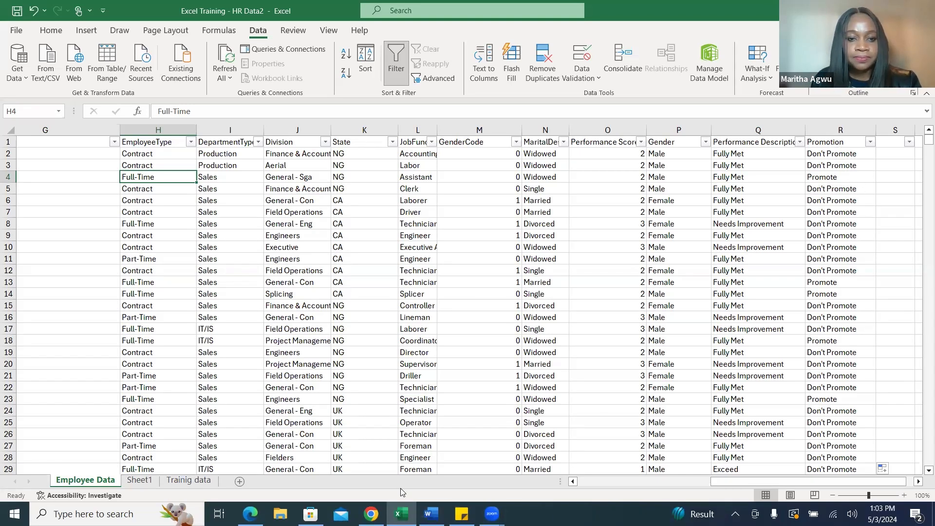
Review the key metrics in the Training Use Case Word document and the Trainig data sheet in Excel, returning to Employee Data.
mouse_move(432, 514)
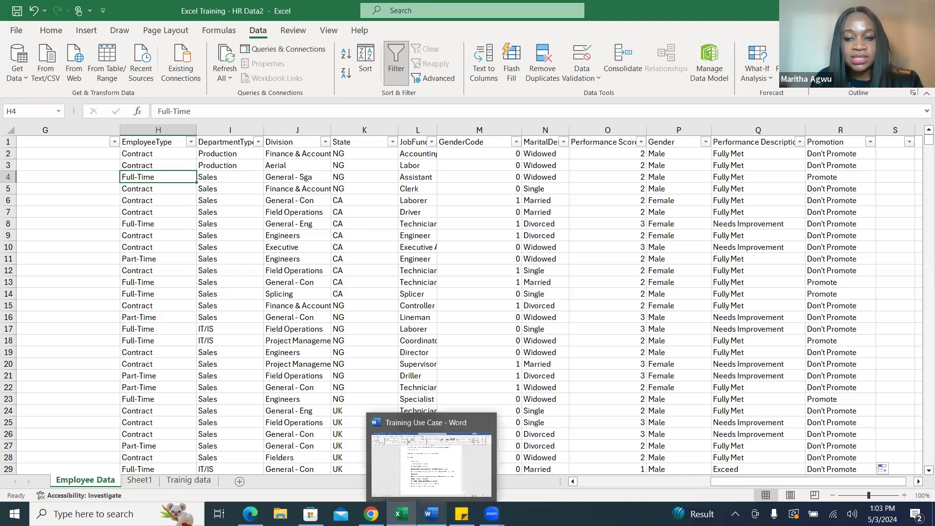
click(446, 473)
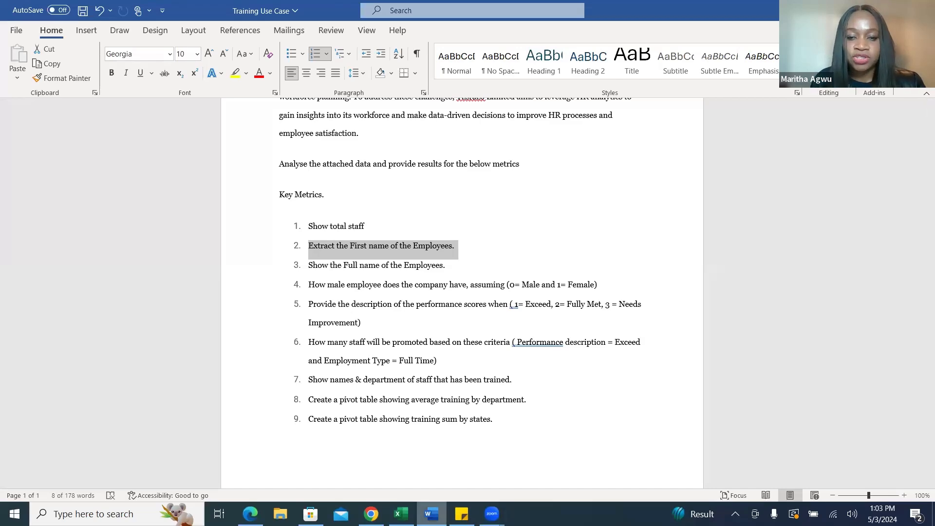
click(400, 514)
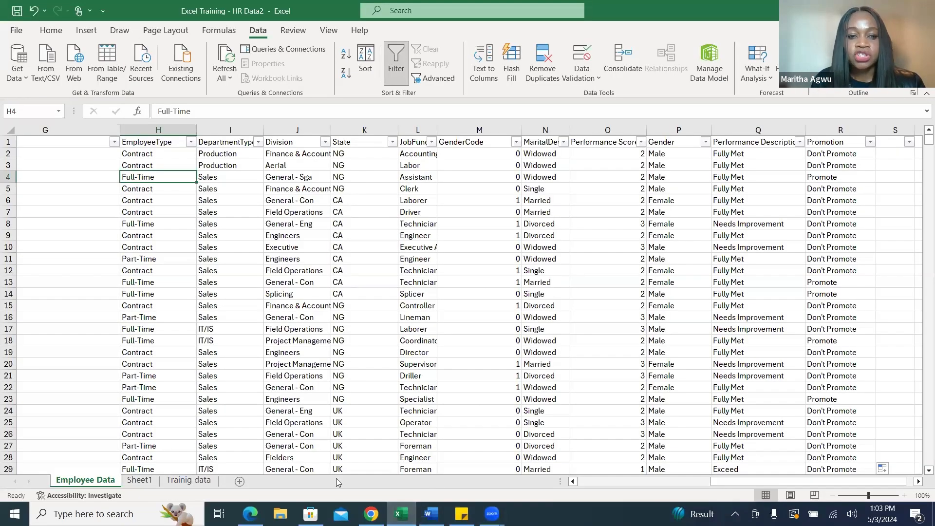
click(193, 480)
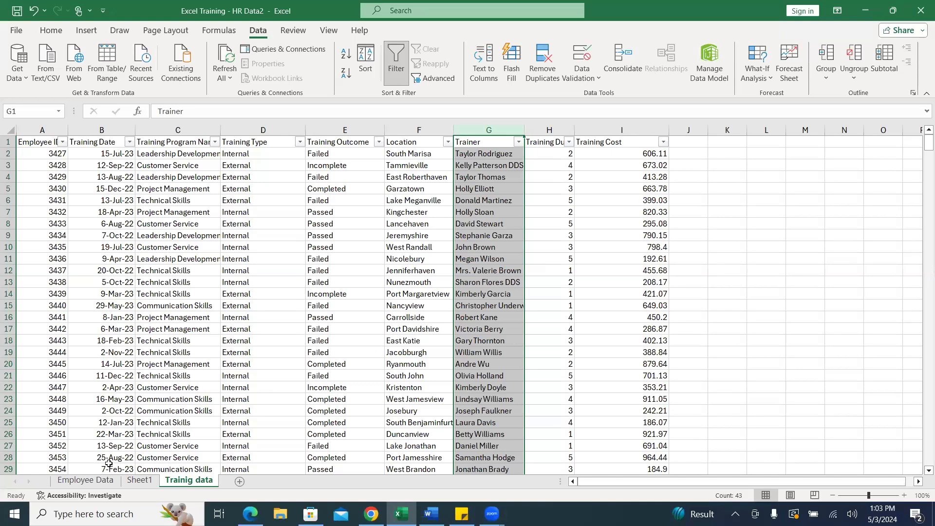
click(85, 482)
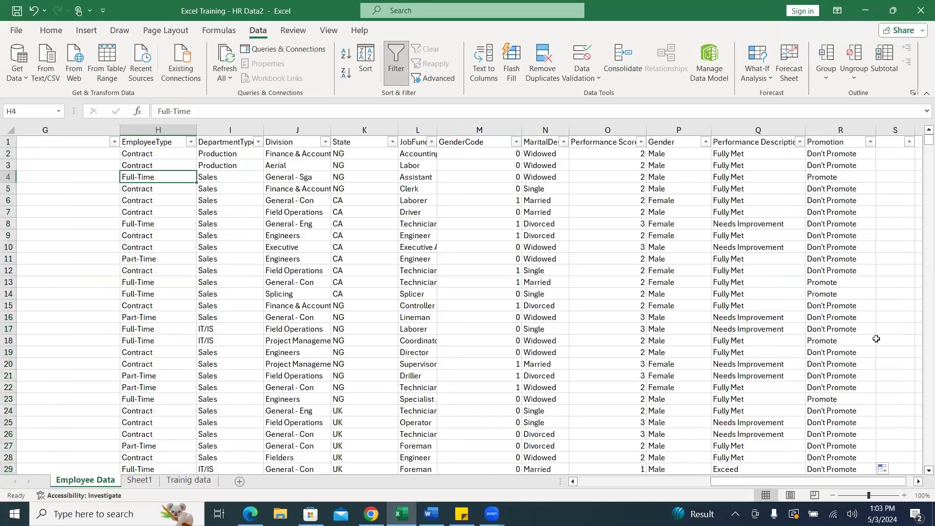
click(769, 127)
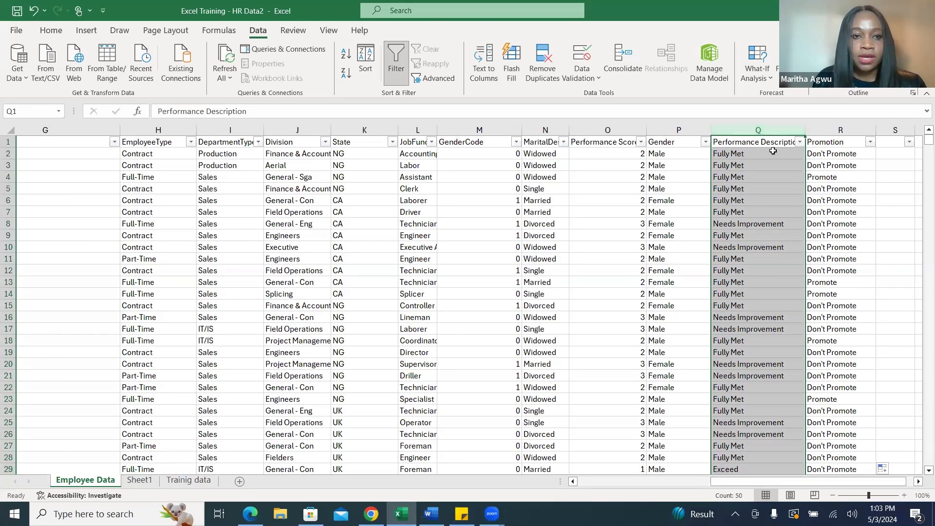
drag(834, 483, 841, 484)
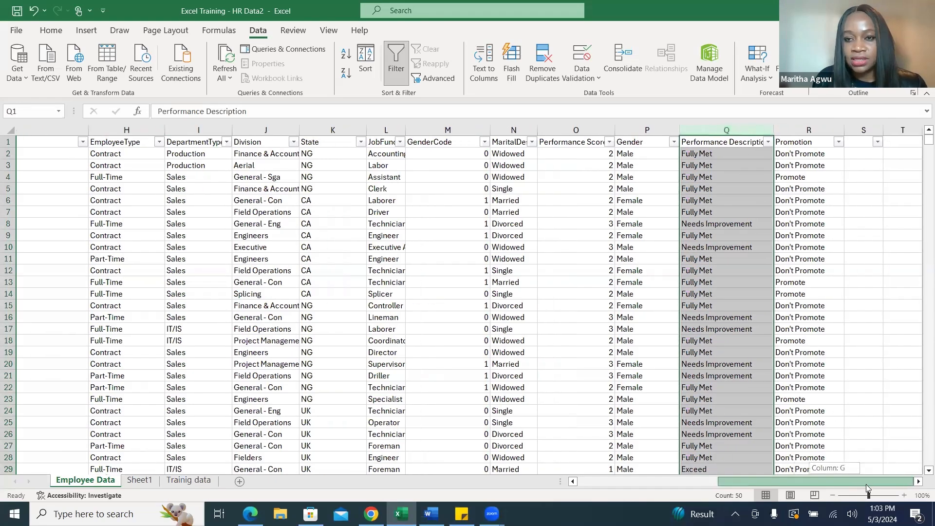
right_click(728, 132)
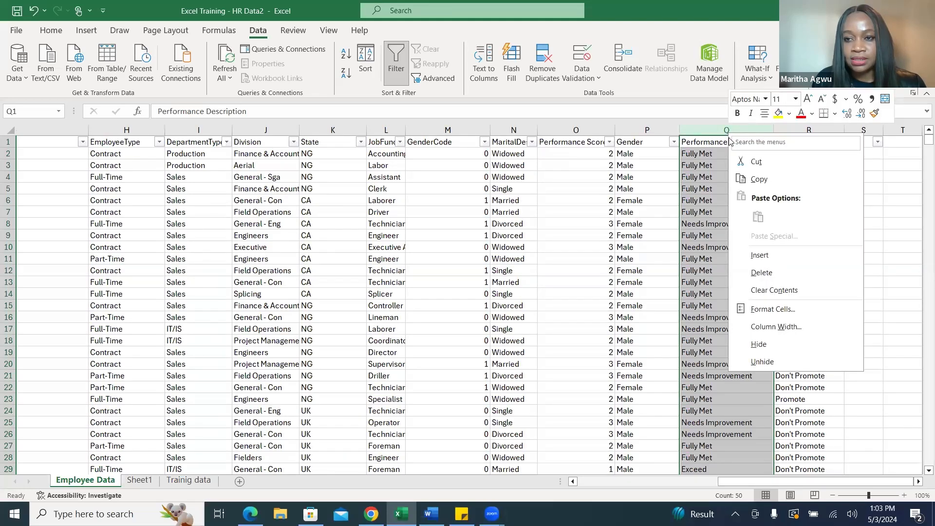
click(909, 361)
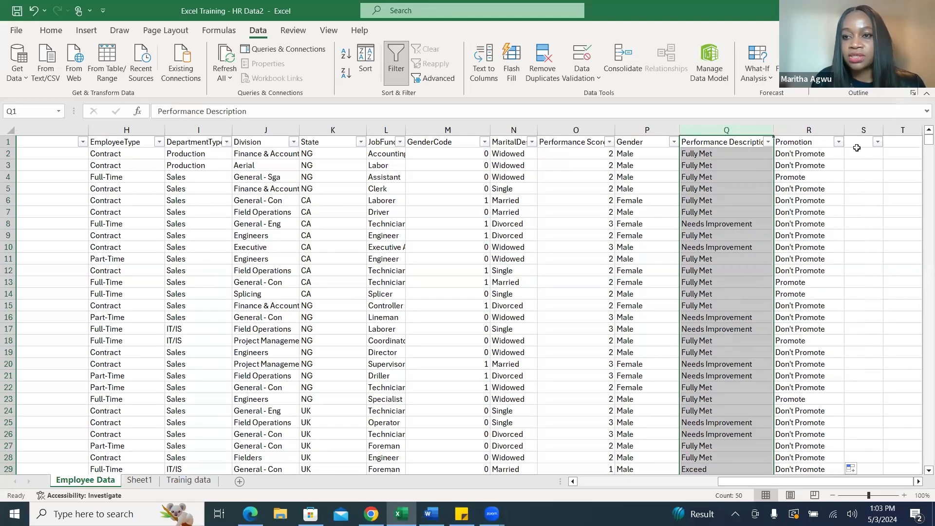
Widen the empty column S beside the Promotion column.
drag(883, 130, 920, 130)
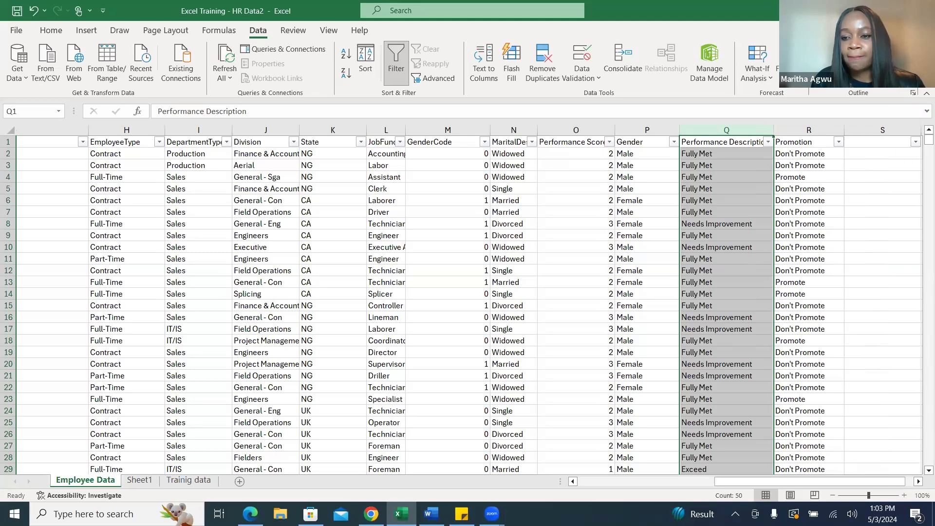
scroll(882, 214, right, 1)
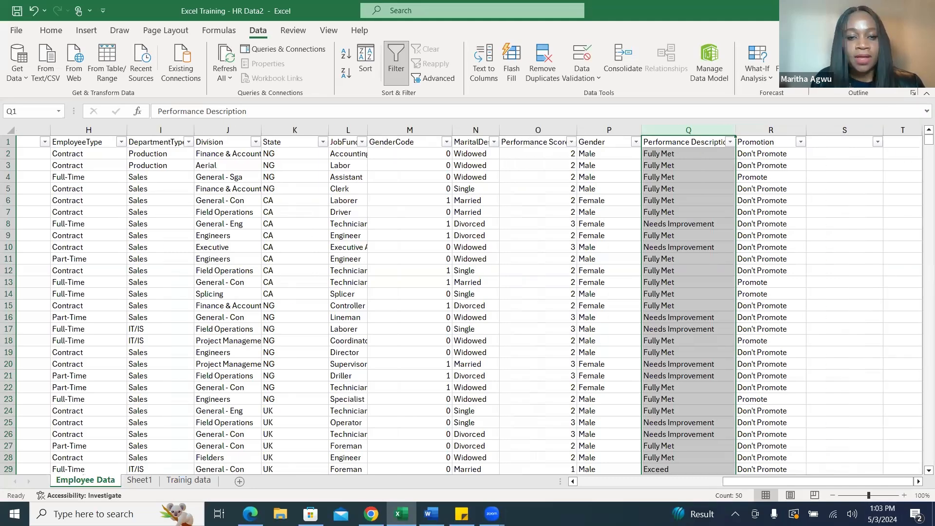
Reread the promotion criteria in the Training Use Case Word document and switch back to the Excel workbook.
key(alt+Tab)
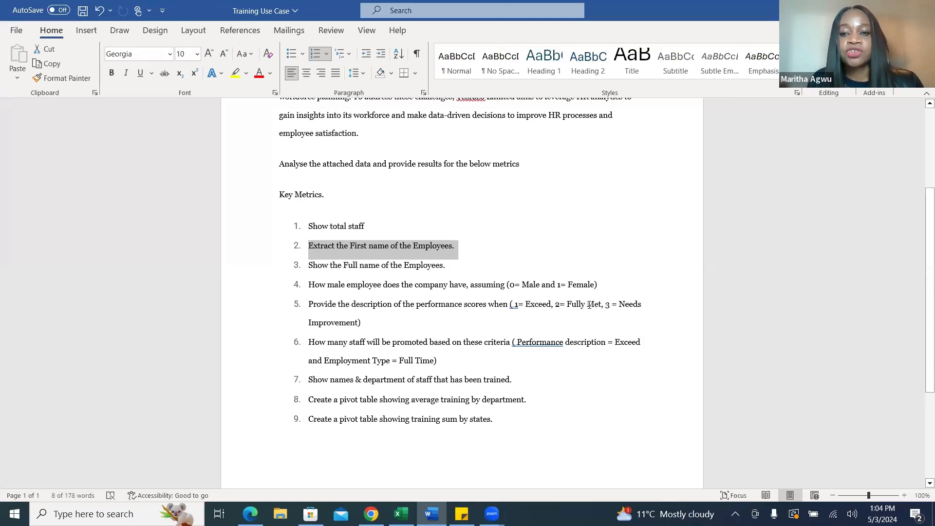
click(402, 514)
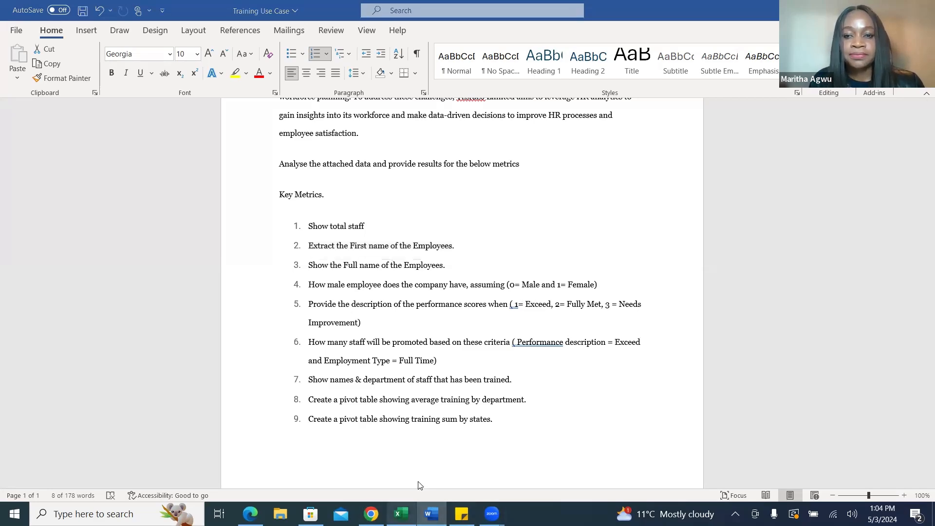
click(831, 154)
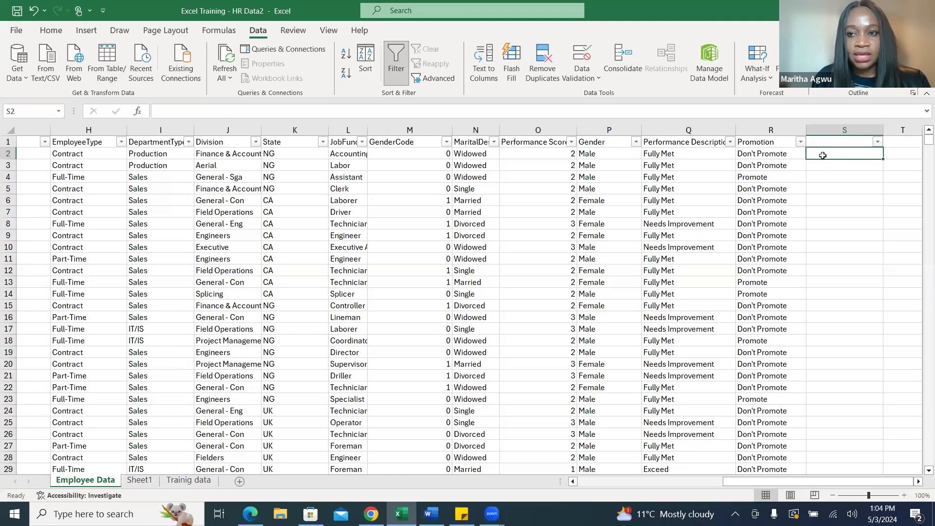
click(138, 112)
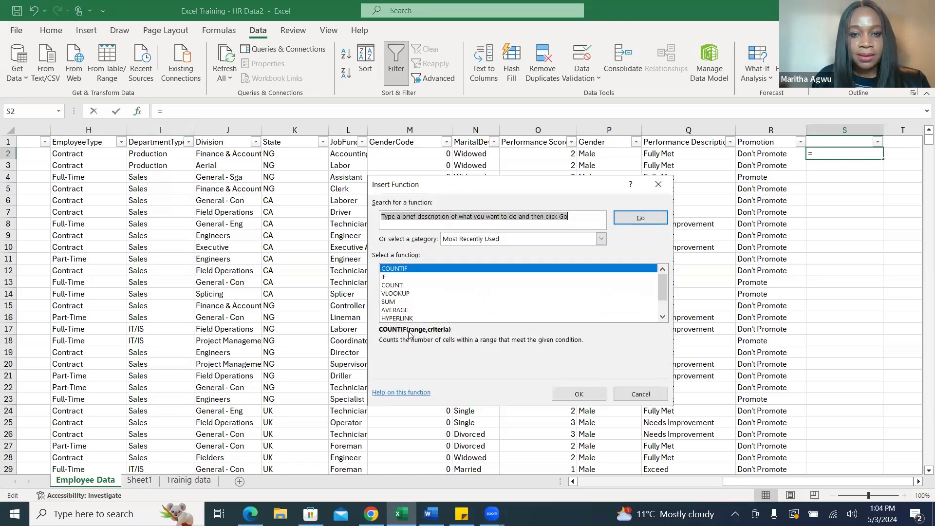
click(389, 277)
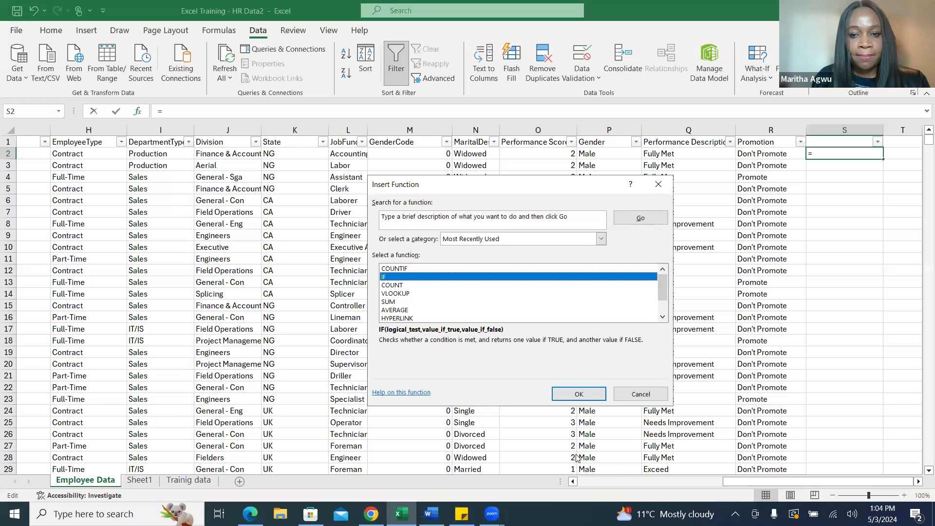
click(594, 394)
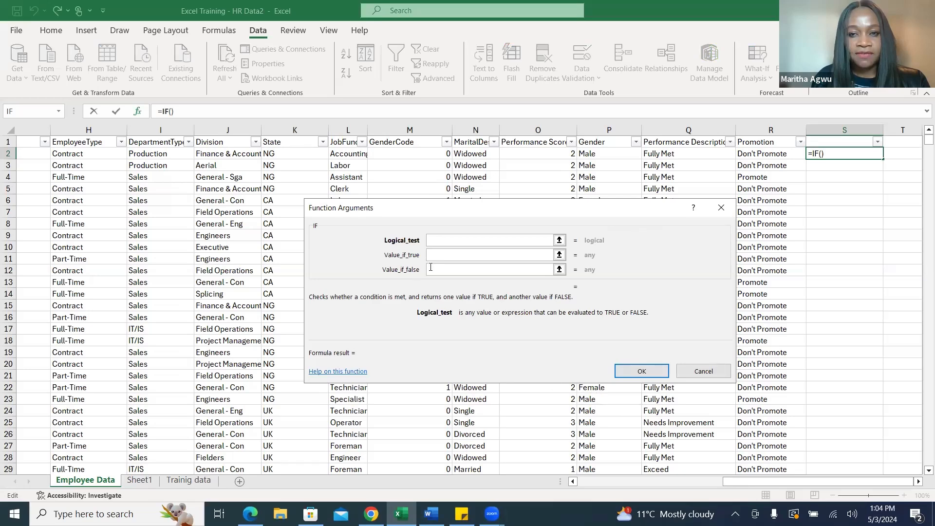
click(715, 375)
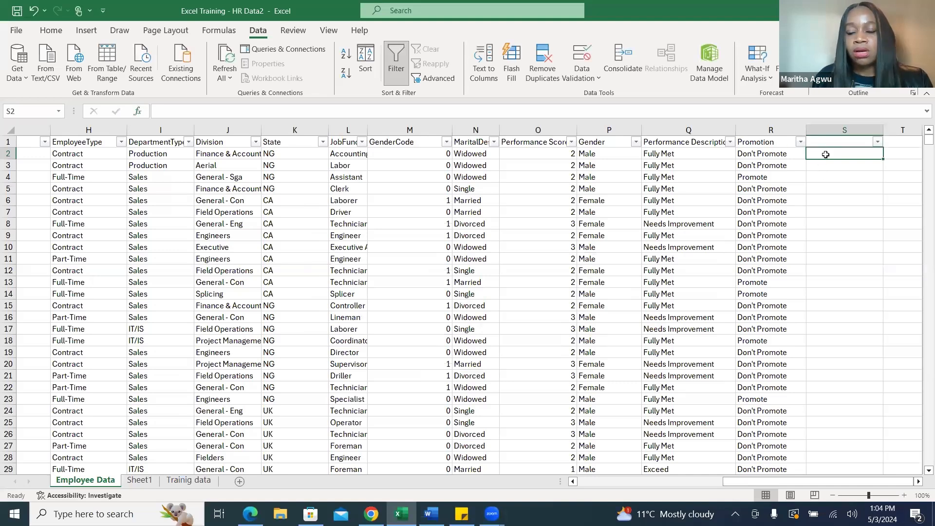
Start a formula in S2 with IF testing whether the performance score in O2 equals 1 and returning "Exceed".
text(=)
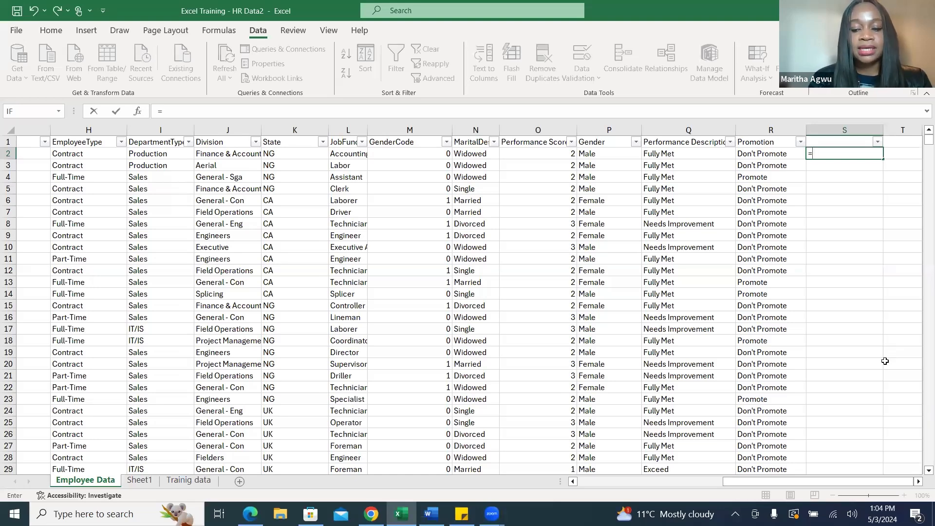
text(if)
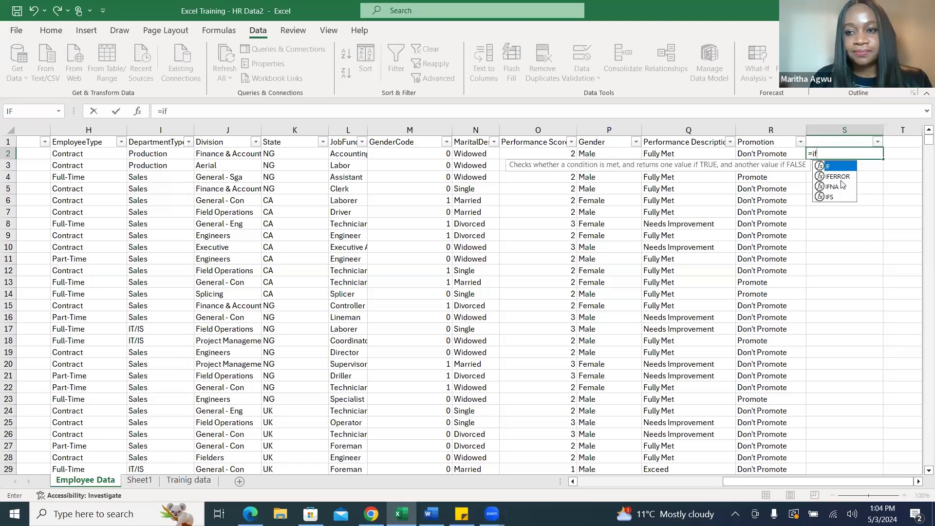
double_click(836, 166)
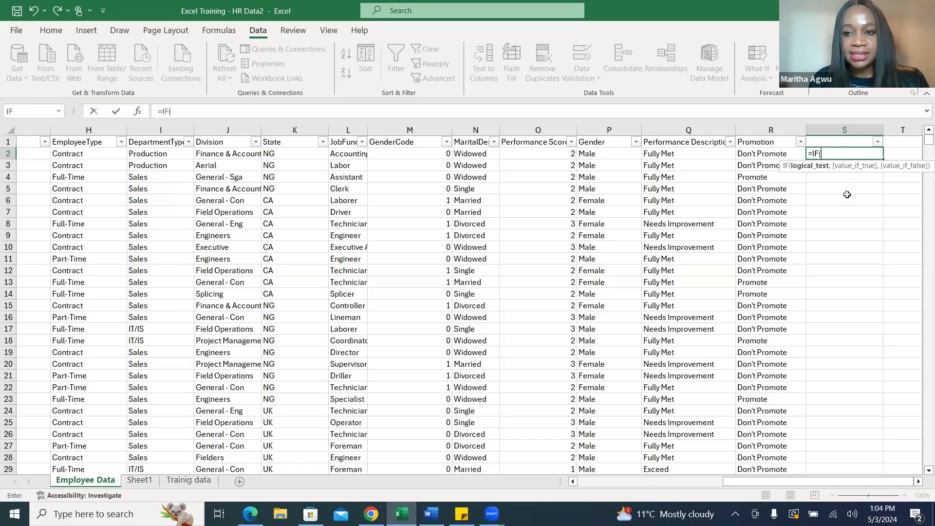
click(546, 154)
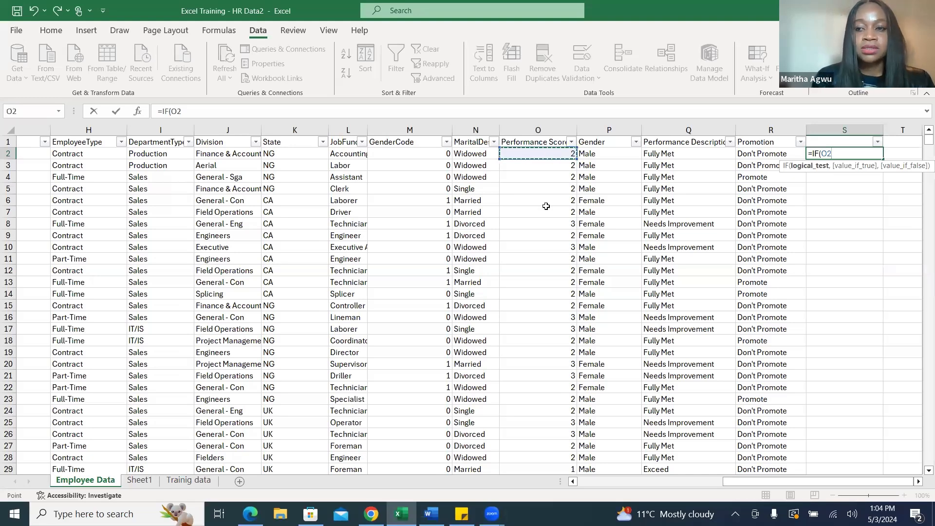
text(= 1)
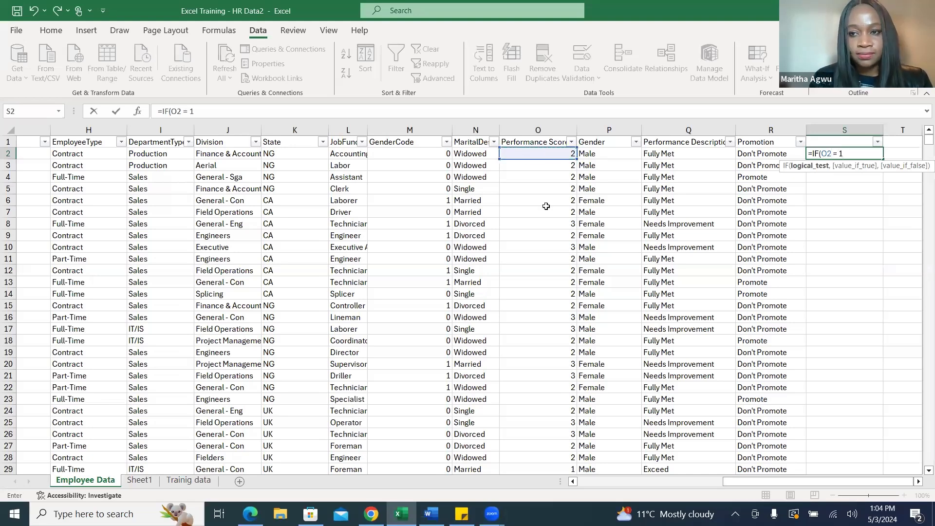
text(,)
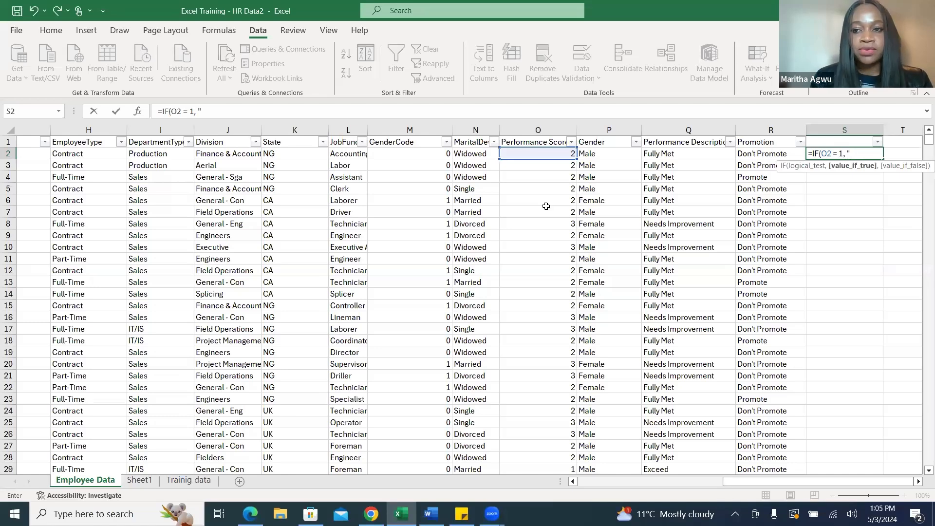
text( "Exceed)
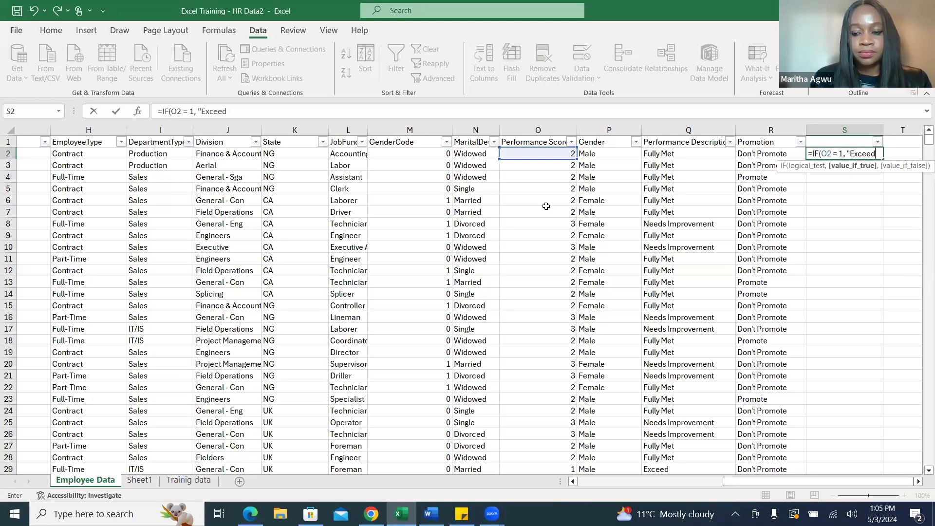
text(",)
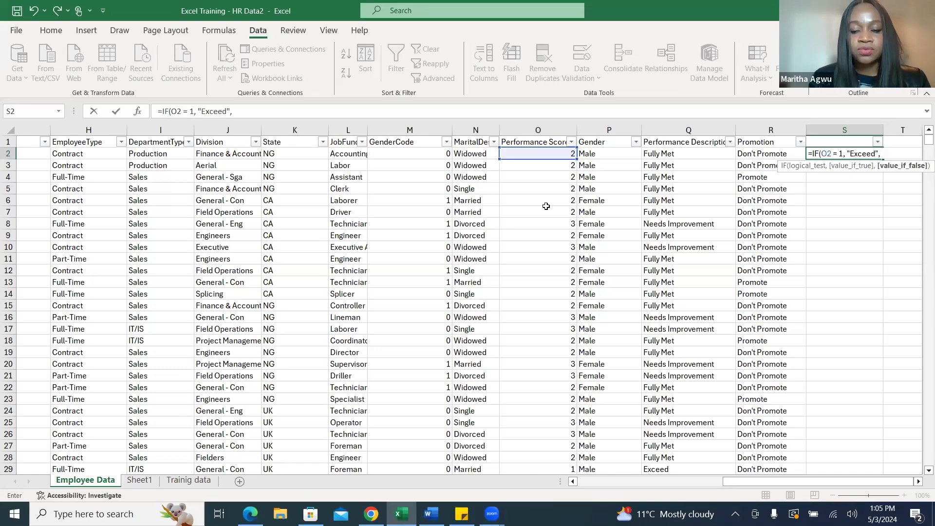
Nest a second IF in the S2 formula that returns "Fully Met" when O2 equals 2.
text(if)
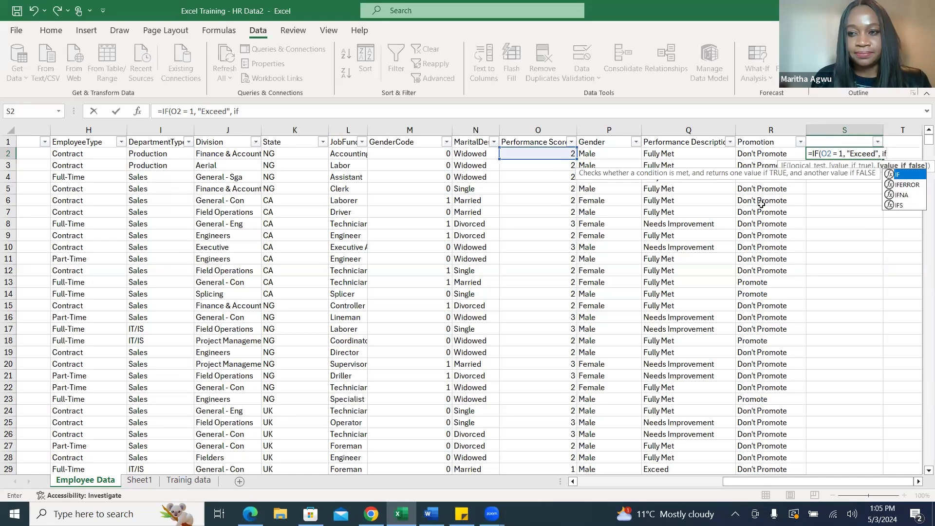
click(909, 180)
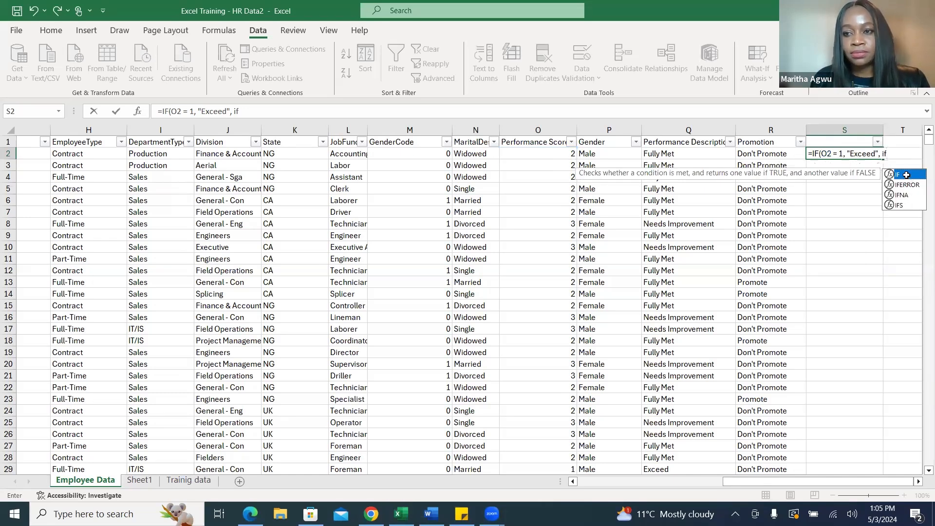
double_click(908, 180)
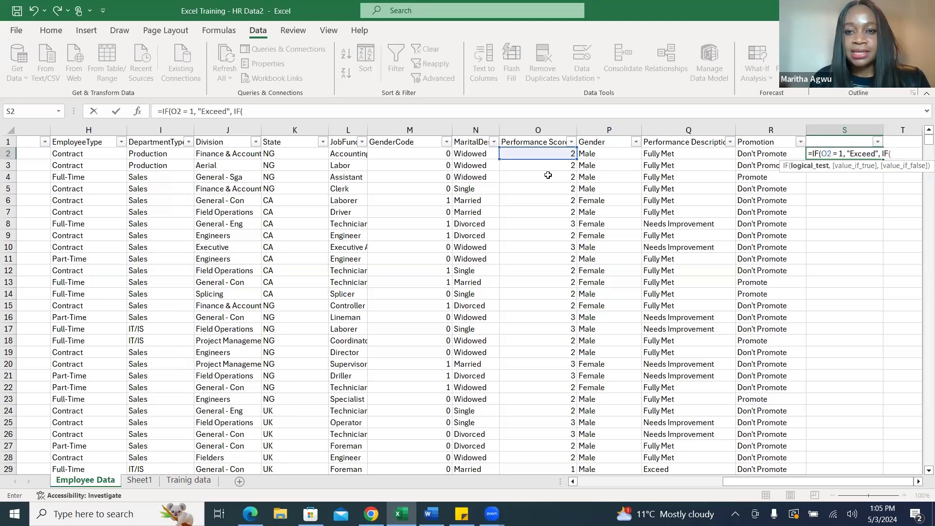
click(540, 157)
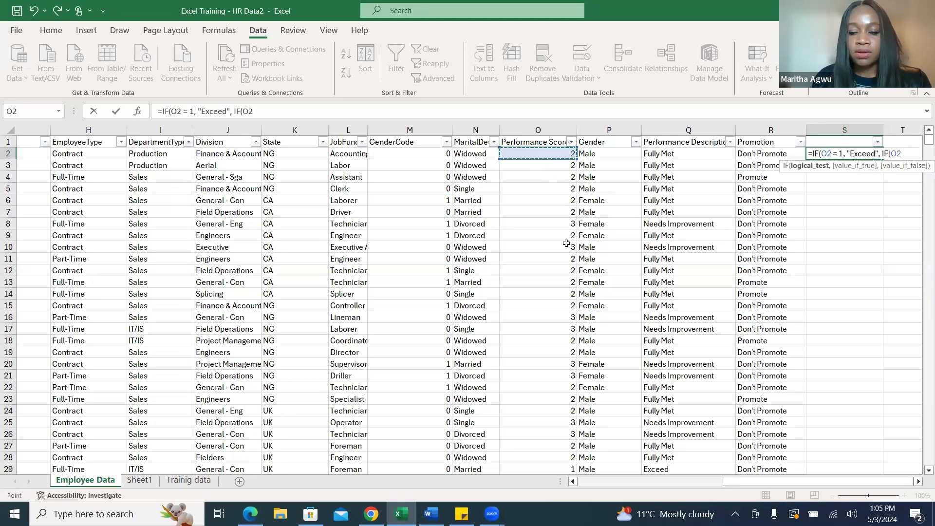
text(=2)
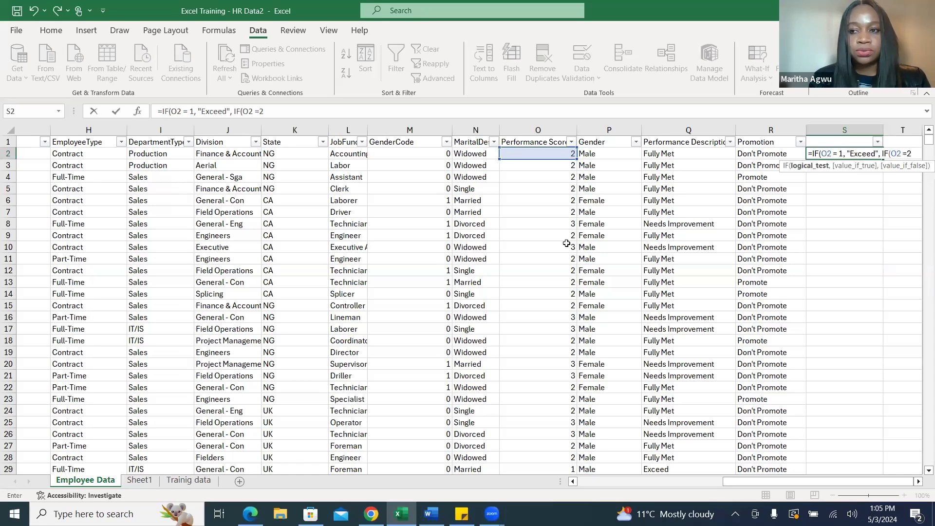
text(,)
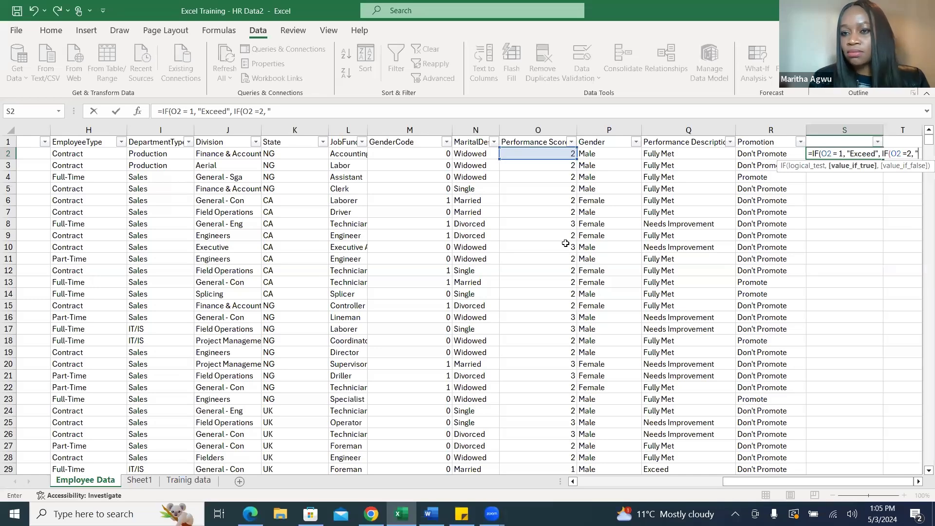
text("Fully)
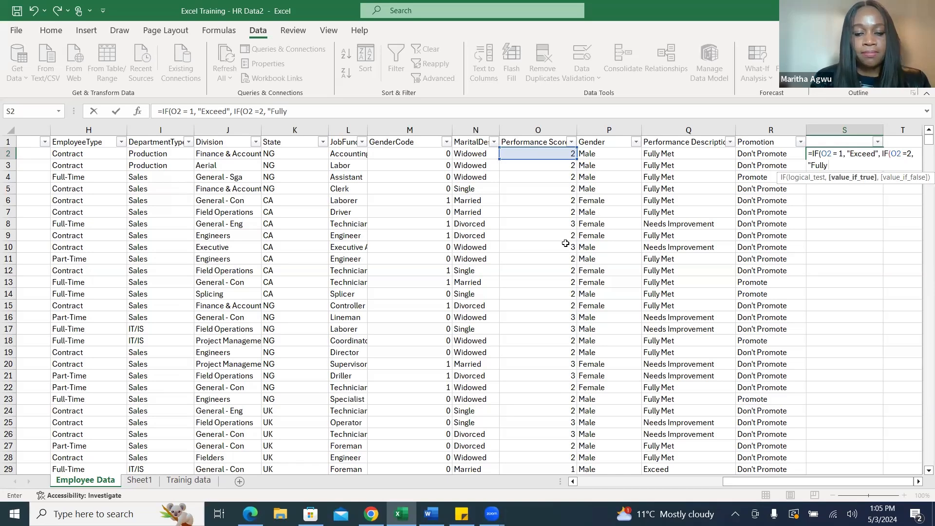
text( Me)
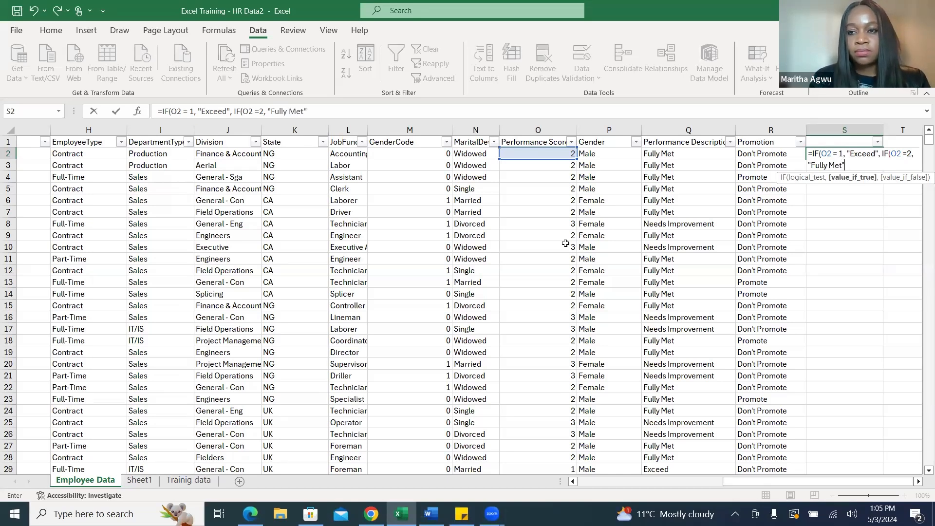
text(t")
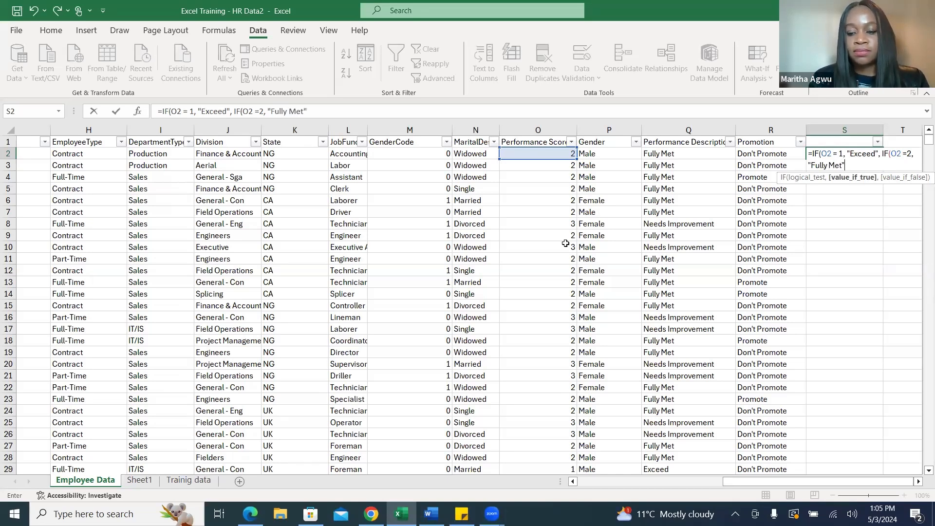
text(,)
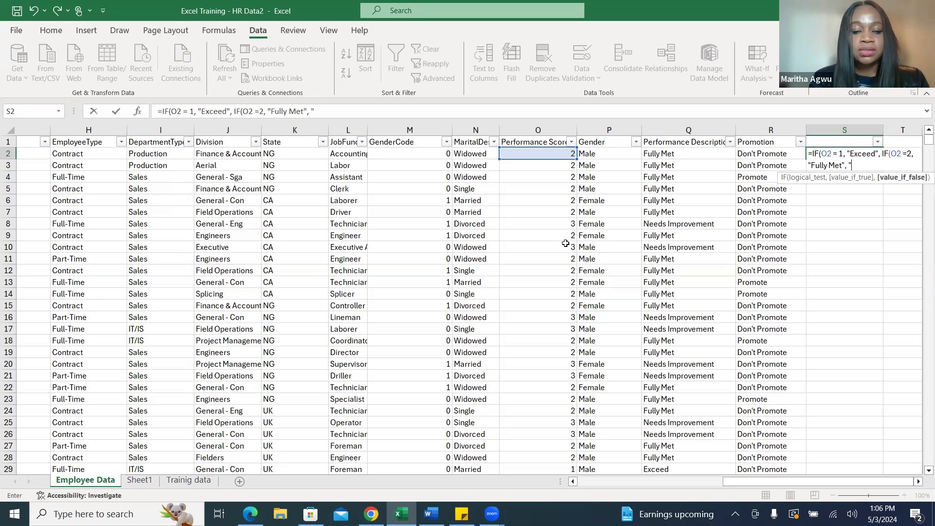
Finish the S2 formula with "Needs Improvement" as the remaining result, close both IFs, and fill it down column S.
text(Needs)
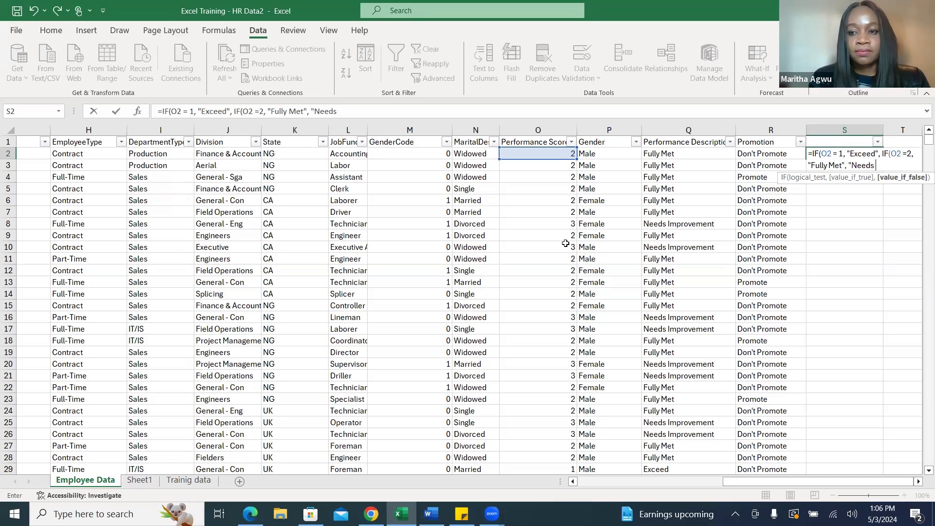
text( Impro)
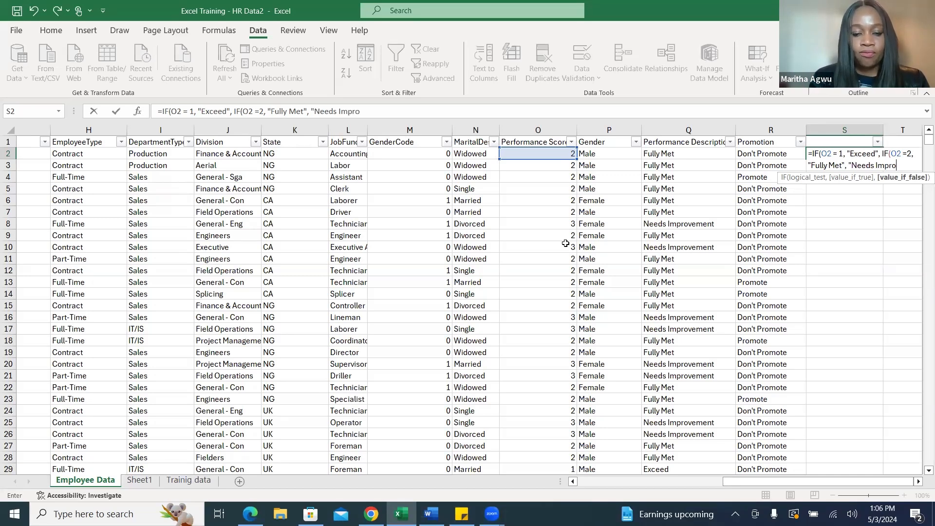
text(vement)
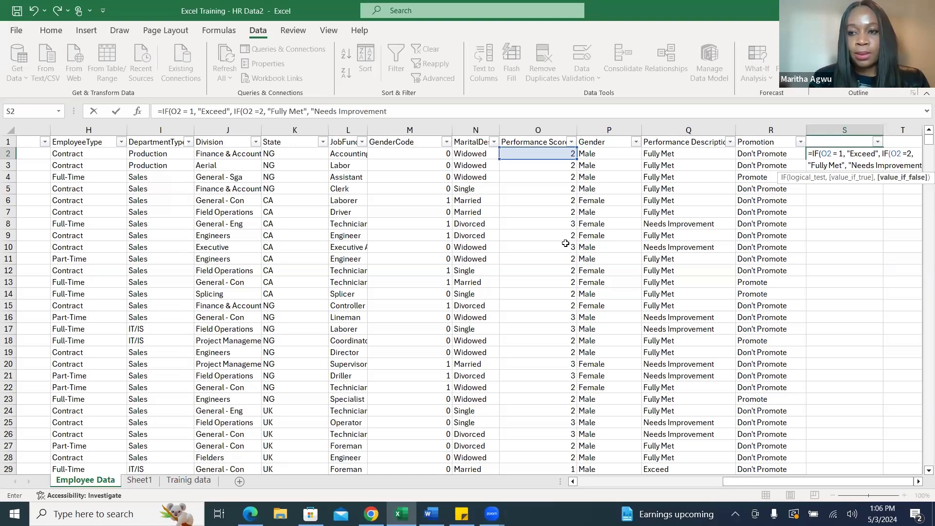
text(")
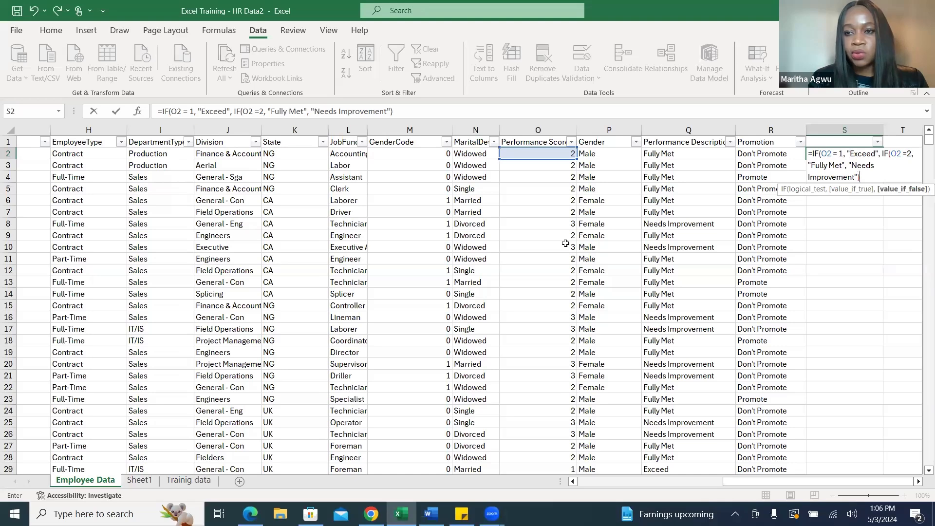
text()))
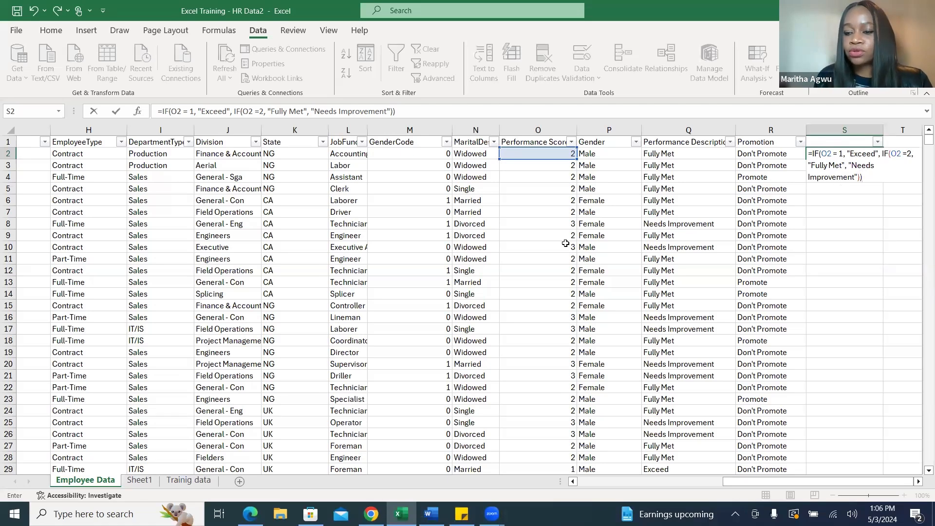
key(BackSpace)
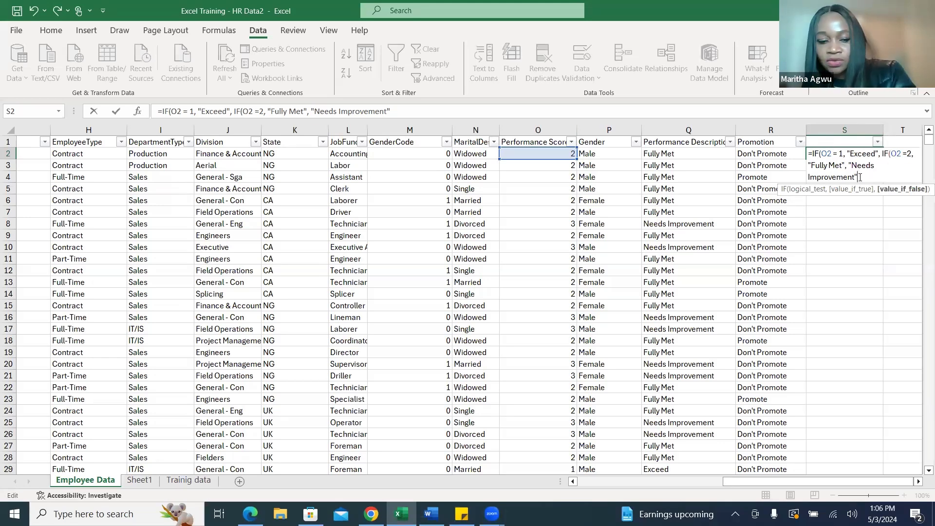
text()))
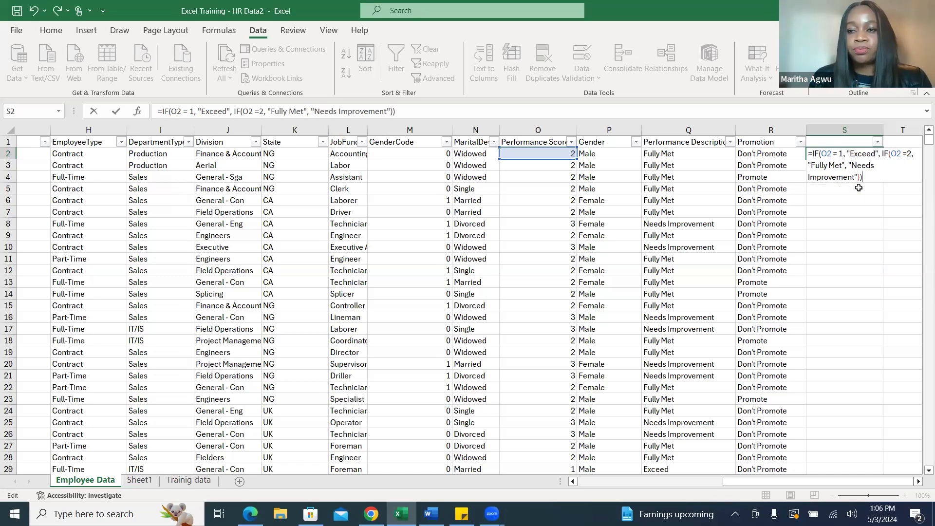
key(Return)
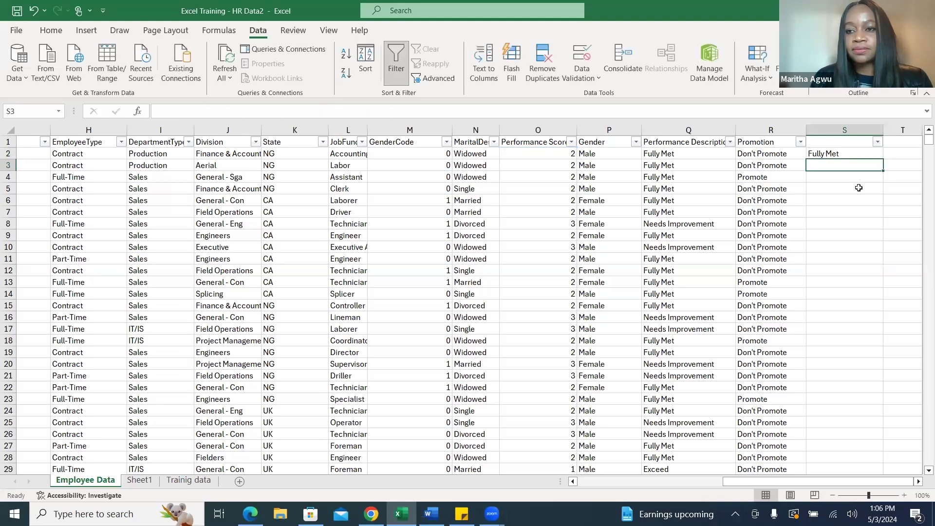
click(868, 154)
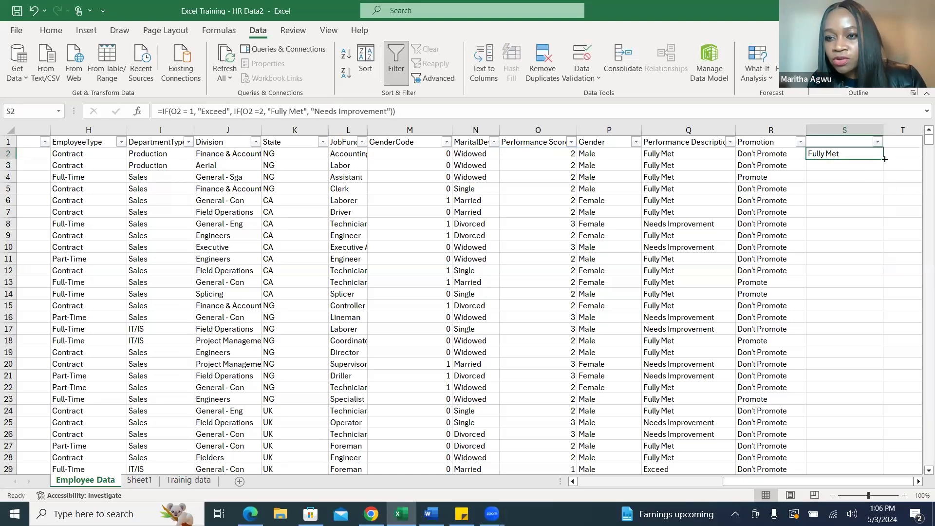
double_click(885, 159)
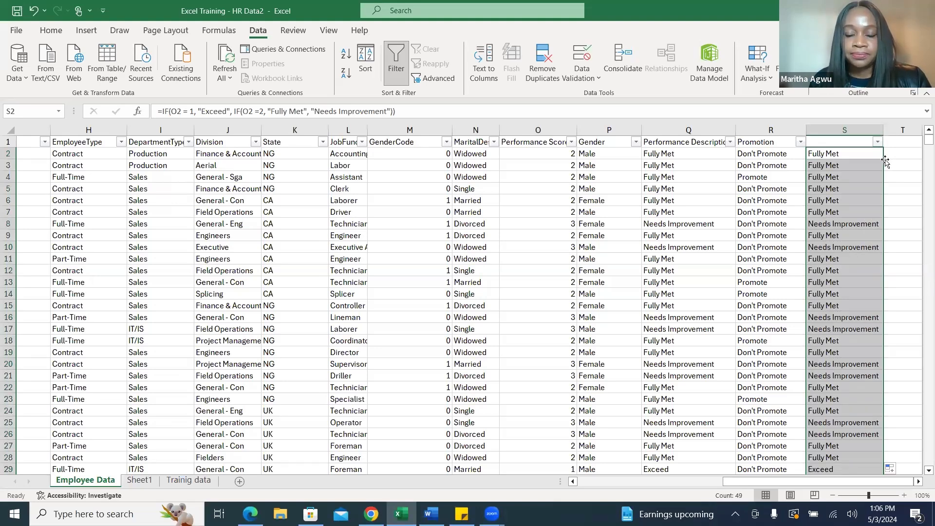
Check the Trainig data sheet and the remaining key metrics in the Training Use Case Word document, returning to the Excel workbook.
click(189, 481)
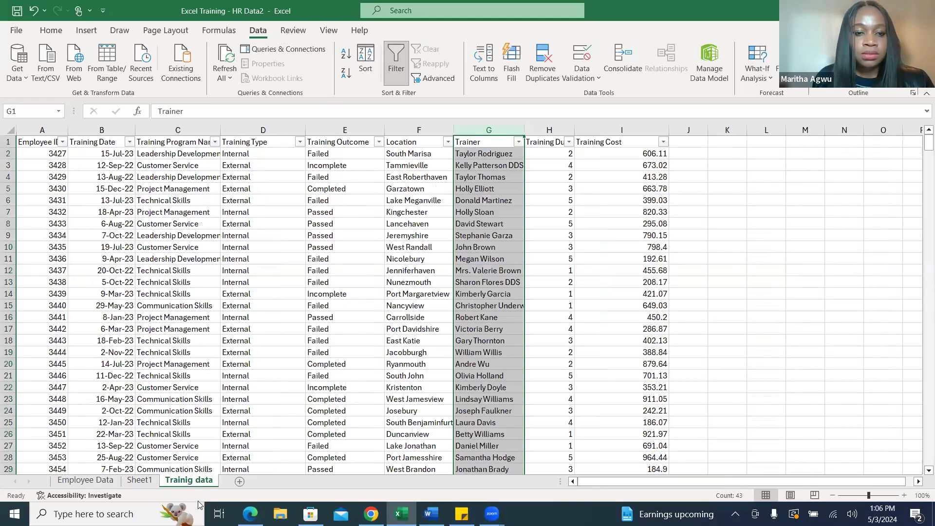
click(431, 514)
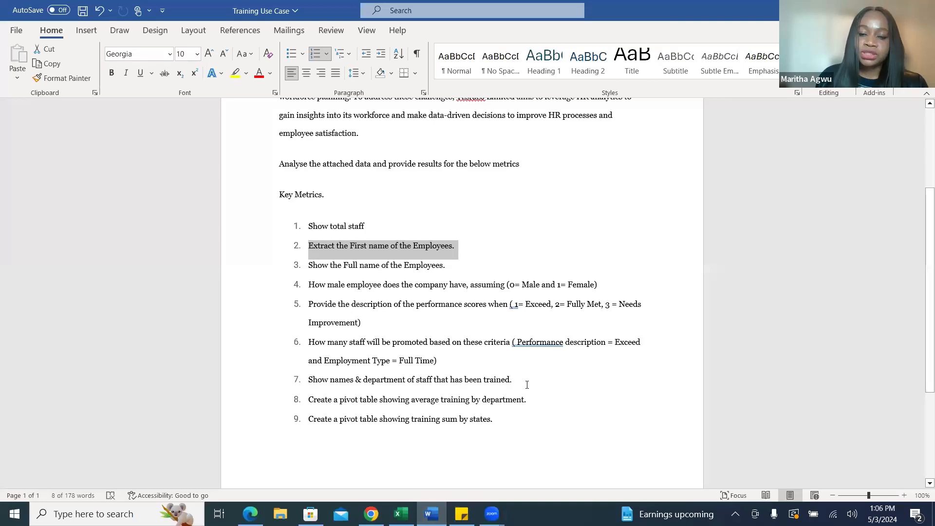
click(250, 514)
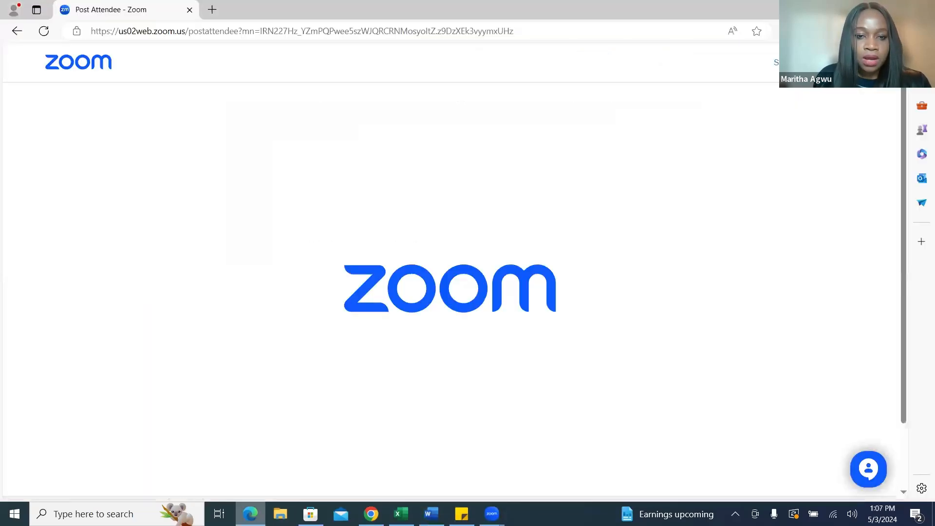
click(401, 514)
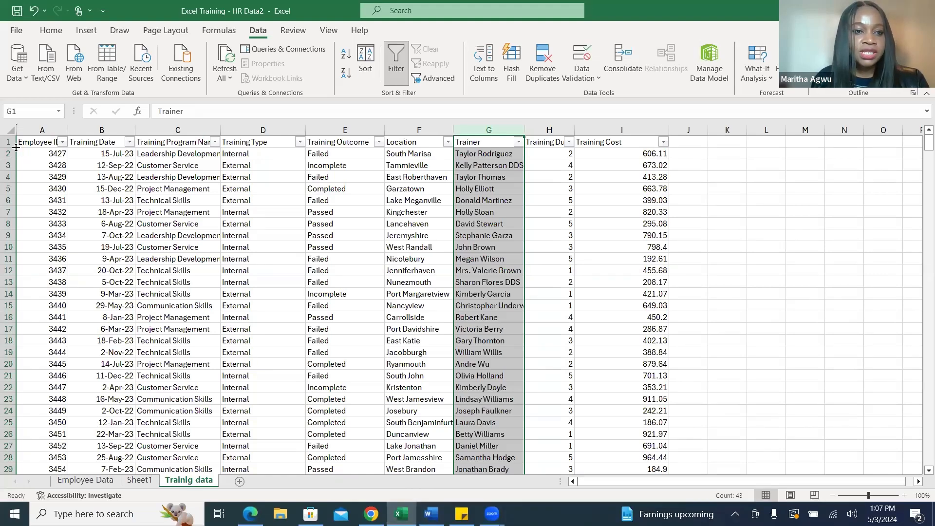
Widen the Employee ID column on the Trainig data sheet and insert a blank column before it.
drag(68, 130, 92, 130)
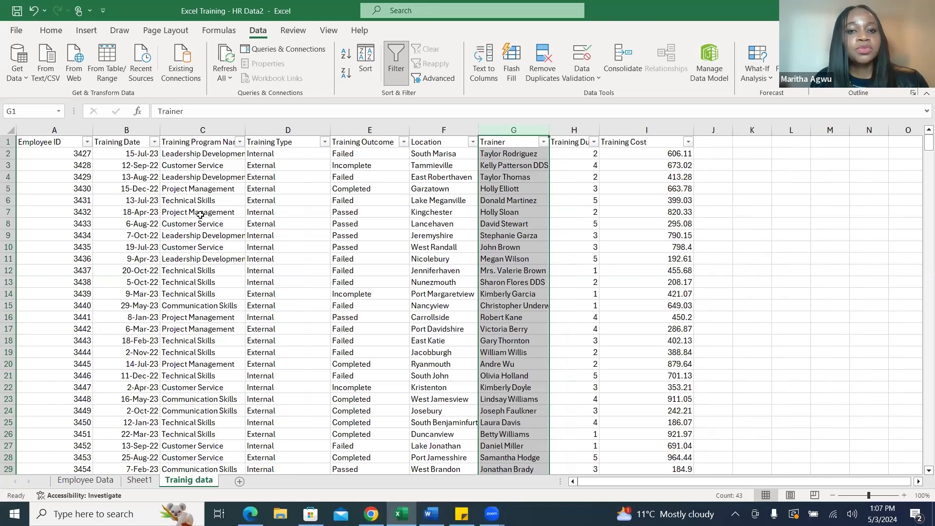
click(54, 129)
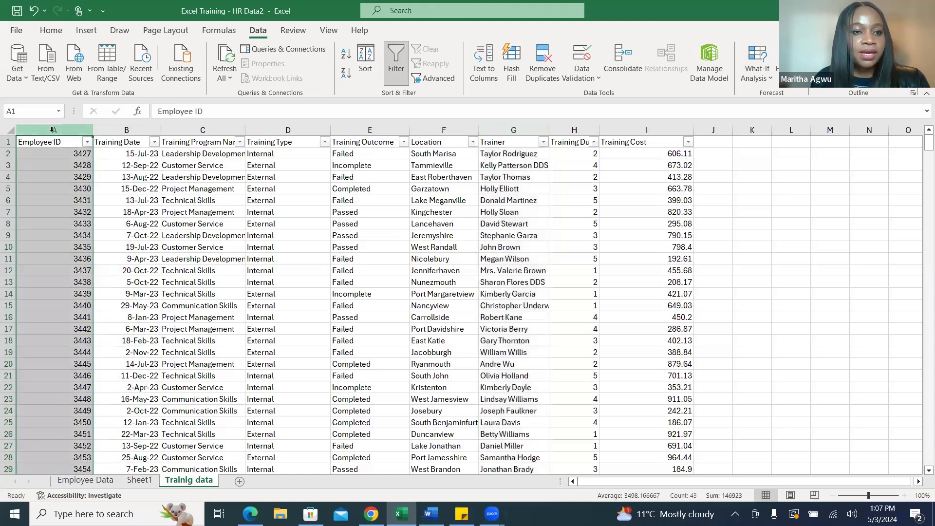
right_click(54, 134)
click(98, 254)
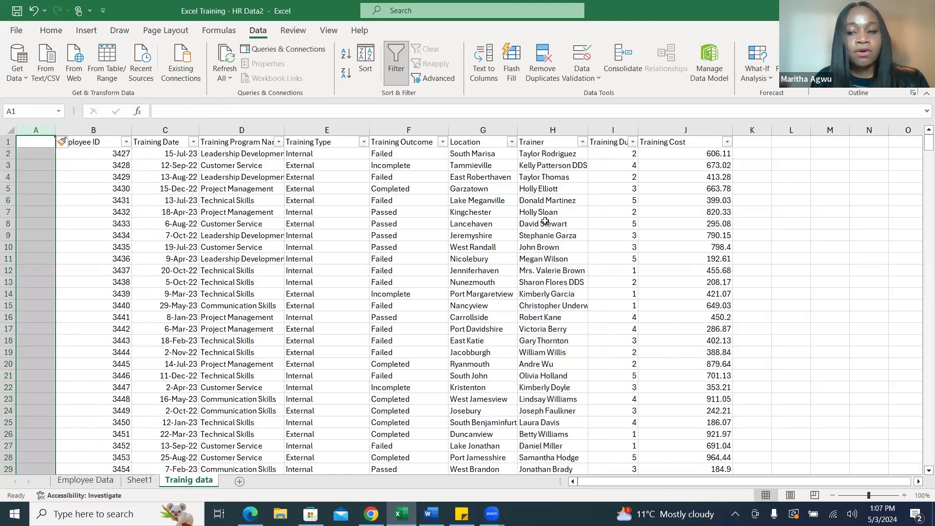
Widen the blank column A on the Trainig data sheet and enter the header Employee Name in A1.
drag(55, 129, 96, 129)
click(61, 152)
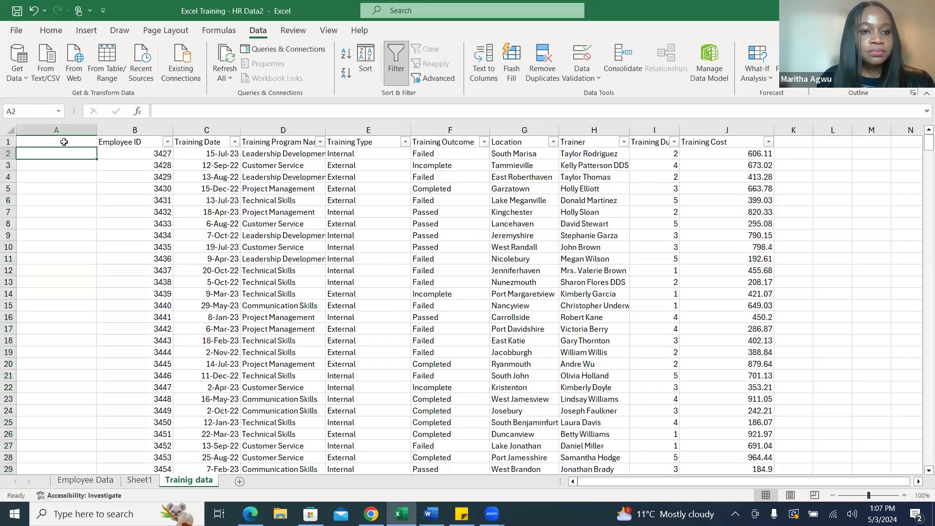
click(67, 141)
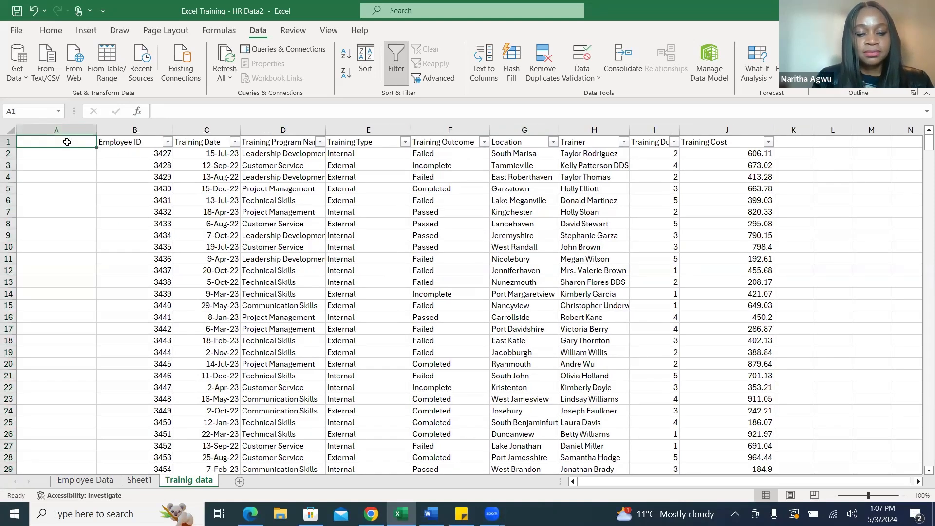
text(Employee)
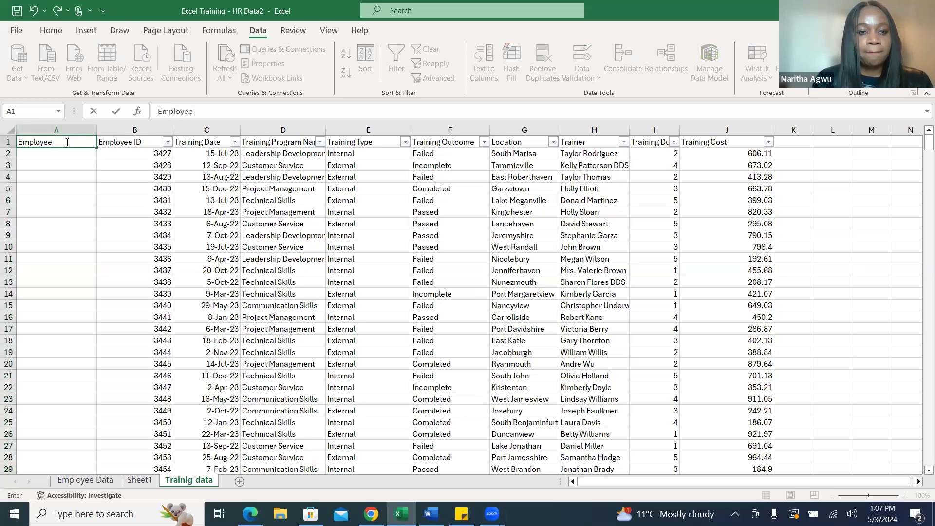
text( Name)
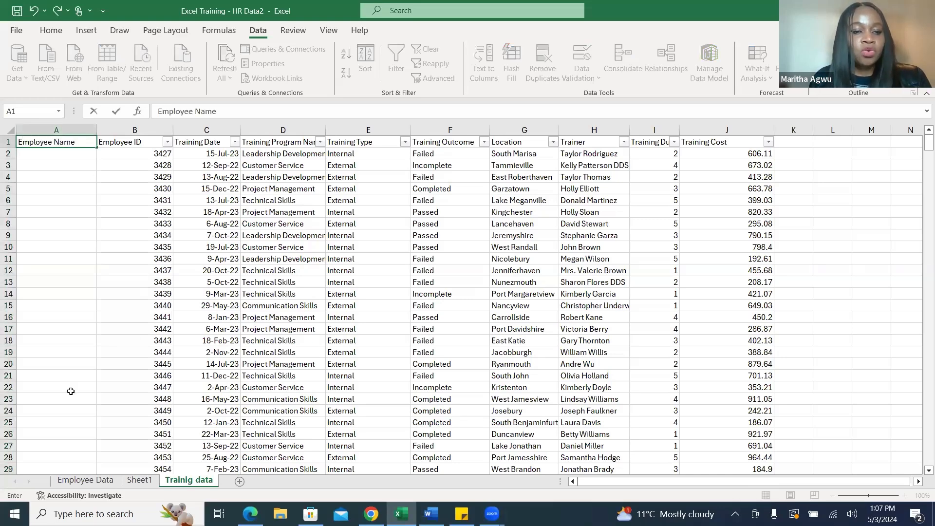
Compare the employee ID and last name columns on the Employee Data sheet with the Trainig data sheet.
click(73, 481)
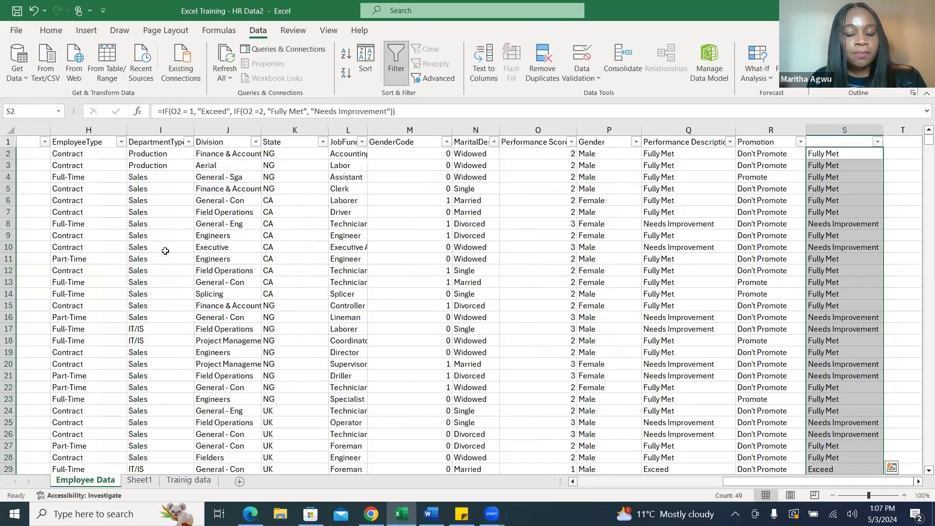
drag(753, 481, 602, 493)
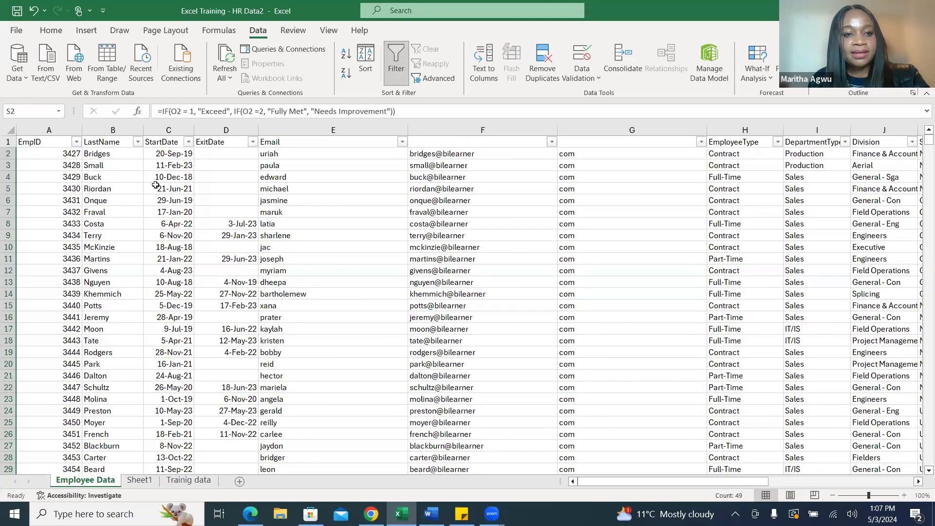
click(195, 483)
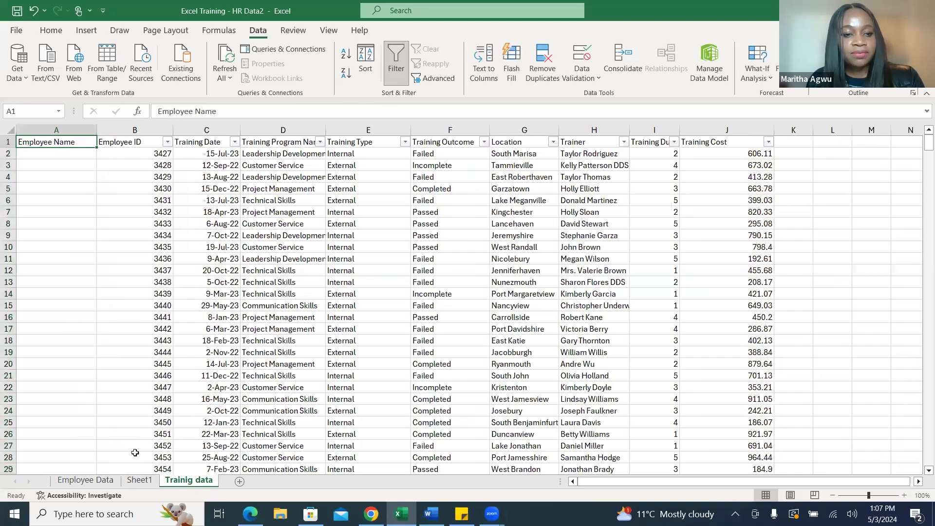
click(85, 480)
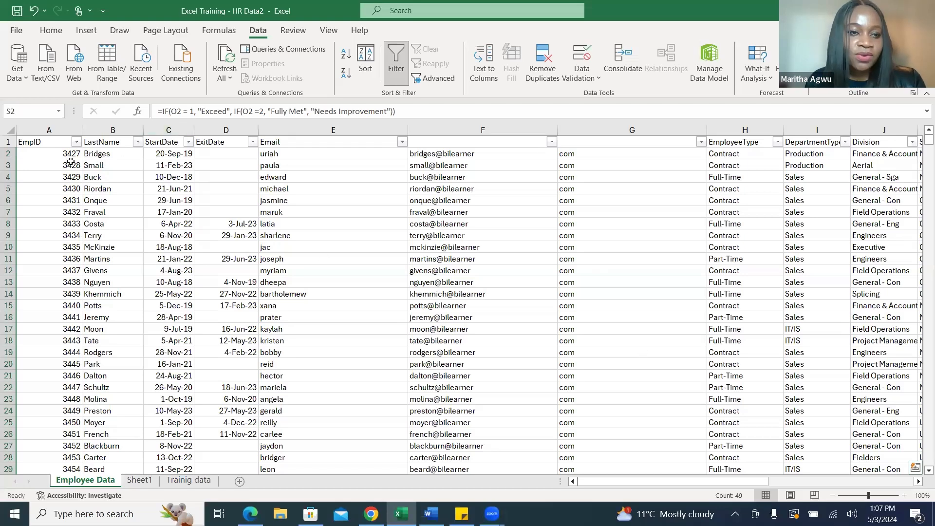
click(194, 481)
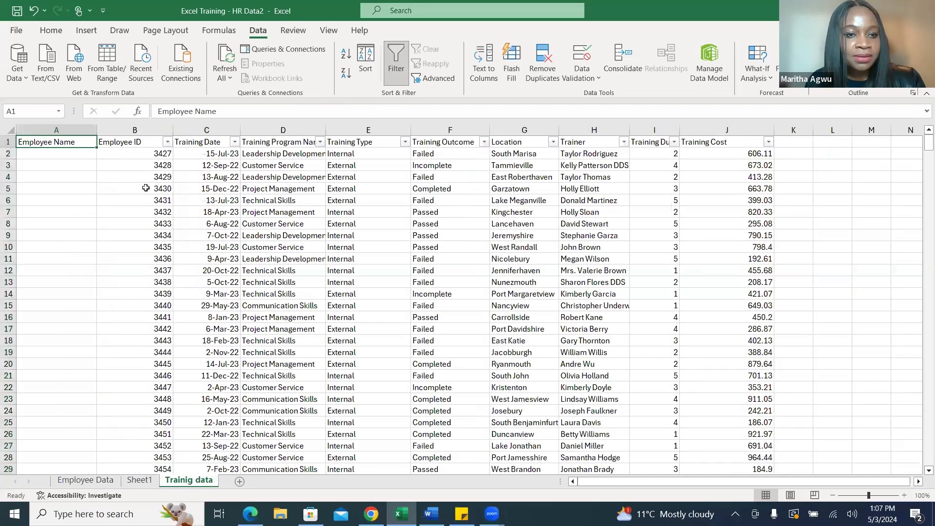
click(115, 481)
click(184, 482)
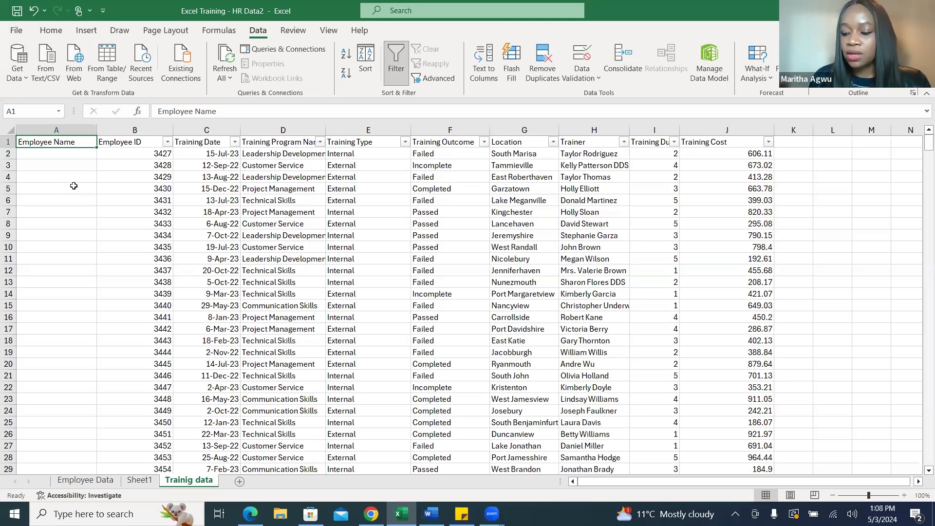
Insert the VLOOKUP function in cell A2 under Employee Name on the Trainig data sheet.
click(39, 157)
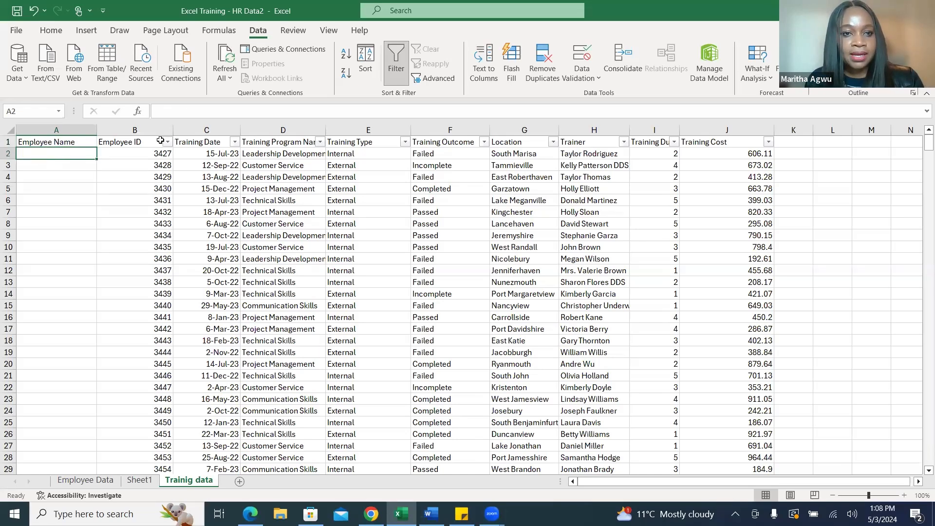
click(138, 111)
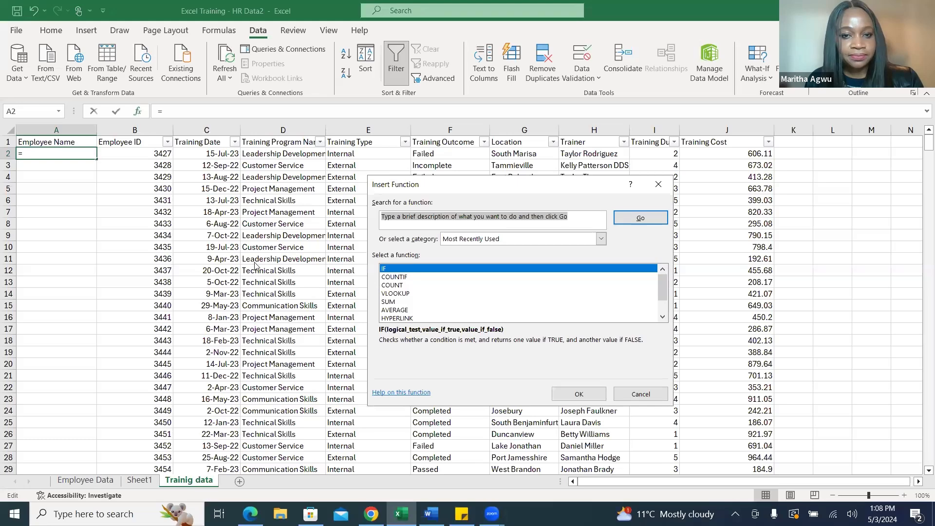
drag(573, 221, 382, 218)
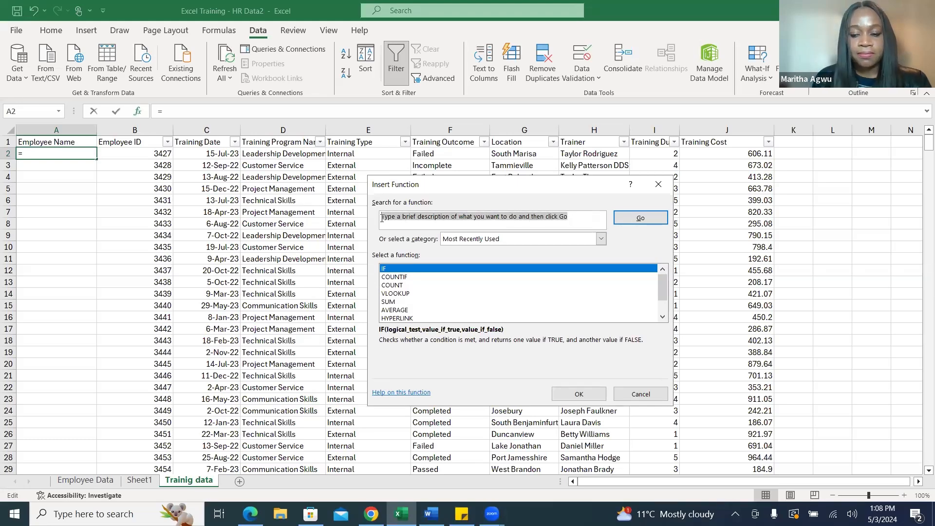
text(vlookup)
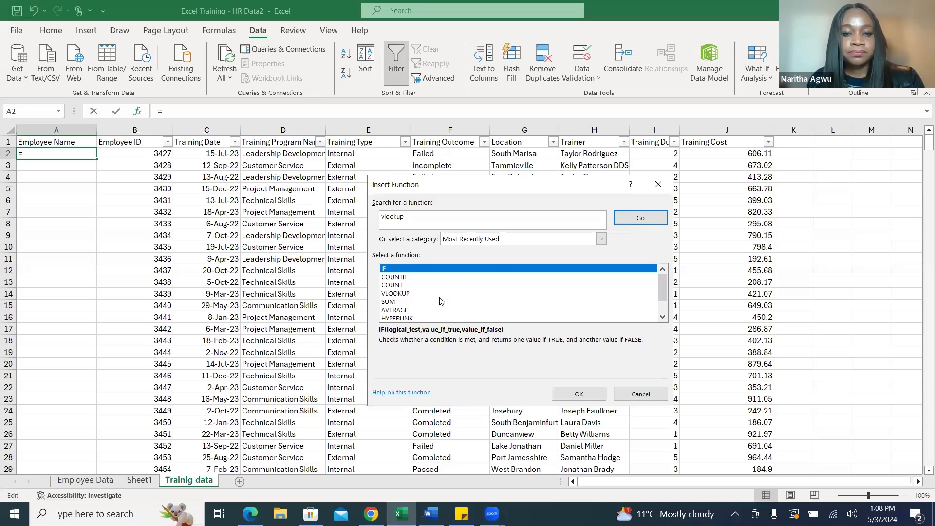
click(409, 293)
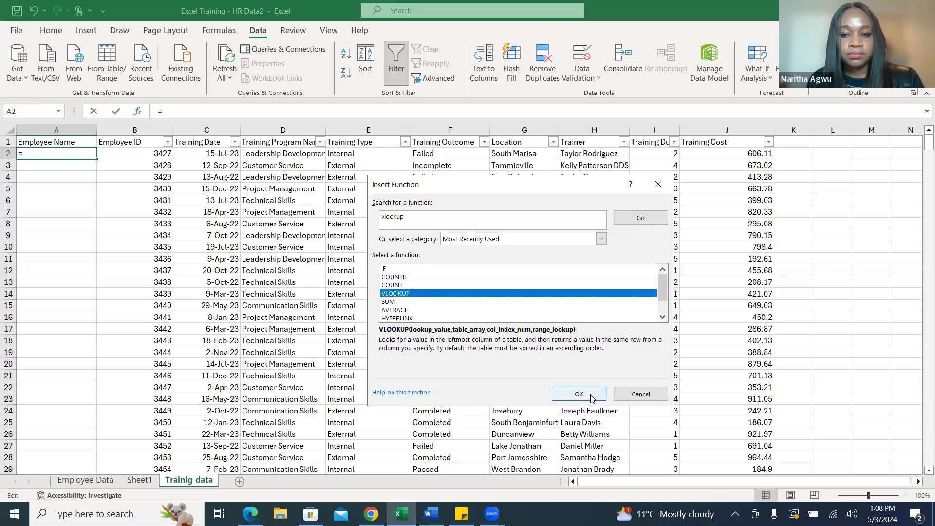
click(591, 395)
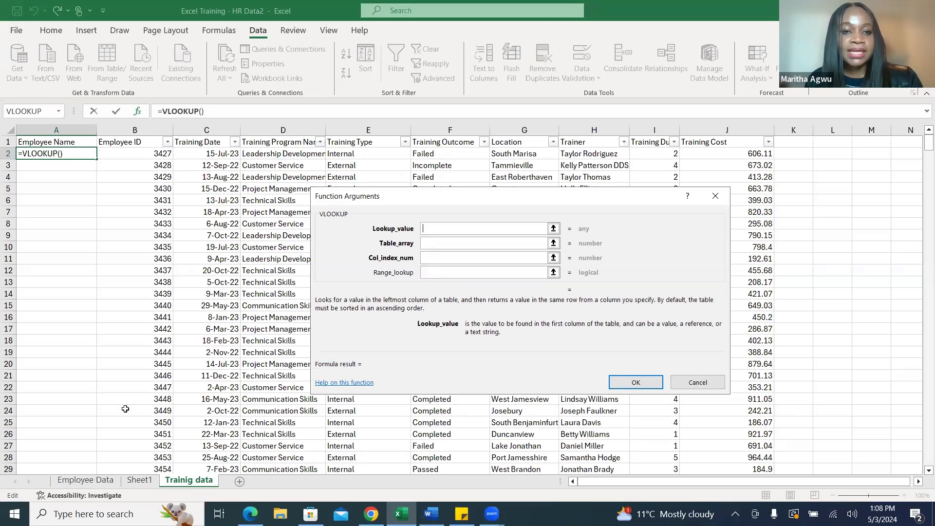
Set the VLOOKUP lookup value to B2:B39 and the table array to A1:E50 on the Employee Data sheet.
drag(155, 155, 157, 444)
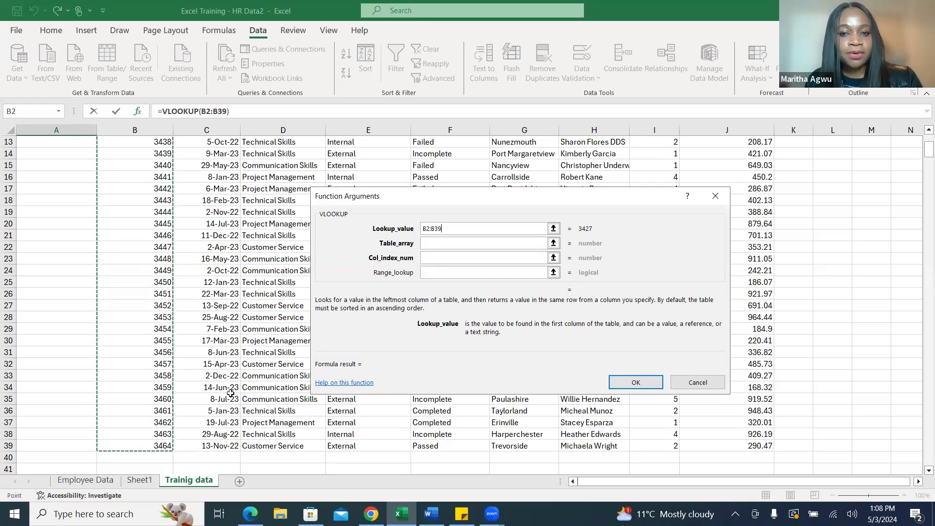
click(424, 245)
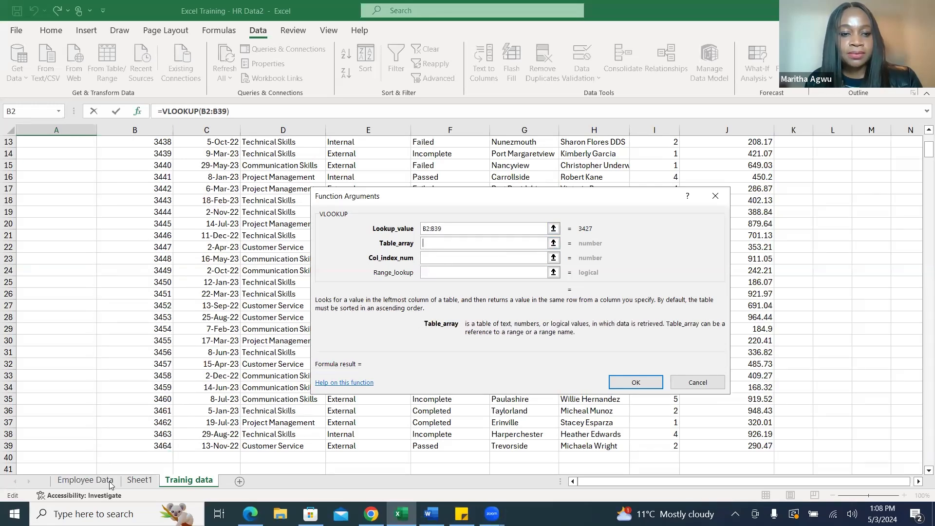
click(89, 482)
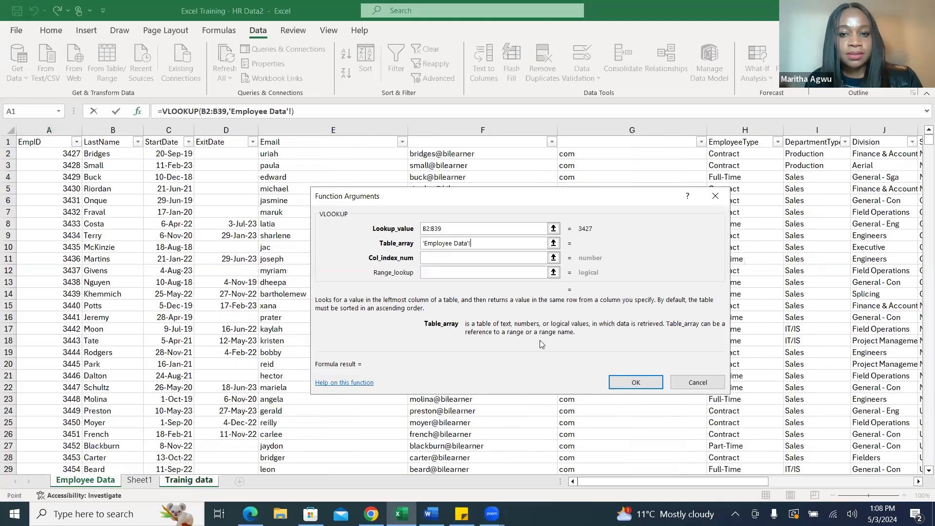
click(487, 243)
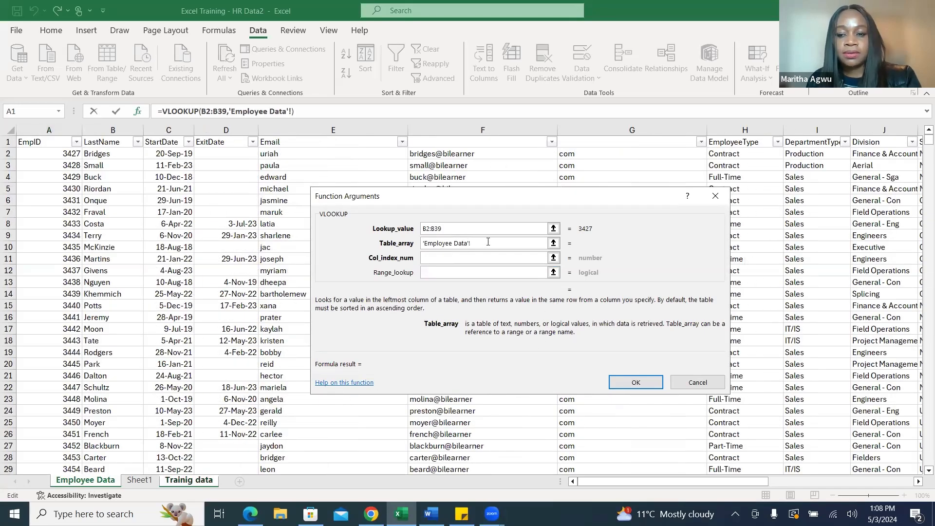
key(BackSpace)
key(BackSpace)
key(BackSpace)
key(BackSpace)
key(BackSpace)
key(BackSpace)
key(BackSpace)
key(BackSpace)
key(BackSpace)
key(BackSpace)
key(BackSpace)
key(BackSpace)
key(BackSpace)
key(BackSpace)
key(BackSpace)
key(BackSpace)
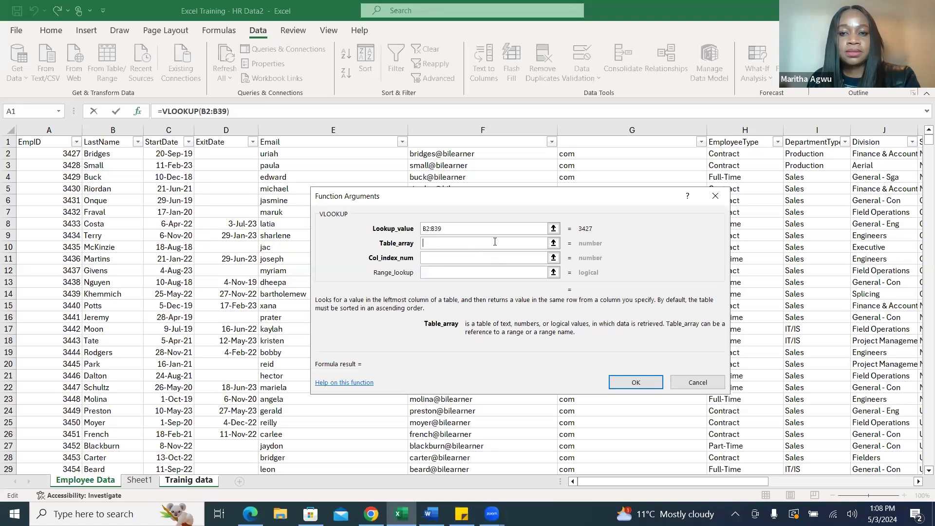
click(554, 243)
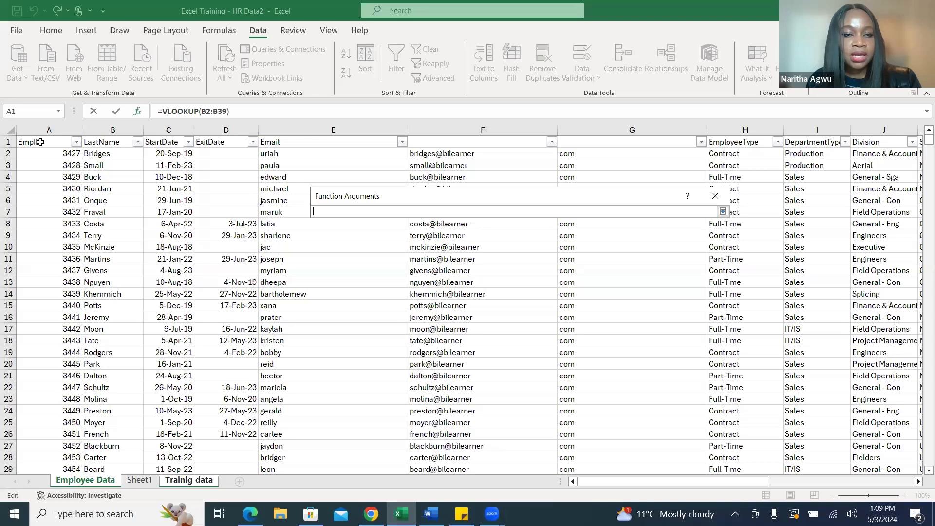
drag(40, 141, 315, 350)
click(723, 211)
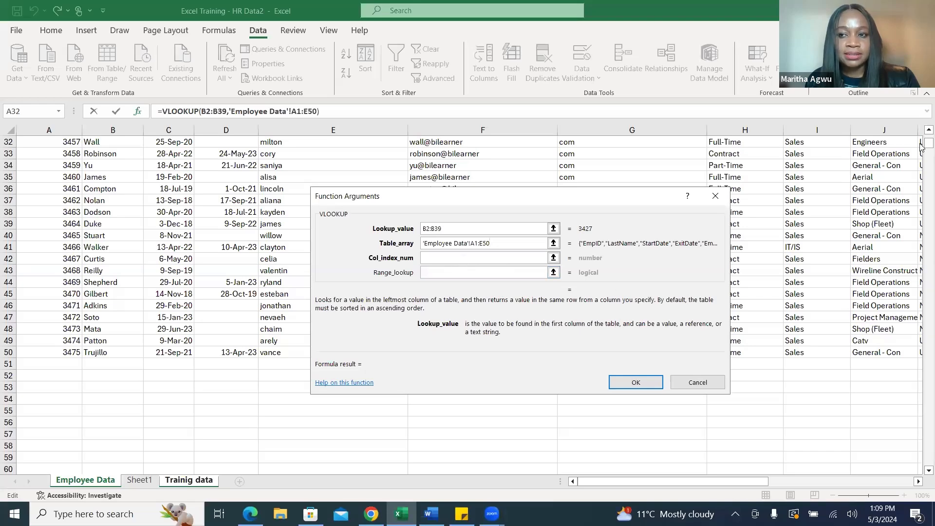
scroll(921, 146, up, 10)
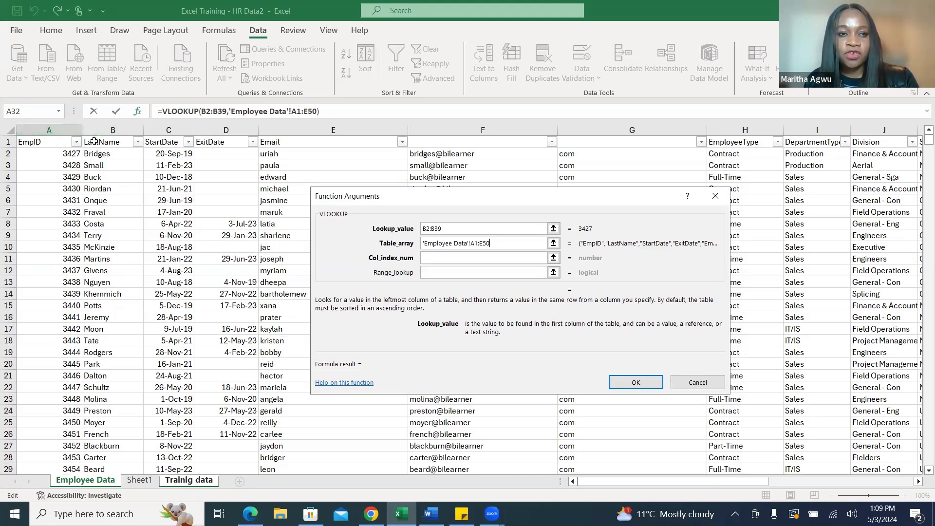
click(49, 130)
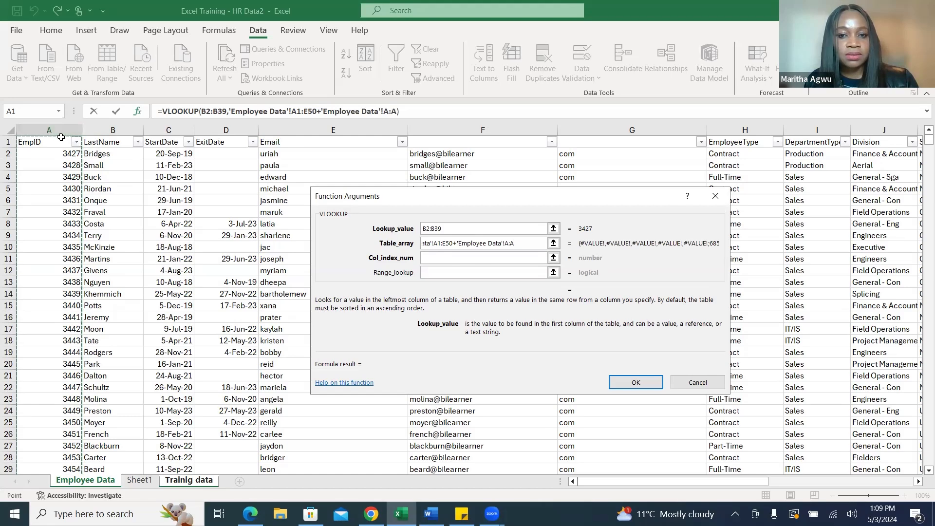
click(516, 245)
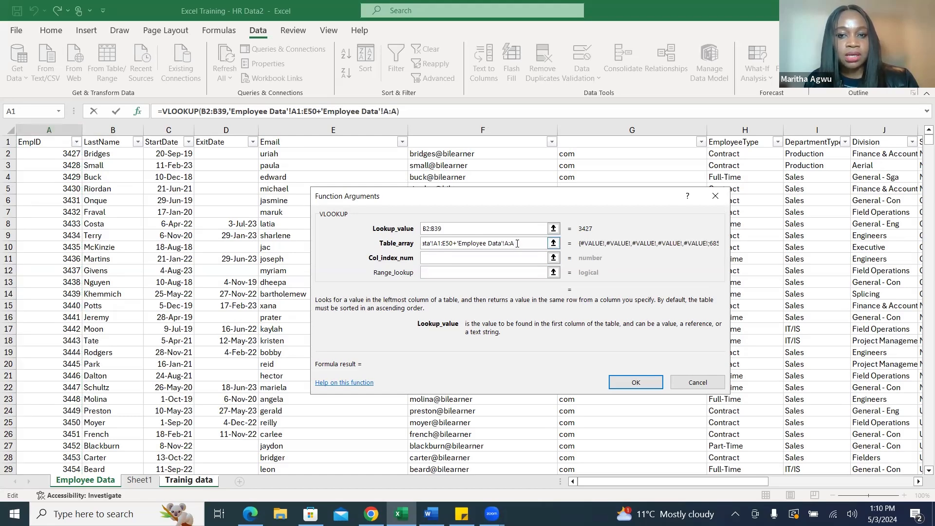
key(BackSpace)
key(BackSpace)
key(BackSpace)
key(BackSpace)
key(BackSpace)
key(BackSpace)
key(BackSpace)
key(BackSpace)
key(BackSpace)
key(BackSpace)
key(BackSpace)
key(BackSpace)
key(BackSpace)
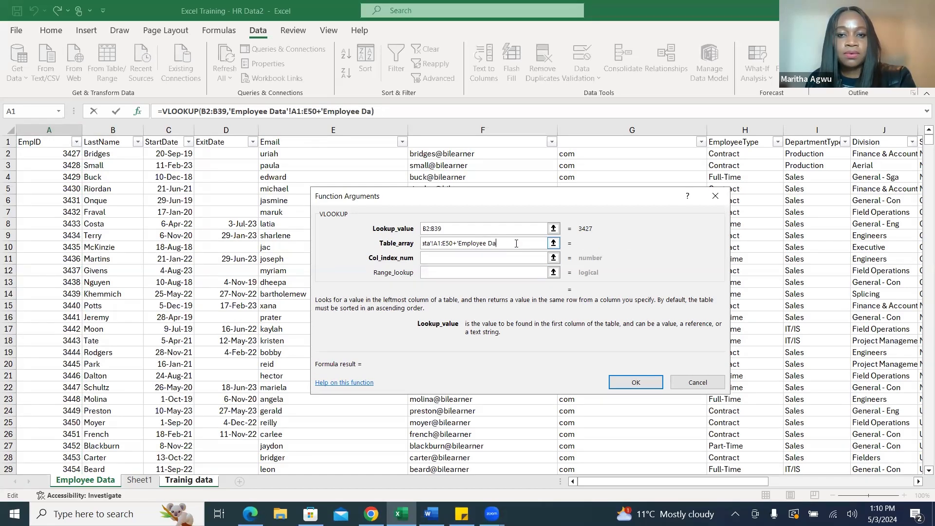
key(BackSpace)
key(BackSpace)
key(BackSpace)
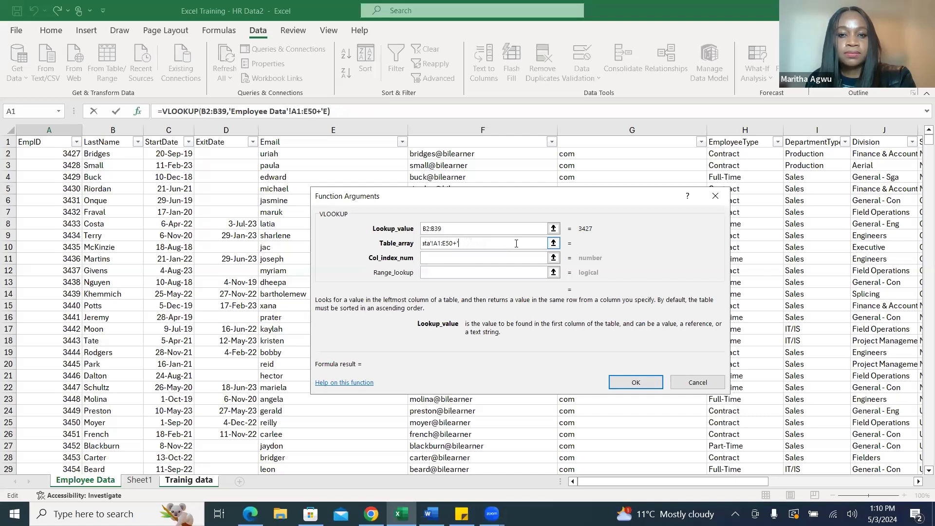
key(BackSpace)
Set the VLOOKUP column index number to 2, clearing any stray sheet reference from that argument.
key(Tab)
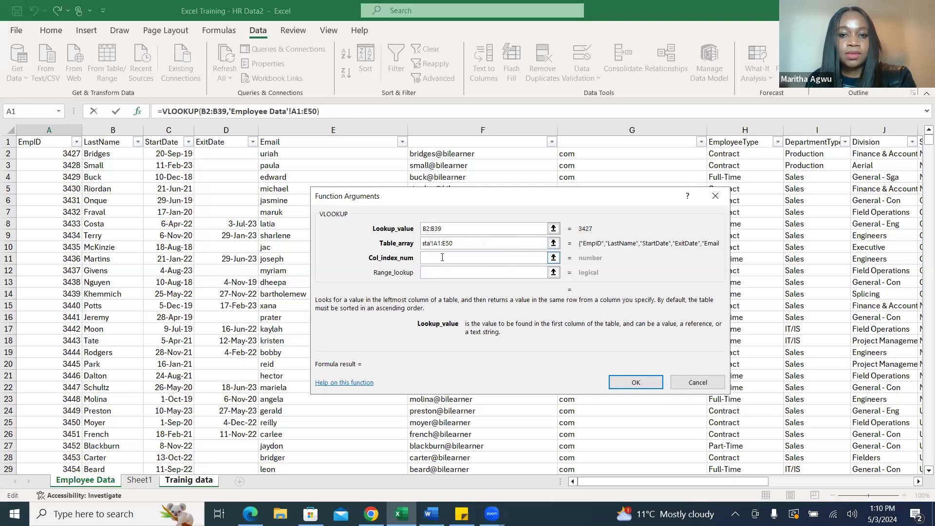
click(442, 257)
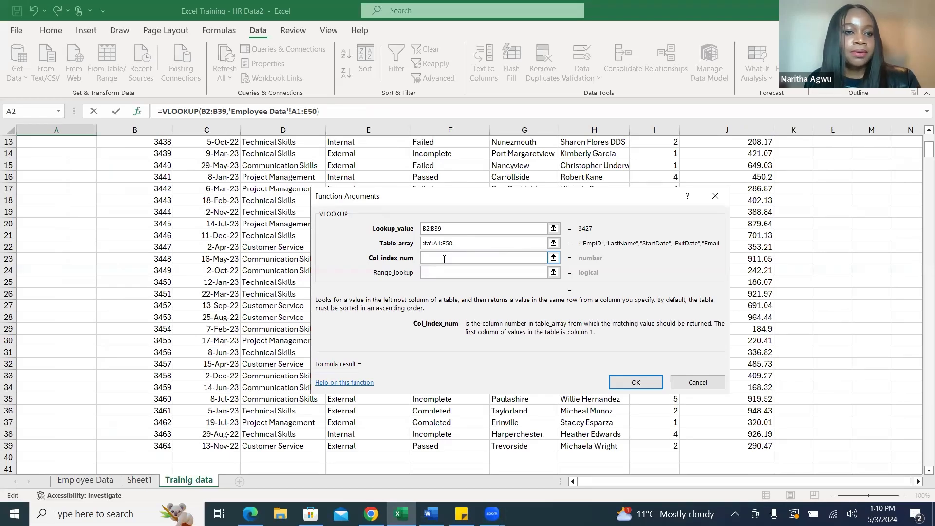
click(90, 478)
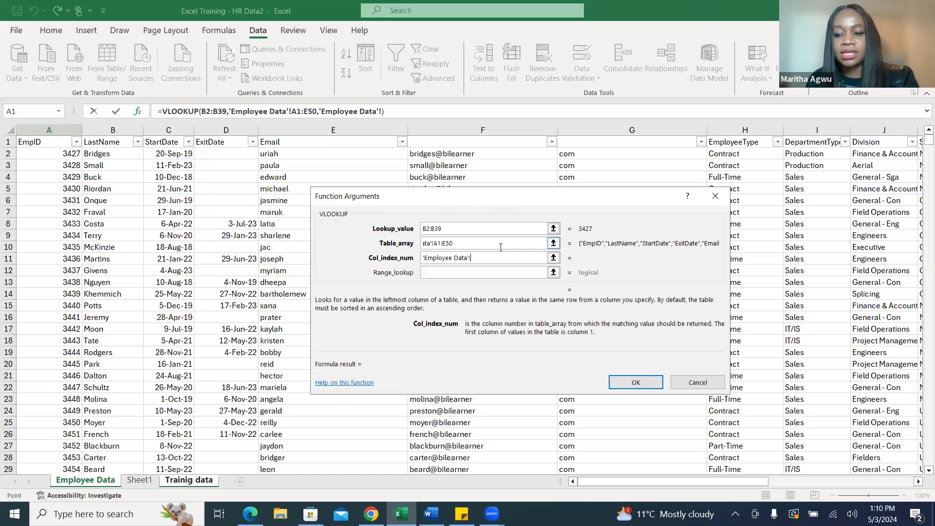
key(BackSpace)
key(BackSpace)
key(BackSpace)
key(BackSpace)
key(BackSpace)
key(BackSpace)
key(BackSpace)
key(BackSpace)
key(BackSpace)
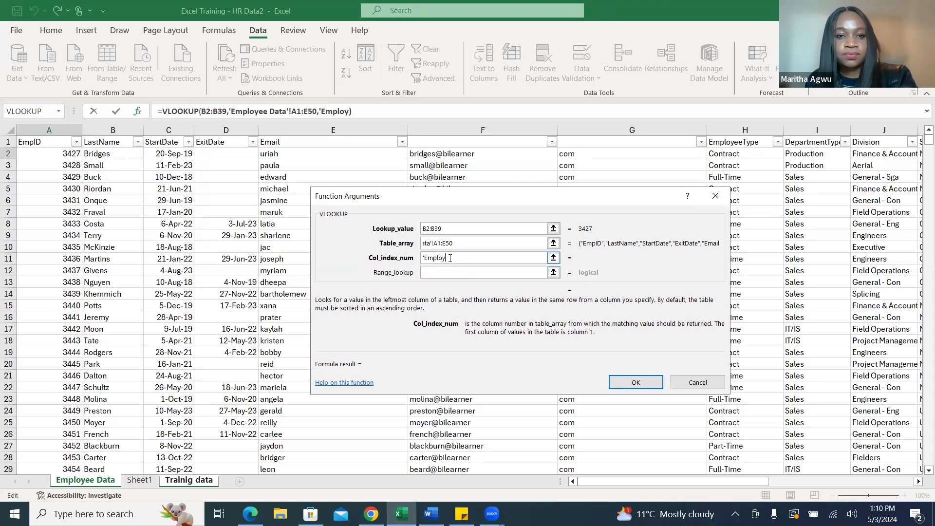
key(BackSpace)
key(BackSpace)
key(BackSpace)
key(BackSpace)
key(BackSpace)
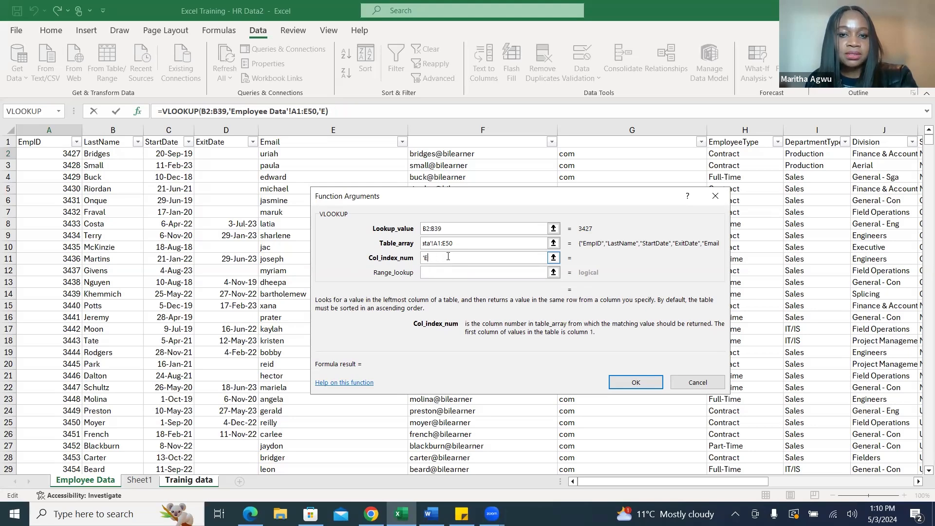
key(BackSpace)
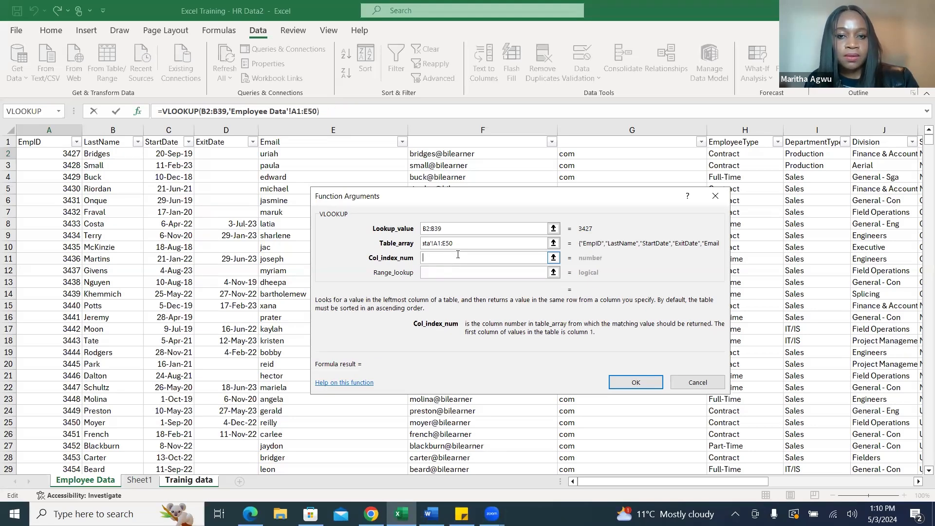
text(2)
Check the full table array reference and place the cursor in the VLOOKUP range lookup argument.
click(465, 242)
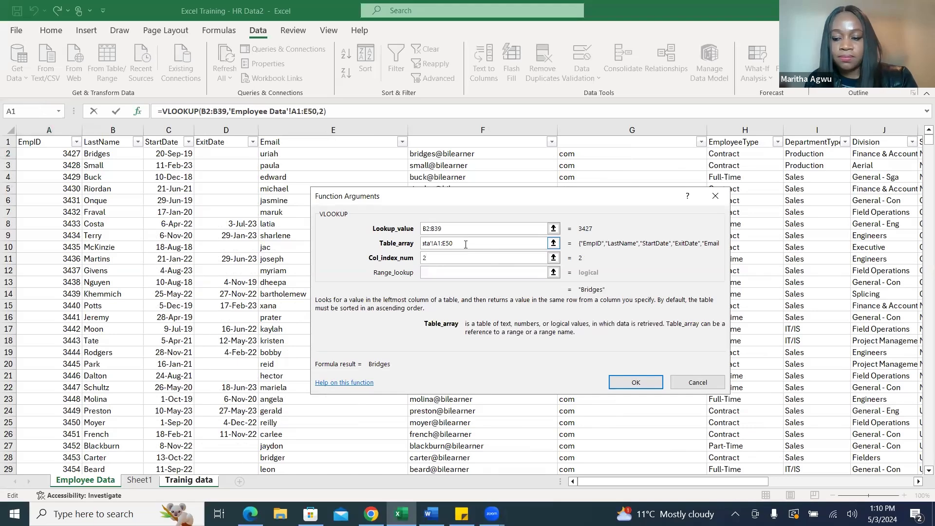
key(Left)
key(Left)
key(Left)
key(Left)
key(Left)
key(Left)
key(Left)
key(Left)
key(Left)
key(Left)
key(Left)
key(Left)
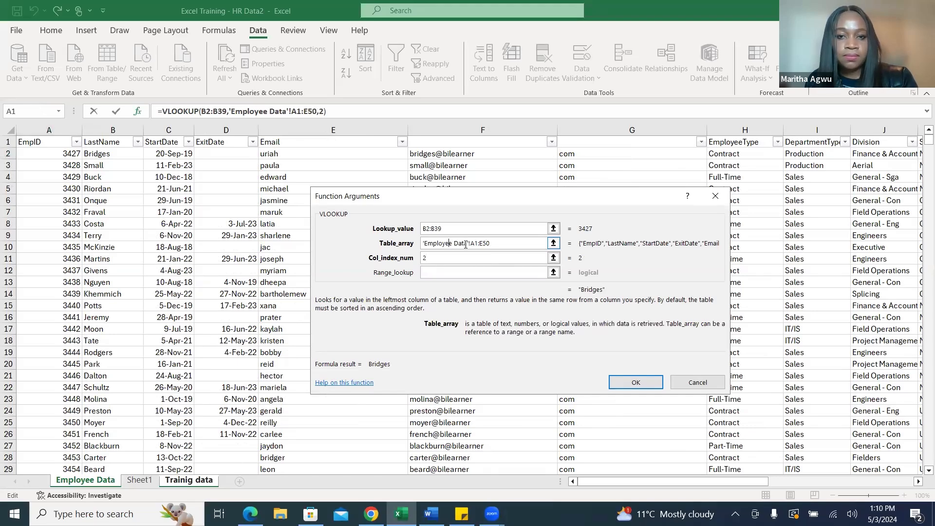
click(462, 274)
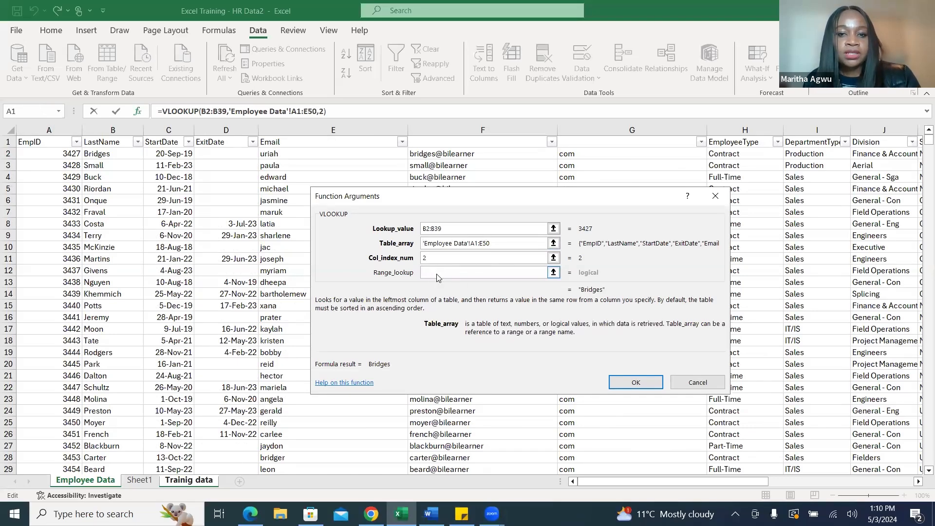
click(437, 273)
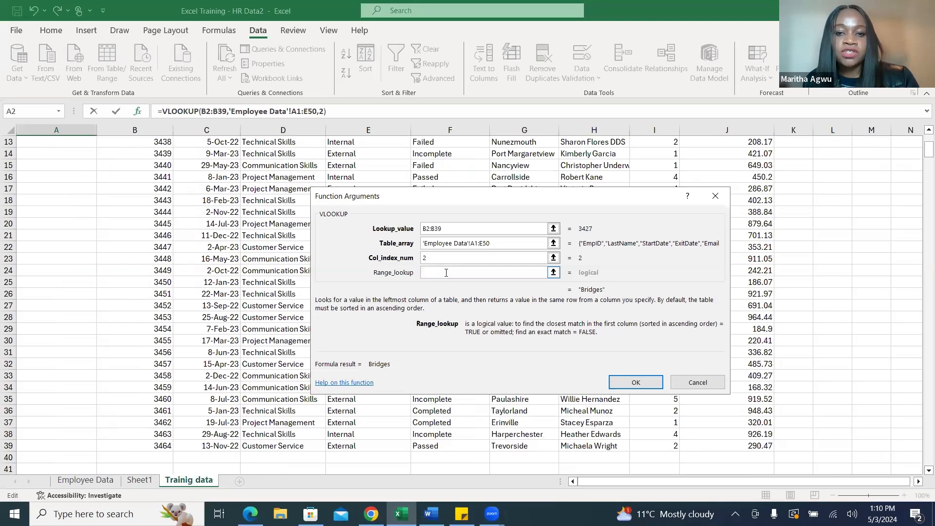
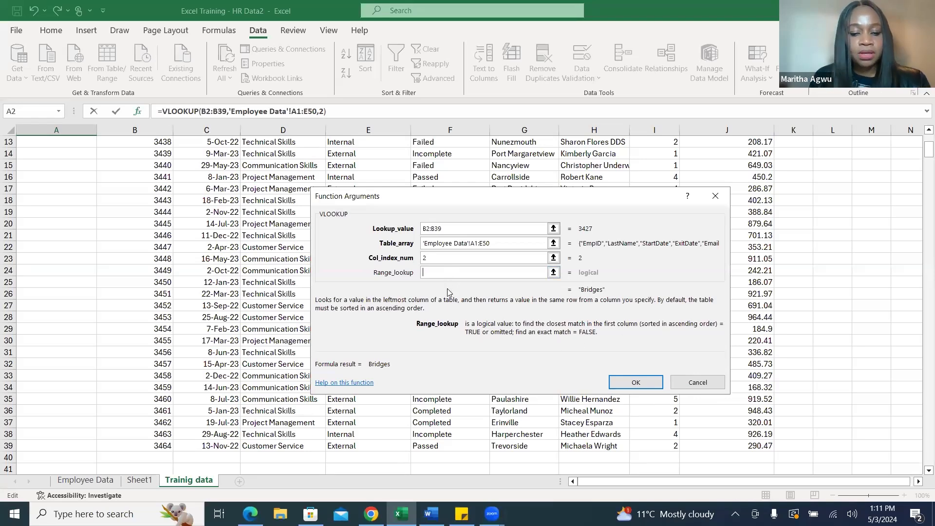
Set the VLOOKUP range lookup to FALSE and apply the formula to fill the Employee Name column.
text(FaLSE)
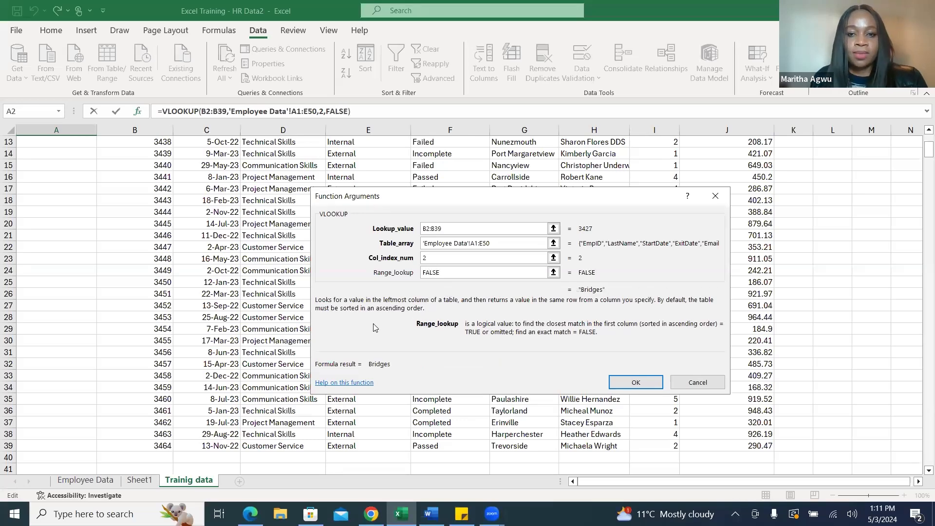
click(635, 383)
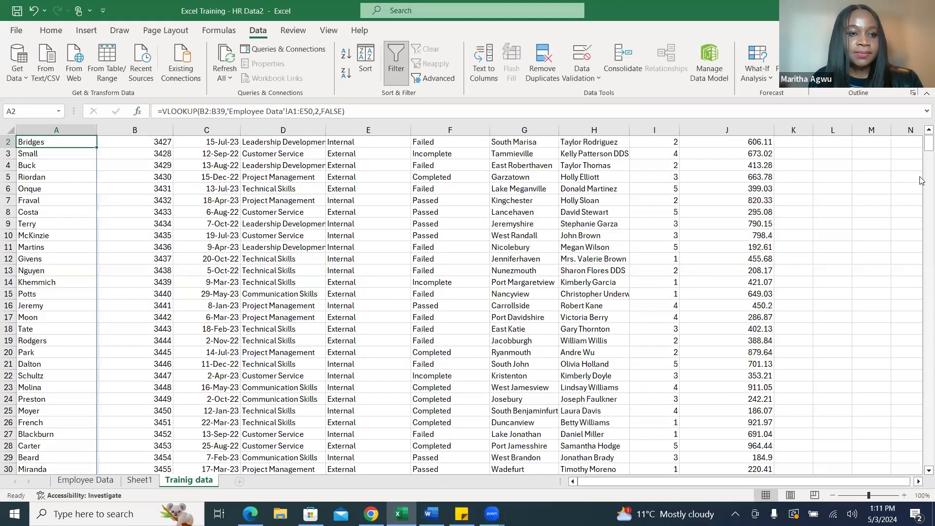
scroll(921, 146, up, 1)
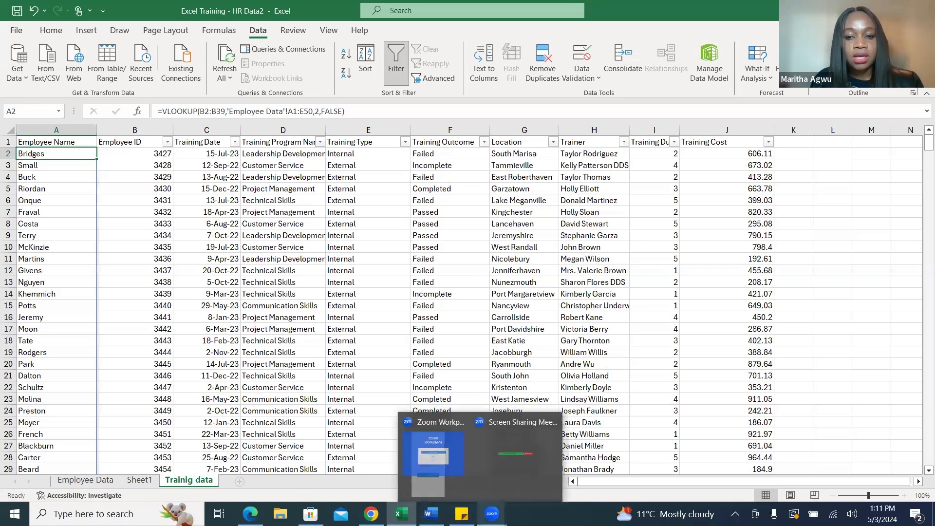
Add the header Department in cell K1, beside Training Cost on the Trainig data sheet.
mouse_move(432, 513)
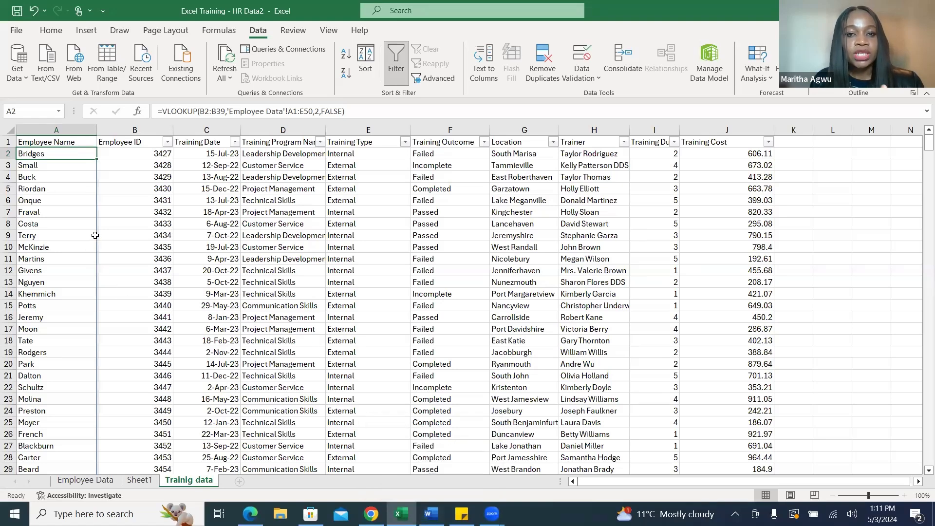
click(795, 141)
text(D)
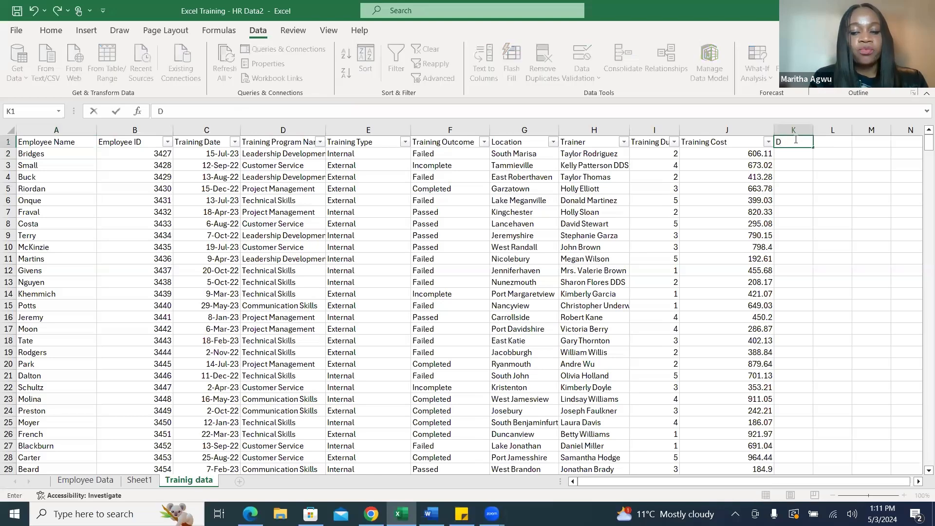
text(epartma)
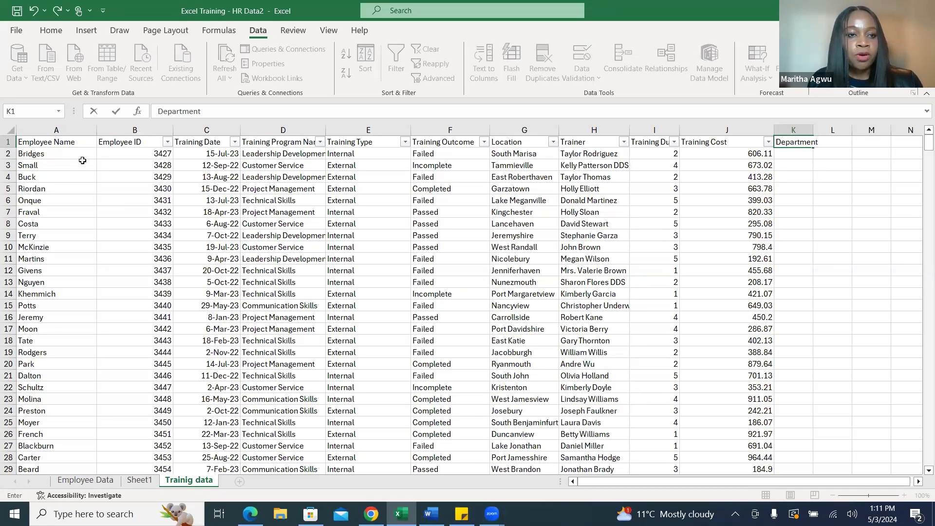
Compare the looked-up Employee Name column with the LastName column on the Employee Data sheet, checking the formula and its matching employee ID.
click(64, 129)
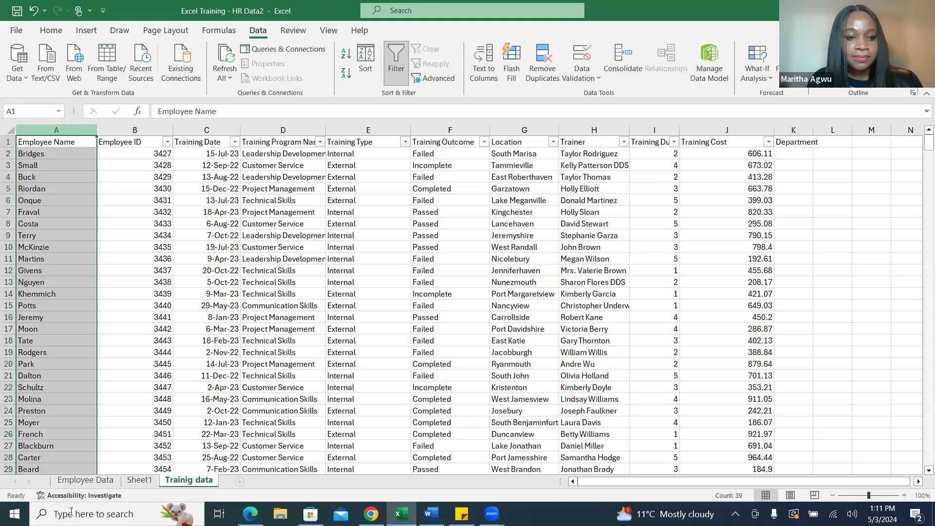
click(85, 480)
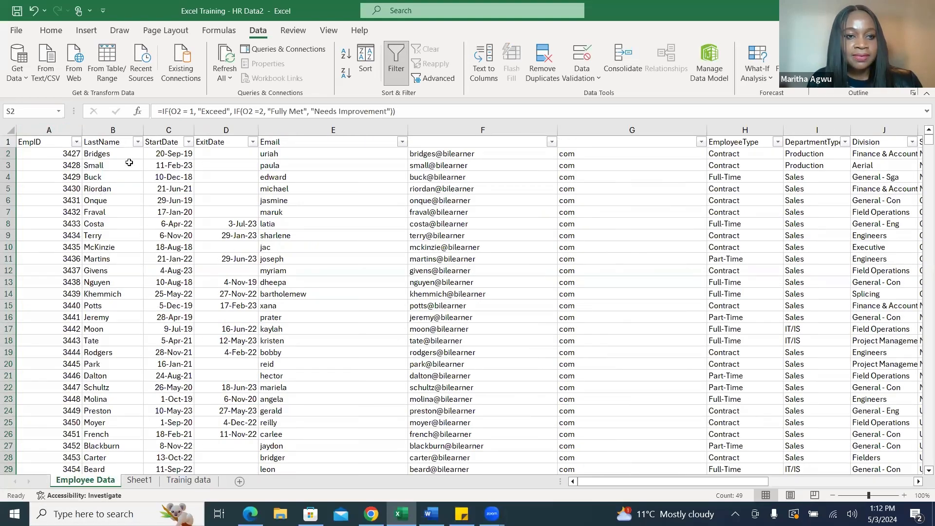
click(120, 130)
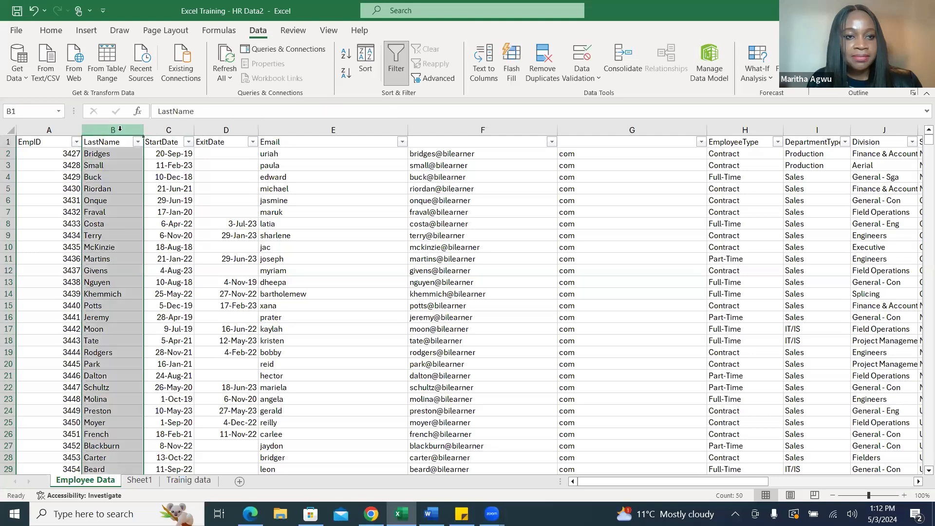
click(196, 481)
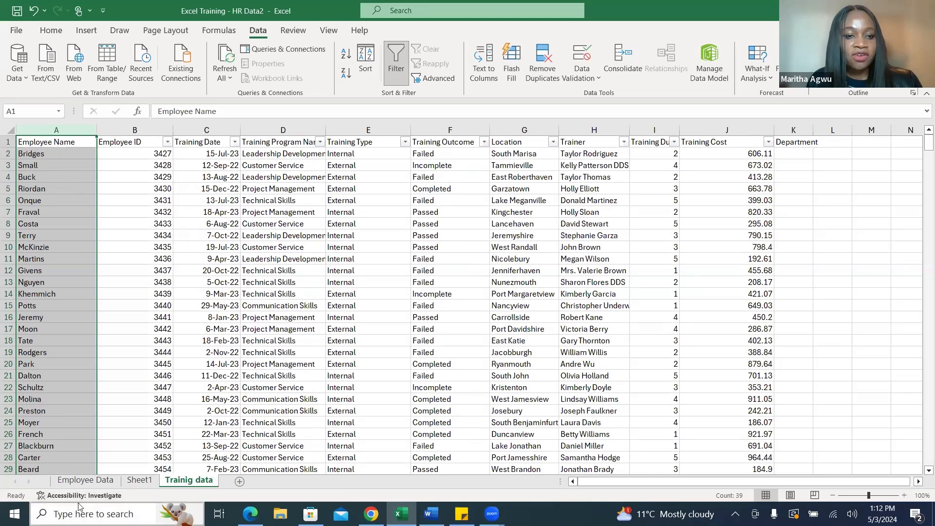
click(80, 481)
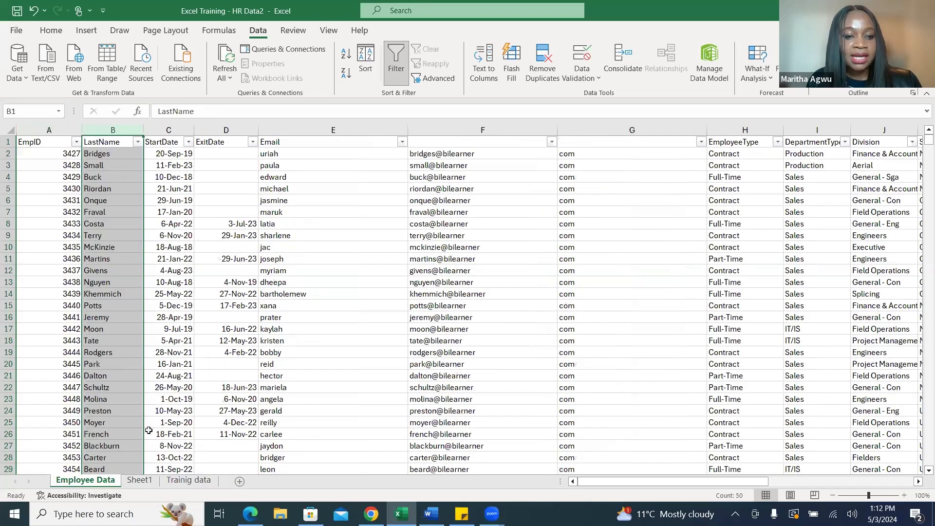
click(188, 481)
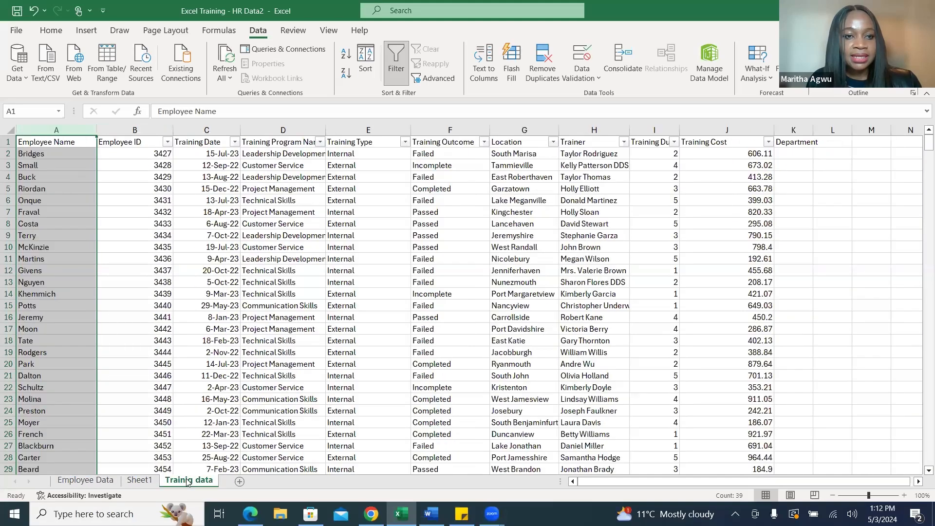
click(47, 154)
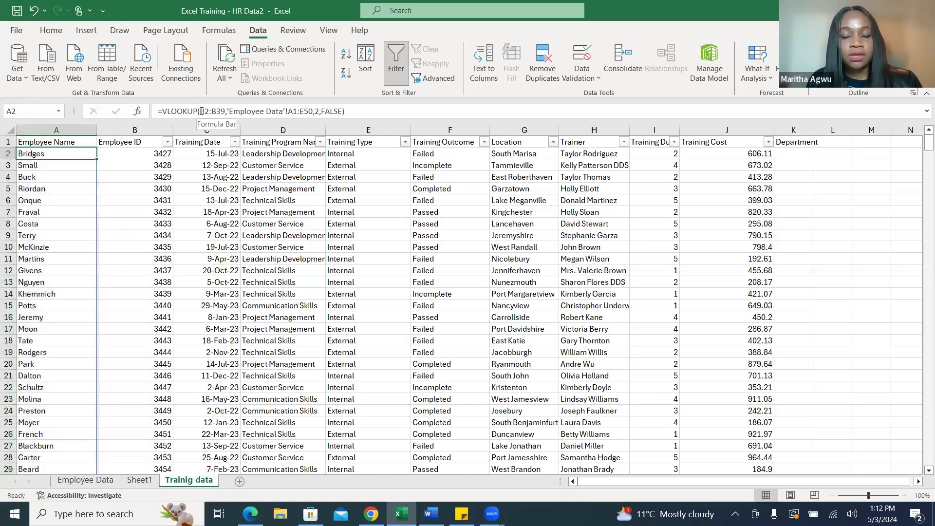
click(159, 154)
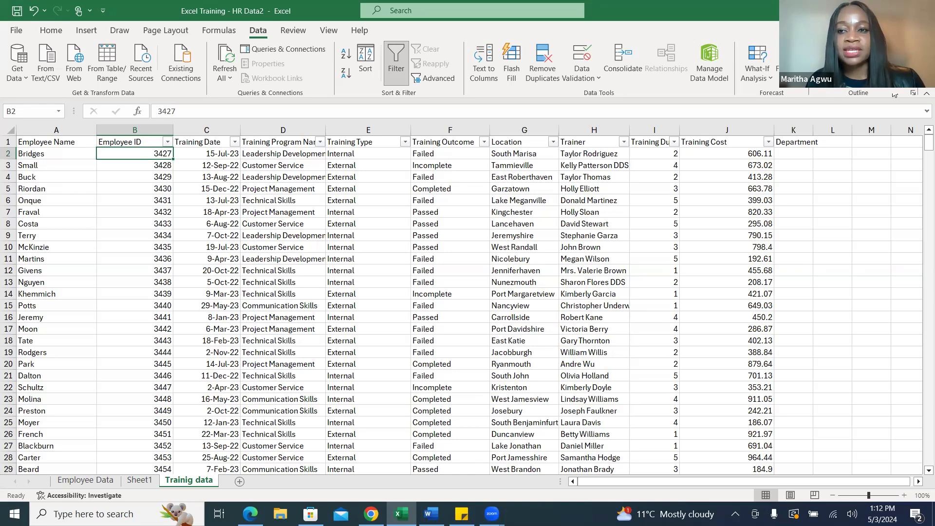
Widen the Department column and insert the VLOOKUP function in cell K2.
drag(813, 130, 858, 133)
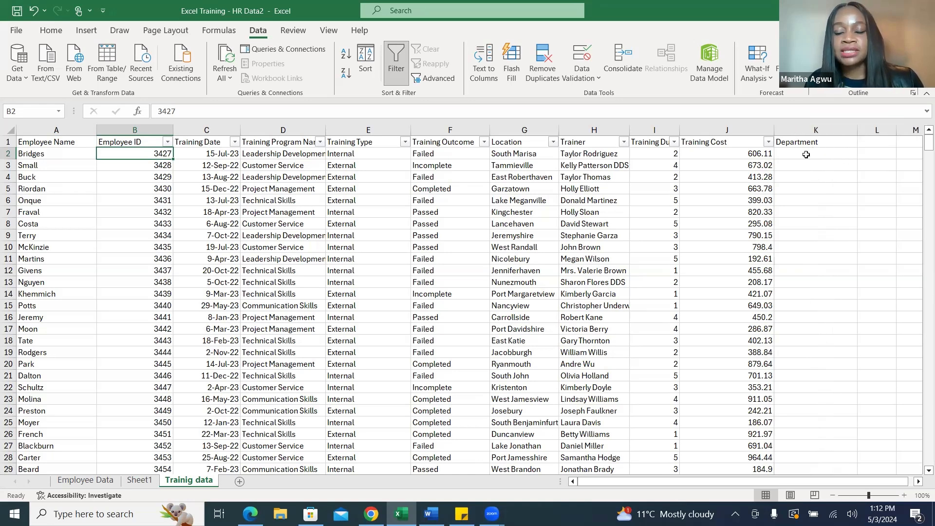
click(810, 154)
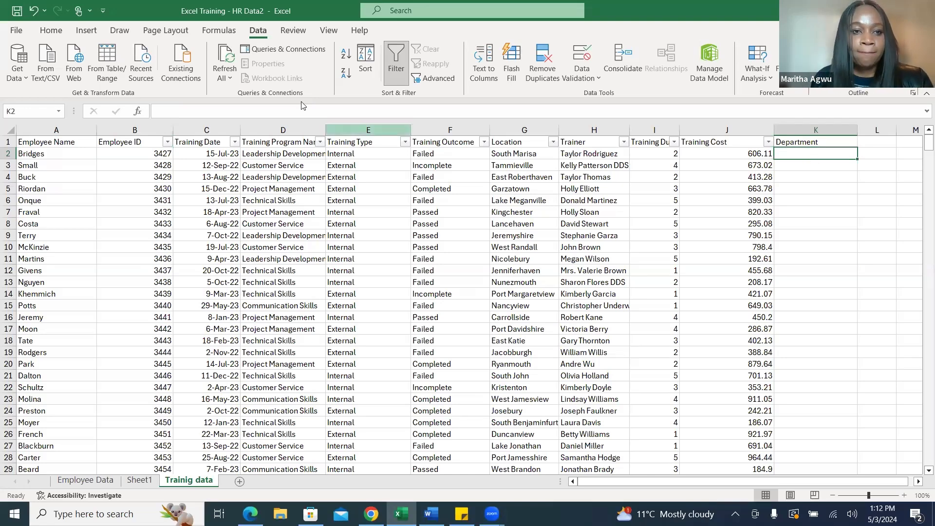
click(137, 113)
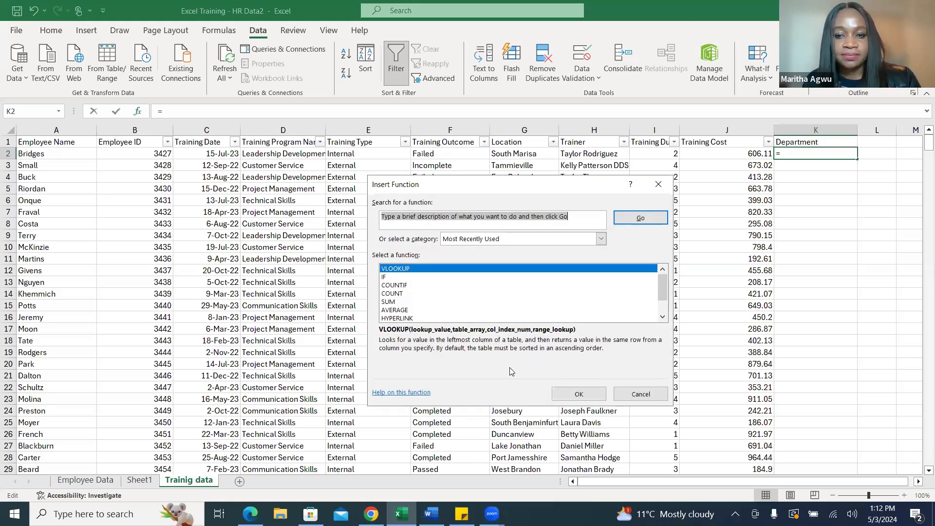
click(586, 394)
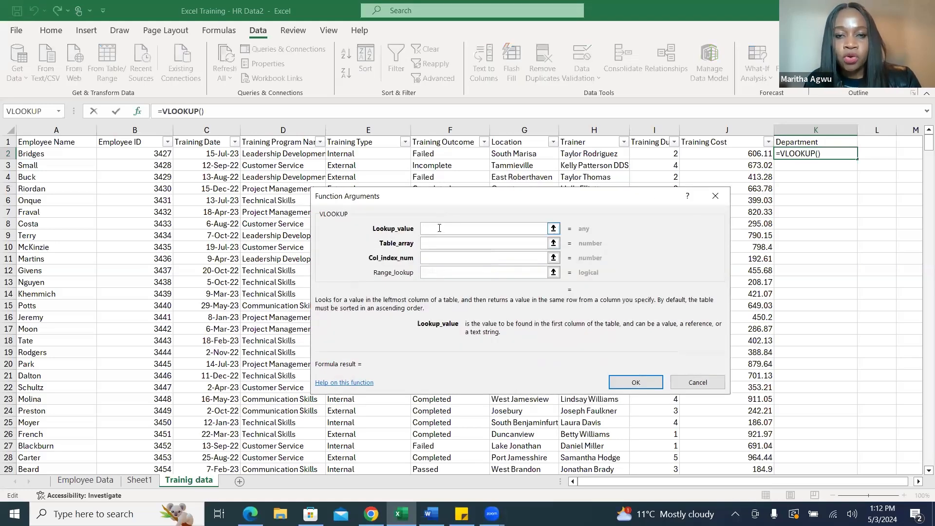
Set the VLOOKUP lookup value to B2:B39 and the table array to A1:I50 on the Employee Data sheet.
drag(150, 154, 150, 458)
click(439, 245)
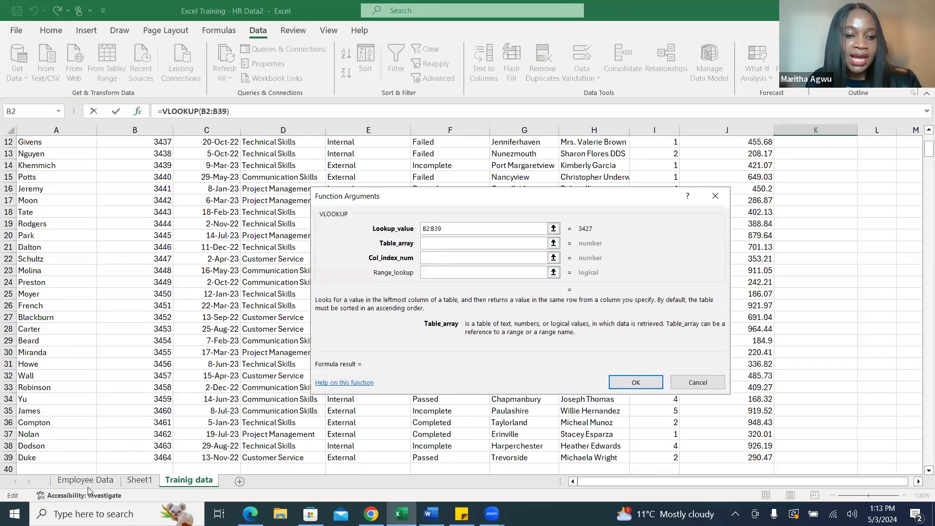
click(89, 483)
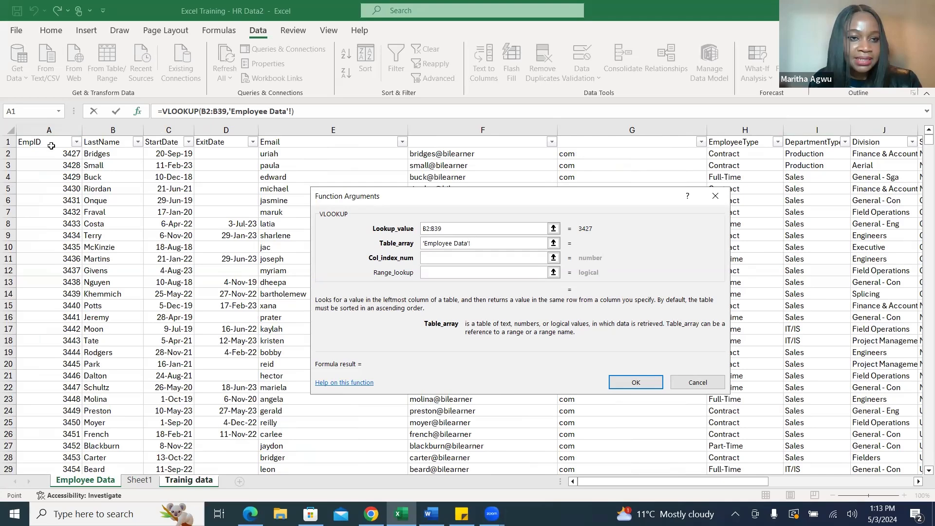
drag(46, 142, 827, 450)
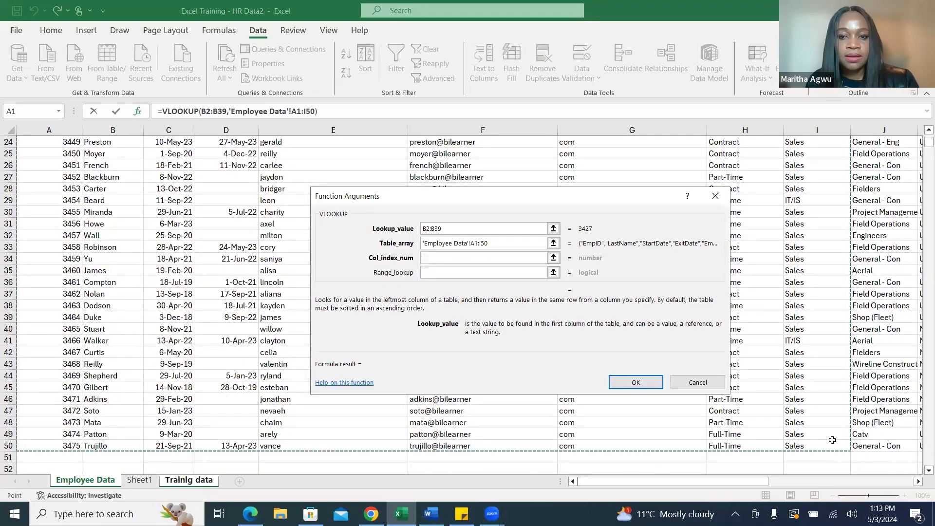
Set the Department VLOOKUP's column index number to 9, clearing the stray Employee Data sheet reference from that argument.
click(468, 259)
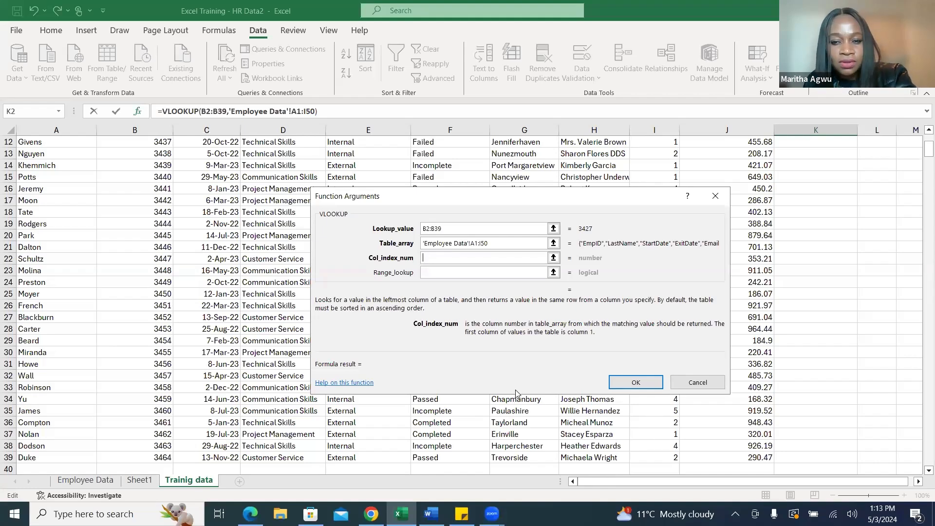
click(74, 481)
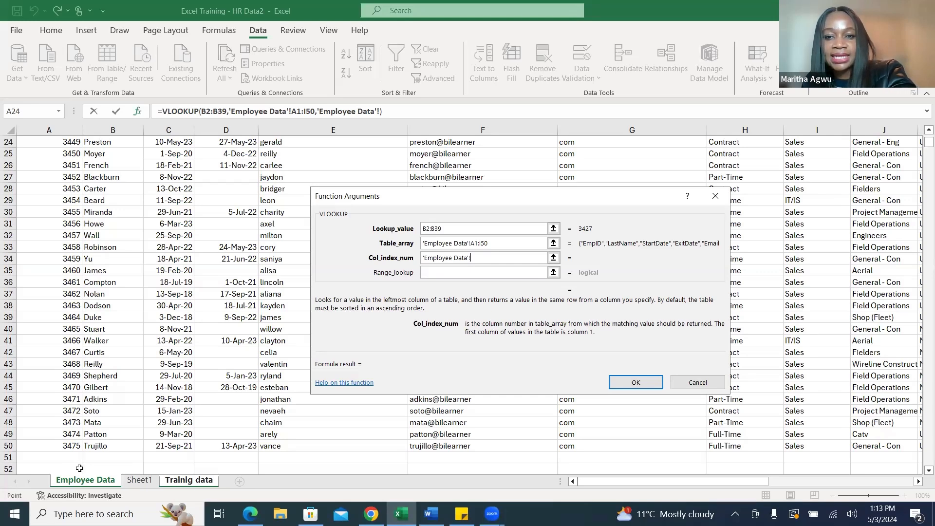
click(473, 258)
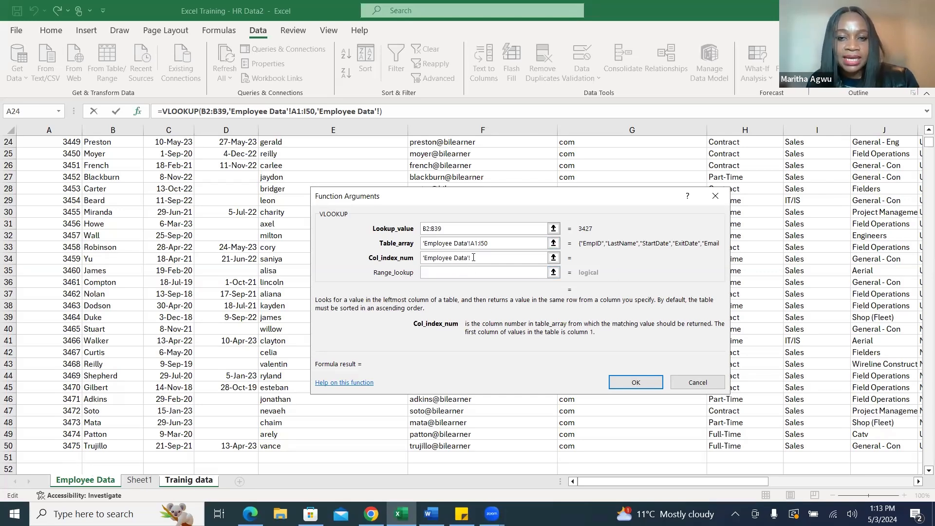
key(BackSpace)
key(BackSpace)
key(BackSpace)
key(BackSpace)
key(BackSpace)
key(BackSpace)
key(BackSpace)
key(BackSpace)
key(BackSpace)
key(BackSpace)
key(BackSpace)
key(BackSpace)
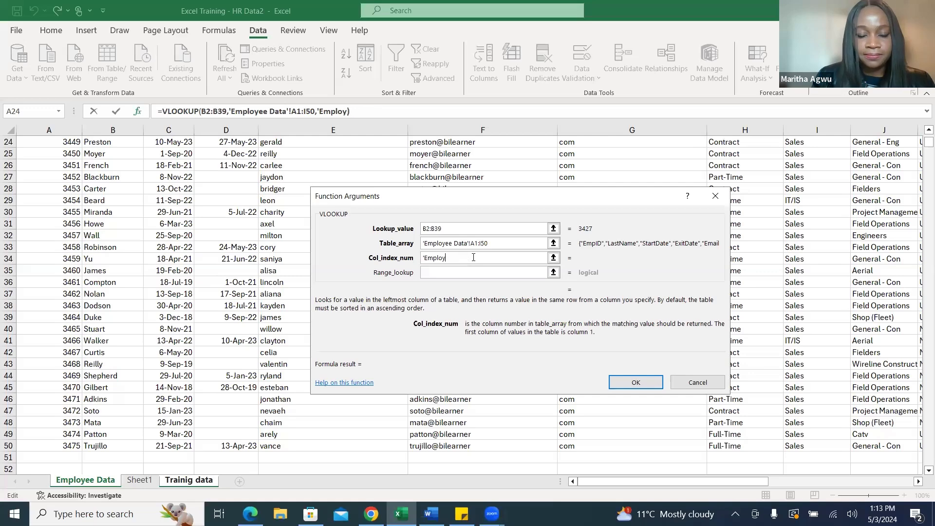
key(BackSpace)
key(BackSpace)
key(BackSpace)
key(BackSpace)
text(9)
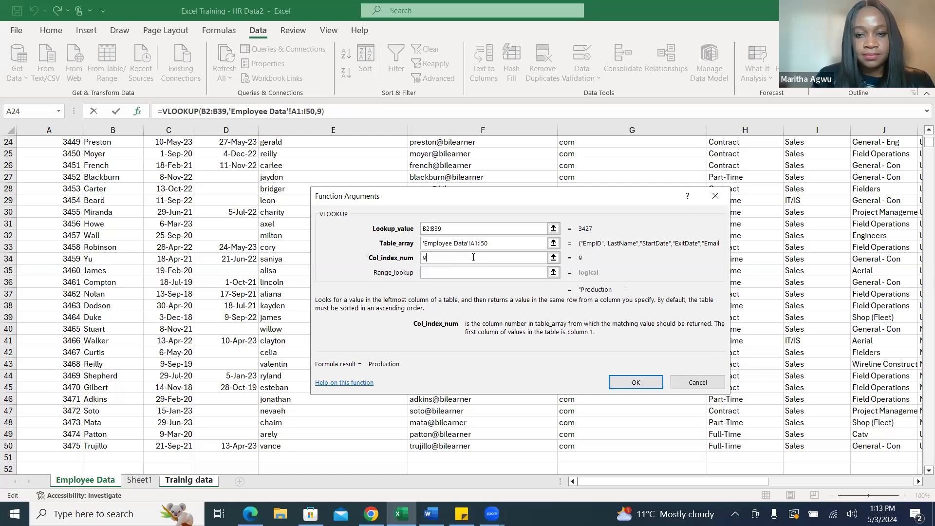
Set the range lookup to FALSE and apply the formula to fill the Department column.
click(430, 272)
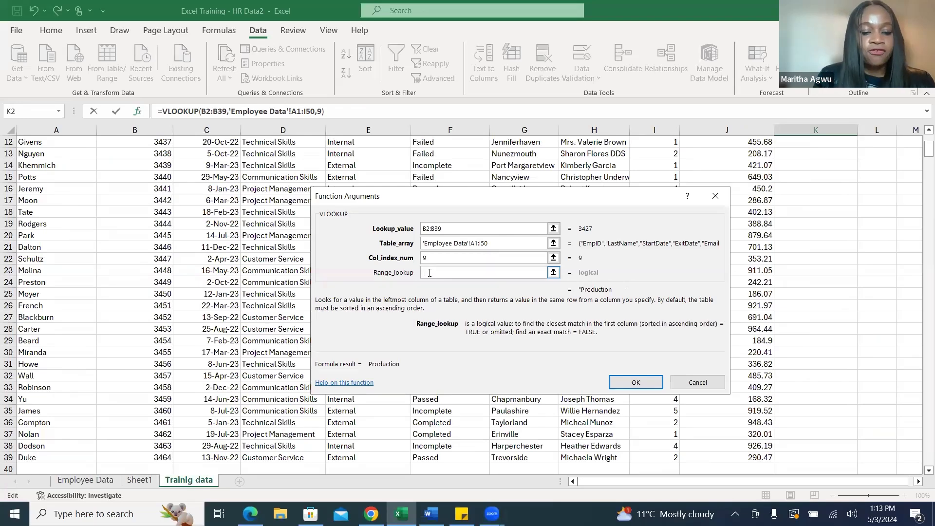
text(FALSE)
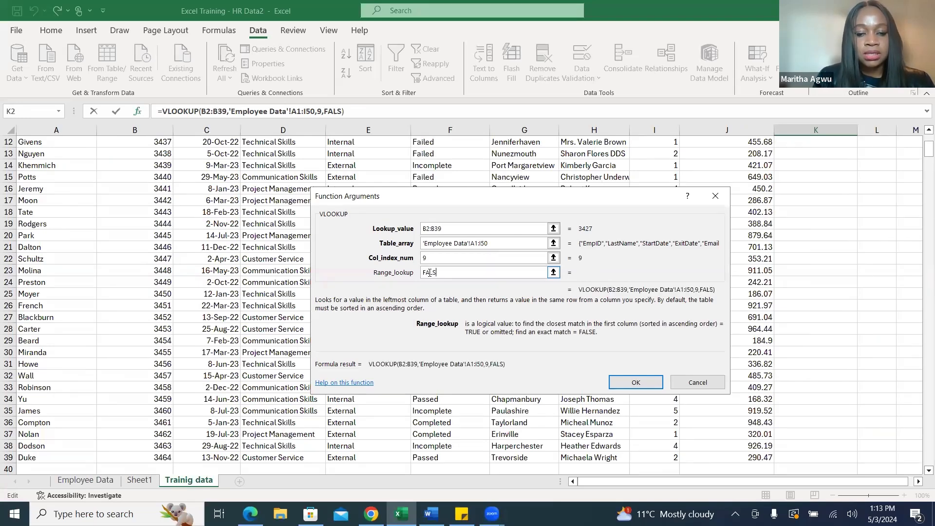
click(646, 385)
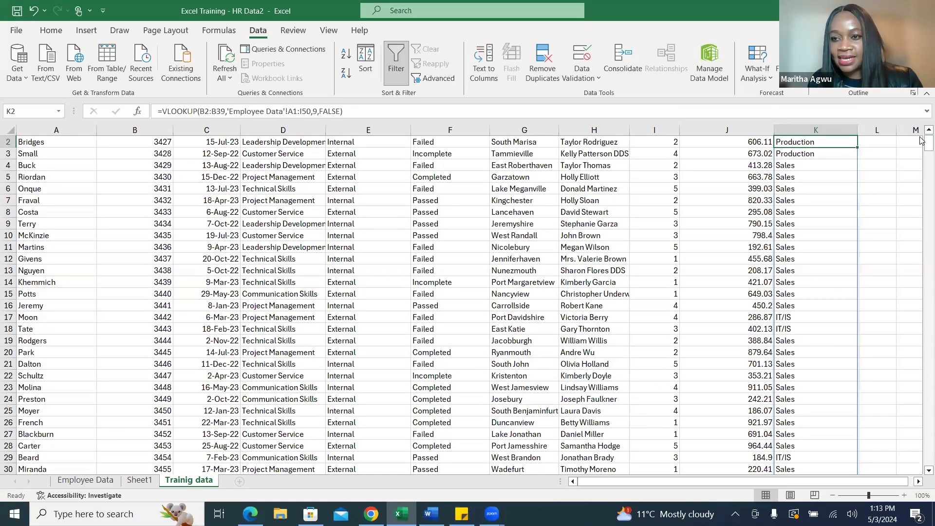
drag(922, 141, 922, 136)
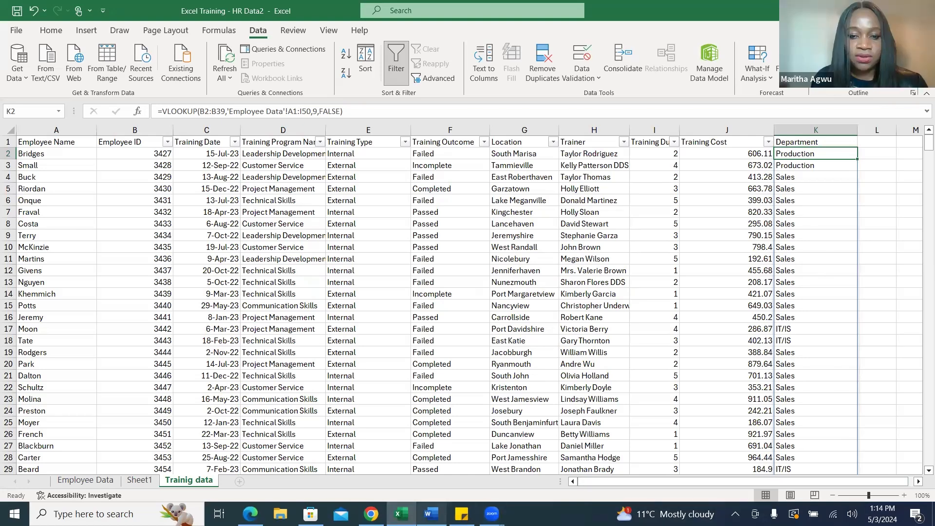
Switch to the Training Use Case document in Word to read the remaining key metrics, and return to the training sheet in Excel.
key(alt+Tab)
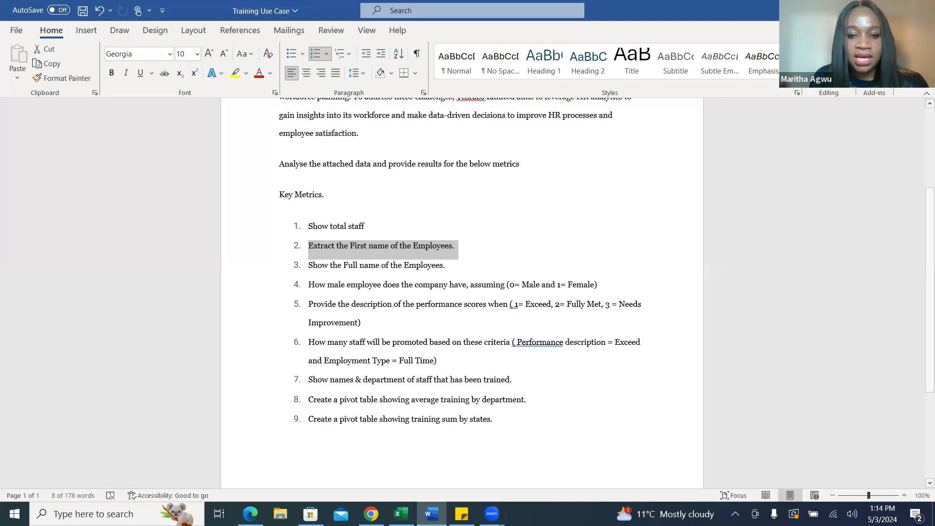
click(401, 513)
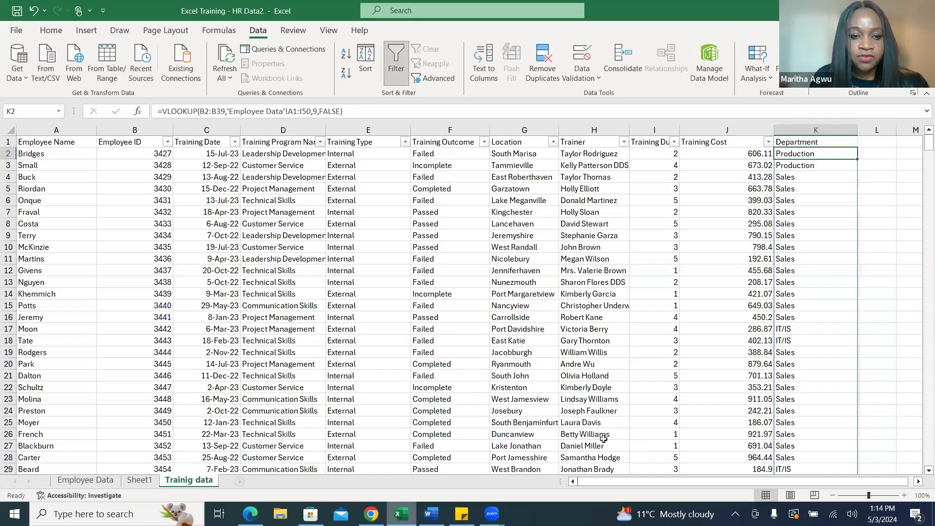
click(430, 514)
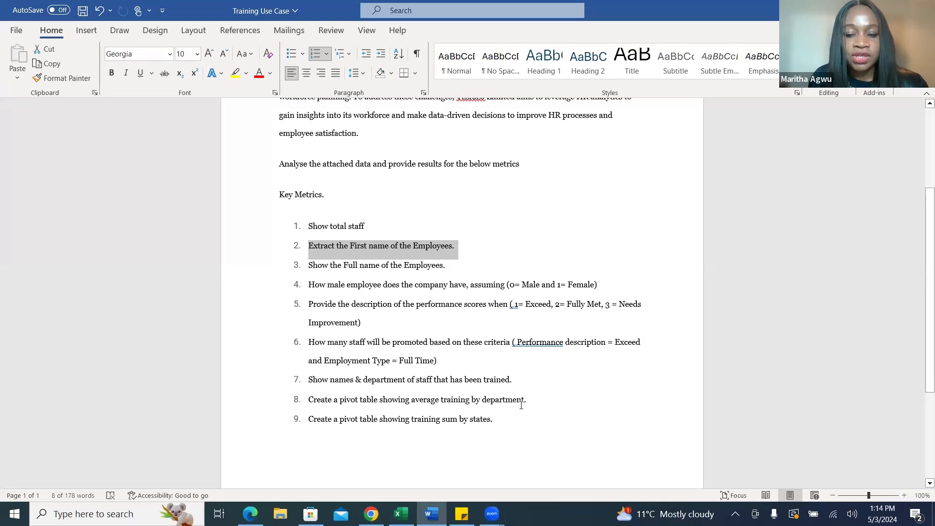
click(401, 514)
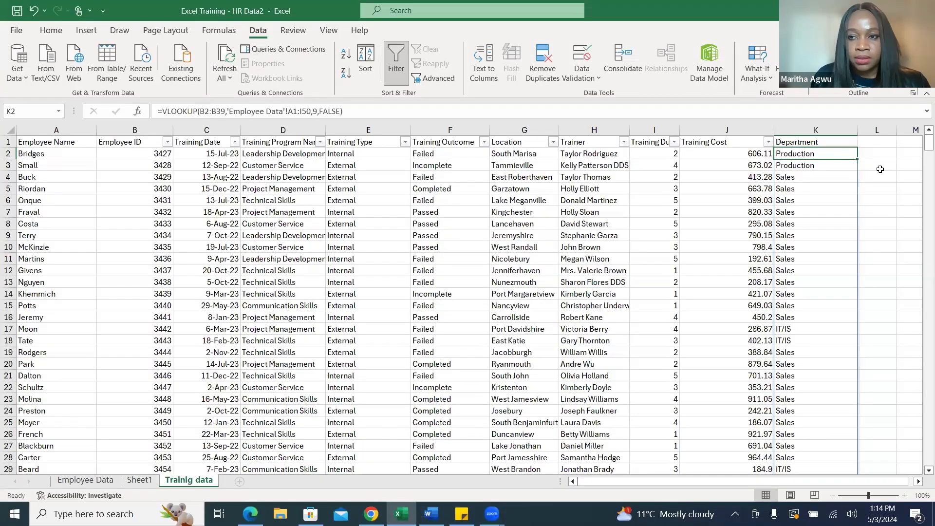
click(880, 168)
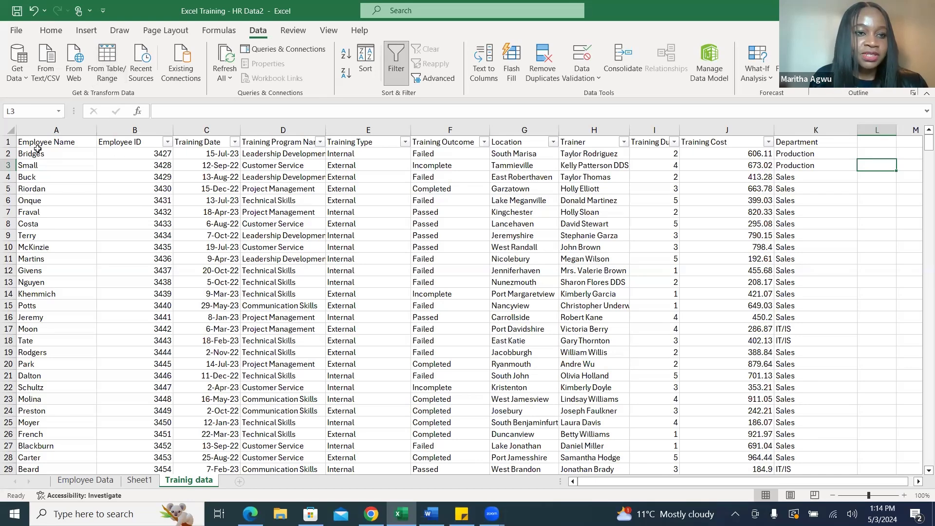
Create a pivot table from the training data range A1:K39 on a new worksheet.
click(59, 142)
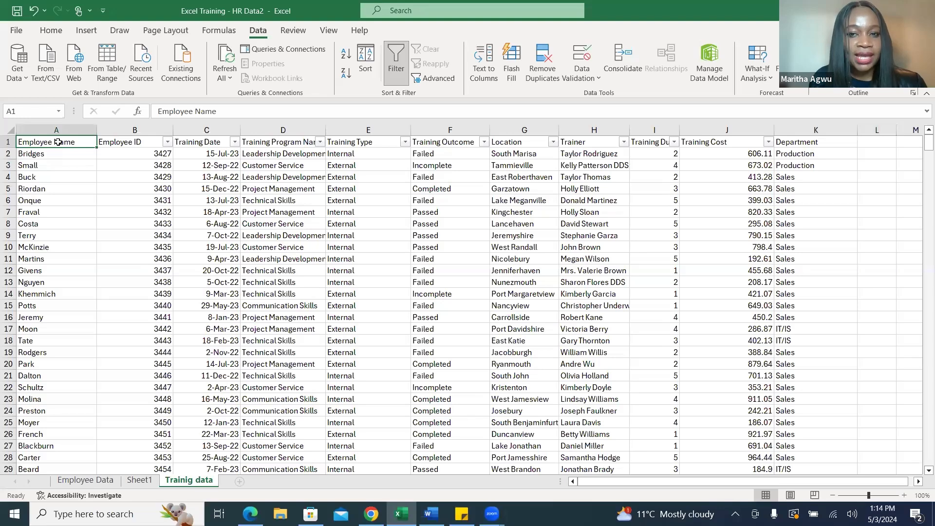
key(ctrl+shift+Right)
key(ctrl+shift+Down)
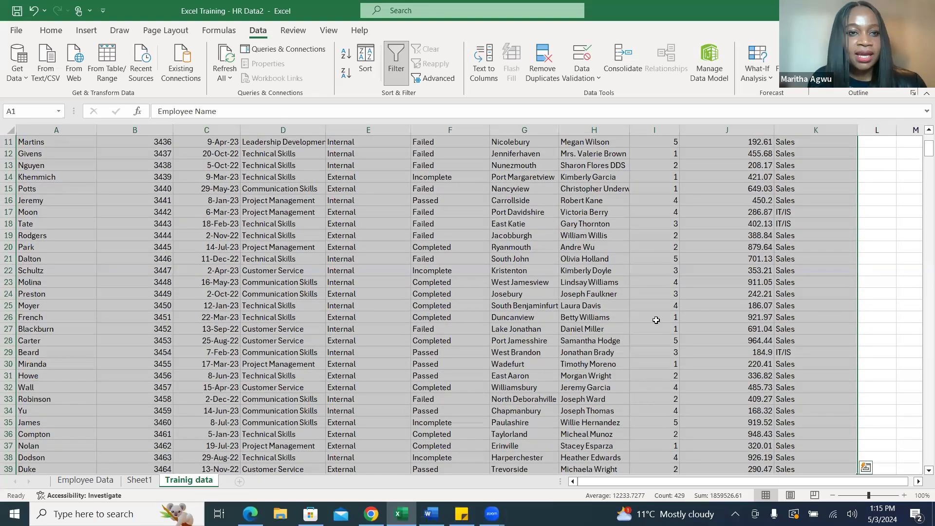
click(88, 31)
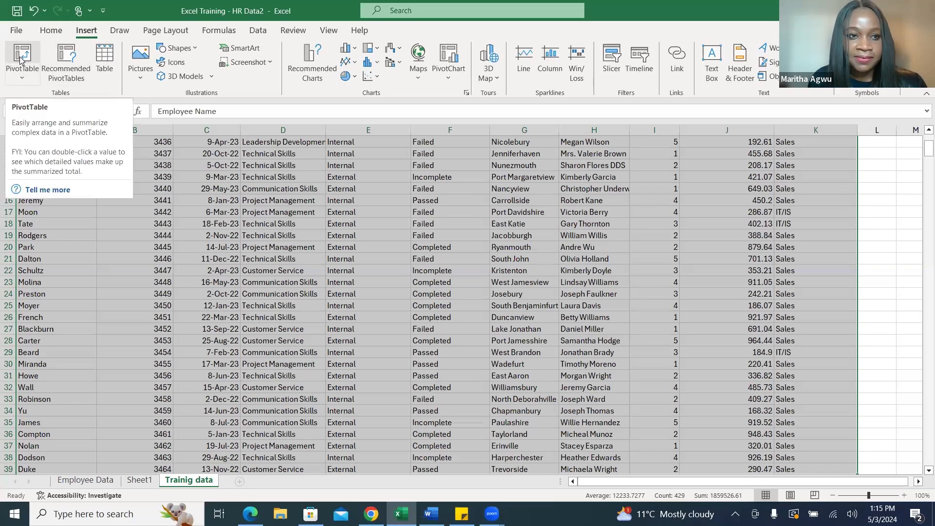
click(22, 79)
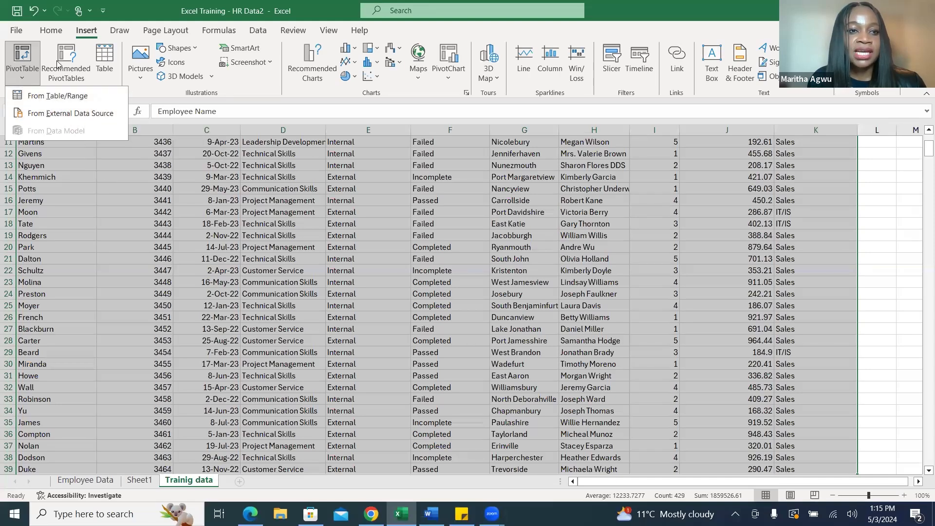
click(23, 60)
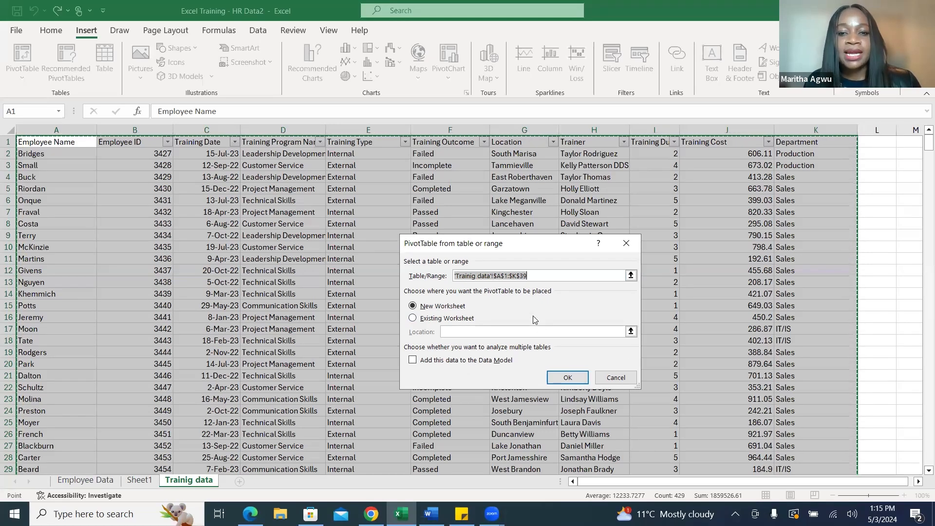
click(569, 379)
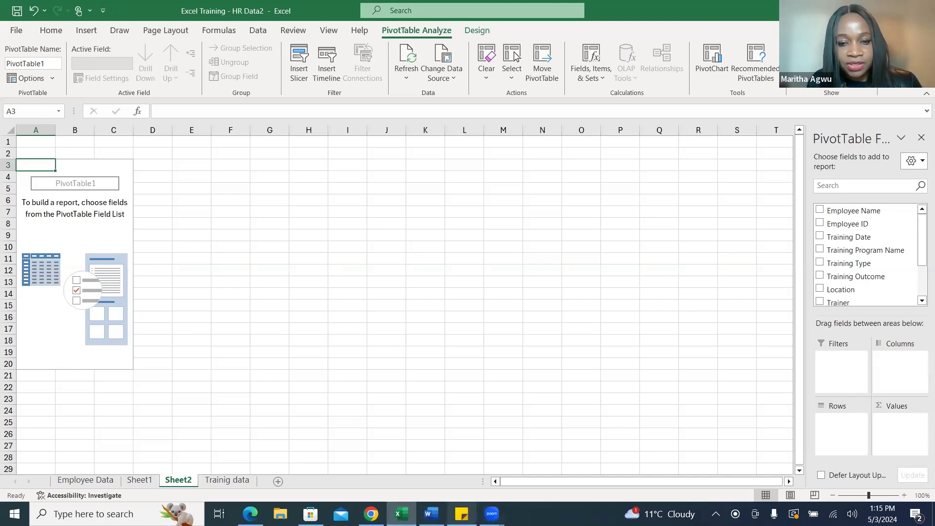
Check the pivot table requirements in the Training Use Case document in Word against the available pivot fields in Excel.
click(431, 514)
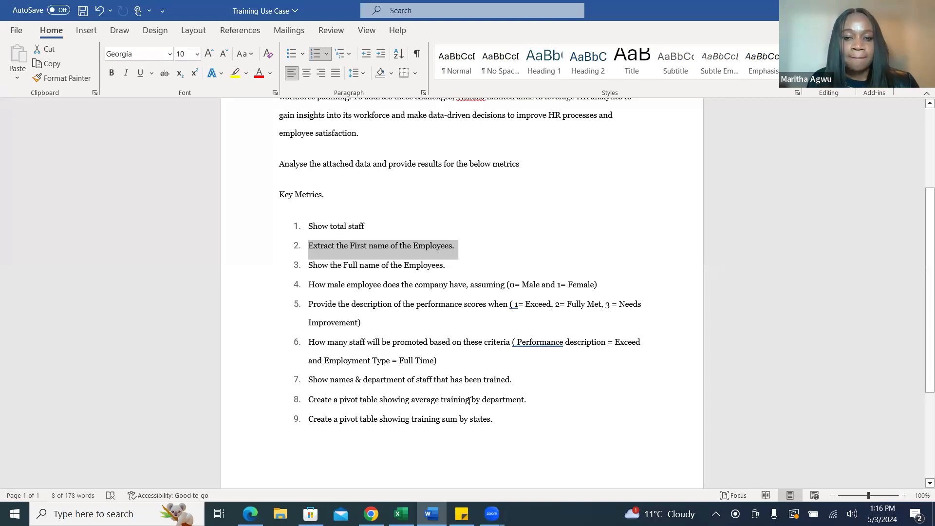
click(401, 514)
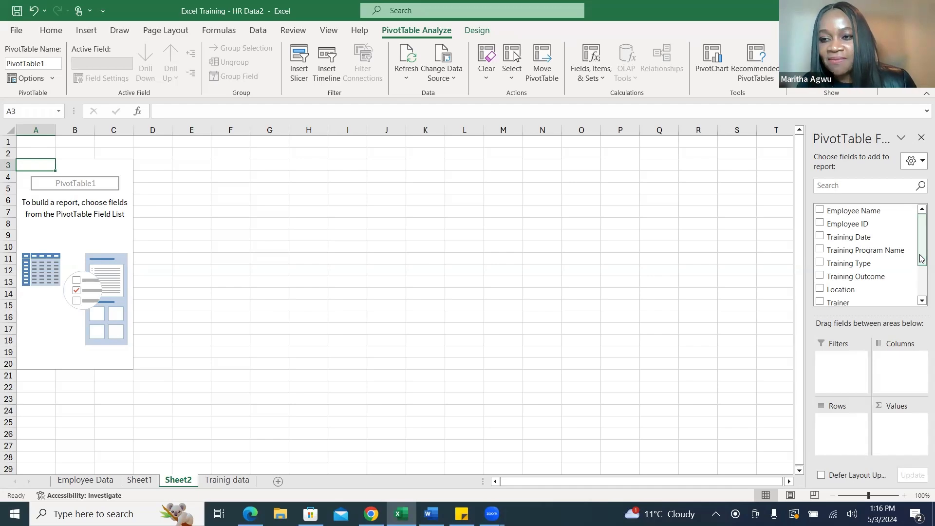
drag(922, 259, 922, 288)
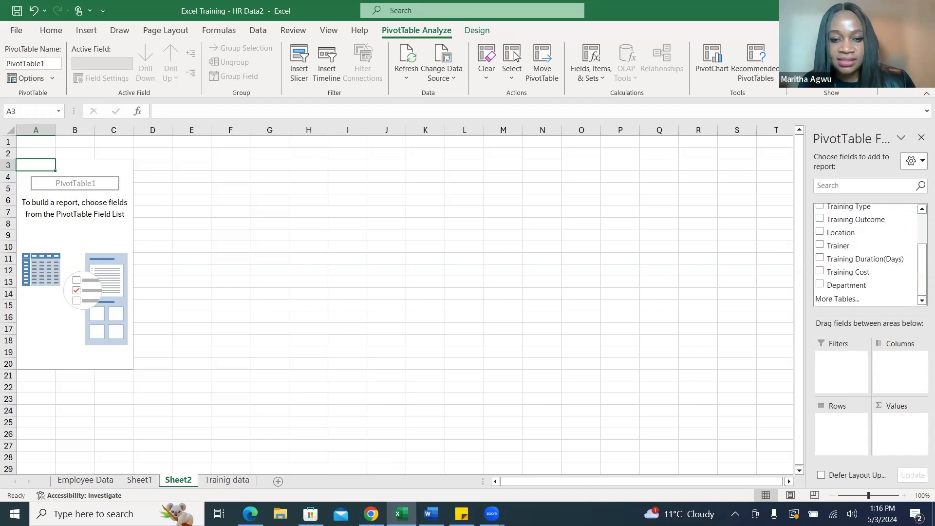
click(431, 514)
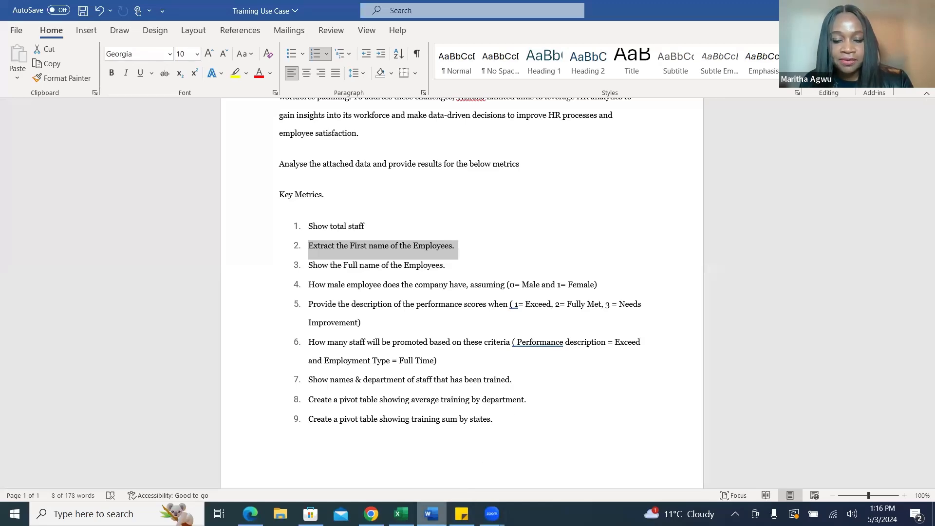
click(401, 513)
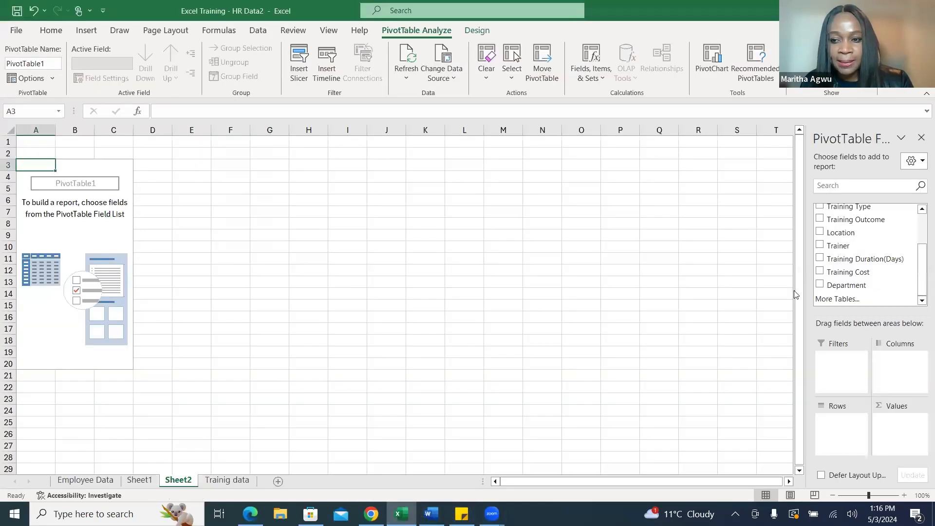
Add Training Cost as the values and Department as the rows of the pivot table, summarizing Training Cost by Average.
click(821, 273)
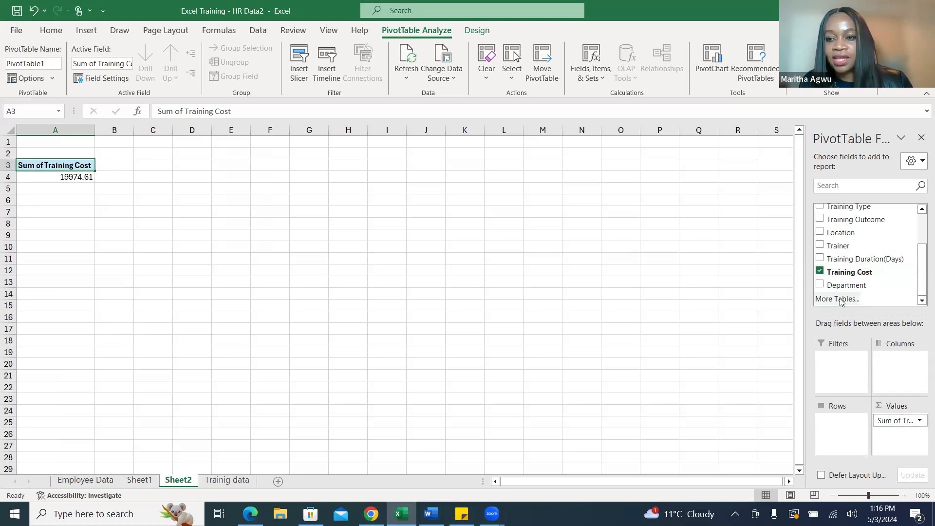
click(820, 286)
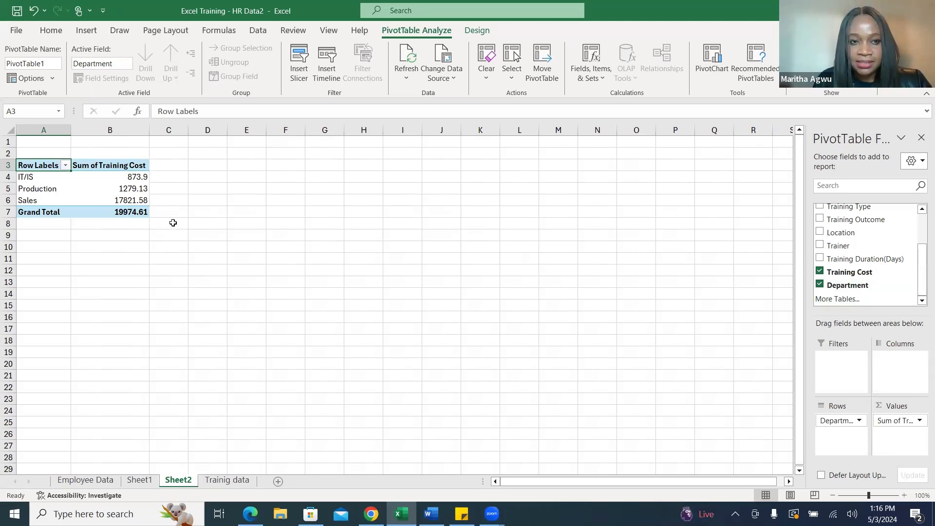
right_click(140, 167)
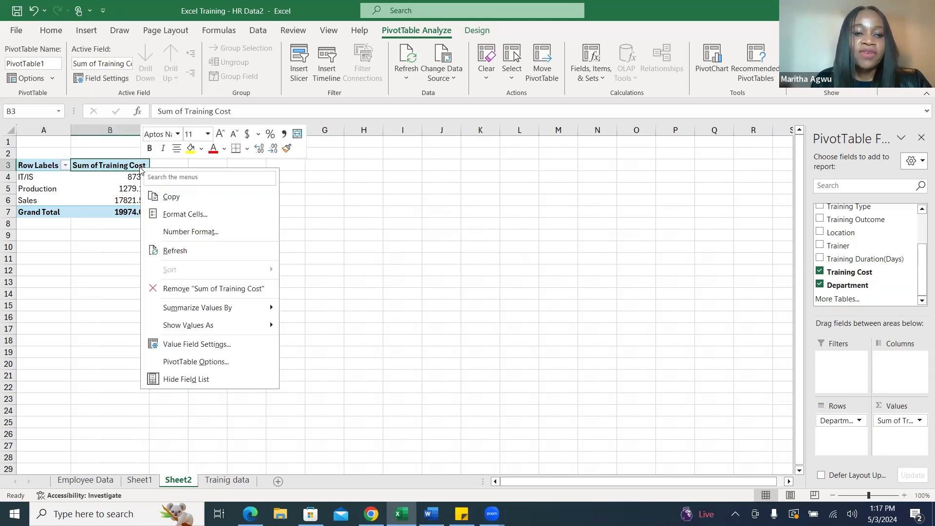
mouse_move(191, 311)
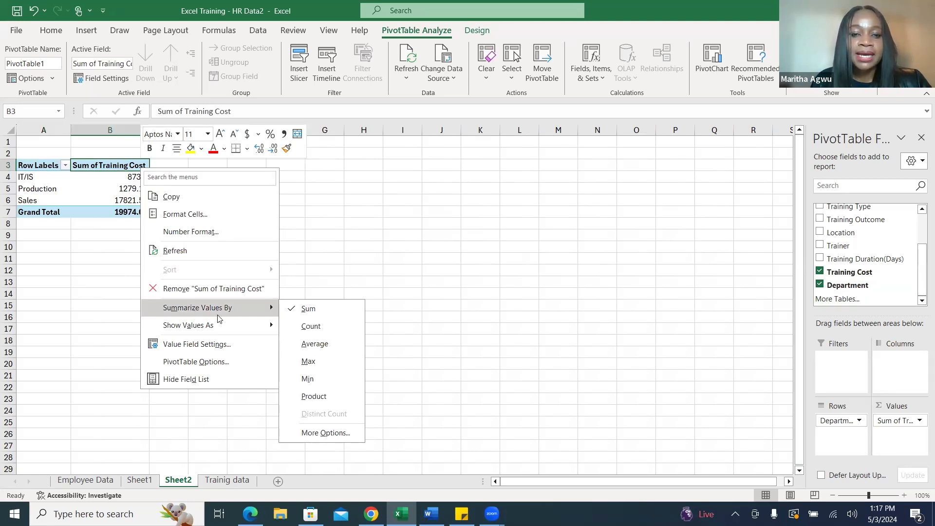
click(321, 343)
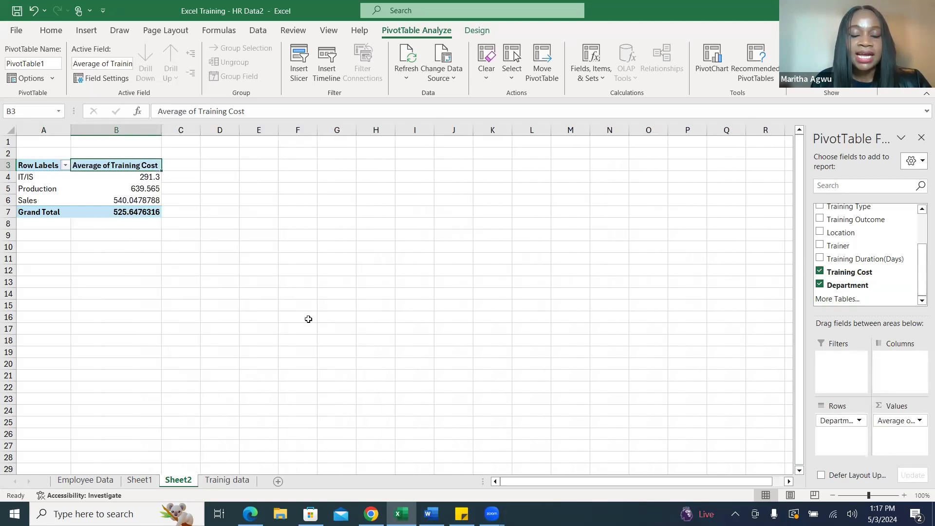
click(306, 265)
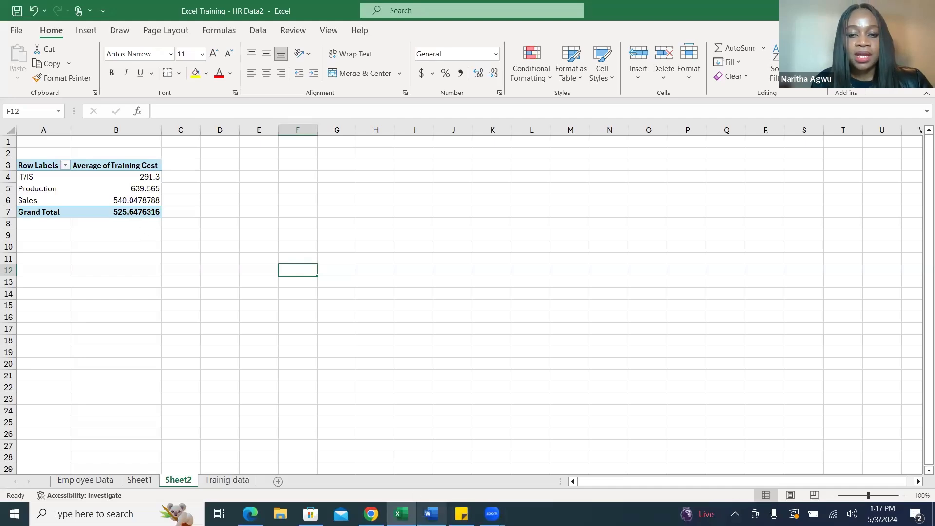
Switch to the Training Use Case document in Word to reread the key metrics, and return to the Excel workbook.
click(431, 514)
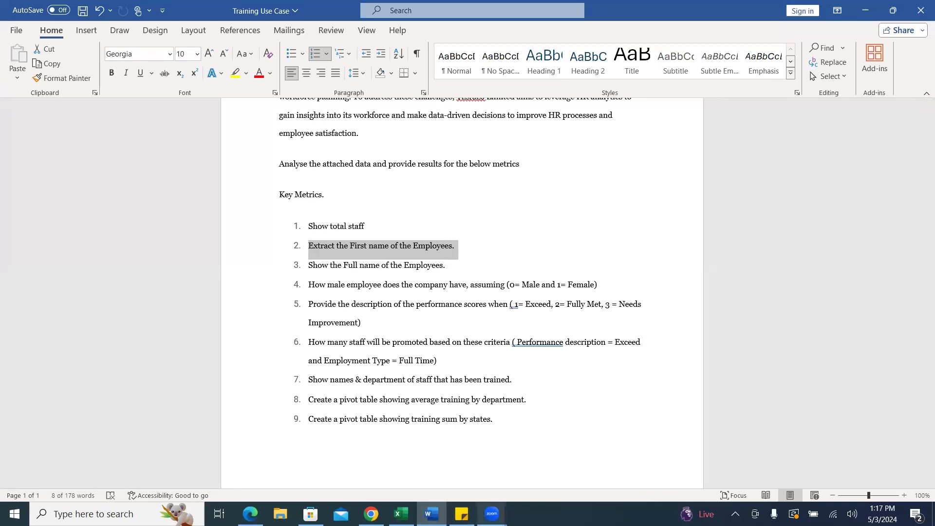
mouse_move(401, 514)
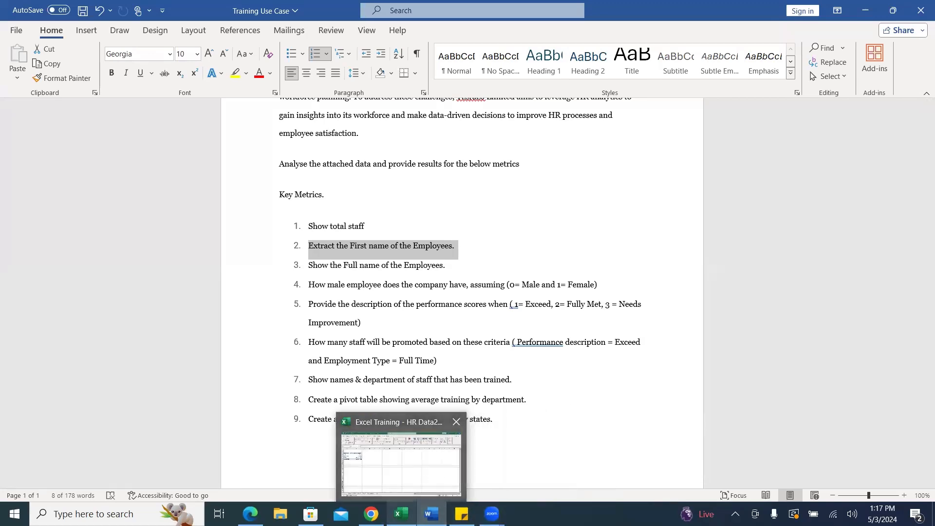
mouse_move(431, 514)
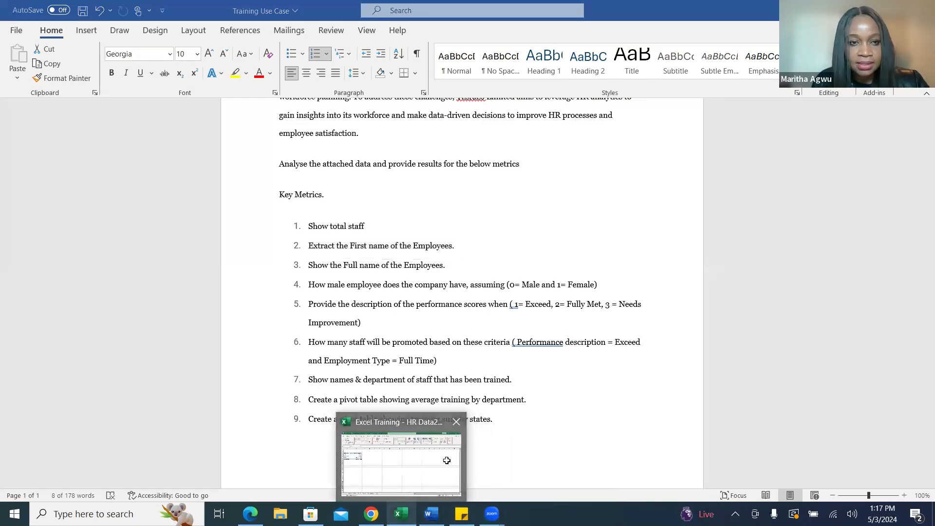
click(447, 460)
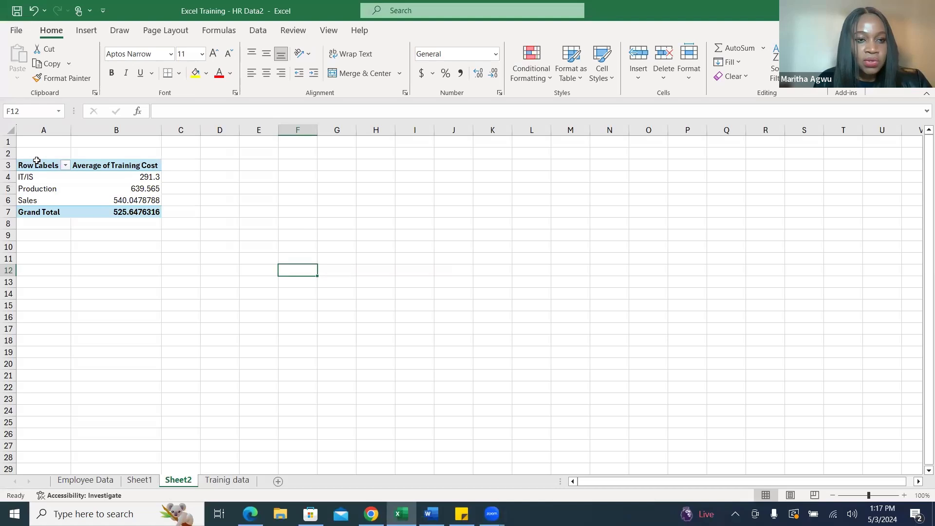
Delete the whole average training cost pivot table from Sheet2.
click(38, 162)
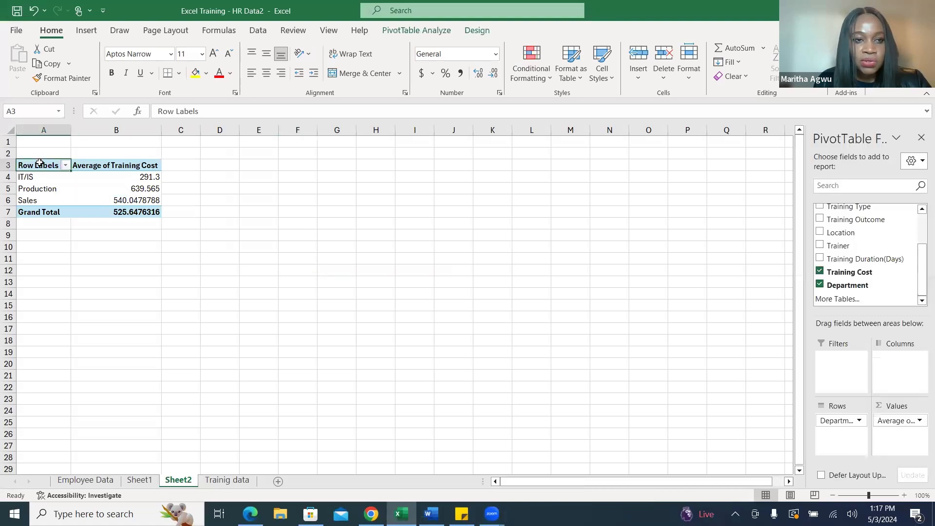
drag(39, 164, 117, 180)
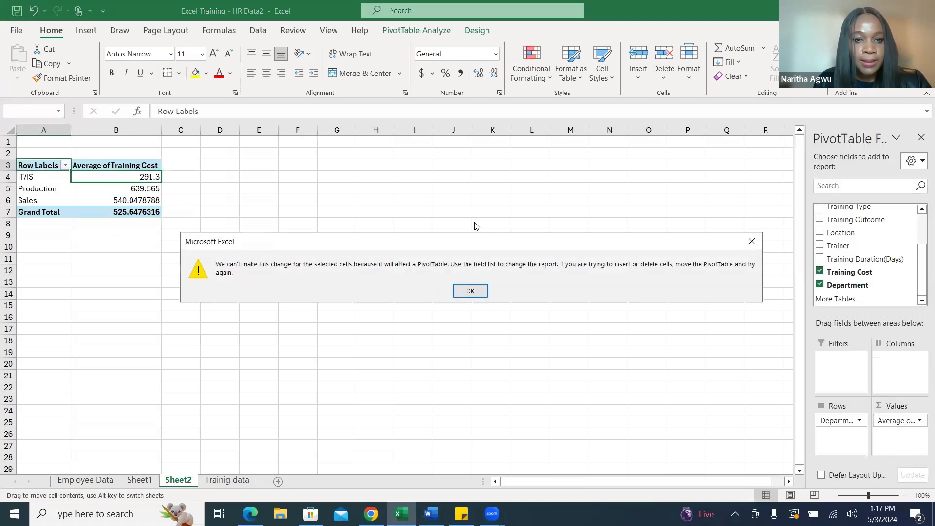
click(470, 291)
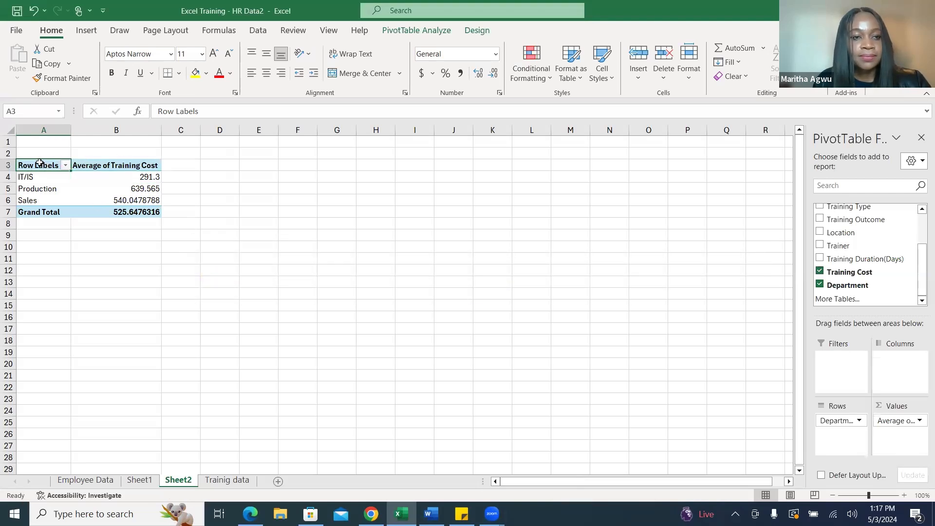
drag(39, 164, 153, 218)
key(Delete)
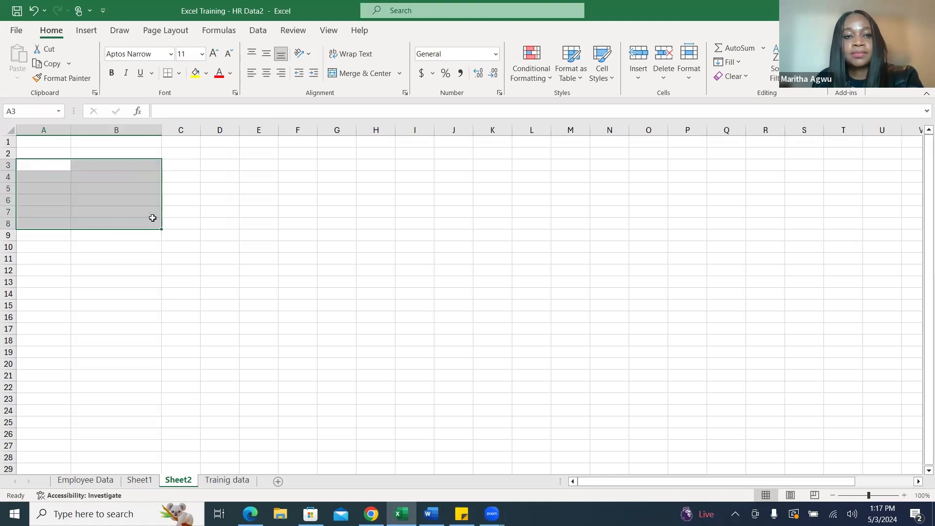
click(445, 293)
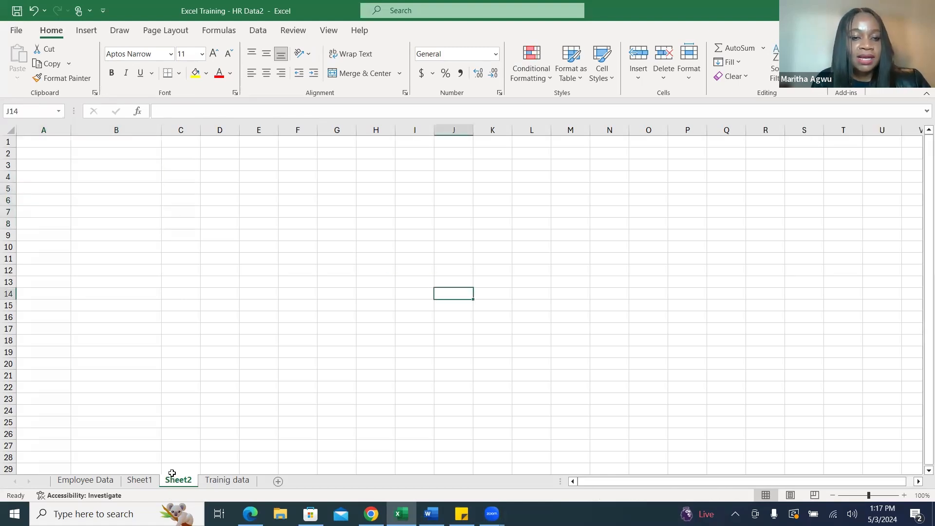
right_click(172, 471)
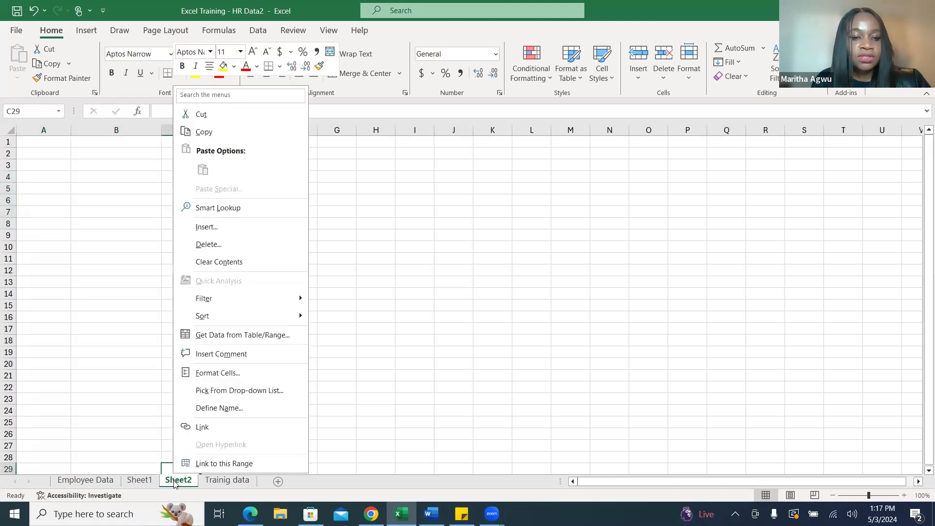
click(211, 244)
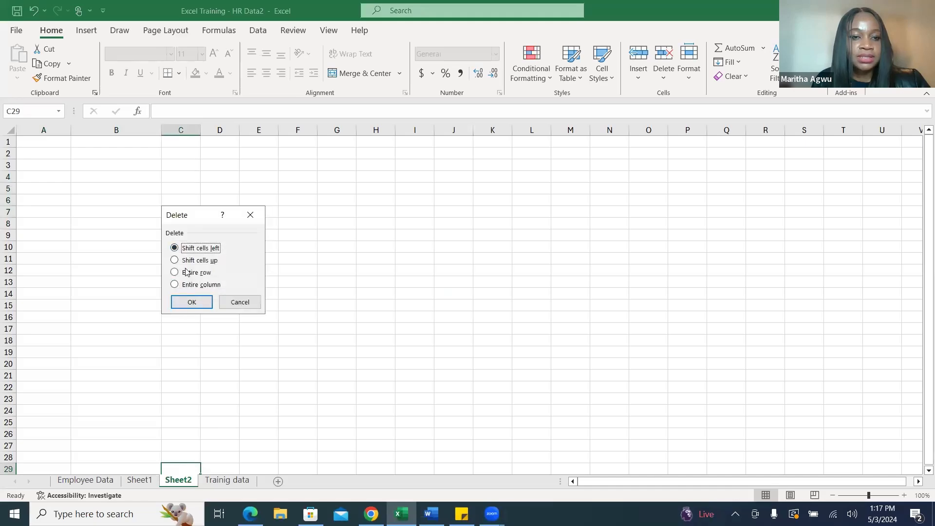
click(249, 303)
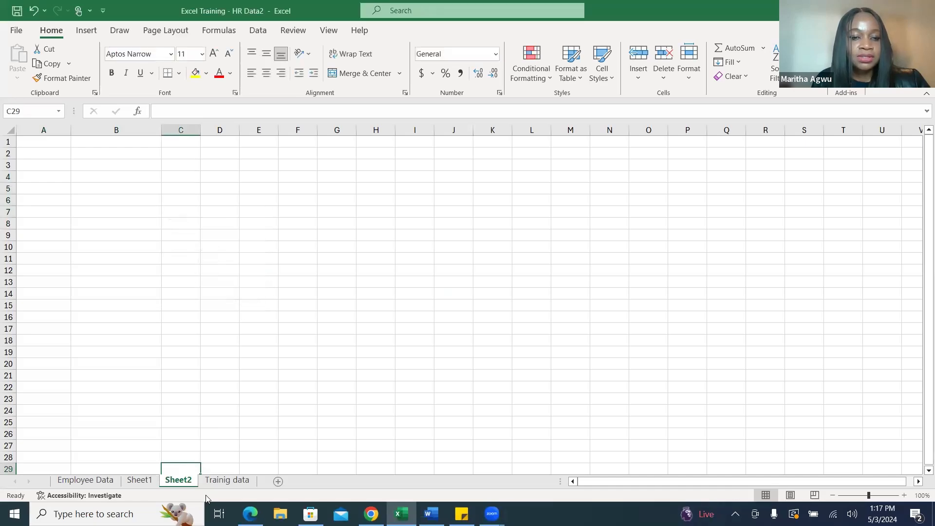
Create another pivot table on a new worksheet from range A1:K39 of the training data sheet.
click(227, 480)
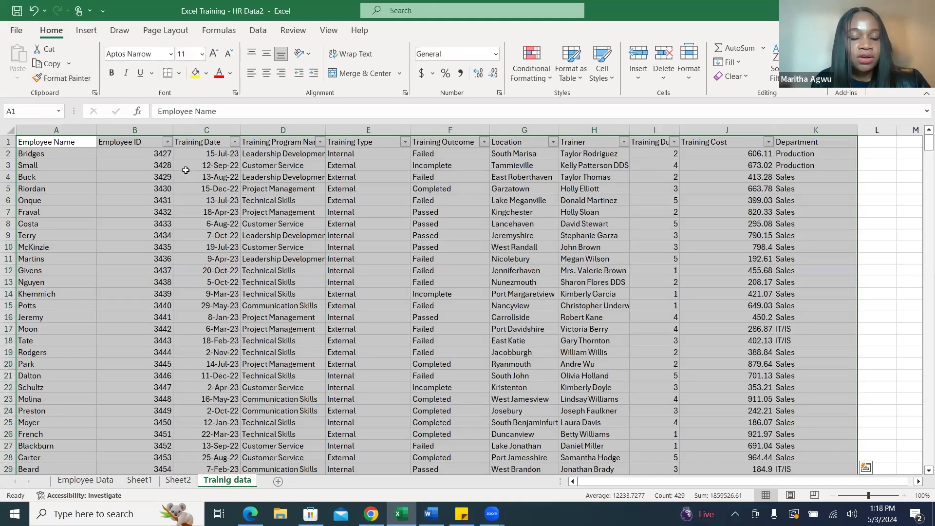
click(84, 34)
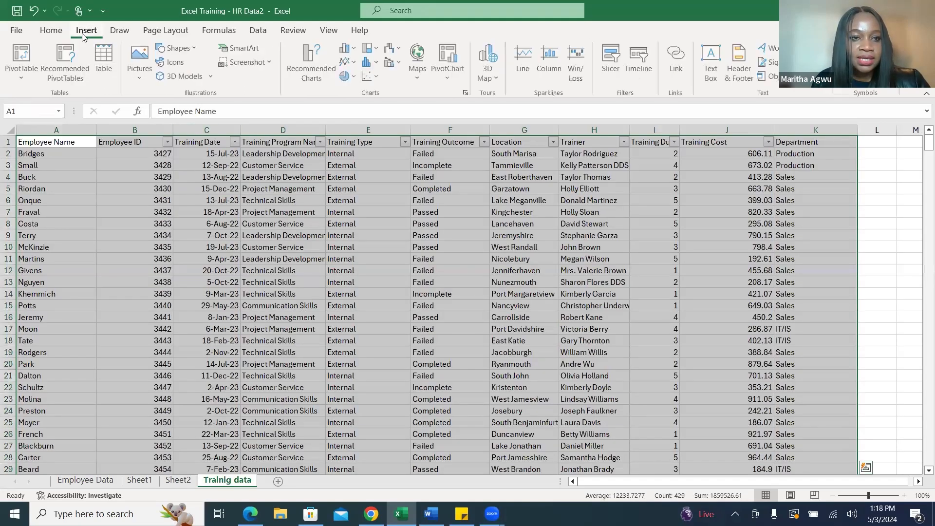
click(21, 54)
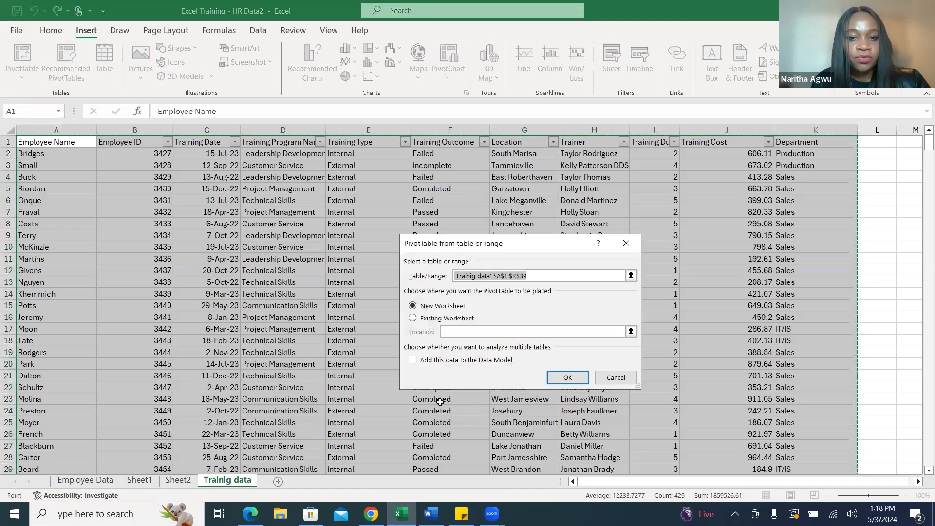
click(573, 385)
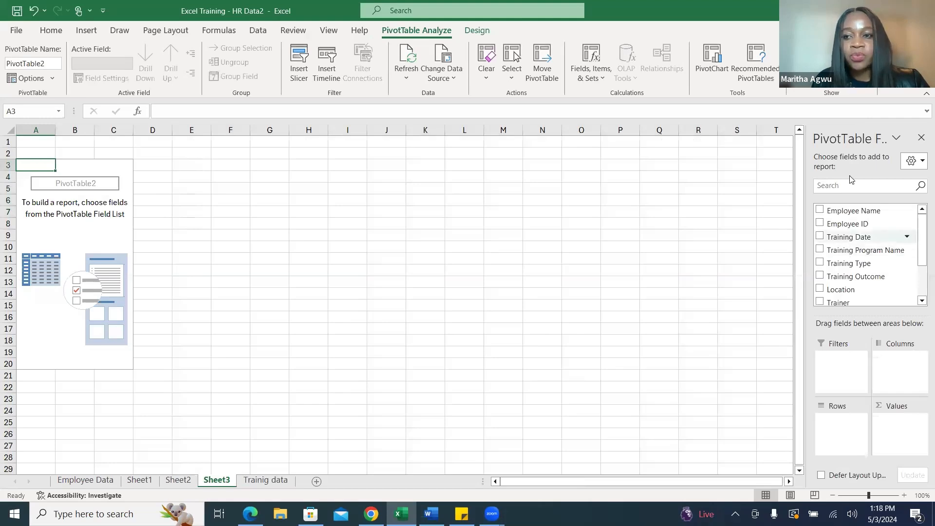
Add Training Cost as the values and Department as the rows of the Sheet3 pivot table, summarizing Training Cost by Average.
drag(921, 241, 921, 270)
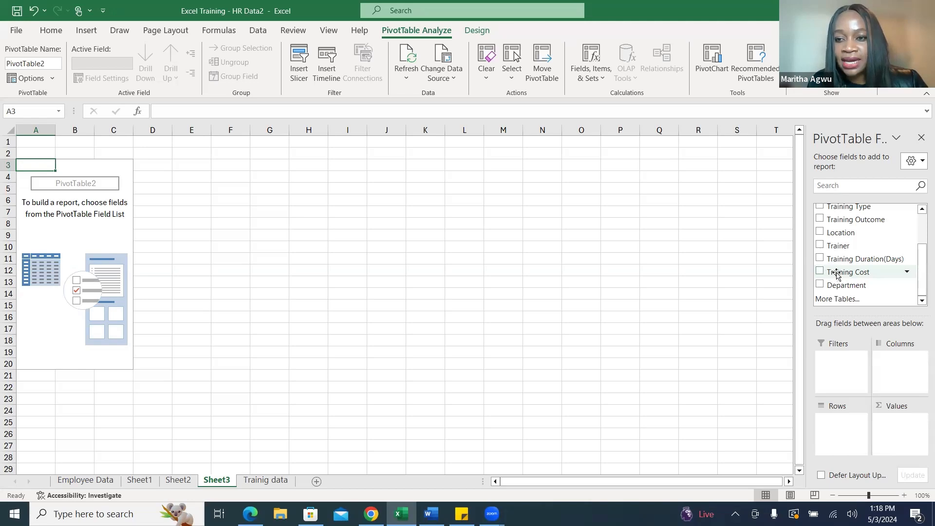
drag(837, 274, 900, 426)
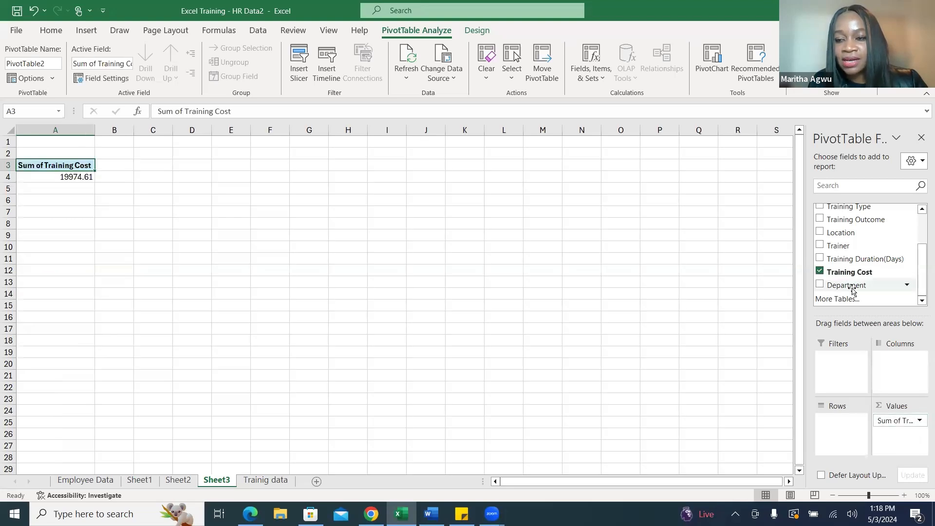
drag(852, 291, 842, 428)
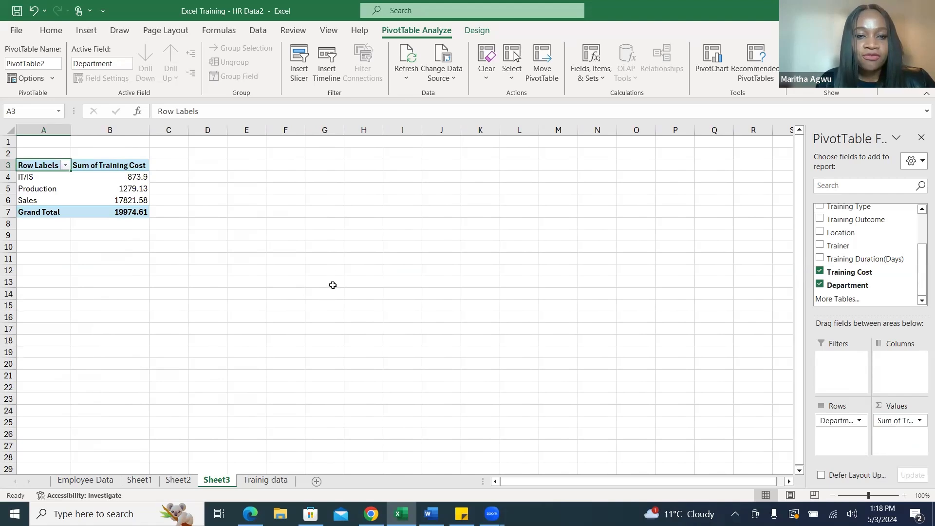
right_click(122, 166)
mouse_move(196, 311)
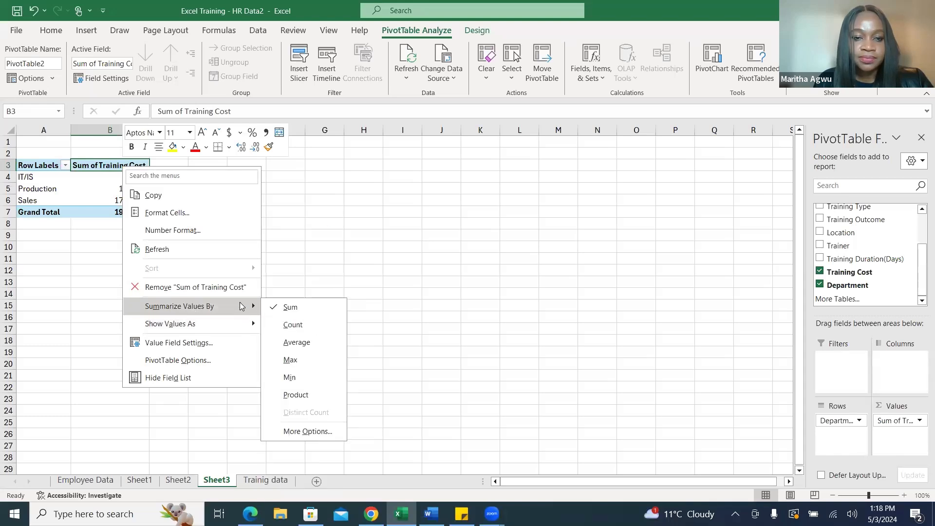
click(297, 341)
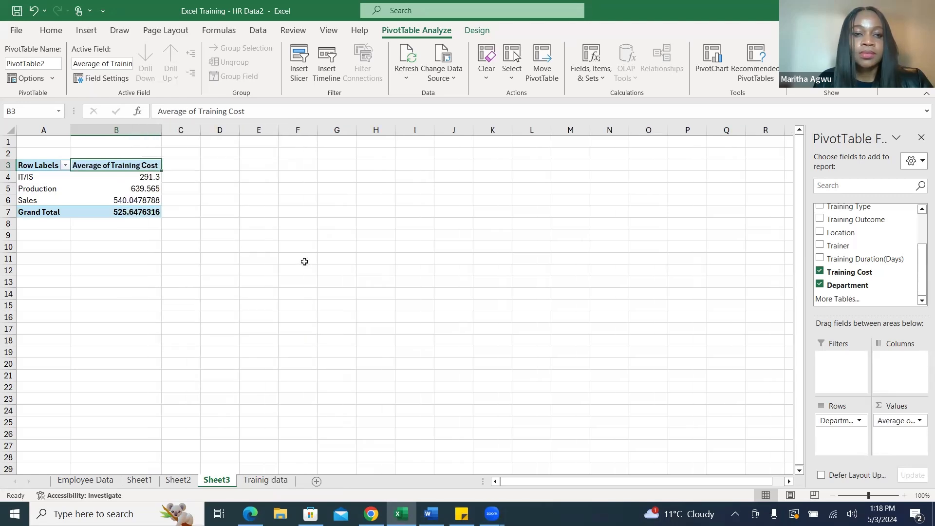
click(305, 234)
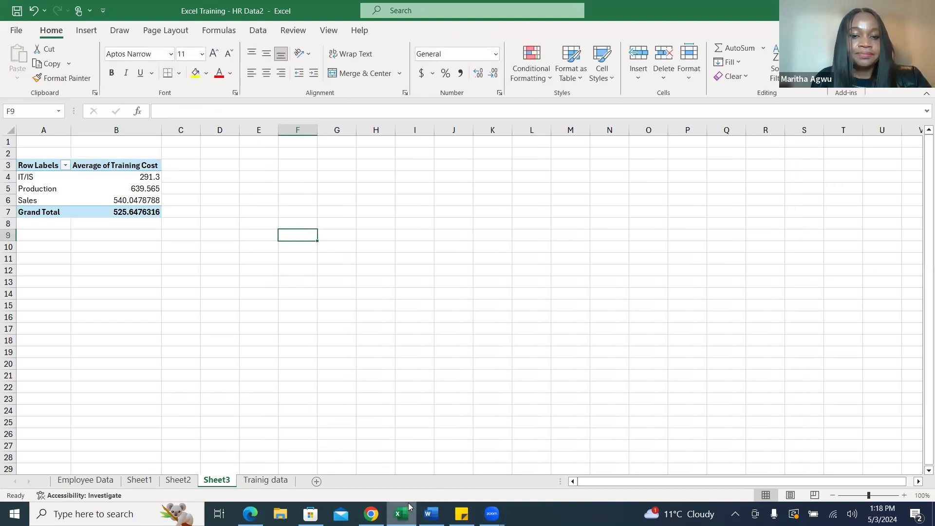
Switch to the Training Use Case document in Word to check the pivot table metrics, and return to the Excel workbook.
mouse_move(408, 507)
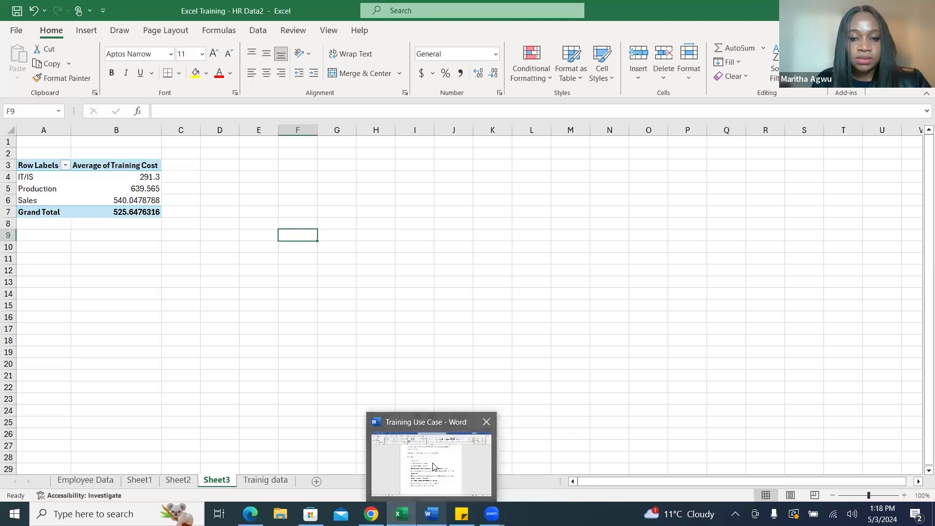
click(433, 465)
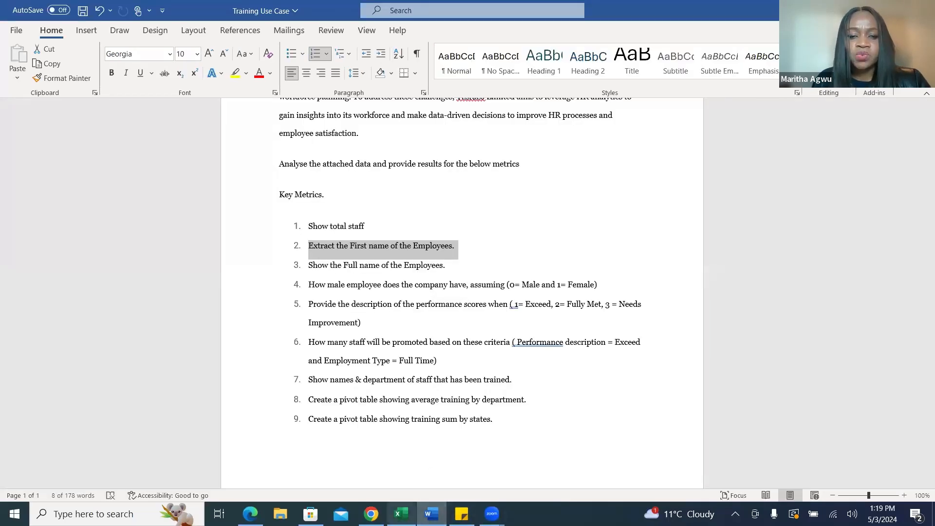
click(400, 512)
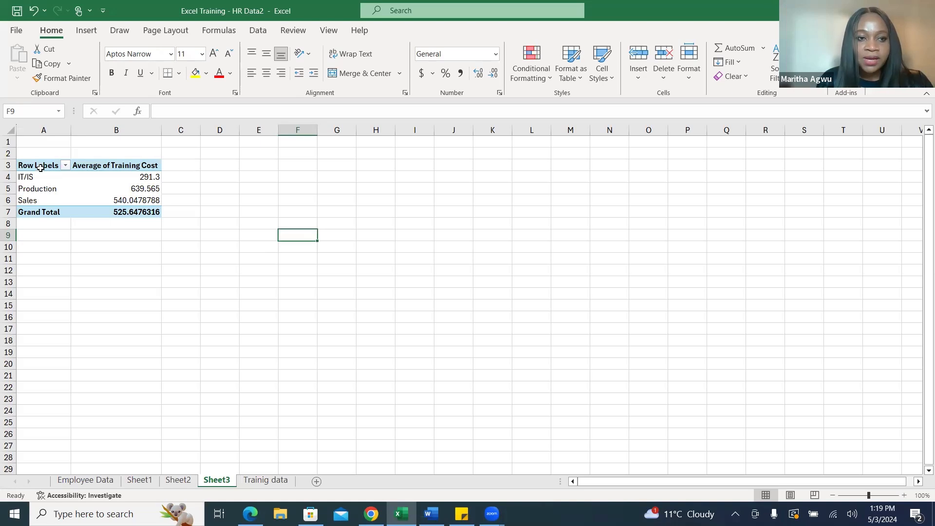
Copy the average training cost pivot table in A3:B7 and paste it at cell E3 of Sheet3.
drag(39, 165, 122, 224)
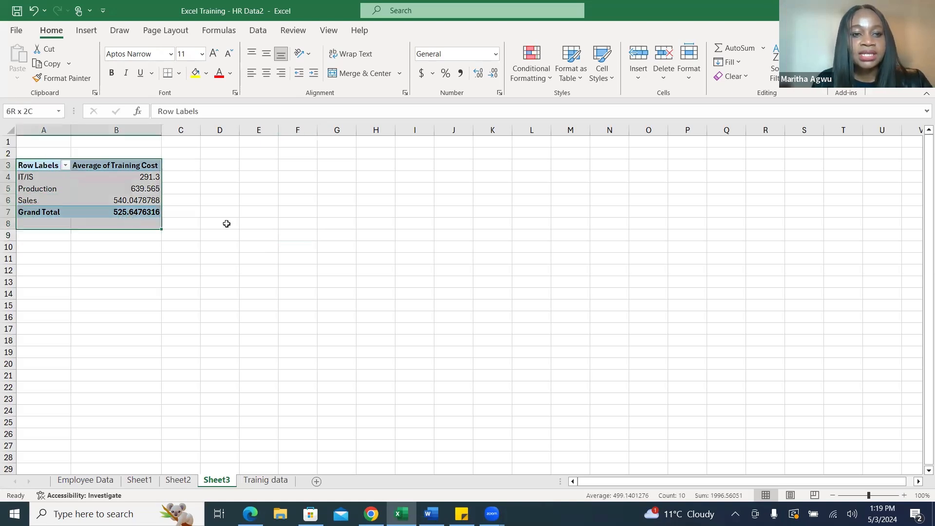
click(310, 238)
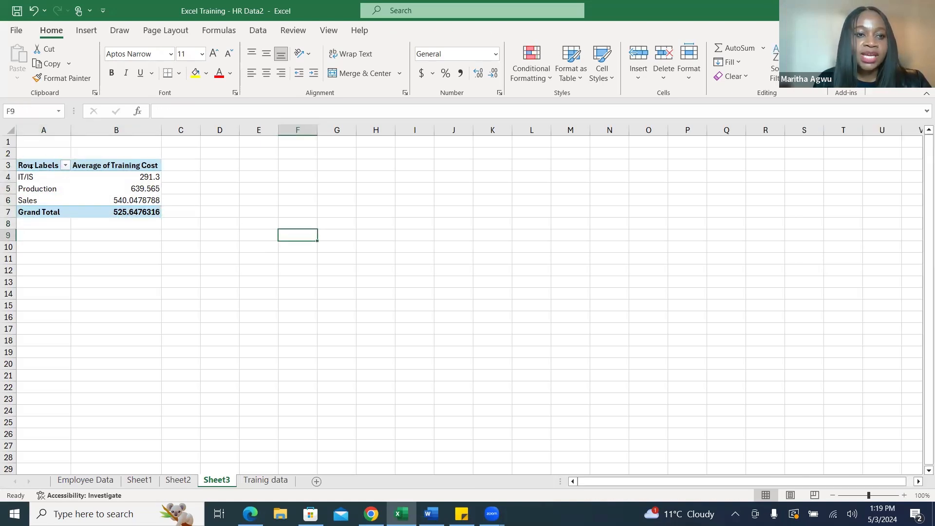
drag(37, 164, 141, 211)
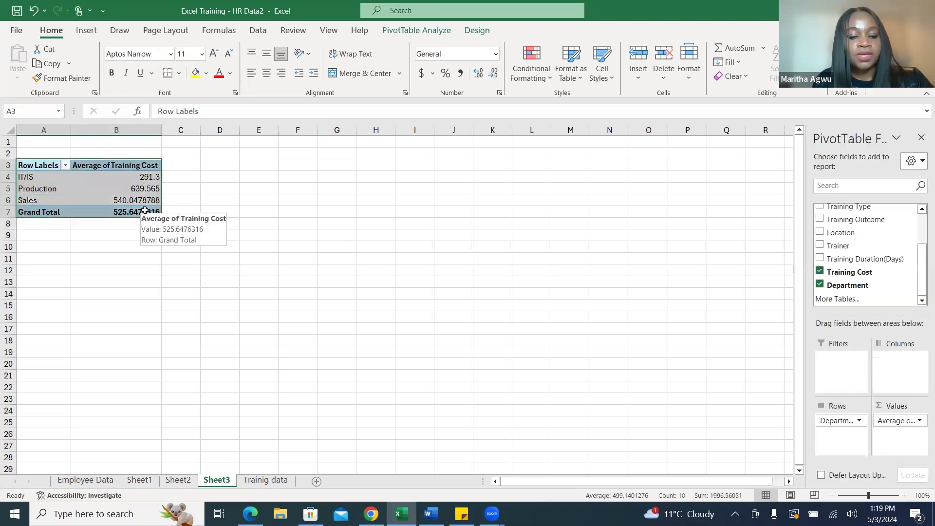
key(ctrl+c)
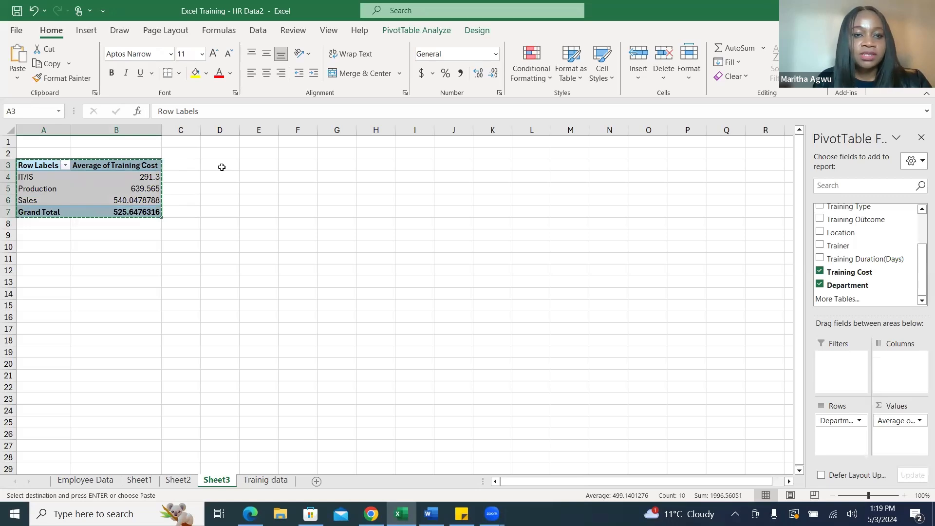
click(258, 164)
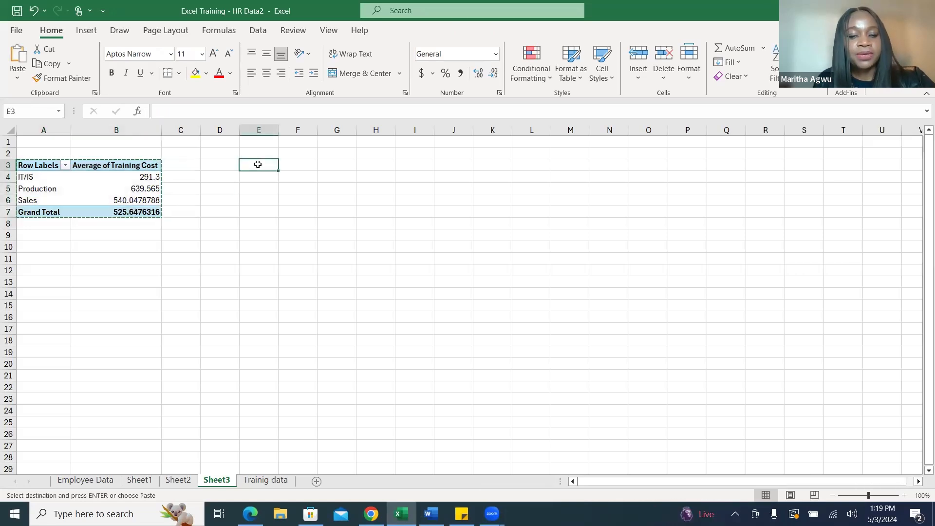
key(ctrl+v)
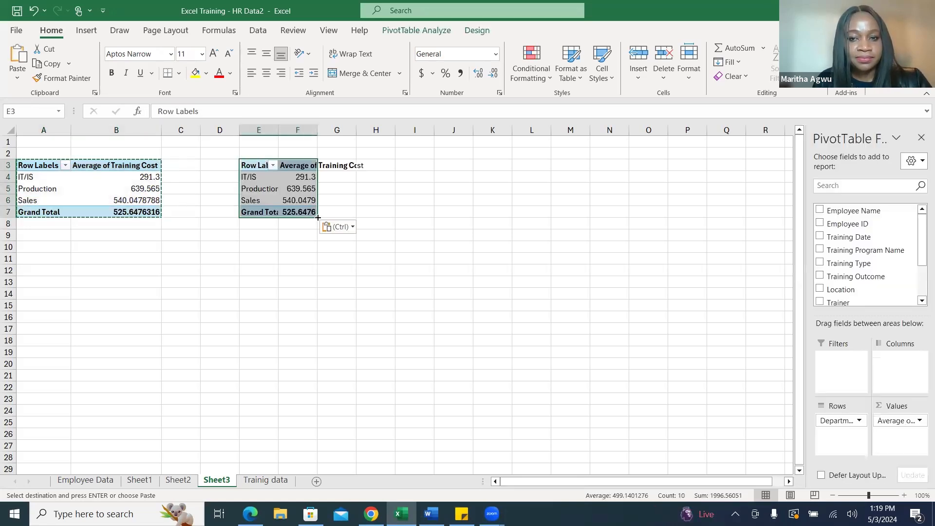
drag(317, 217, 459, 252)
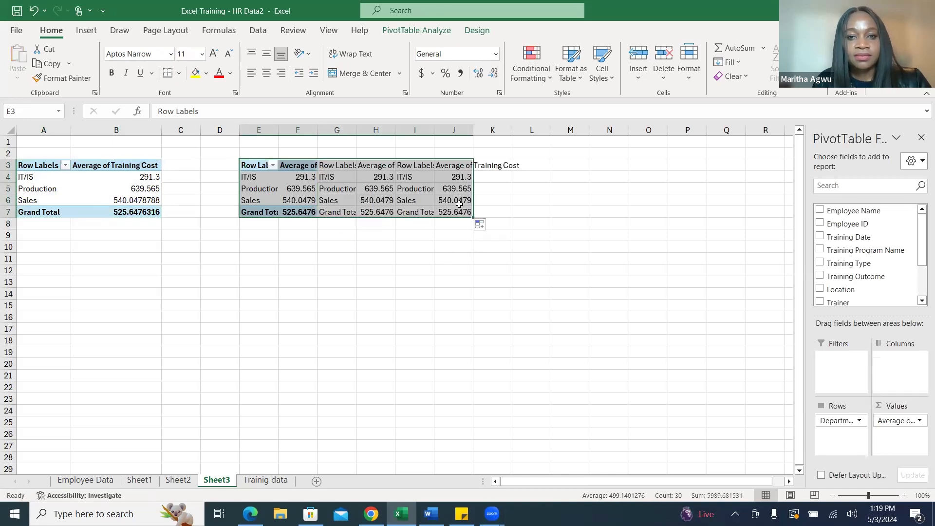
click(340, 139)
drag(337, 130, 493, 131)
right_click(426, 180)
click(460, 321)
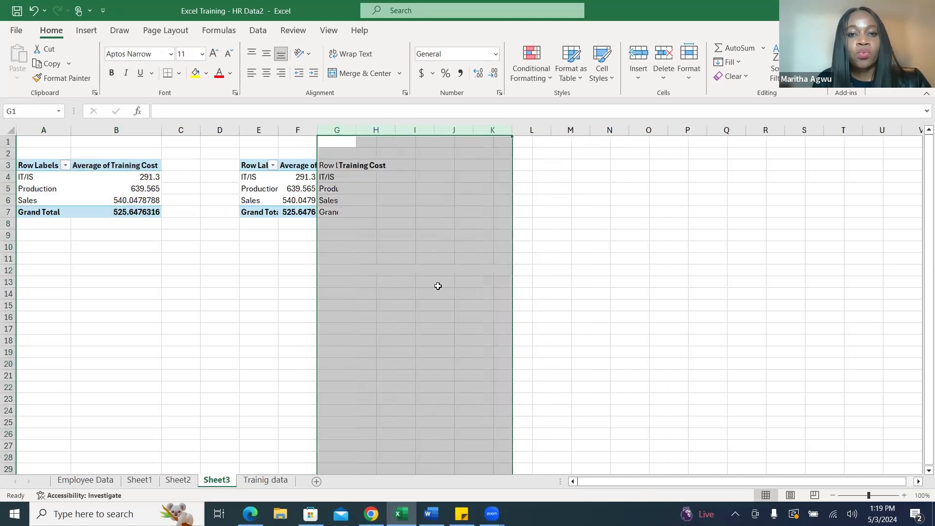
Widen column F and summarize Training Cost by Sum in the copied pivot table.
drag(318, 131, 408, 131)
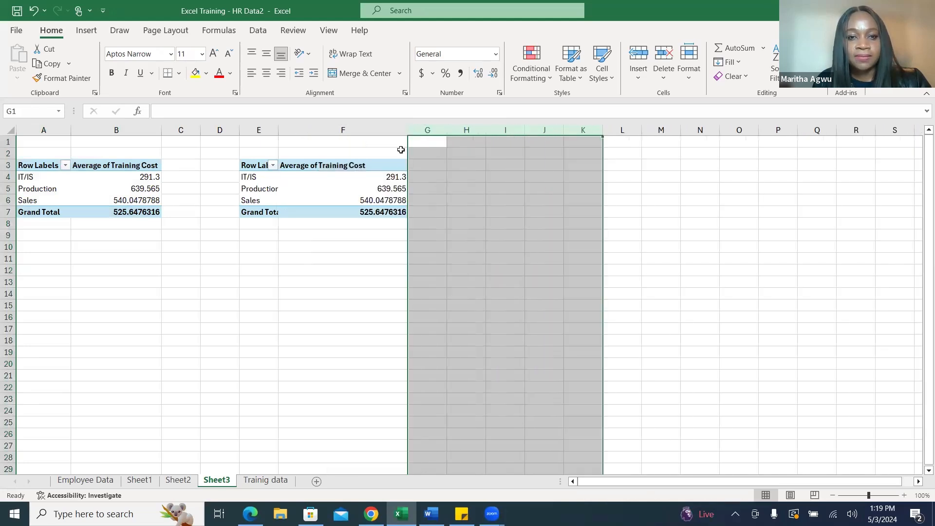
right_click(394, 165)
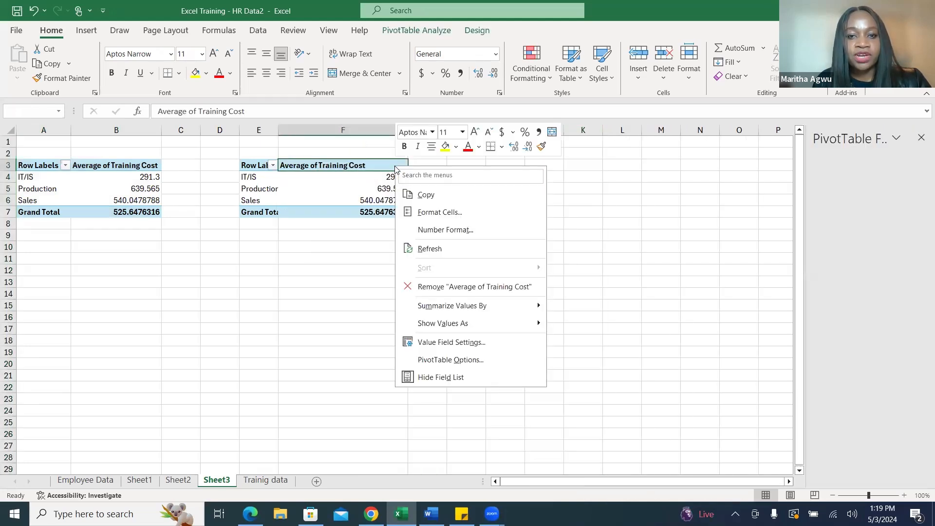
mouse_move(489, 305)
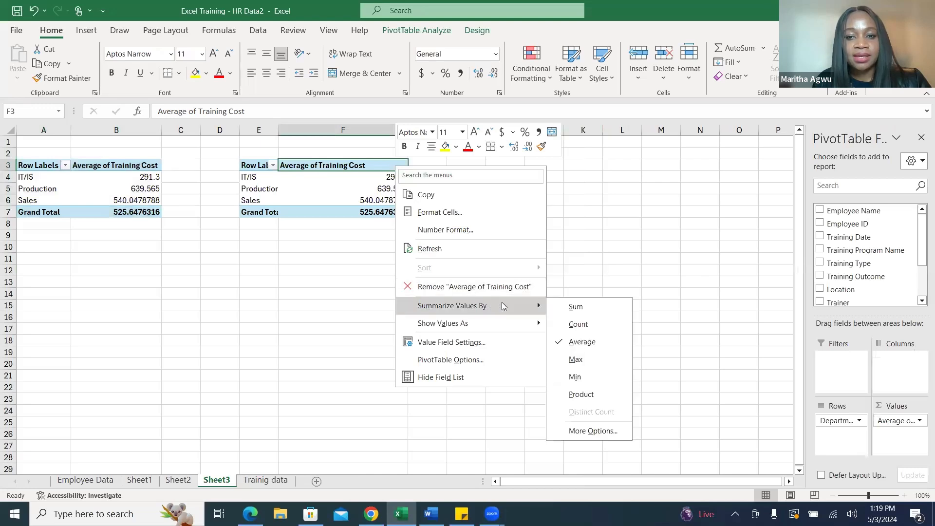
click(574, 306)
click(527, 261)
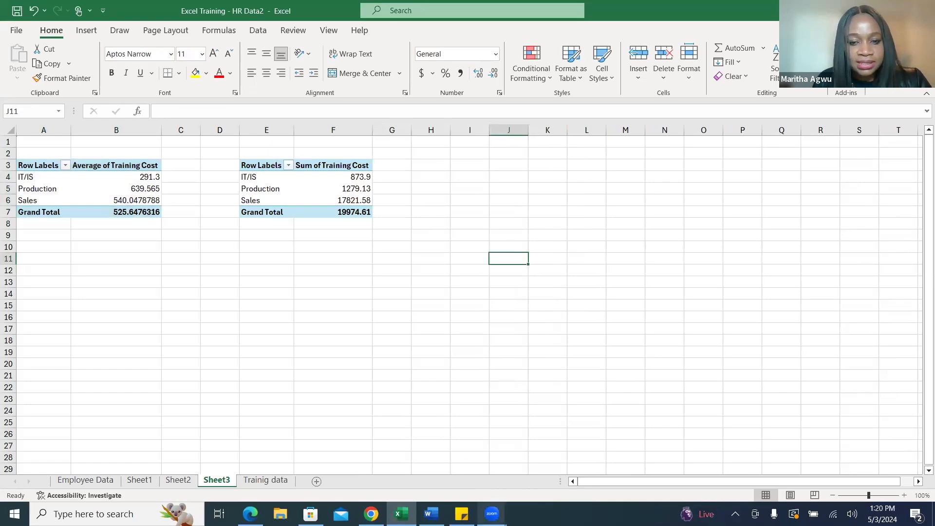
Reread the key metrics in the Word document, and inspect the Promotion formula in cell R2 of the workbook's Employee Data sheet.
click(431, 514)
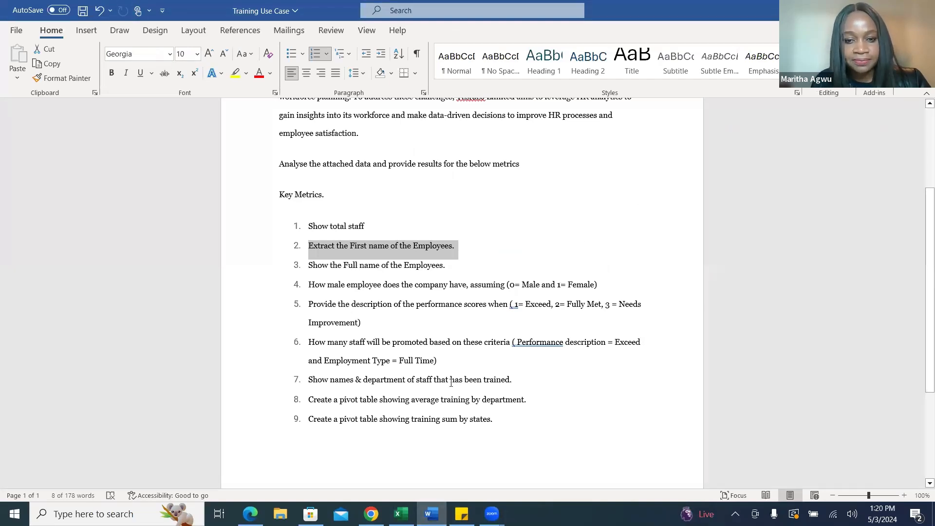
click(401, 514)
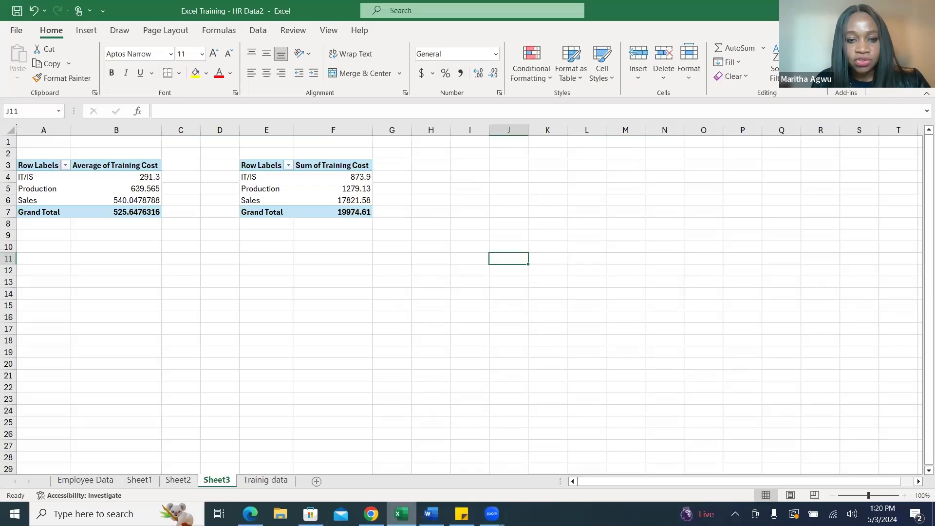
click(85, 480)
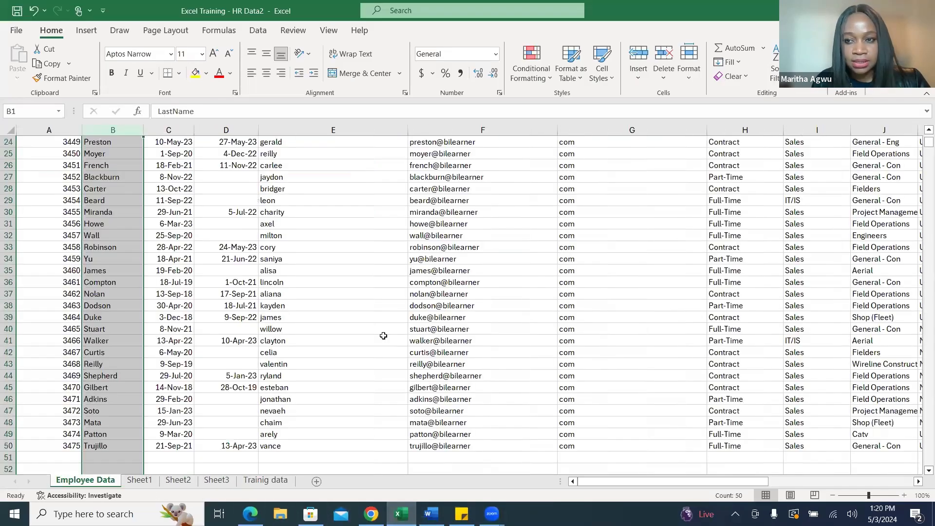
drag(753, 484, 919, 482)
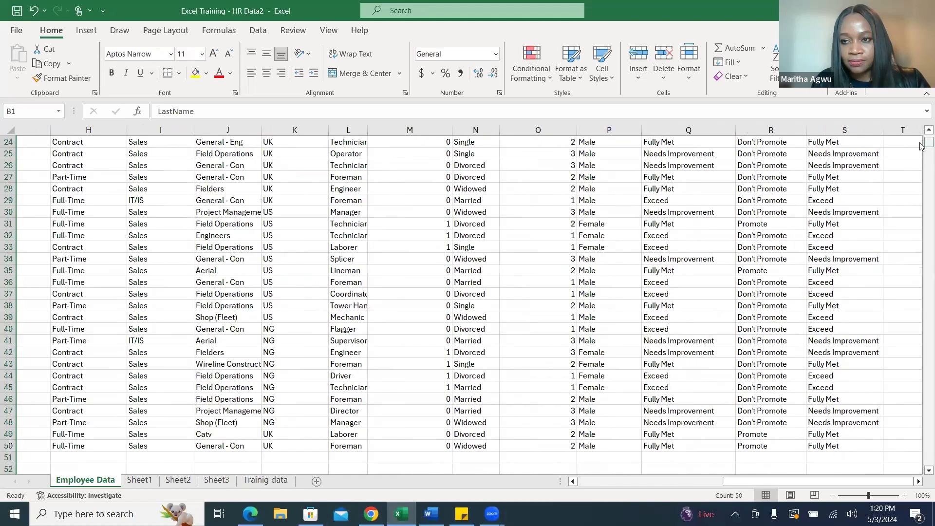
scroll(921, 146, up, 8)
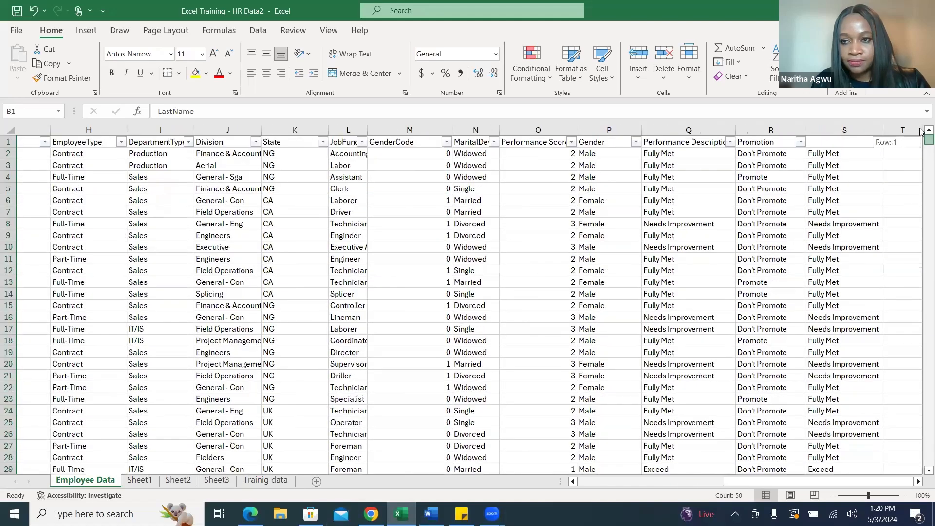
click(759, 154)
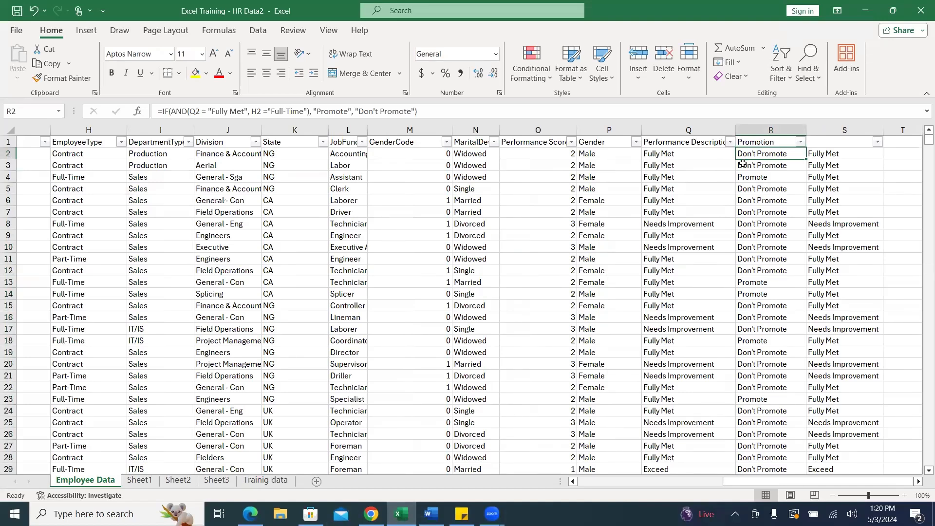
Widen column T of the Employee Data sheet and start an IF formula with a nested AND function in cell T2.
click(918, 481)
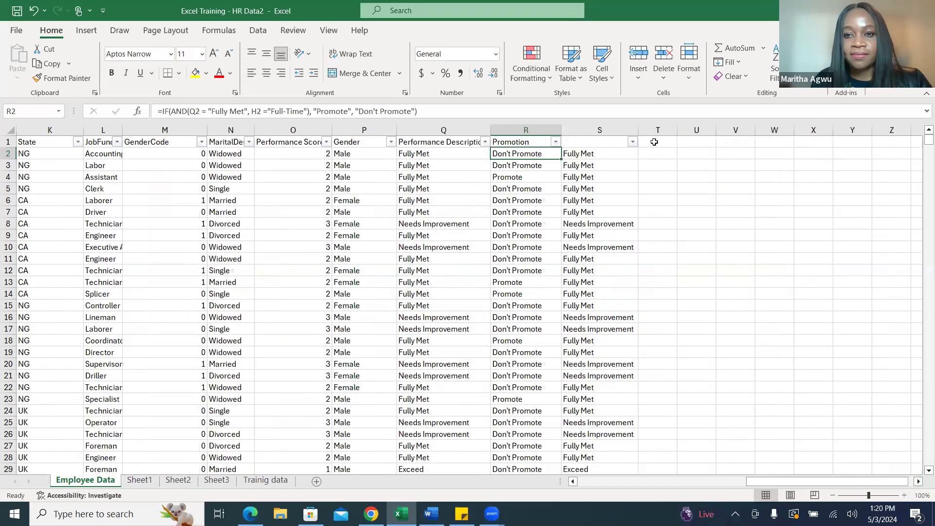
drag(677, 127, 748, 129)
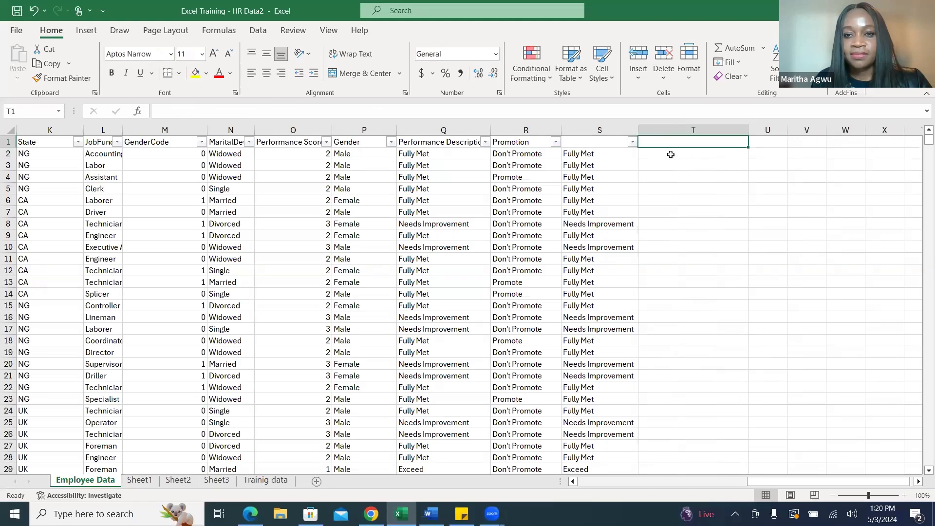
click(671, 154)
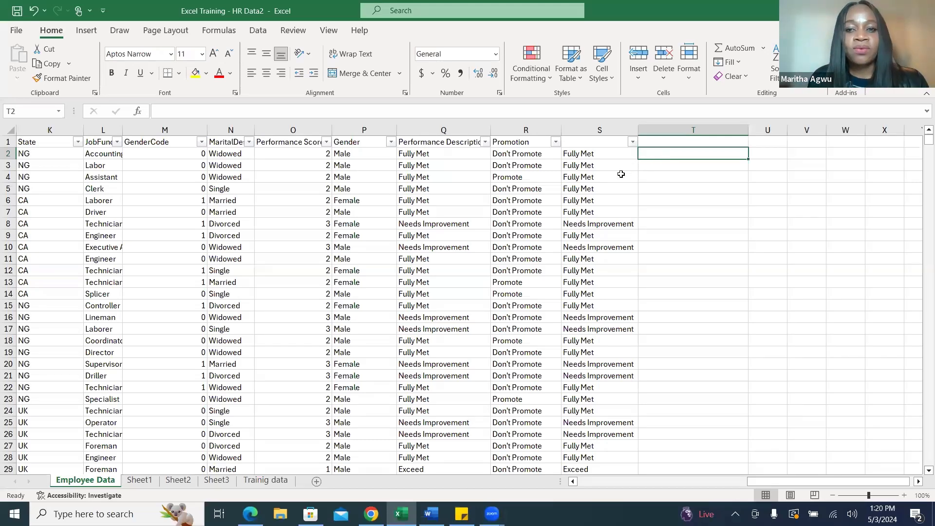
mouse_move(431, 514)
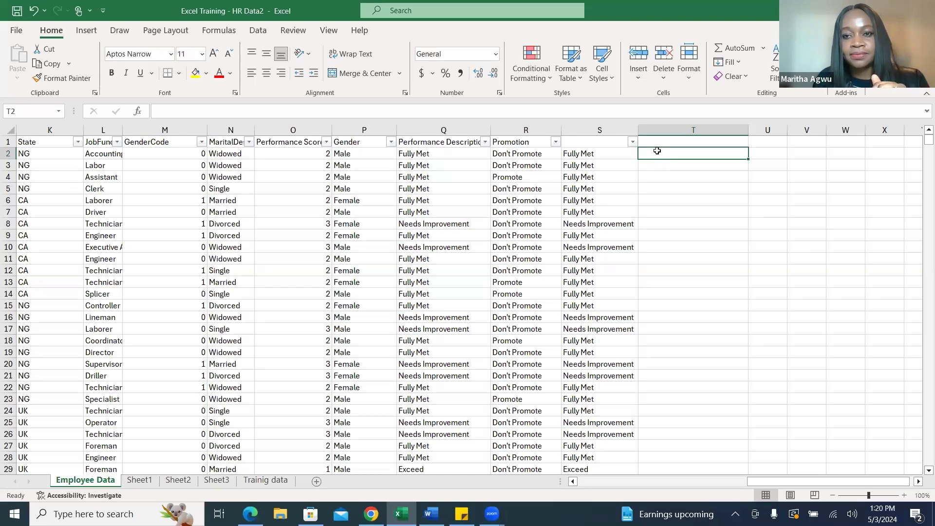
text(=)
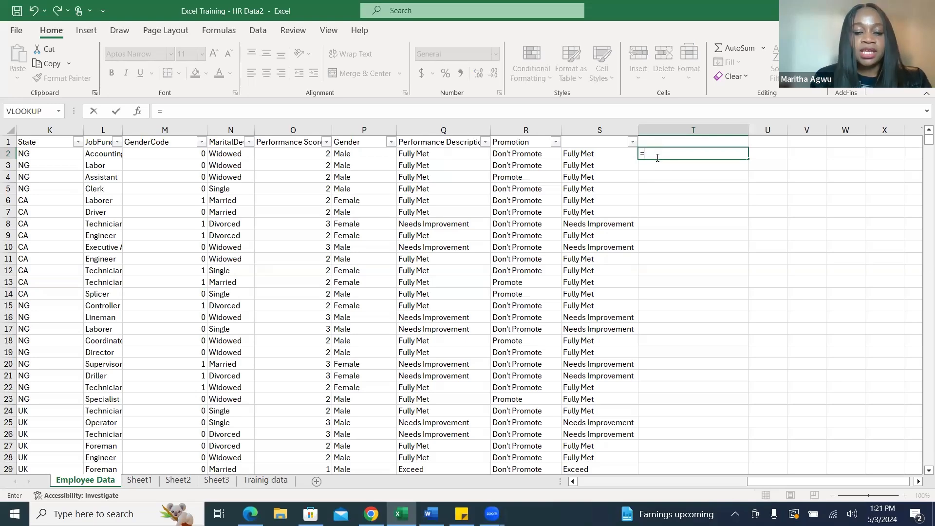
text(if()
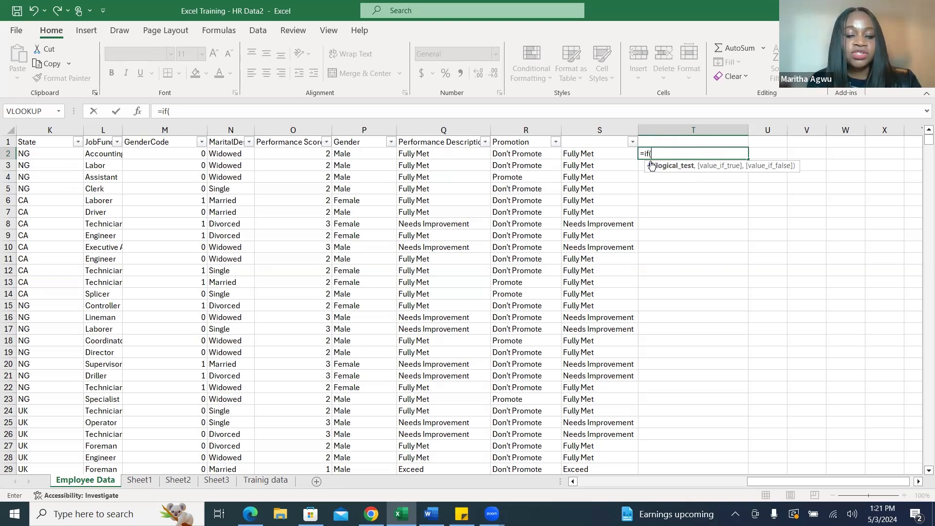
text(and)
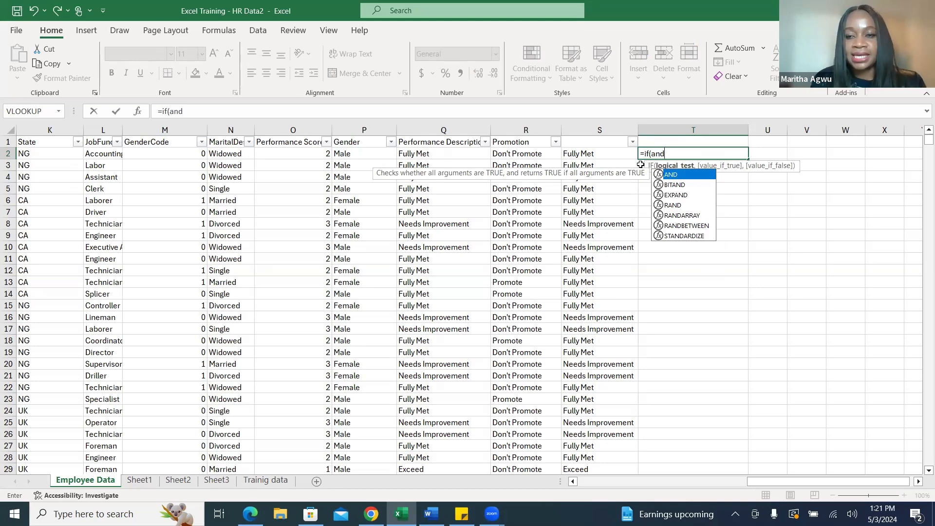
double_click(678, 175)
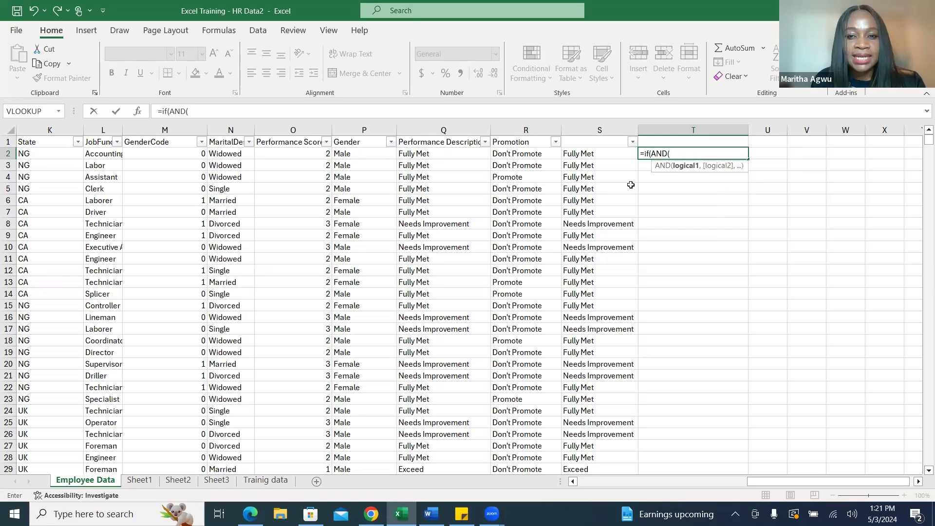
Add Q2= "Exceed" as the first AND condition of the T2 formula.
click(437, 152)
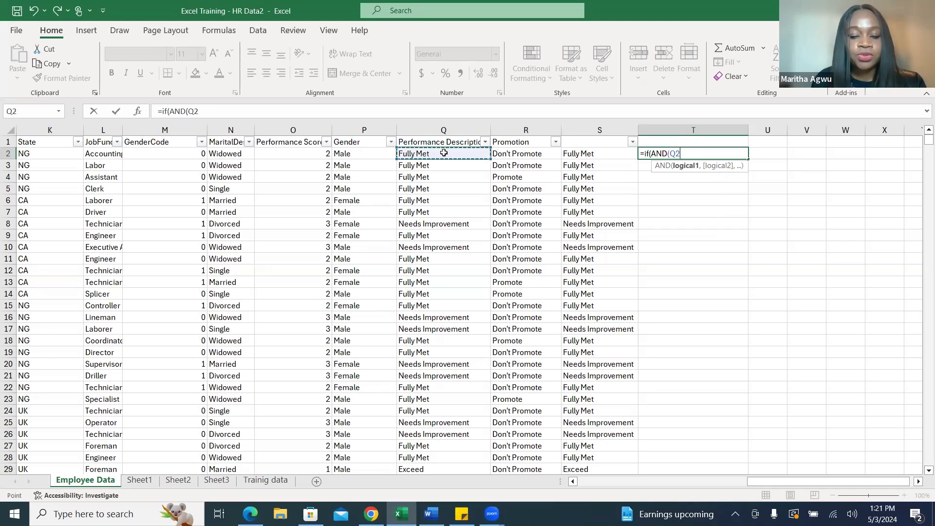
text(+)
key(BackSpace)
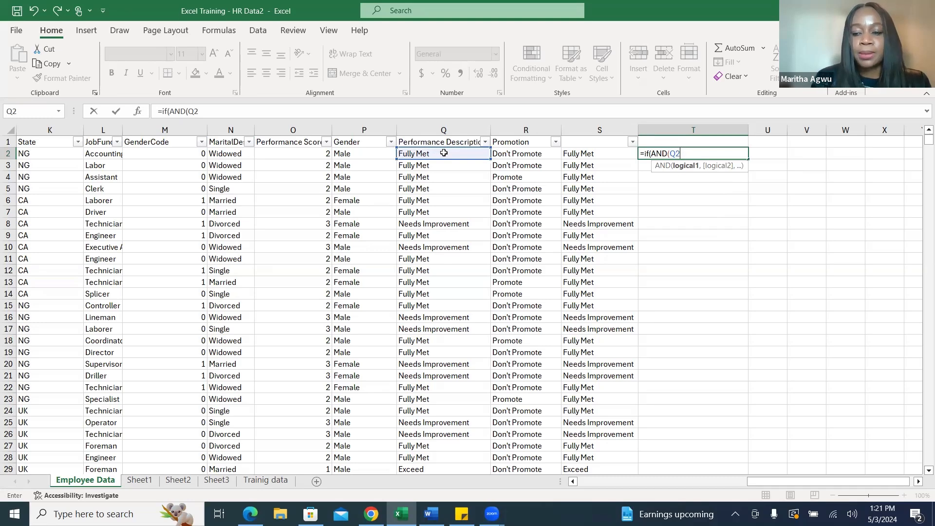
text(=)
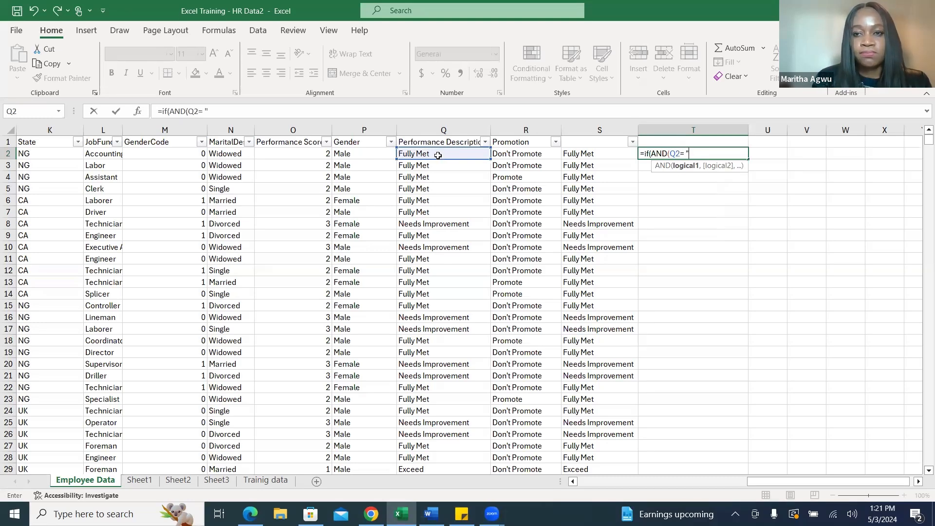
text( "Exceec)
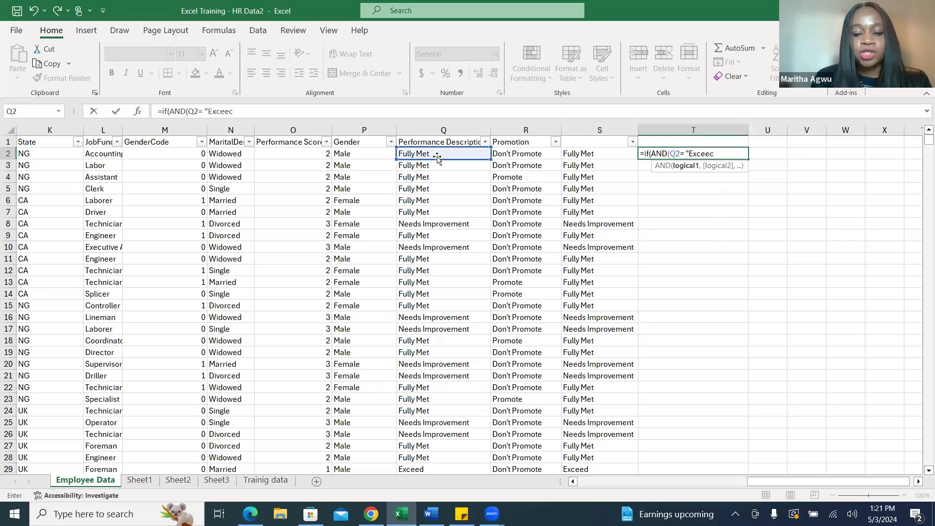
key(BackSpace)
text(d)
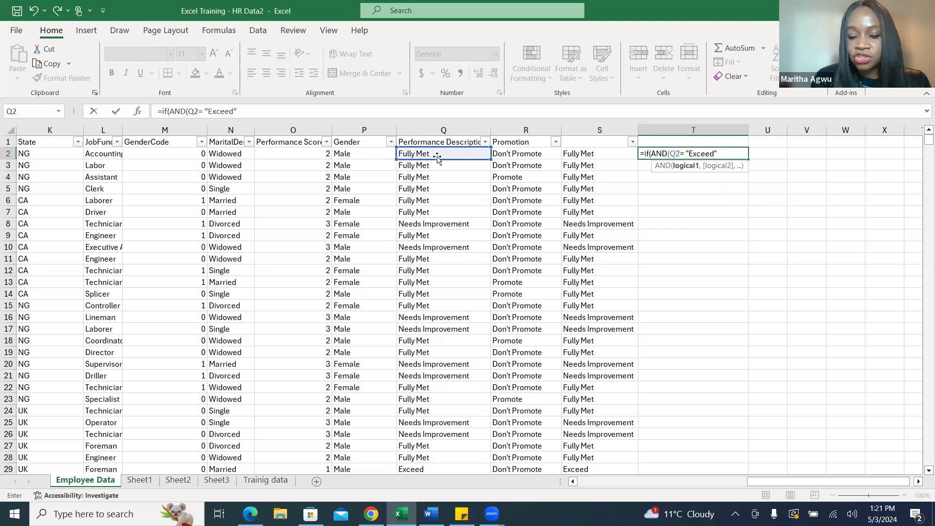
text(",)
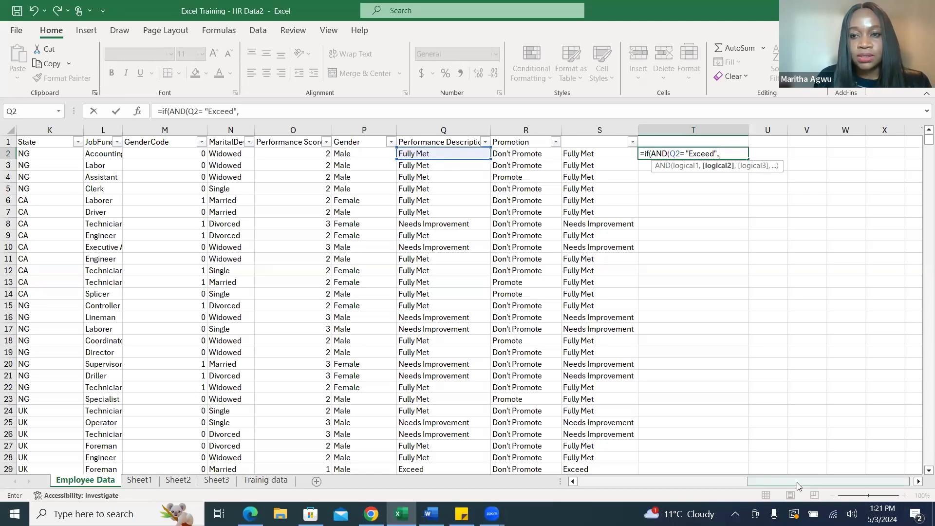
Add H2 = "Full-Time" as the second AND condition of the T2 formula and close the AND function.
drag(799, 486, 740, 480)
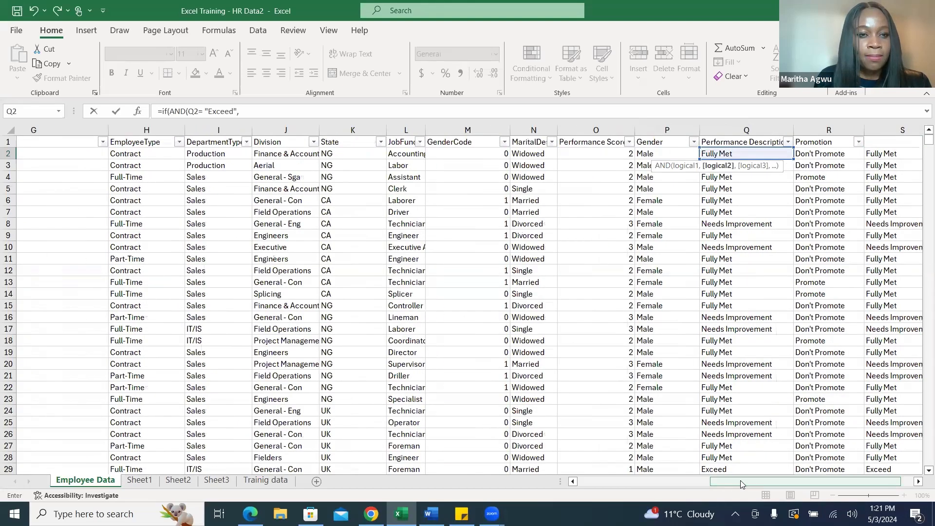
click(147, 155)
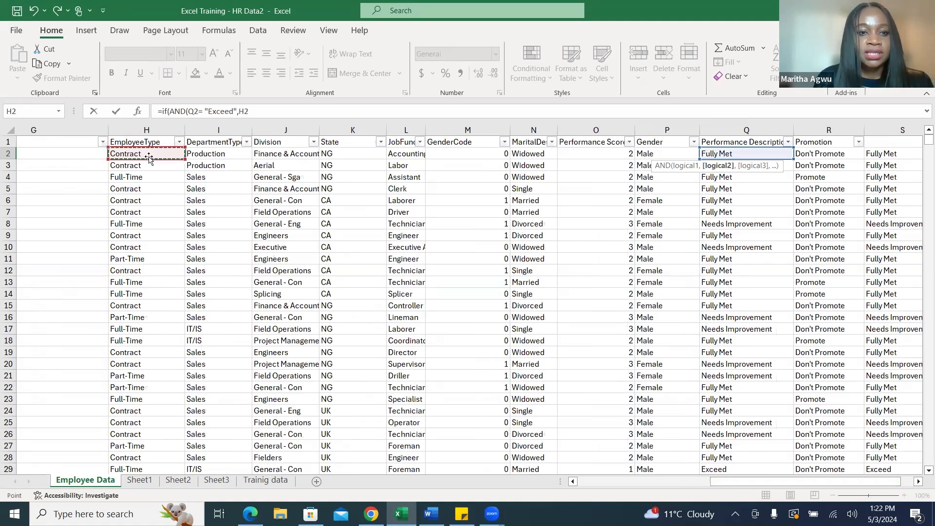
click(266, 105)
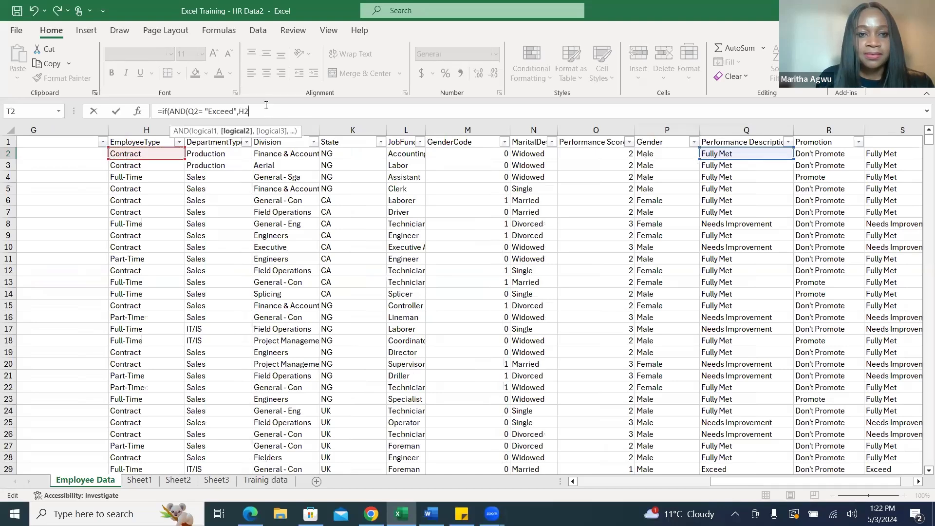
text(+)
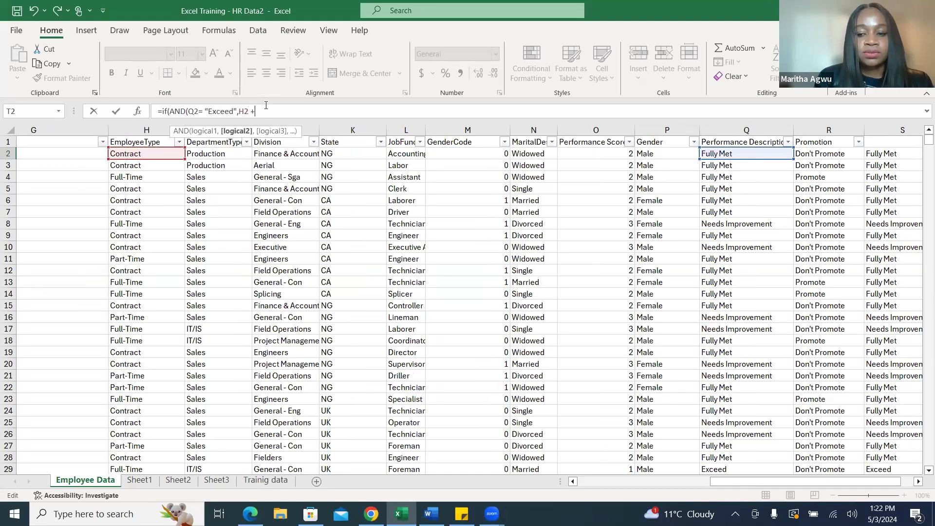
key(BackSpace)
text(=)
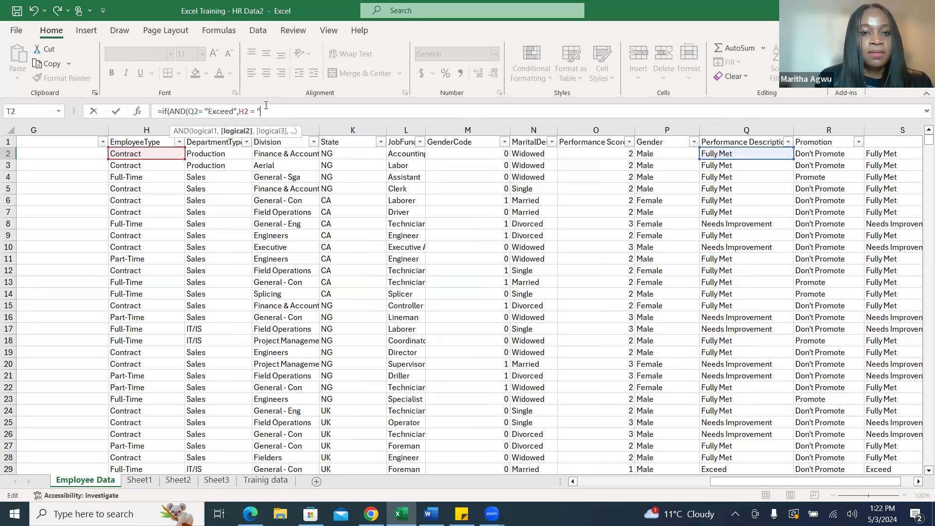
text( ")
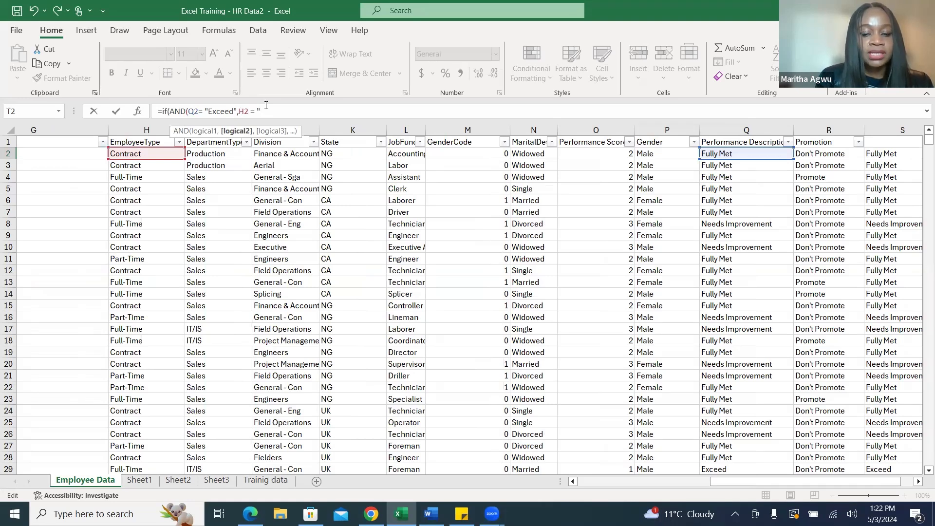
text(Full)
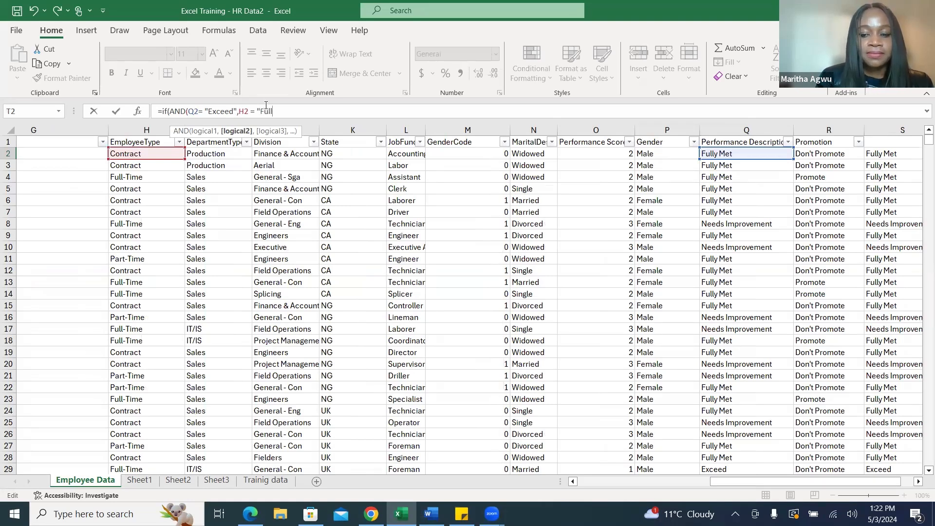
text(-Time)
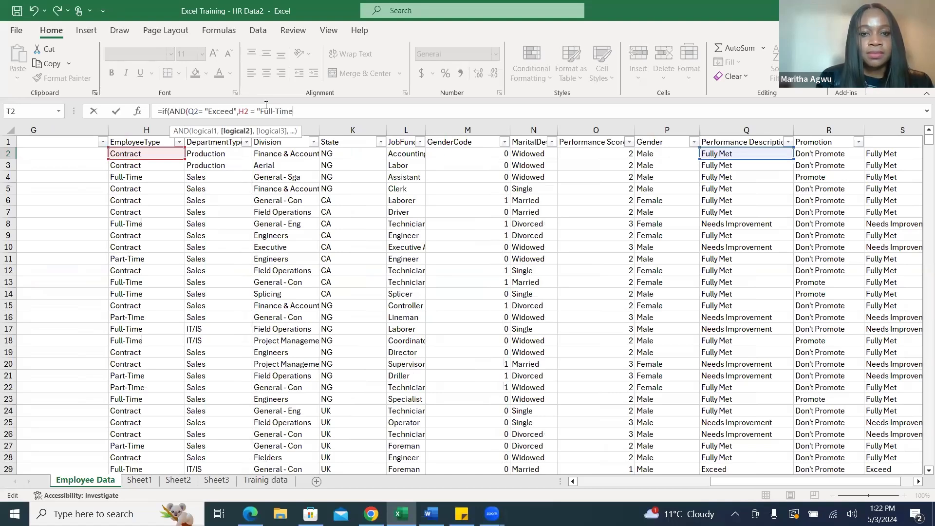
text(")
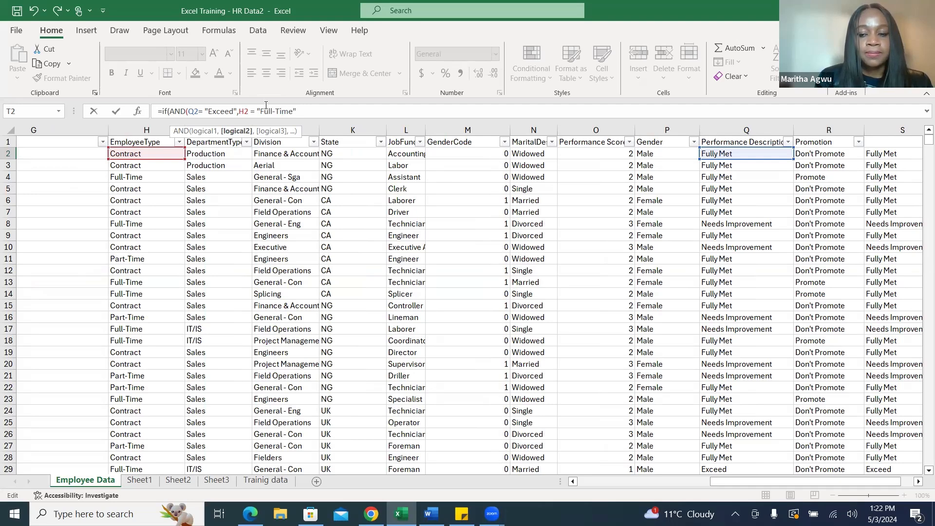
text())
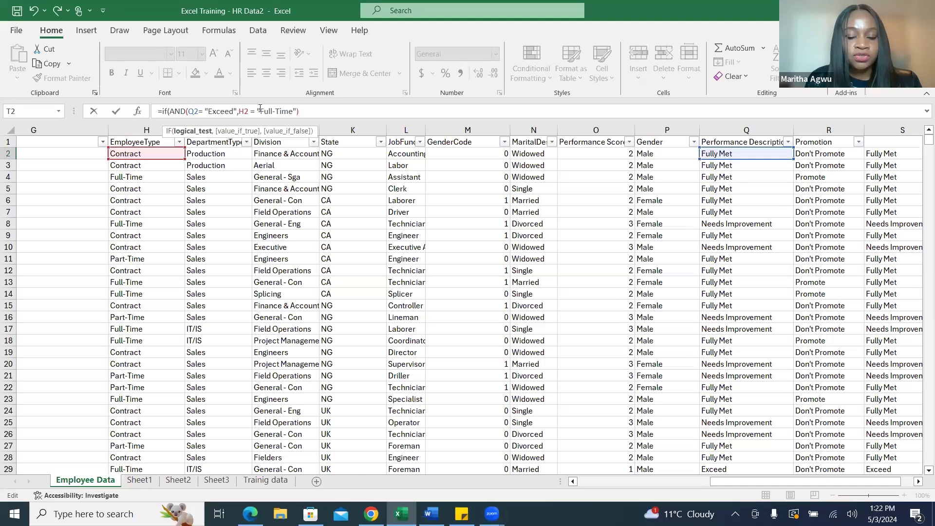
Complete the T2 formula with "Yes" as the true result and "No" as the false result, and enter it.
text(,)
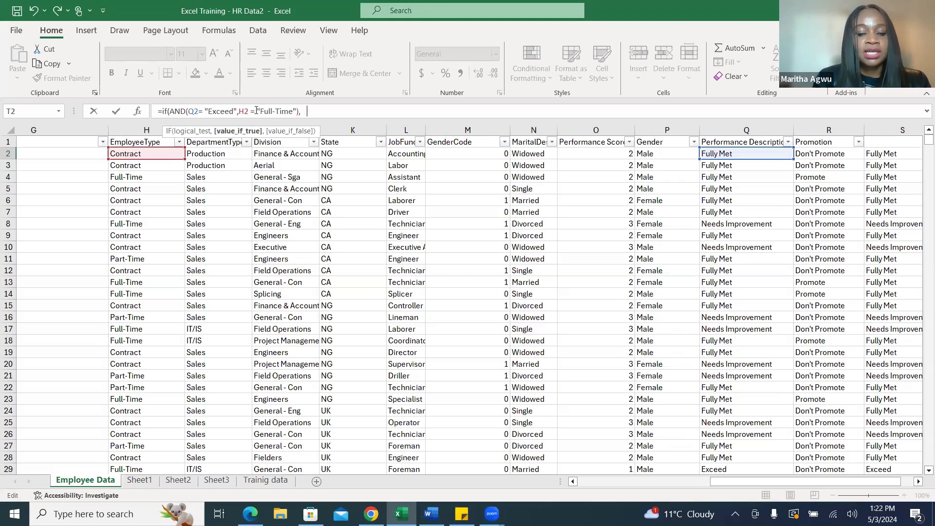
text(Ye)
key(BackSpace)
key(BackSpace)
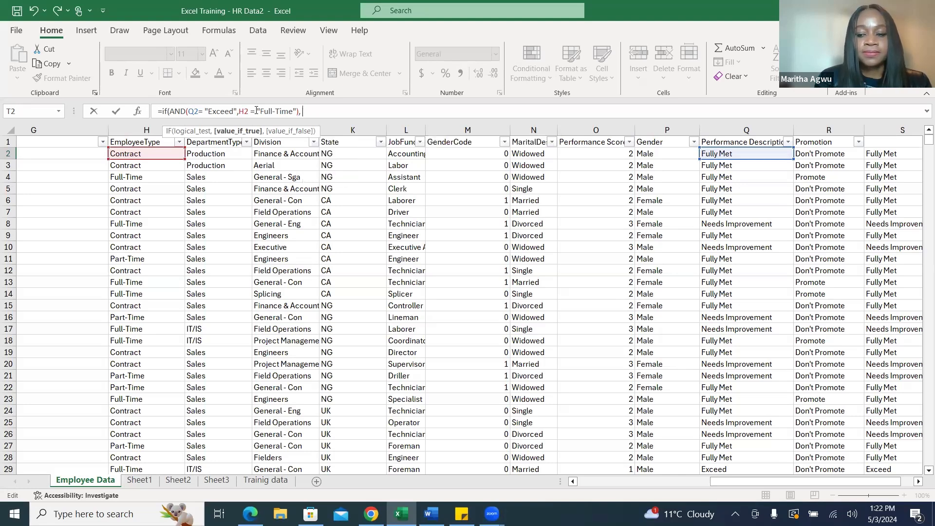
text("Yes)
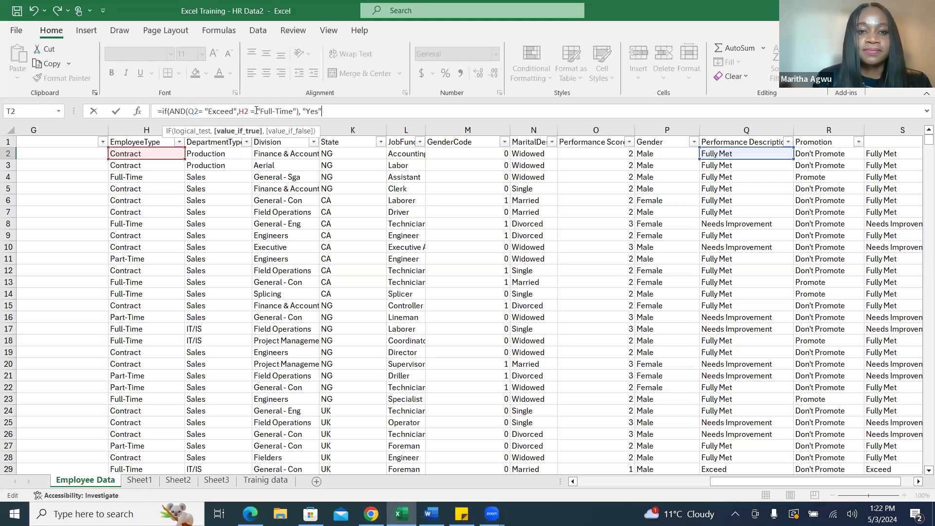
text(,)
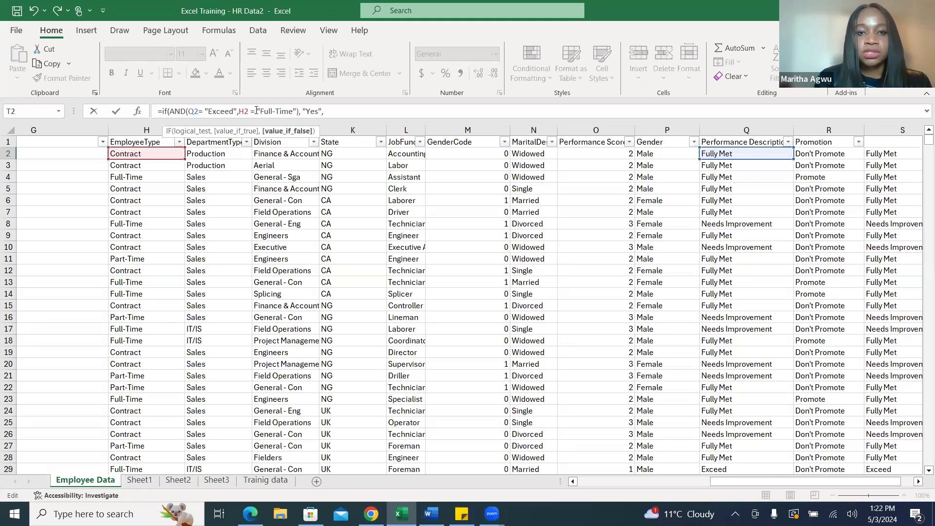
text( "No)
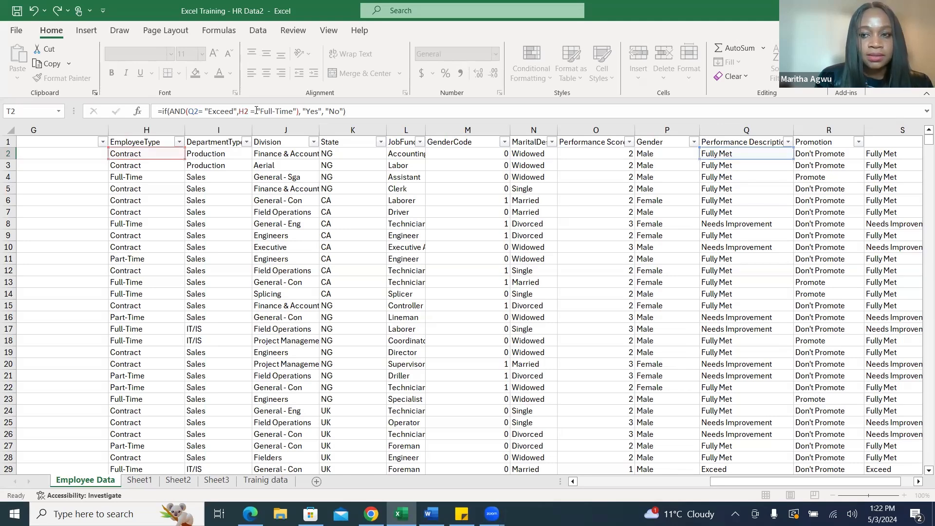
key(Return)
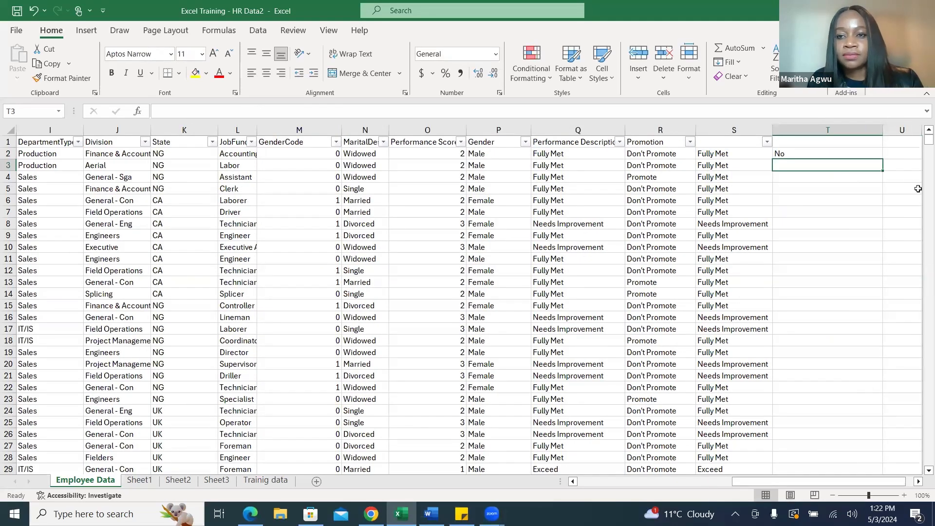
Fill the T2 formula down column T for all employee rows.
click(844, 154)
double_click(884, 161)
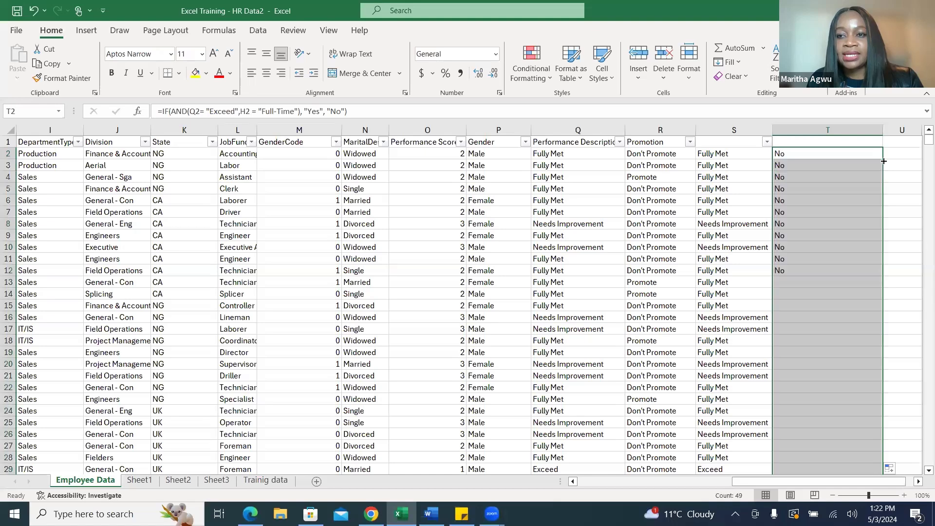
drag(921, 146, 921, 141)
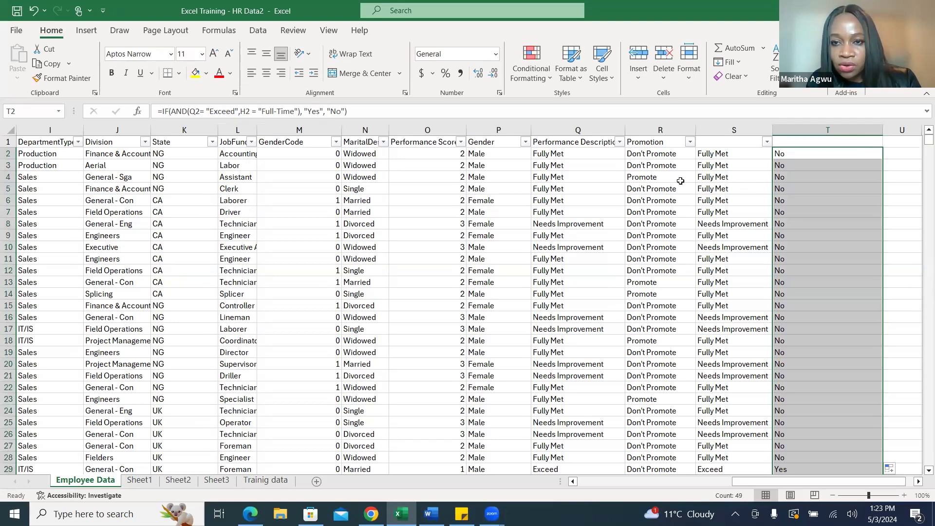
Try "Exceed" as the performance condition in the R4 promotion formula, and undo the edit.
click(785, 178)
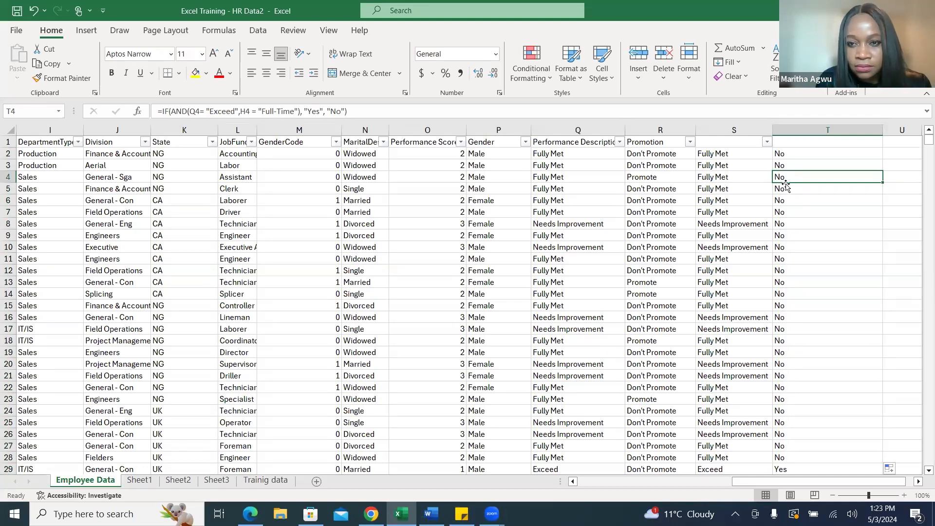
click(669, 180)
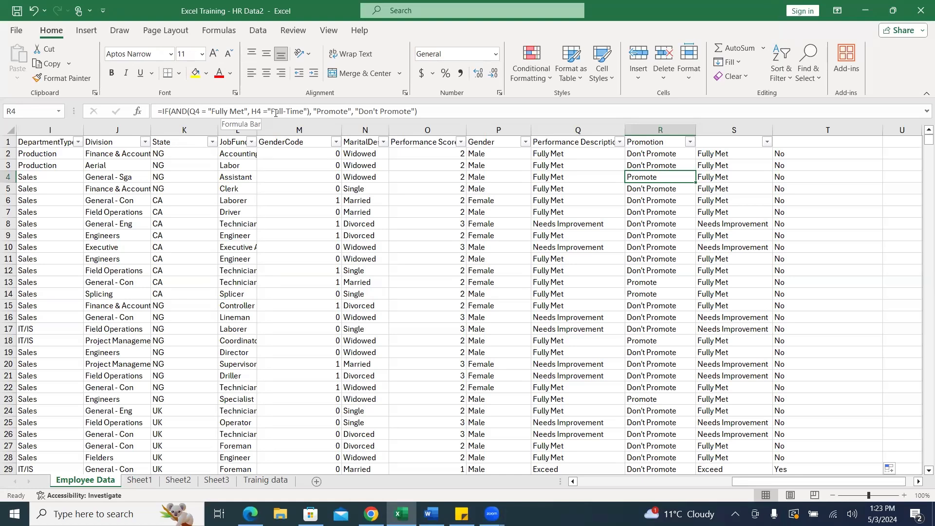
click(246, 111)
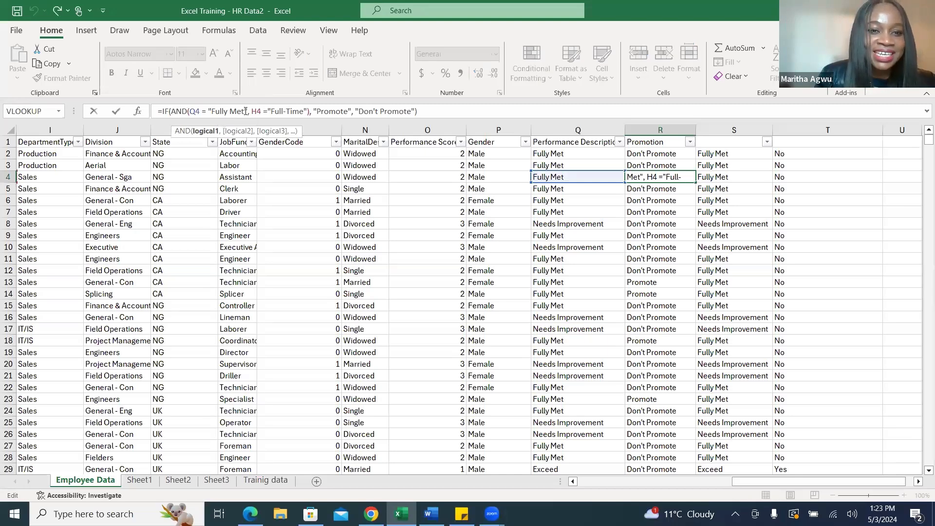
key(BackSpace)
key(BackSpace)
key(BackSpace)
key(BackSpace)
key(BackSpace)
key(BackSpace)
key(BackSpace)
key(BackSpace)
key(BackSpace)
text(Ex)
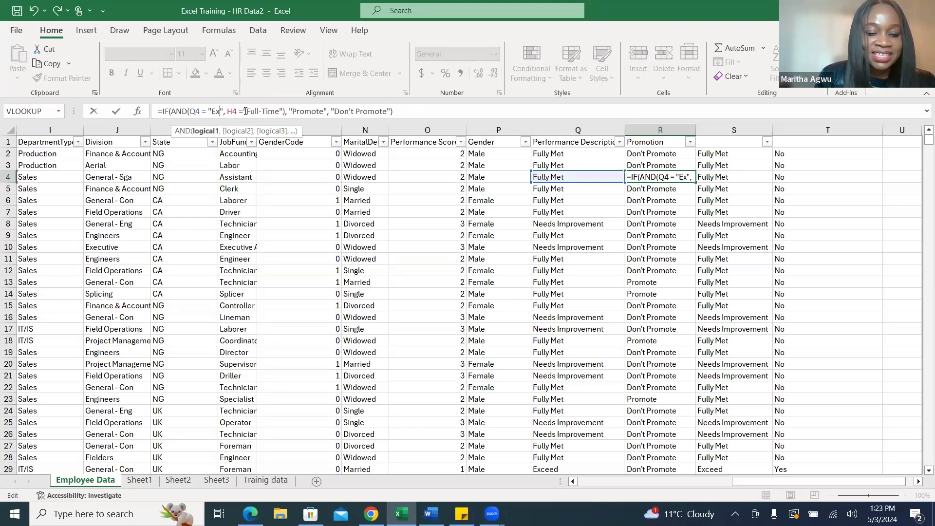
text(ceed)
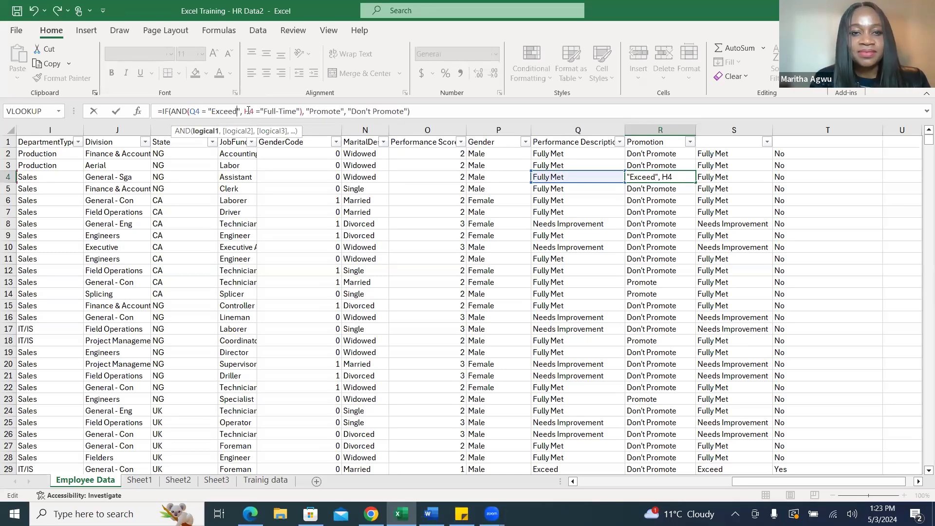
key(Return)
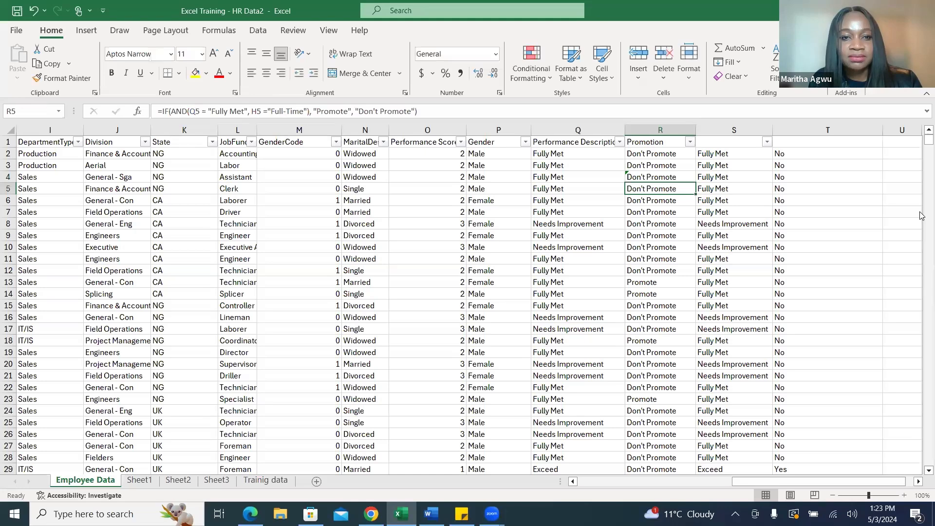
key(ctrl+z)
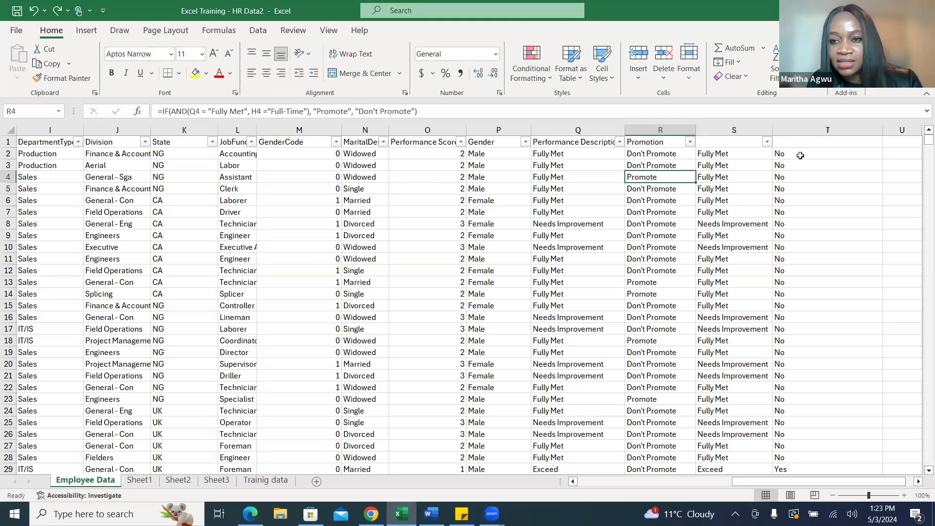
Fill the T2 formula down column T again for all employee rows.
click(800, 155)
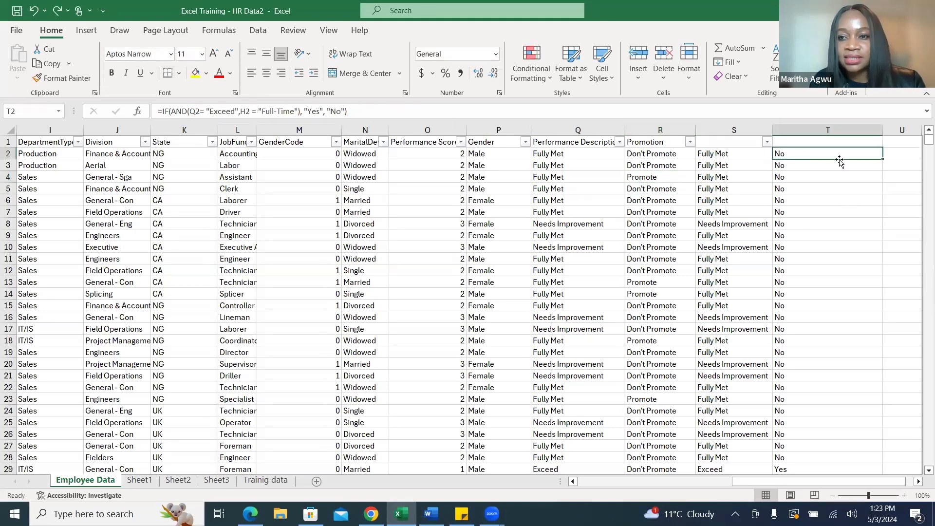
double_click(882, 160)
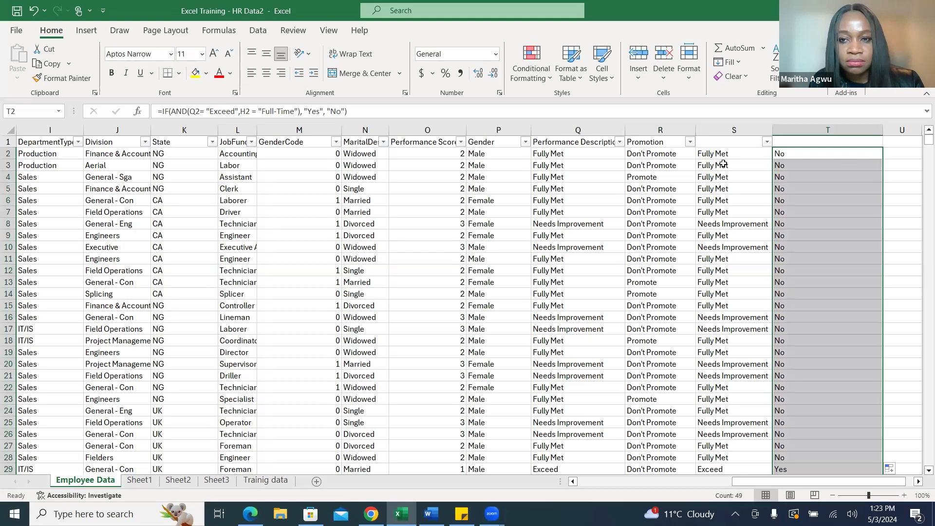
Change the performance condition in the R2 promotion formula to "Exceed" and fill it down the Promotion column.
click(671, 153)
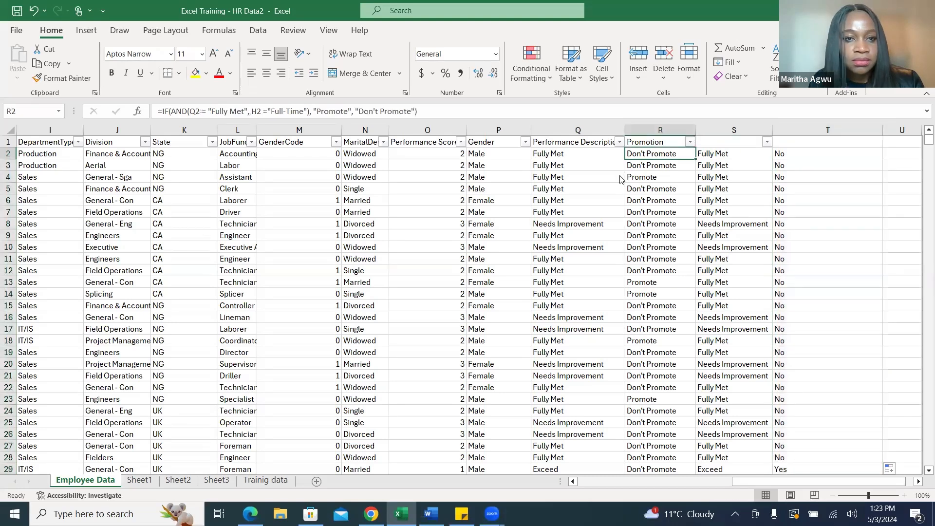
click(244, 111)
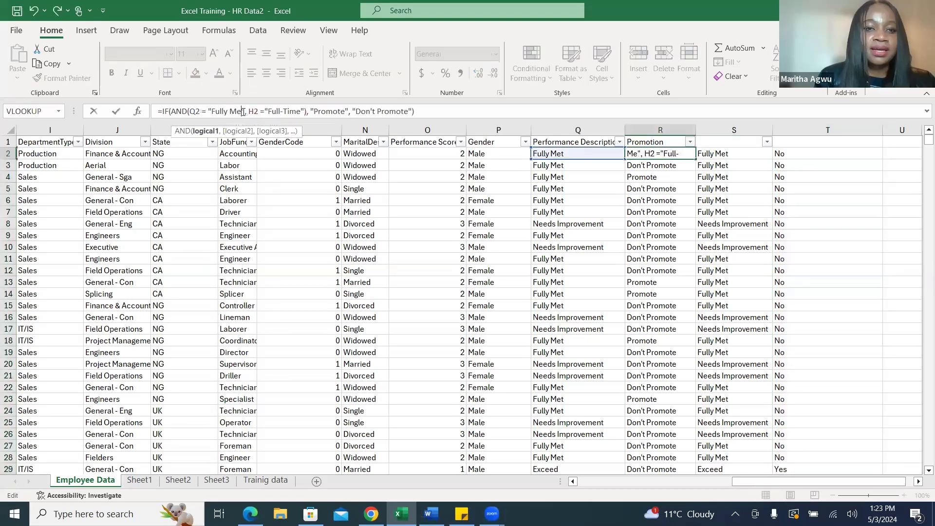
key(BackSpace)
key(BackSpace)
key(BackSpace)
key(BackSpace)
key(BackSpace)
key(BackSpace)
key(BackSpace)
key(BackSpace)
key(BackSpace)
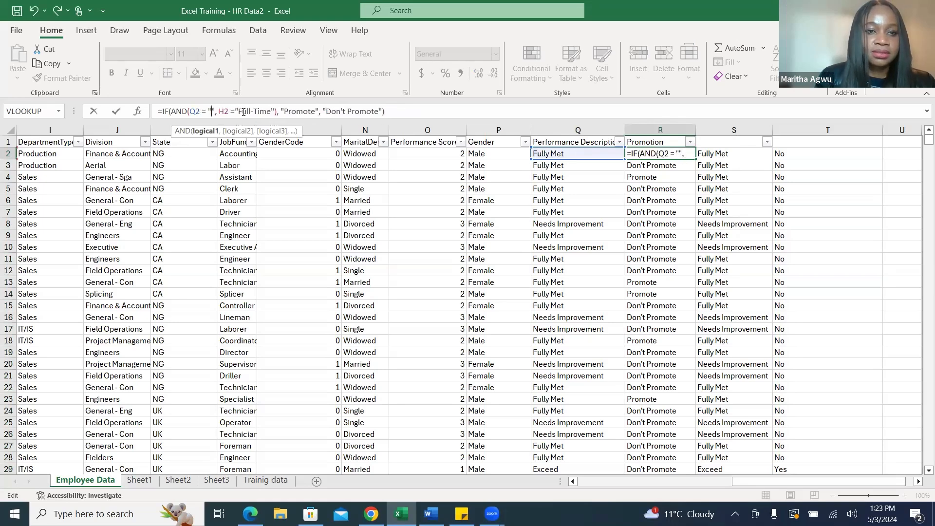
text(Exceed)
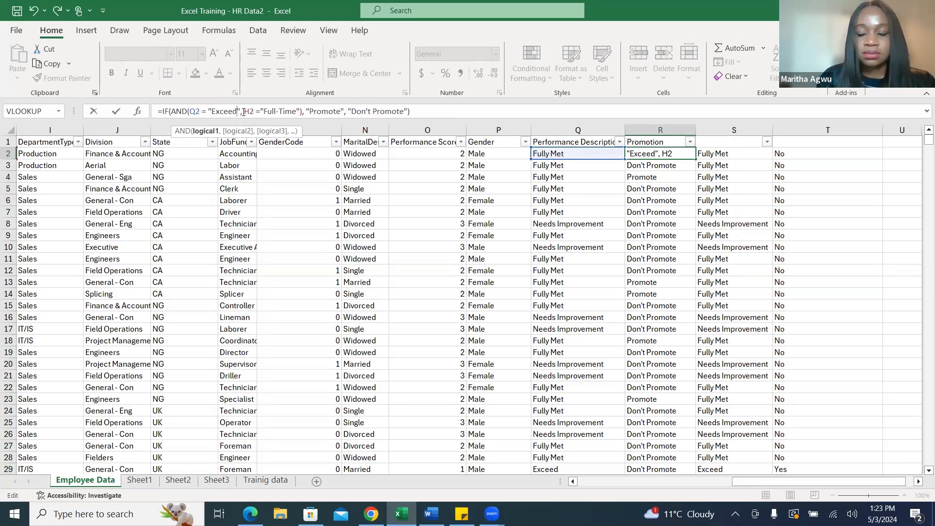
key(Return)
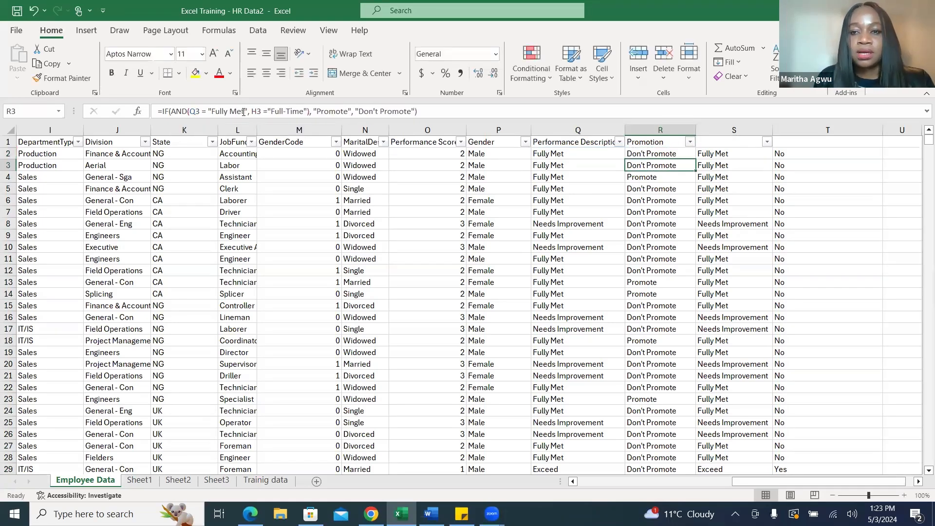
click(689, 154)
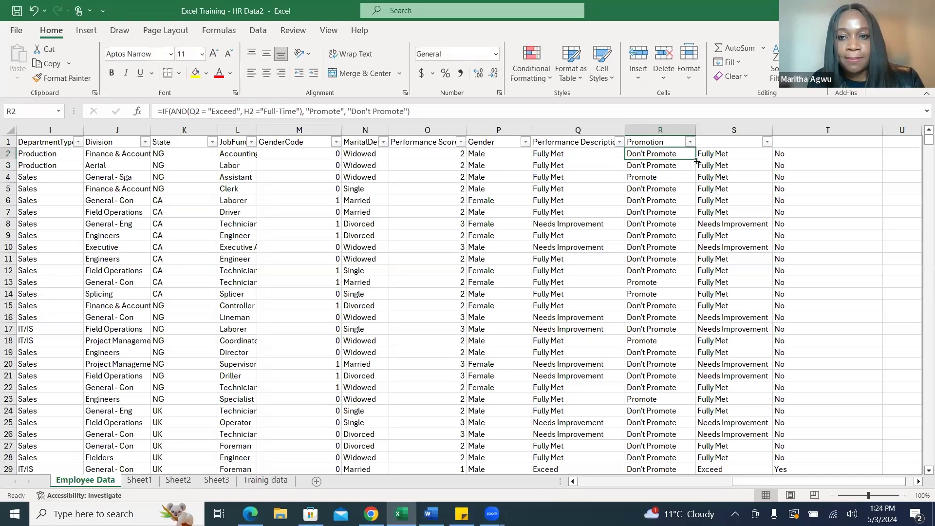
double_click(698, 161)
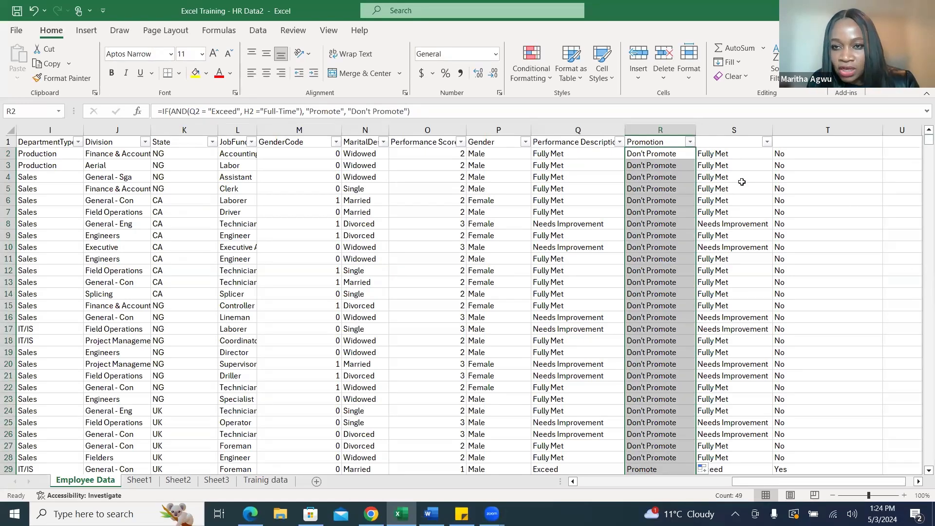
Filter the Promotion column to show only the "Promote" rows.
click(689, 144)
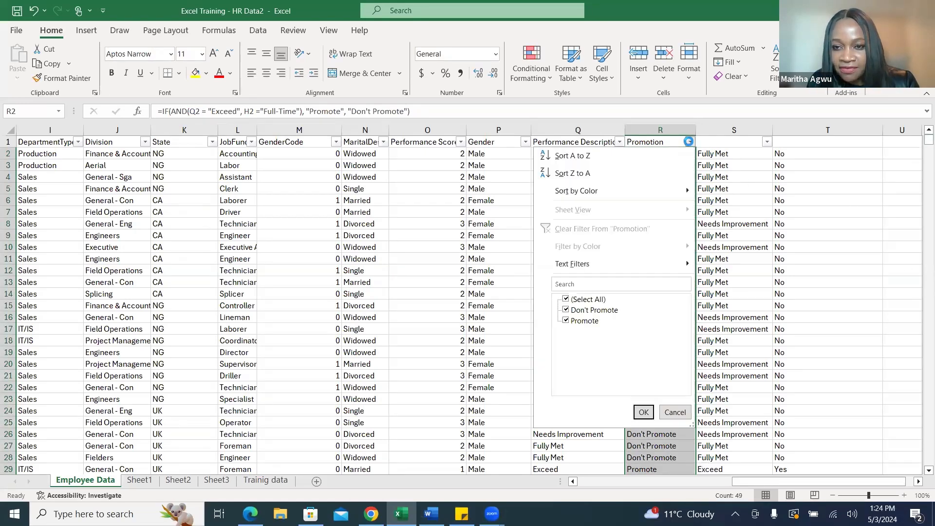
click(566, 300)
click(565, 321)
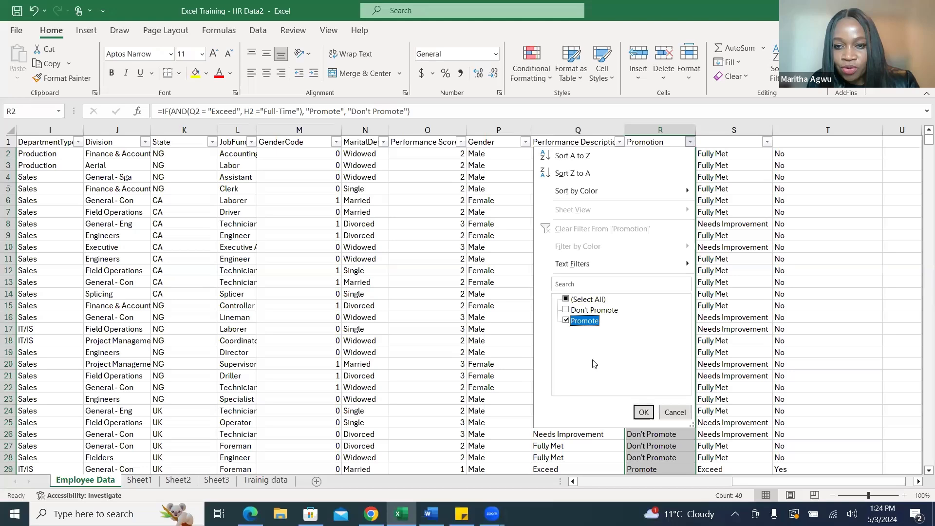
click(643, 412)
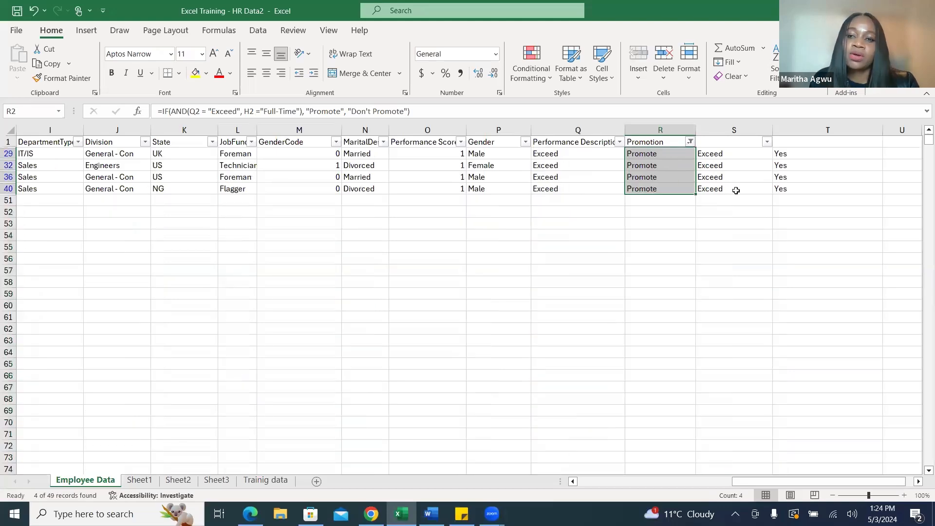
Reselect all values in the Promotion filter to restore every employee row.
click(690, 142)
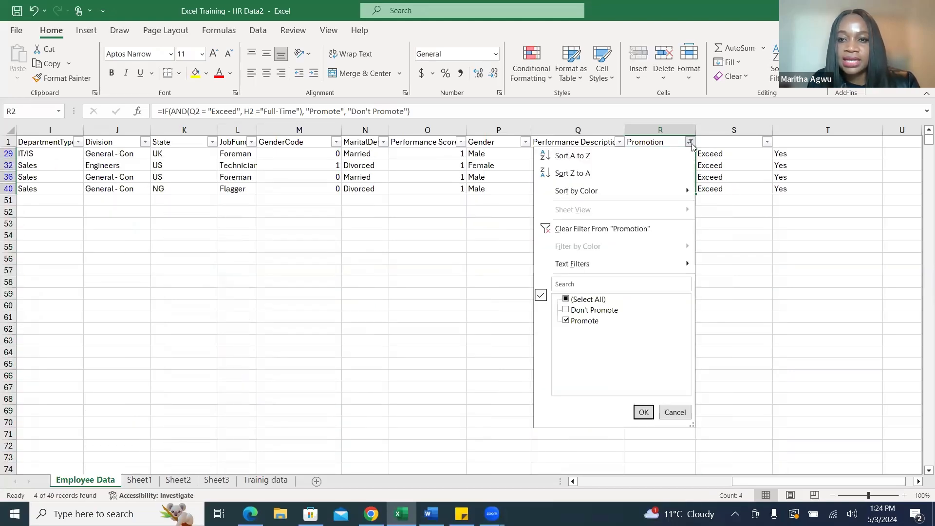
click(566, 299)
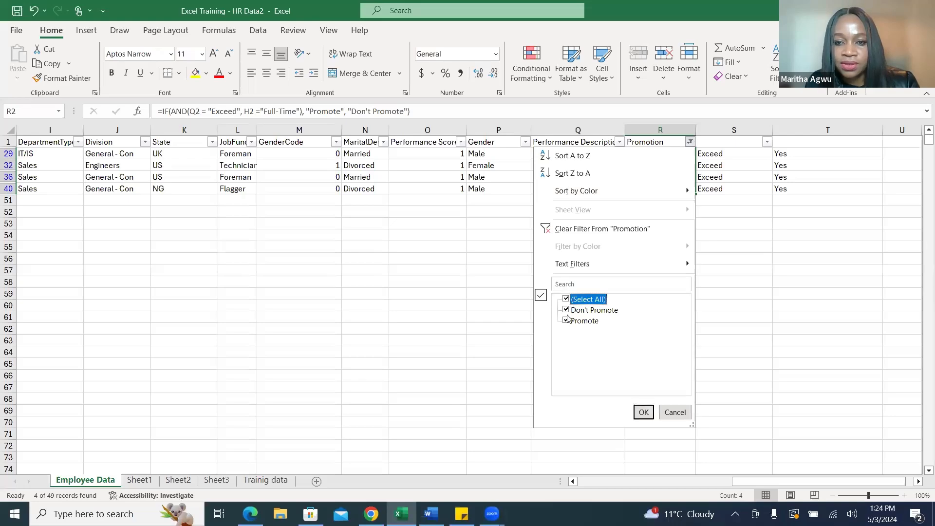
click(643, 412)
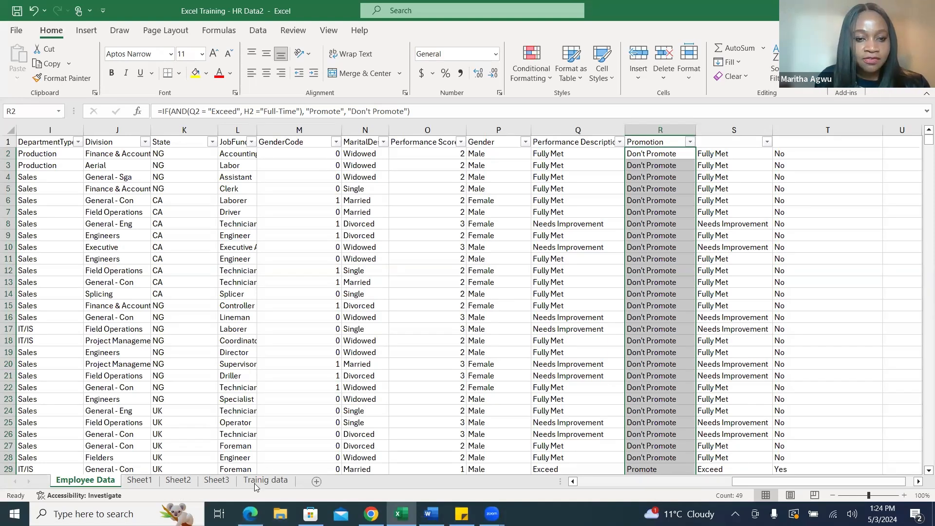
Review the key metrics in the Word use case document, and examine the Gender column back in the Excel workbook.
click(432, 514)
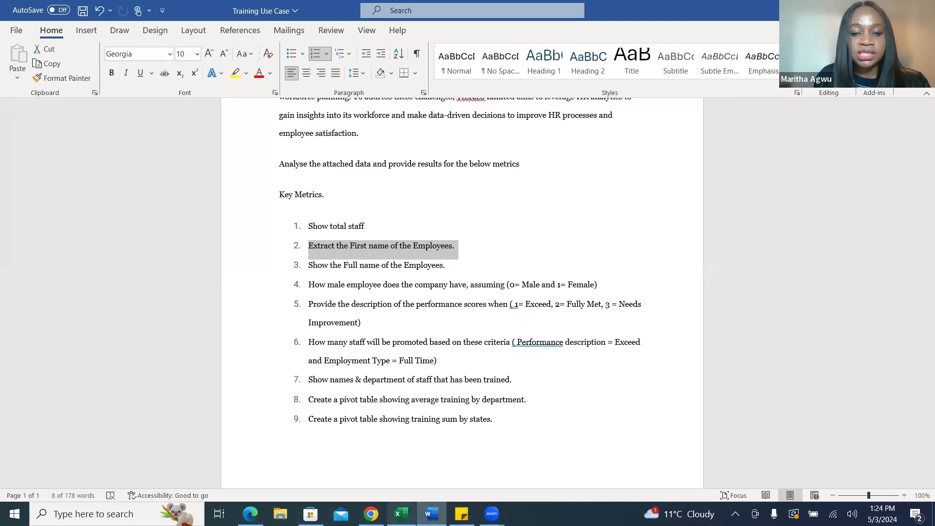
click(401, 514)
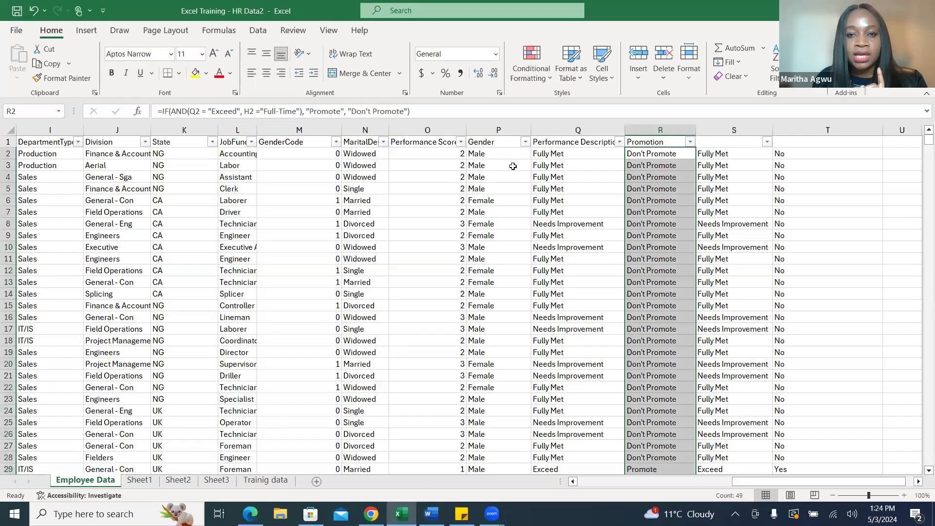
click(492, 128)
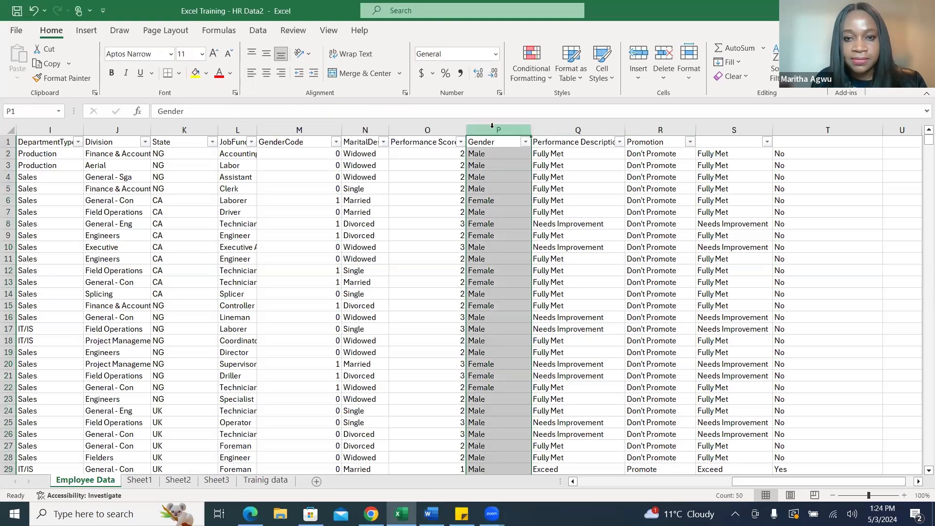
Start a COUNTIF formula in cell F8 of Sheet1 with the Employee Data gender range P2:P50 as its range.
click(142, 481)
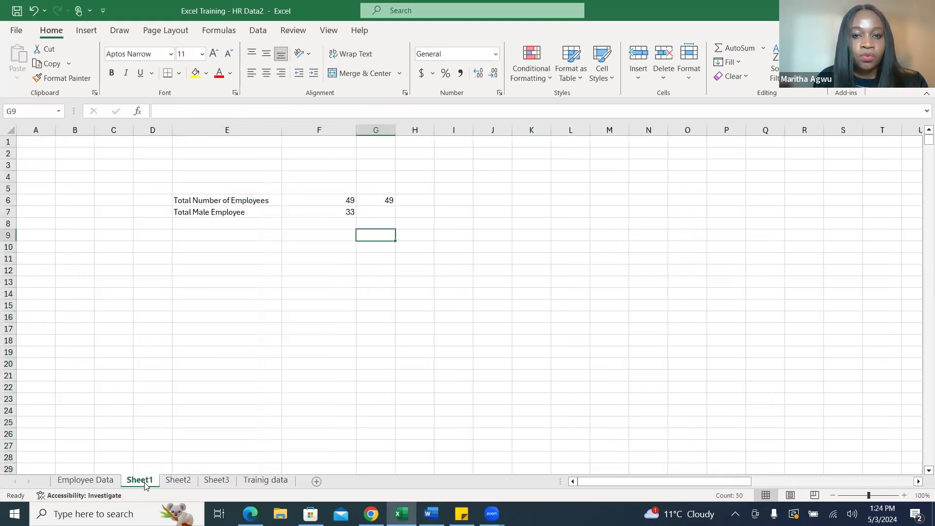
click(220, 234)
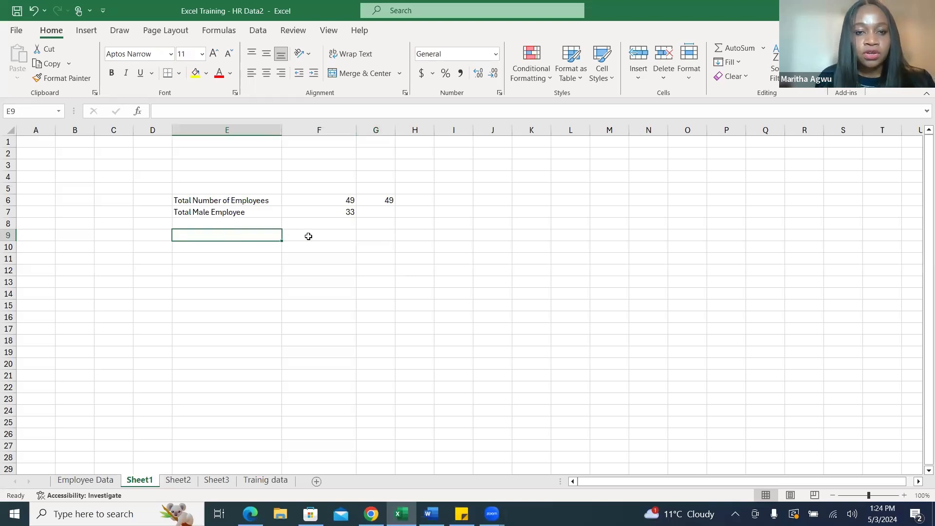
click(317, 222)
text(=)
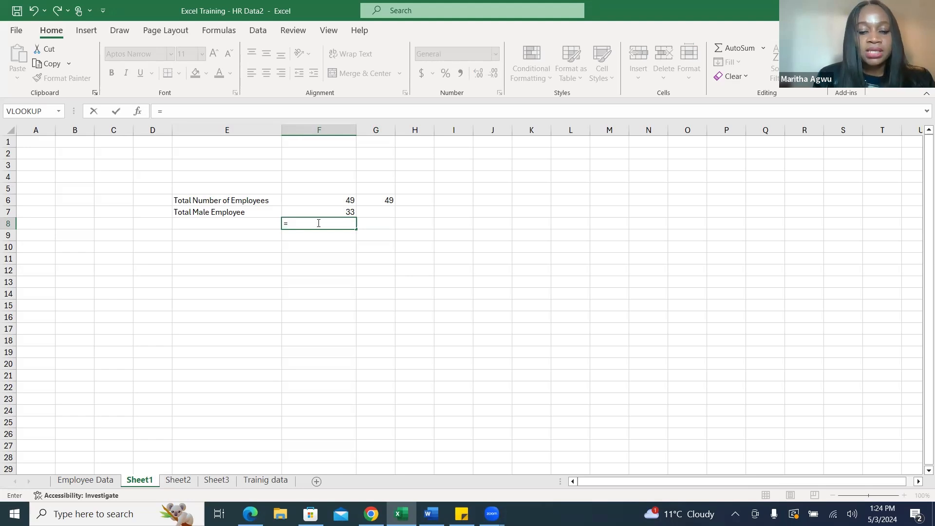
text(count)
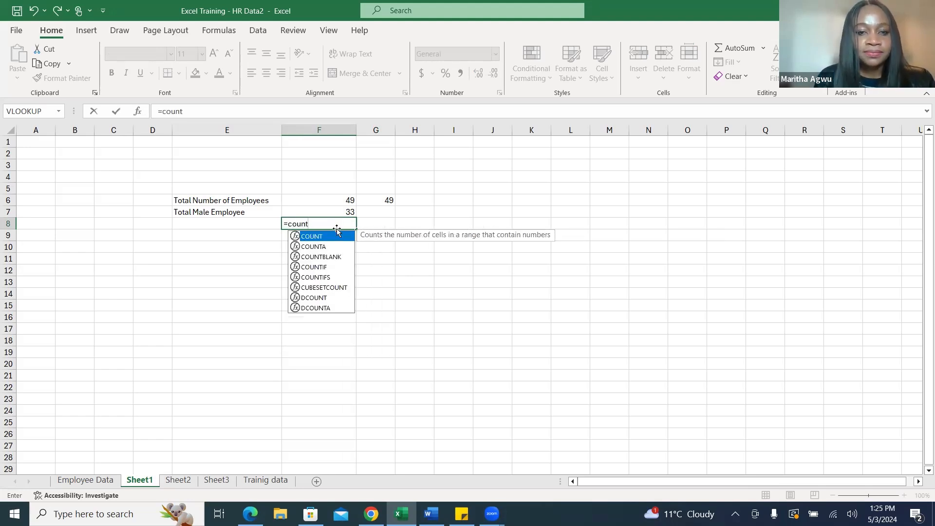
double_click(323, 268)
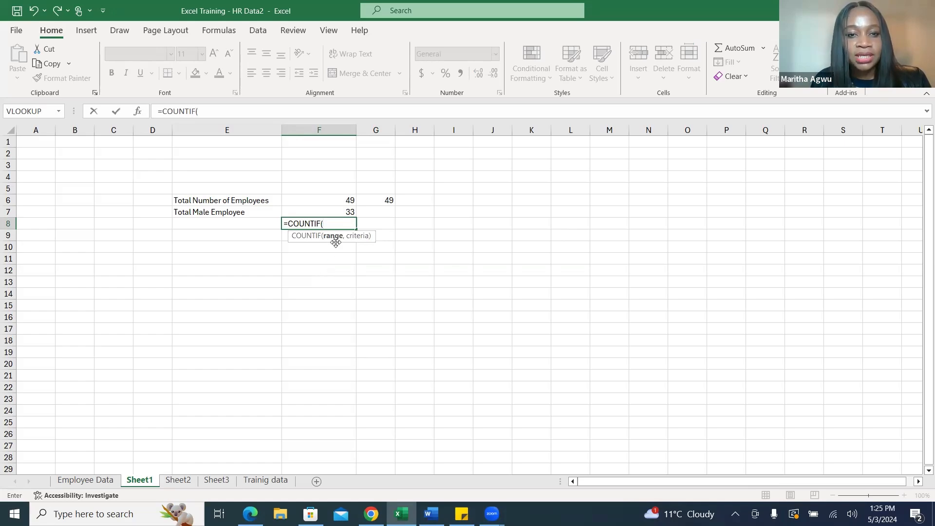
click(98, 482)
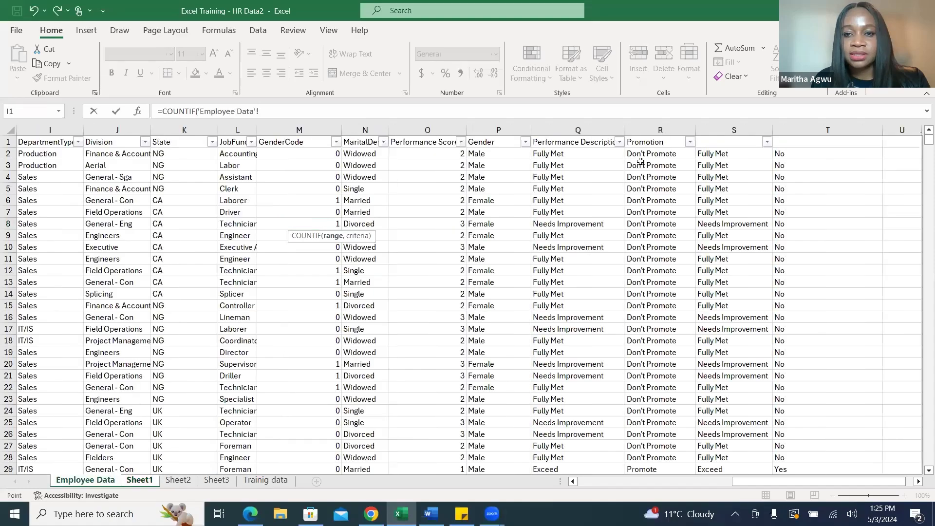
drag(493, 154, 488, 434)
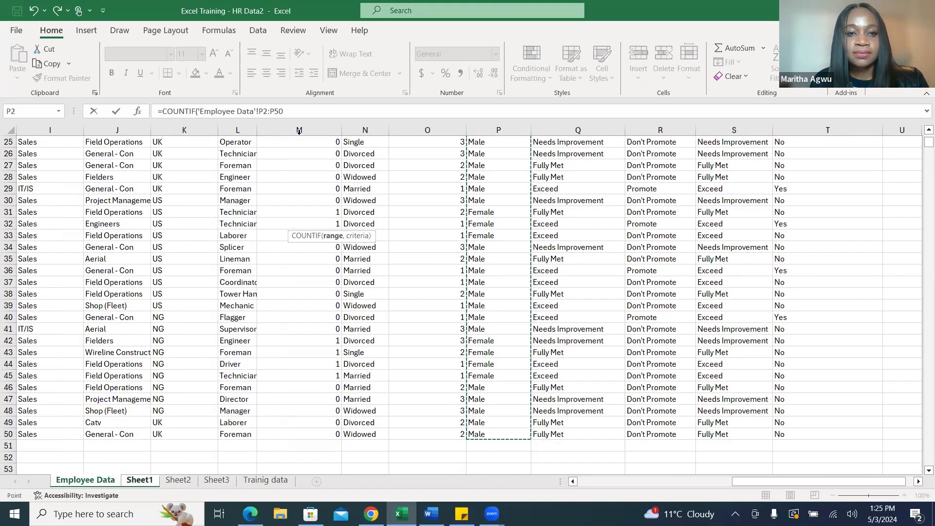
Set "Male" as the COUNTIF criterion, close the function and enter the formula.
click(288, 112)
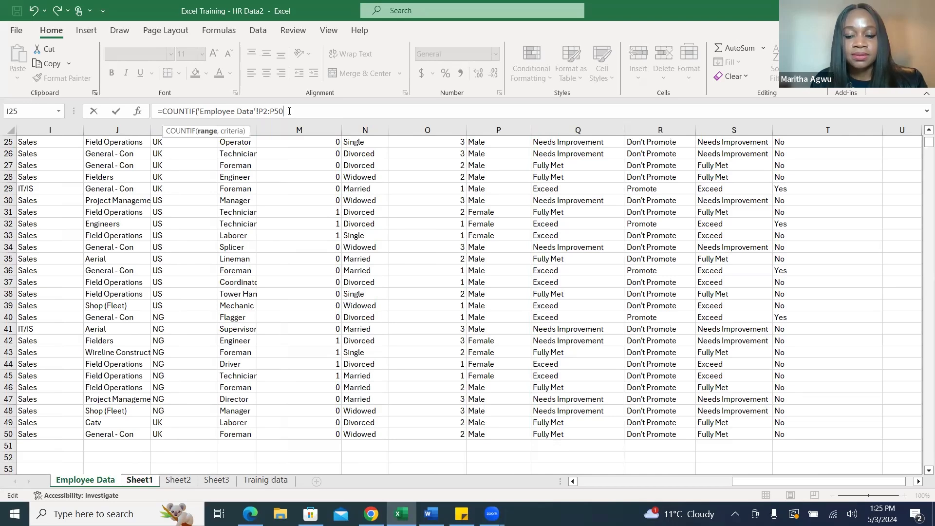
text(,)
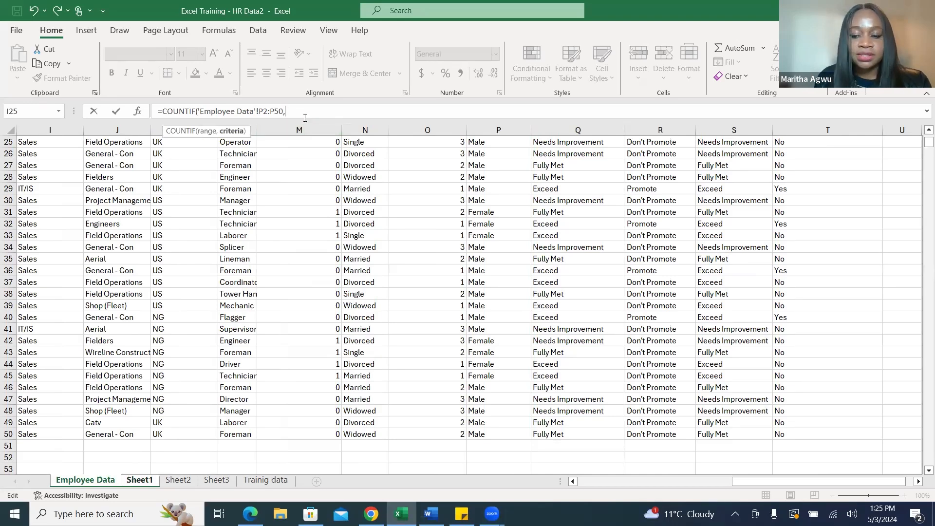
text("Mal)
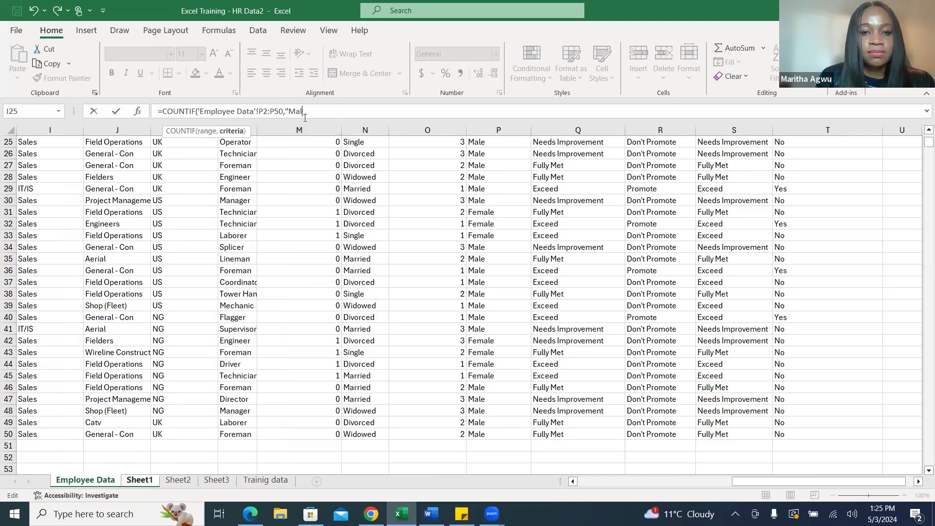
text(e")
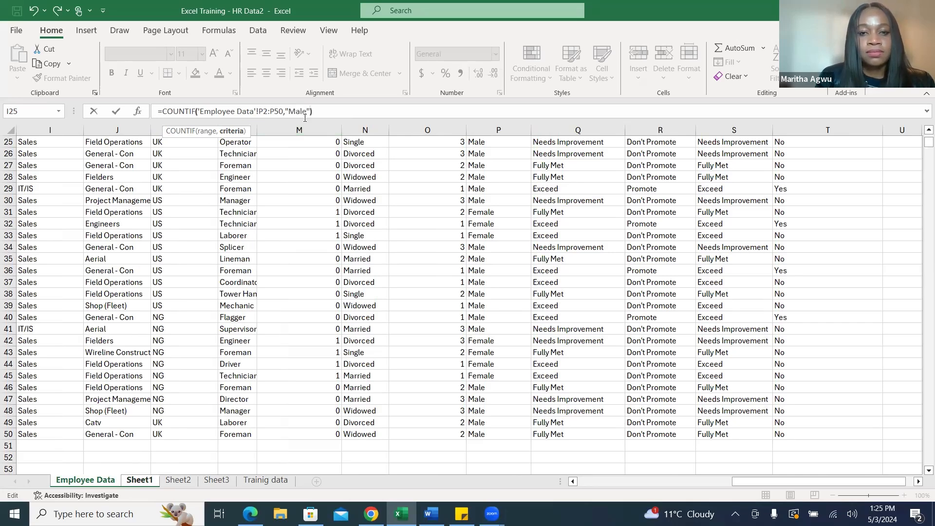
key(Return)
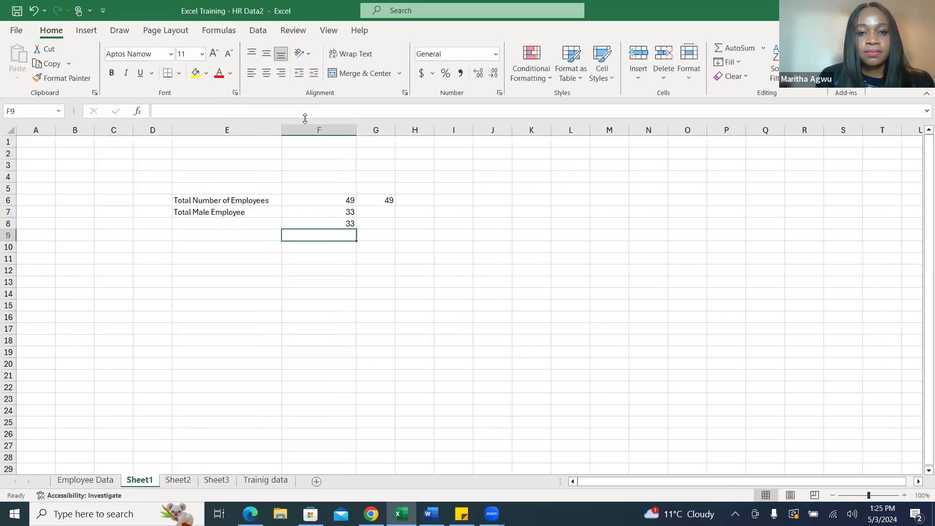